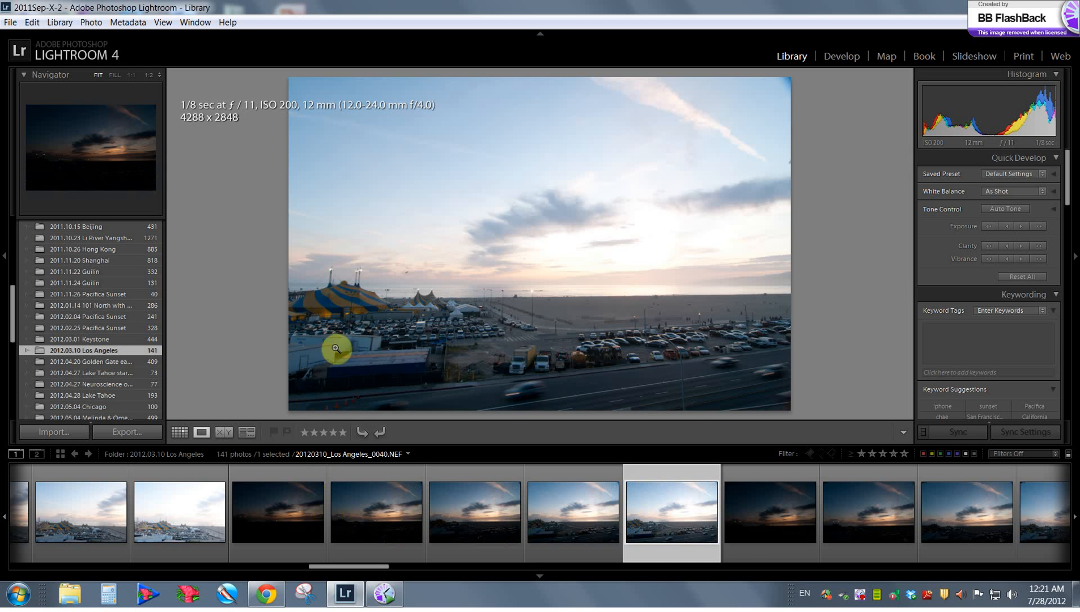
Browse the bracketed beach sunset exposures in the 2012.03.10 Los Angeles folder, including the finished HDR version
scroll(644, 536, up, 3)
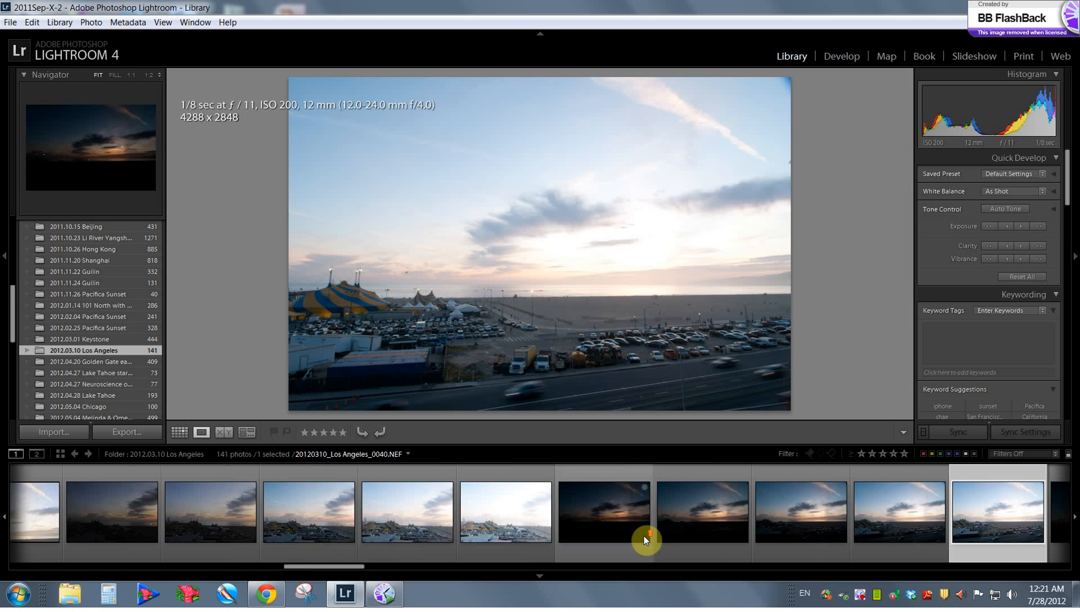
scroll(644, 536, down, 3)
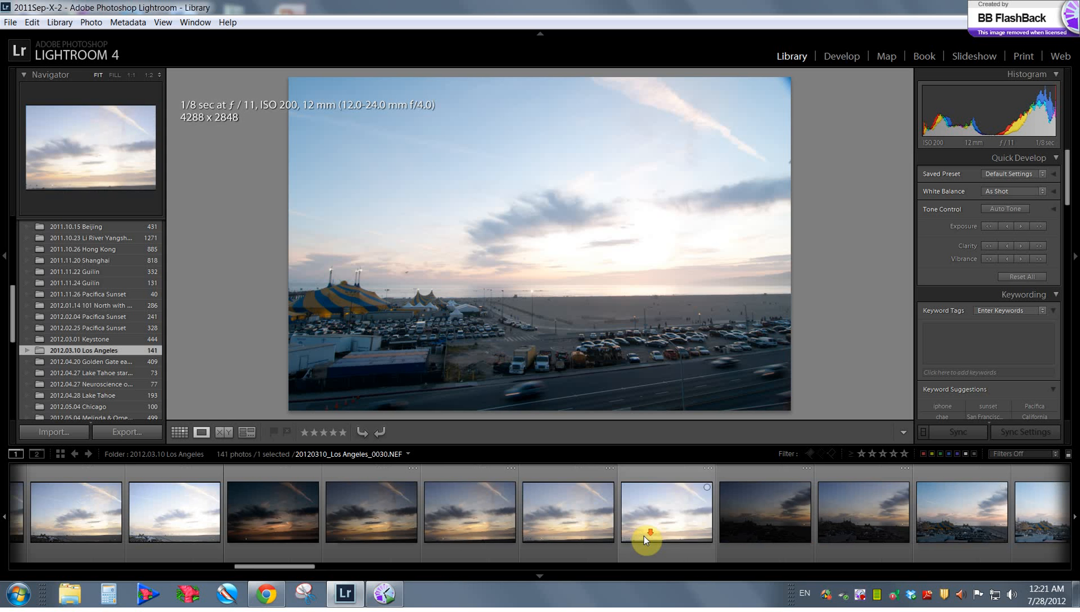
scroll(644, 536, down, 3)
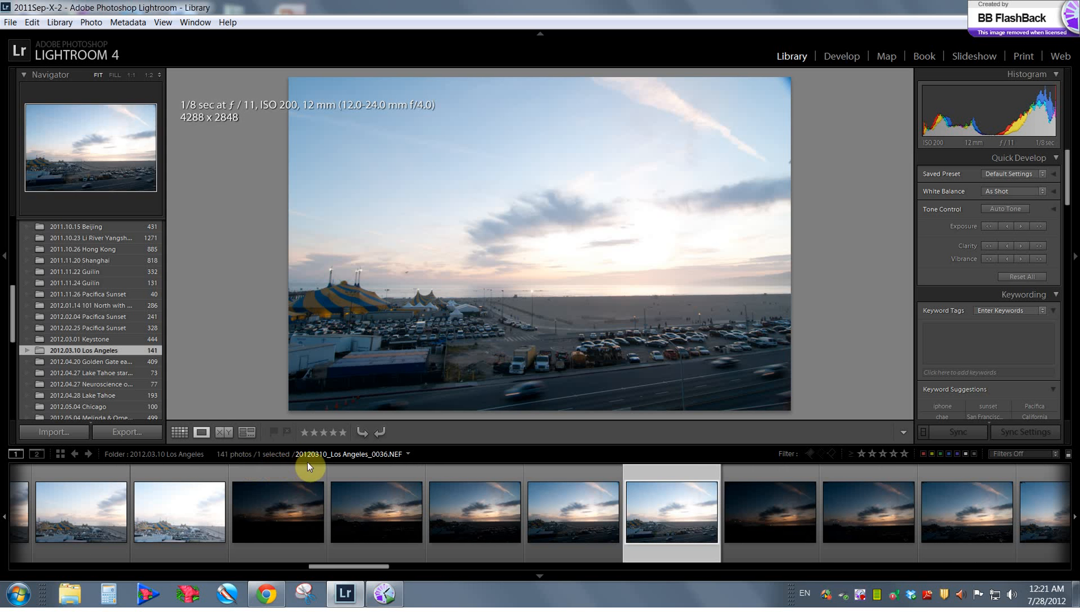
scroll(615, 544, down, 3)
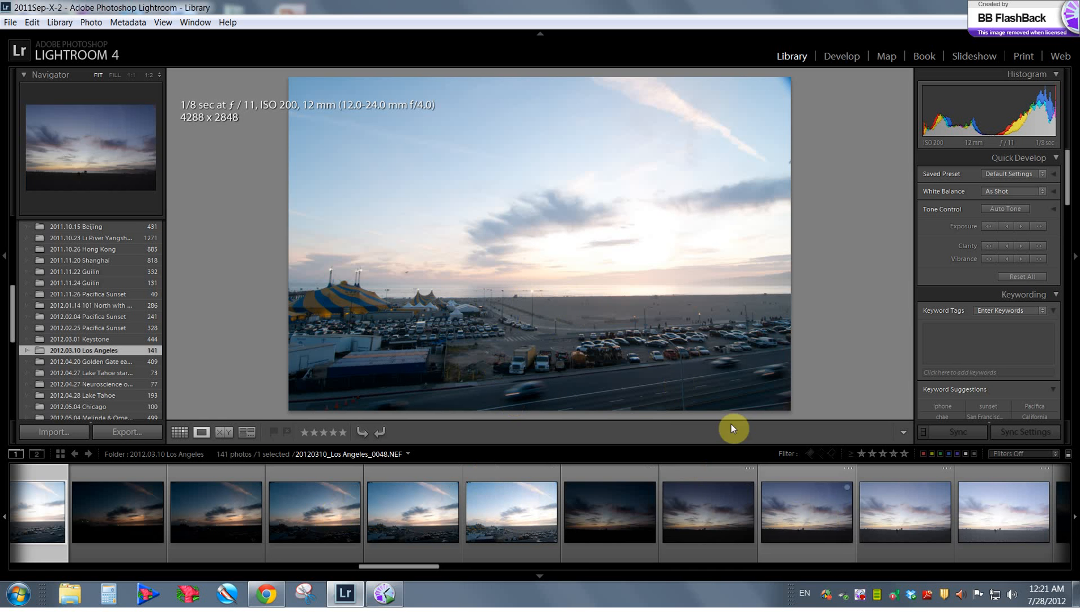
scroll(696, 488, down, 3)
click(703, 503)
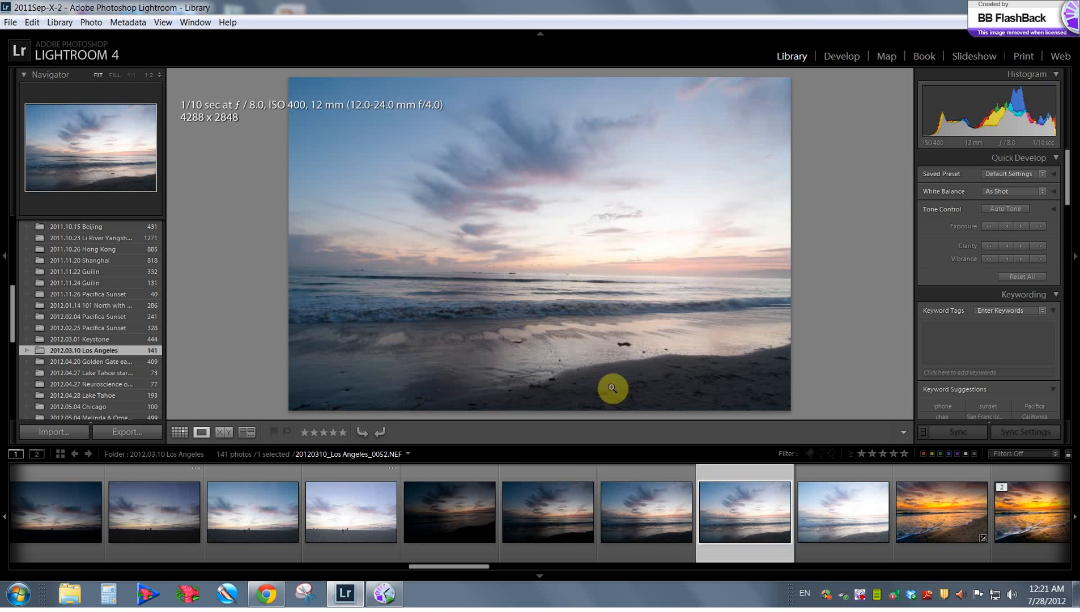
scroll(794, 510, down, 3)
click(647, 510)
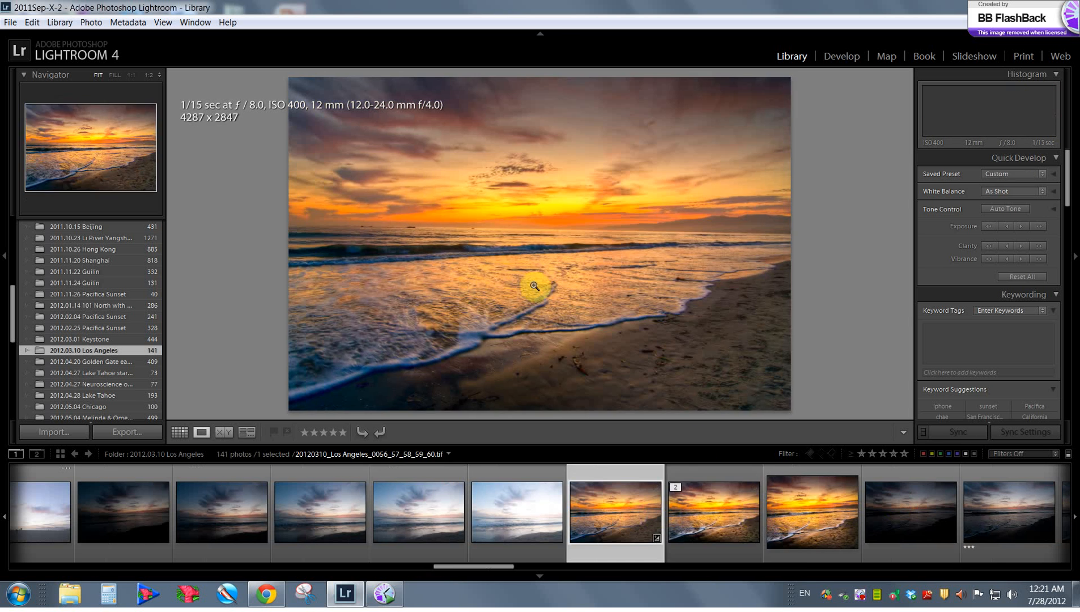
scroll(829, 498, down, 10)
click(784, 506)
scroll(577, 512, up, 8)
click(577, 512)
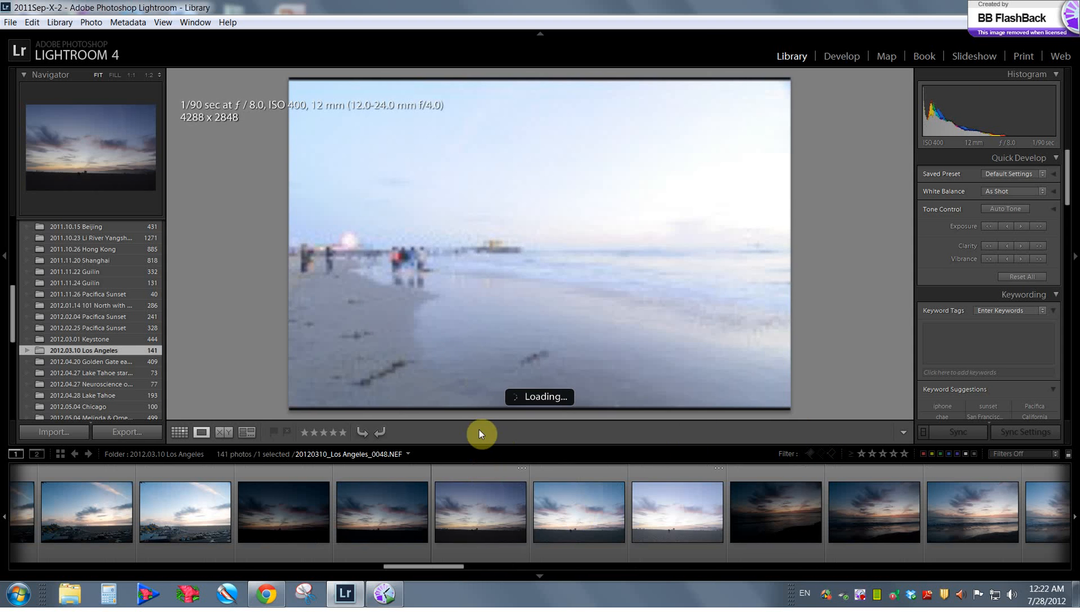
click(583, 520)
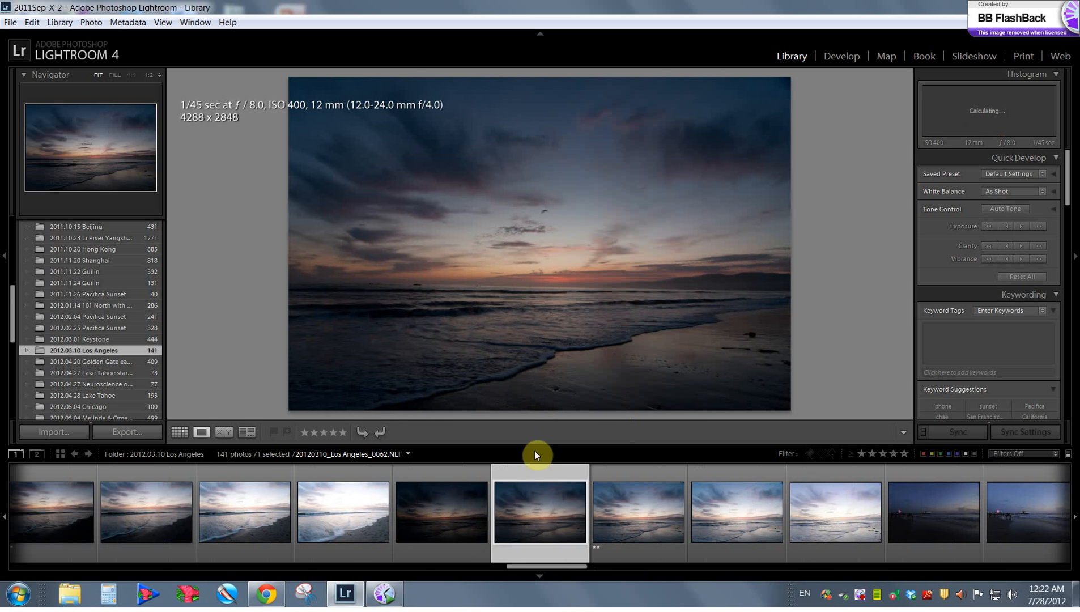
Compare the bracketed exposures of the beach parking lot and the circus tents at sunset
scroll(502, 529, up, 6)
scroll(502, 530, up, 10)
click(319, 520)
click(476, 522)
click(582, 485)
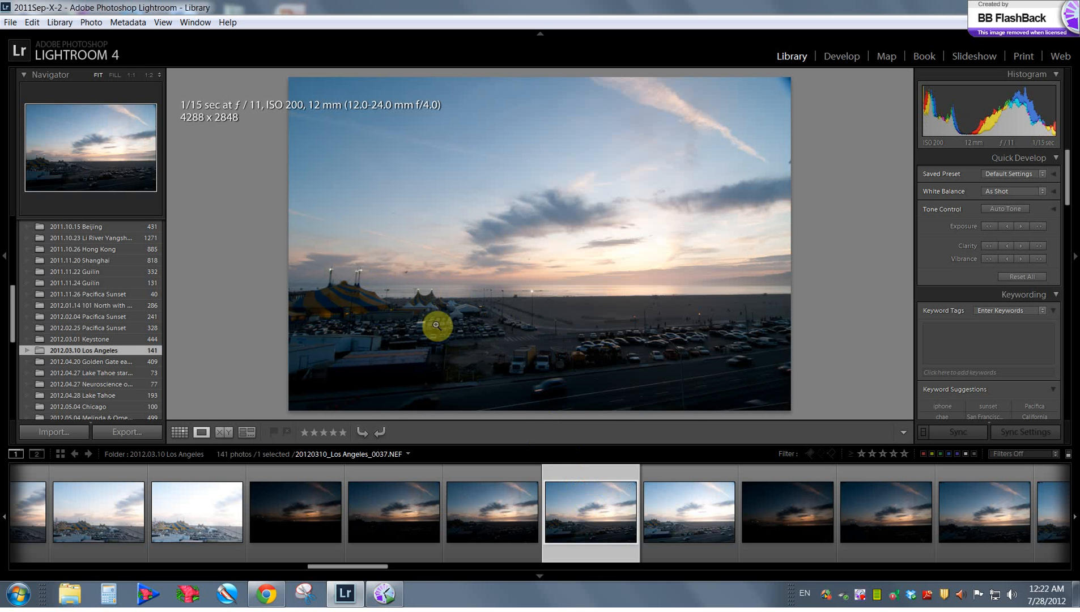
click(685, 516)
scroll(499, 513, up, 3)
click(419, 533)
click(340, 526)
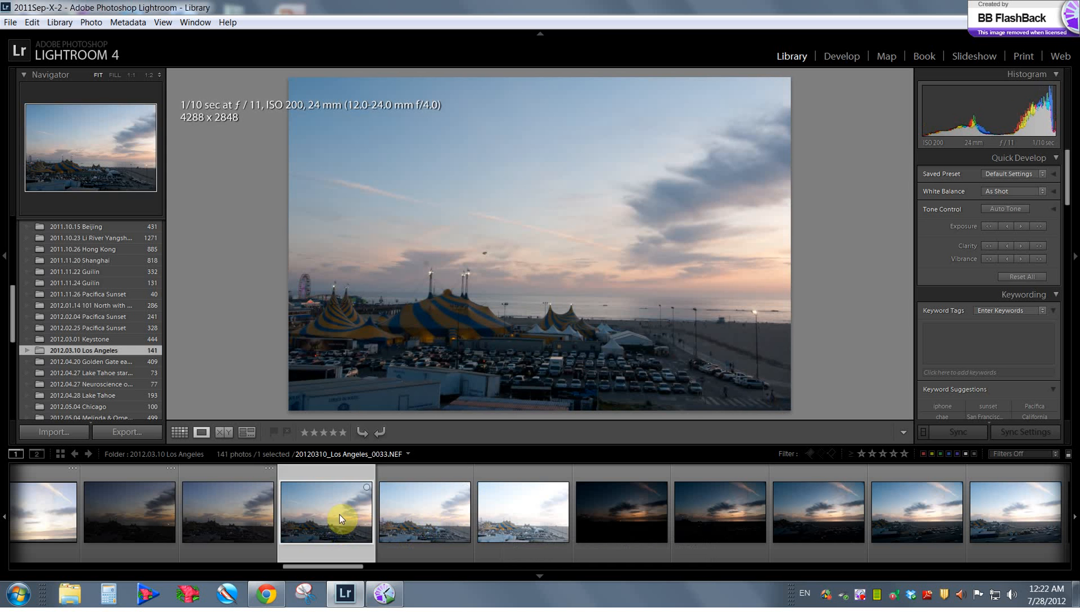
click(220, 507)
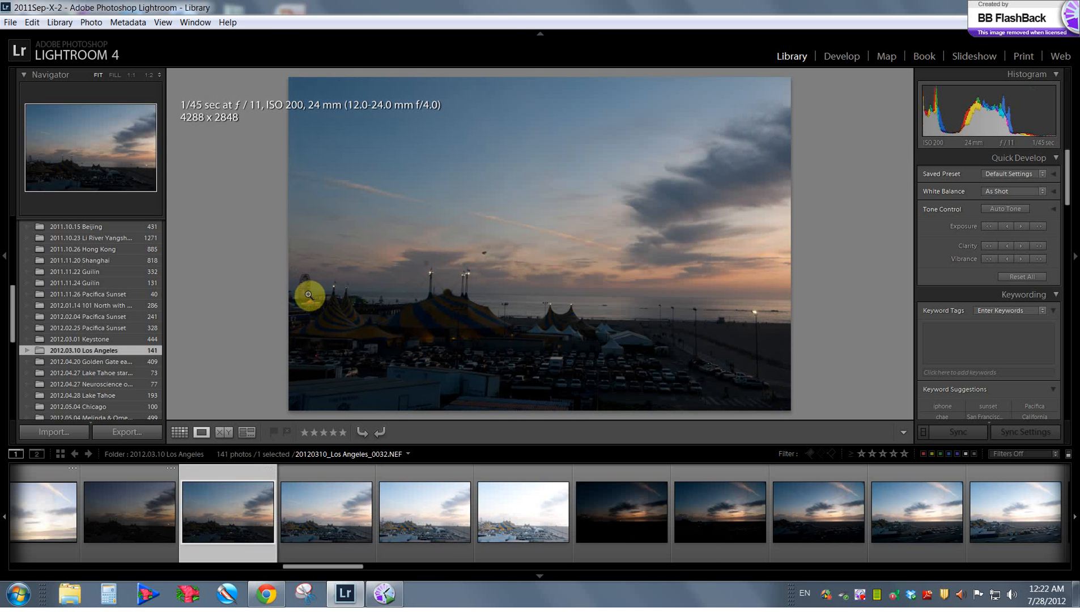
Review the folder's earlier brackets, comparing dark and bright exposures of the striped tents with the Ferris wheel and the beach parking lot
click(157, 515)
key(Left)
scroll(302, 542, up, 5)
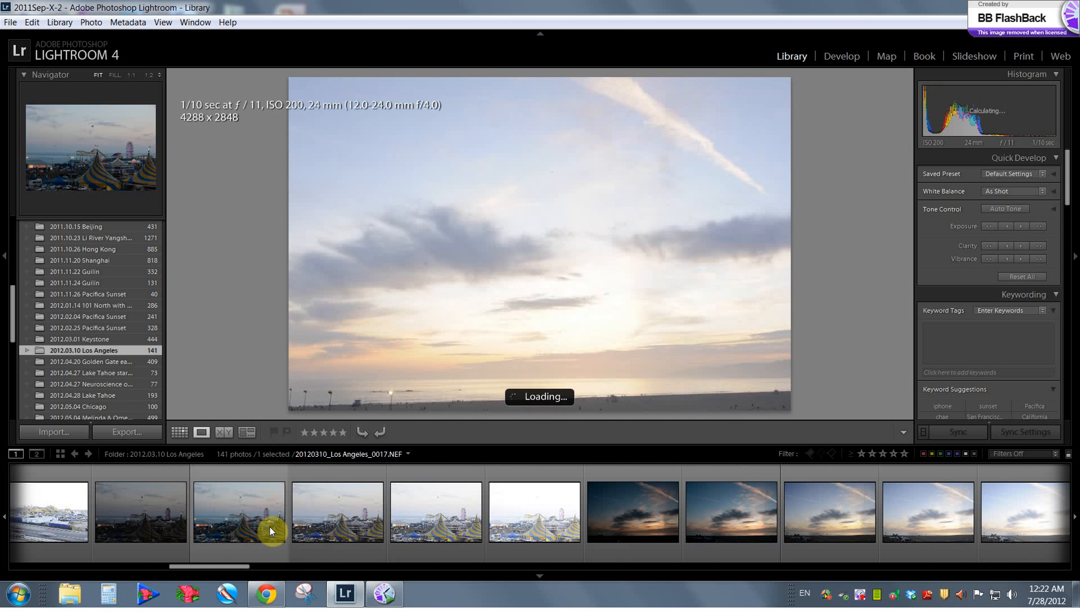
click(343, 520)
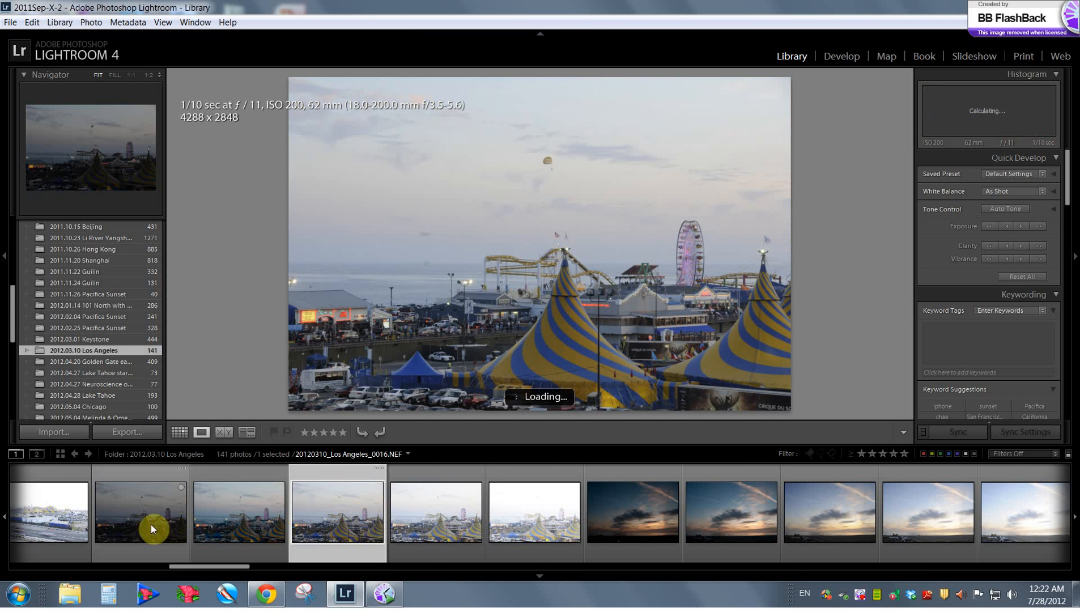
click(151, 525)
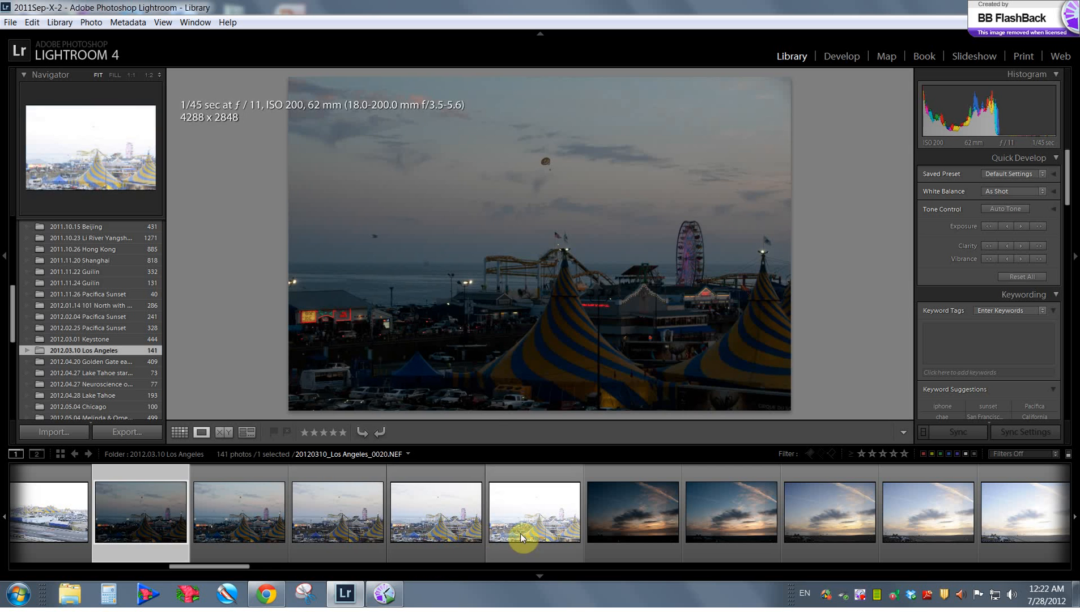
click(520, 533)
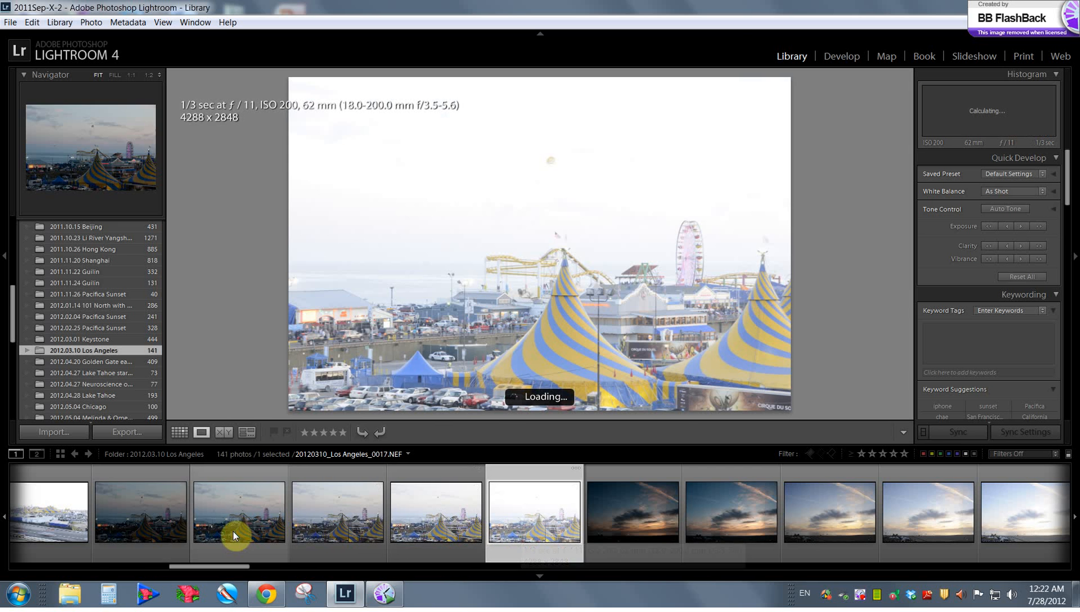
click(171, 520)
scroll(215, 522, up, 5)
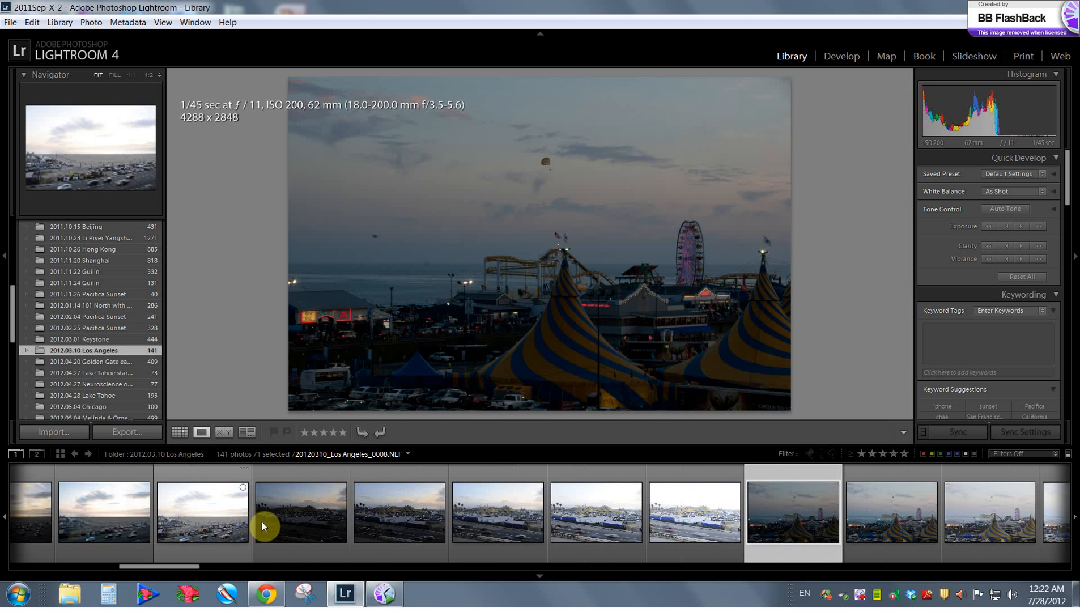
click(408, 512)
scroll(397, 516, up, 5)
click(476, 519)
click(572, 522)
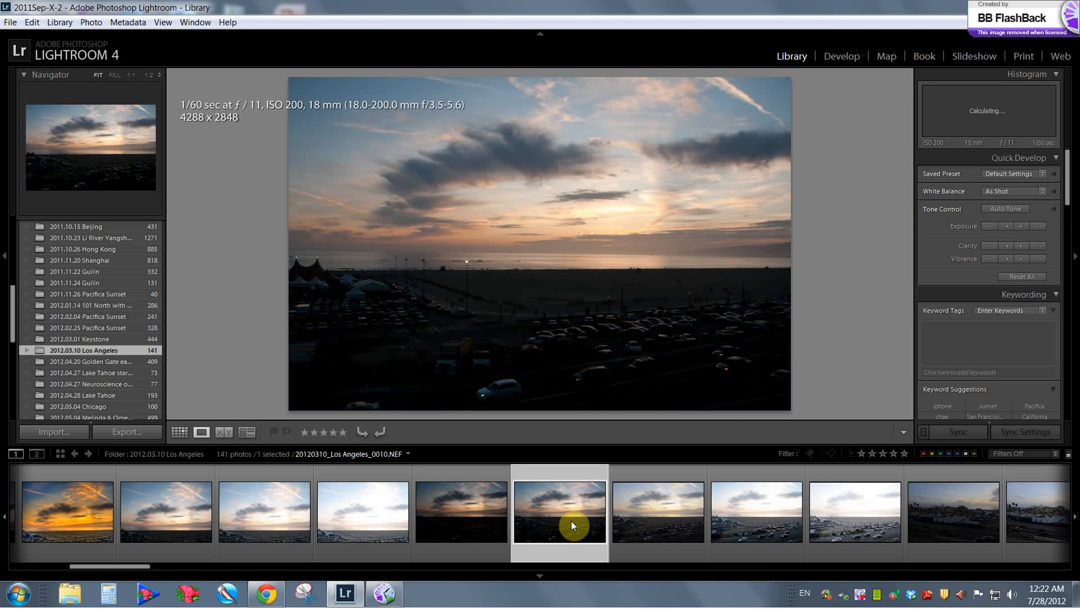
Compare the Ferris wheel bracket's brightest and darkest exposures with the wide-angle shot of the beach parking lot
scroll(572, 521, up, 5)
scroll(572, 522, down, 3)
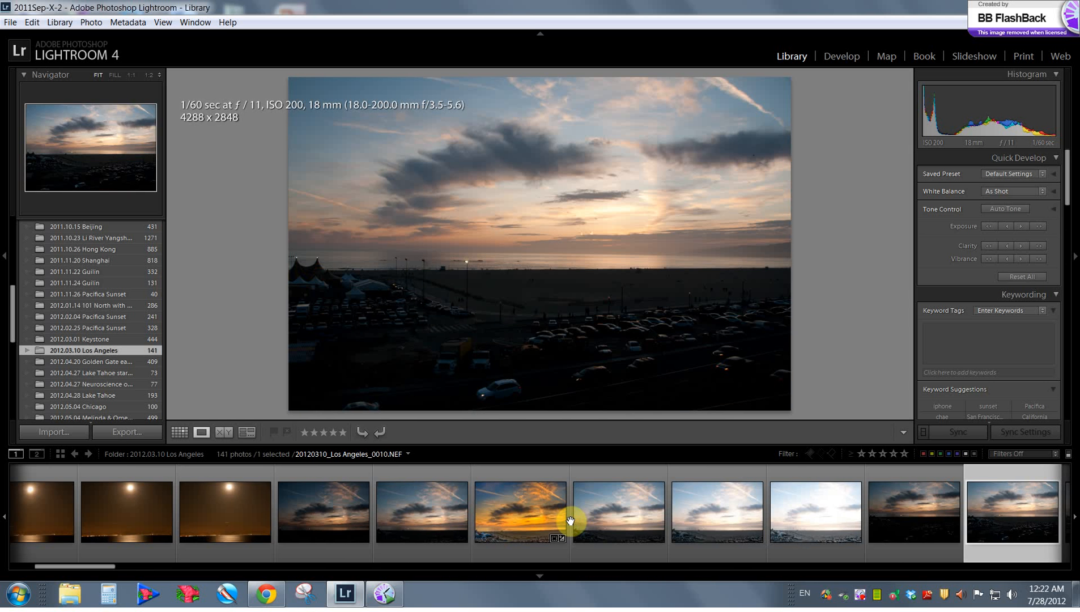
scroll(659, 522, down, 5)
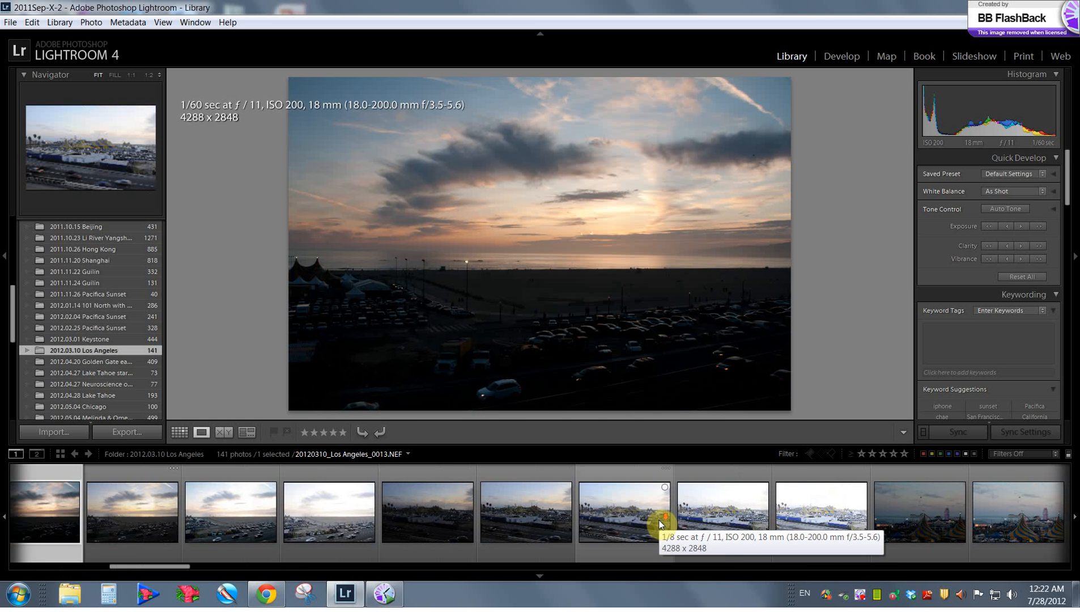
scroll(659, 520, down, 6)
click(582, 521)
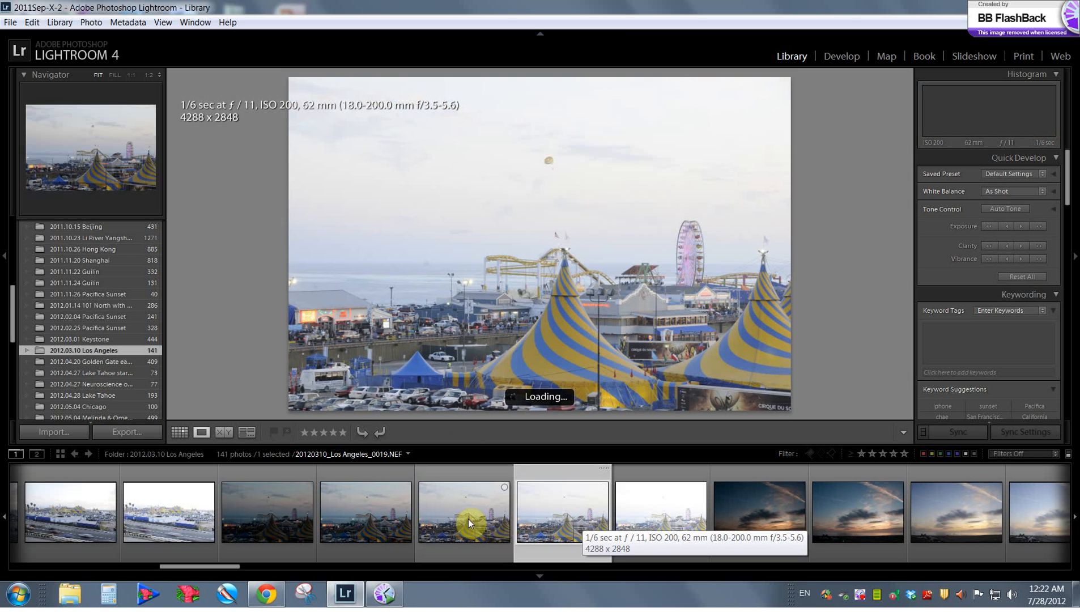
click(684, 513)
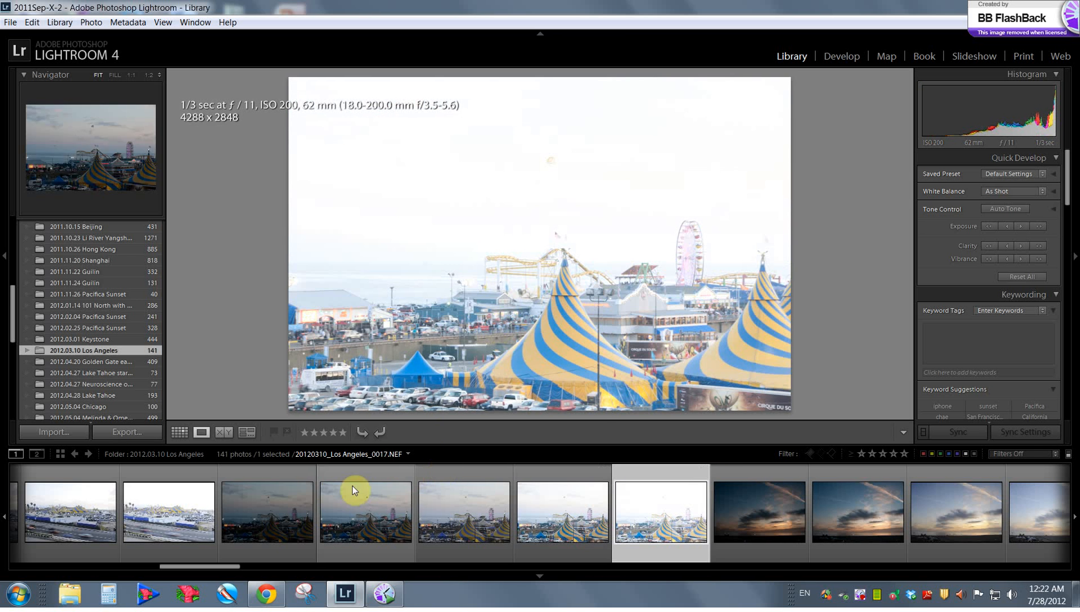
click(278, 495)
scroll(718, 506, down, 10)
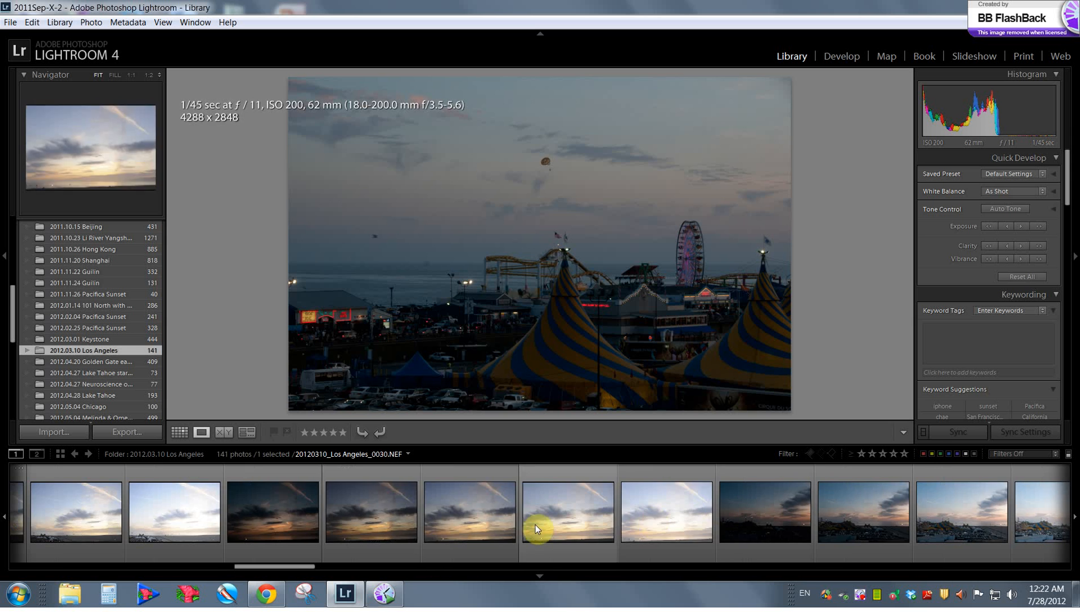
click(421, 530)
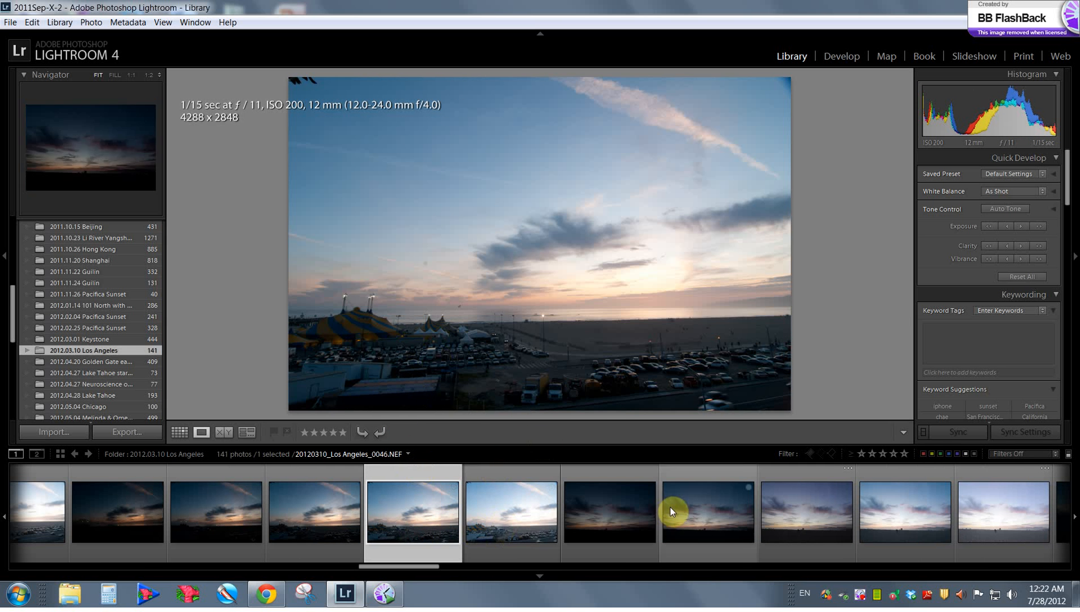
Select the five bracketed exposures 20120310_Los Angeles_0031 to 0035 of the circus tents beside the beach
scroll(670, 507, up, 6)
scroll(627, 525, up, 6)
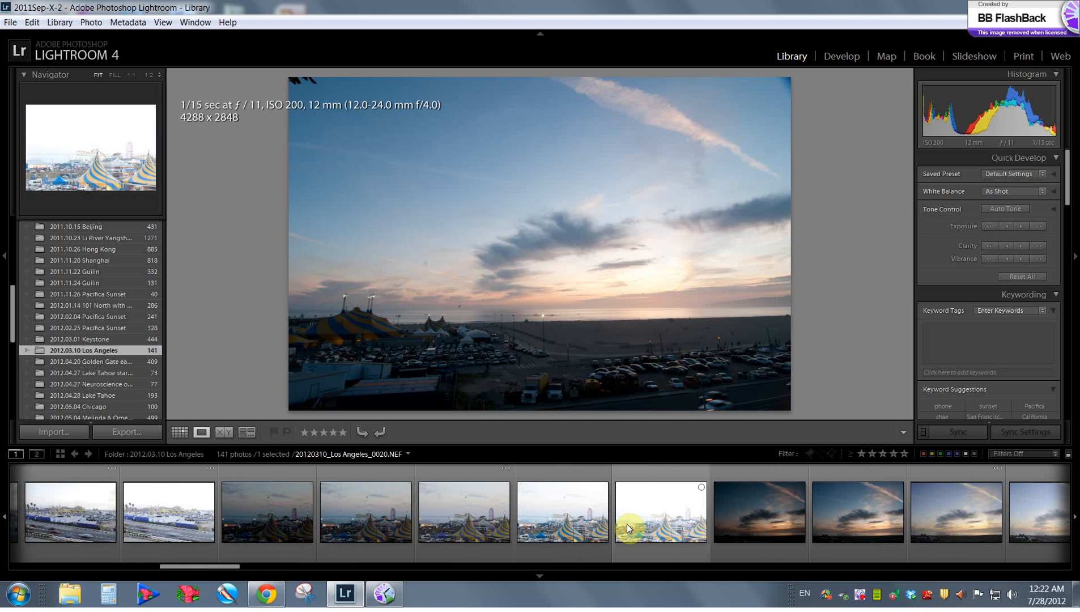
scroll(627, 524, down, 6)
scroll(623, 525, up, 6)
scroll(624, 524, down, 3)
scroll(624, 525, up, 3)
scroll(624, 525, down, 6)
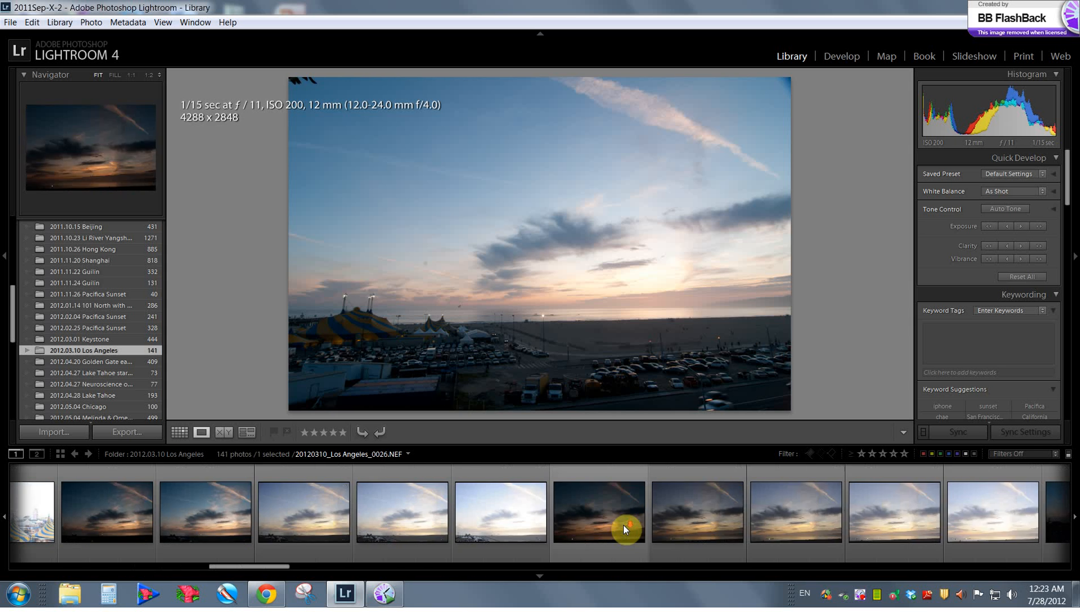
scroll(623, 525, down, 6)
click(707, 517)
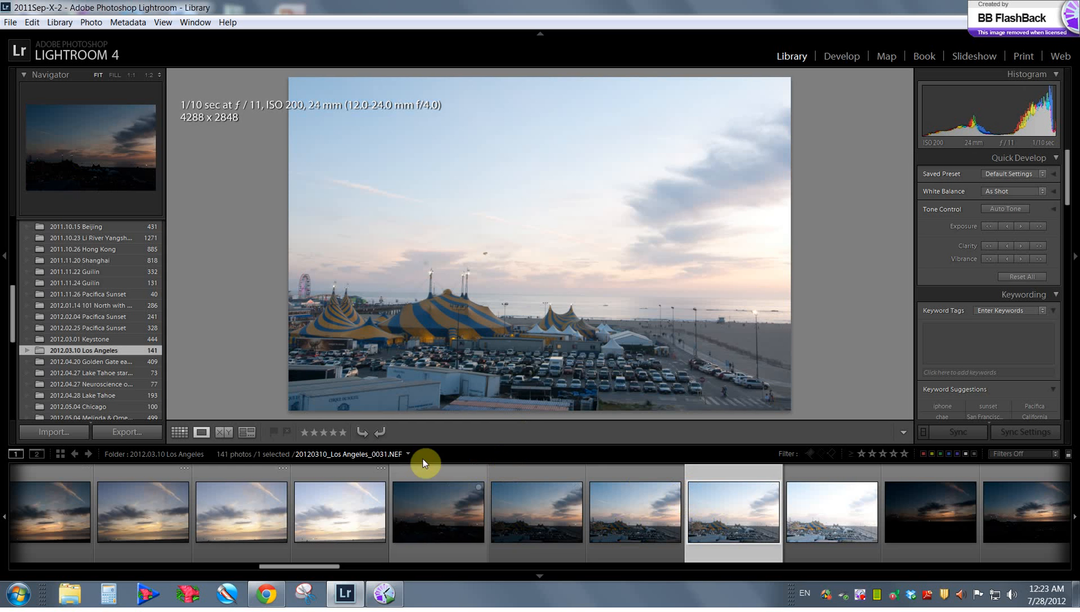
click(460, 524)
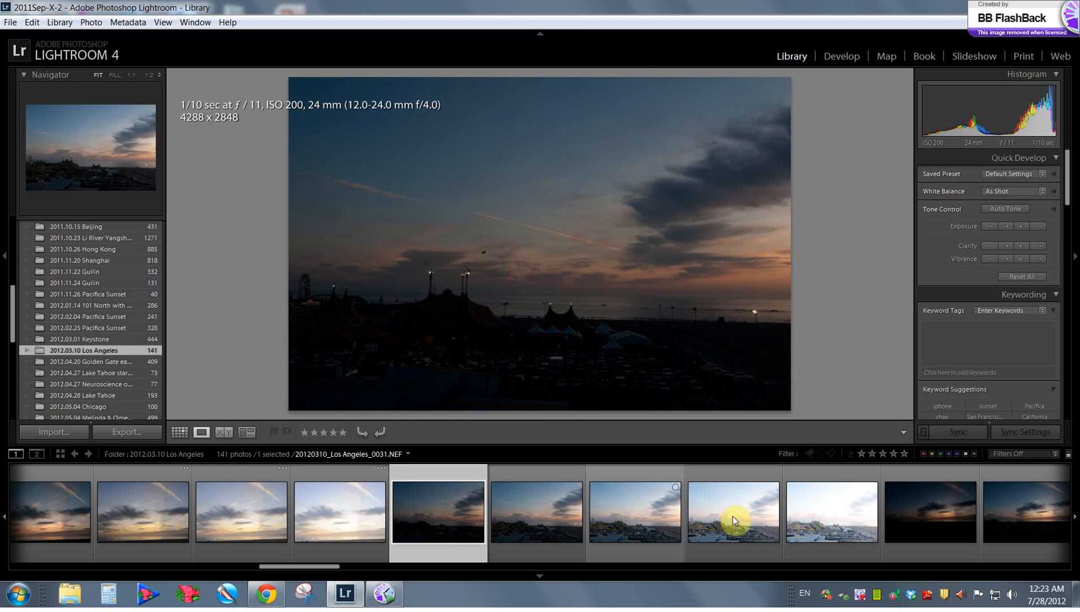
shift+click(804, 518)
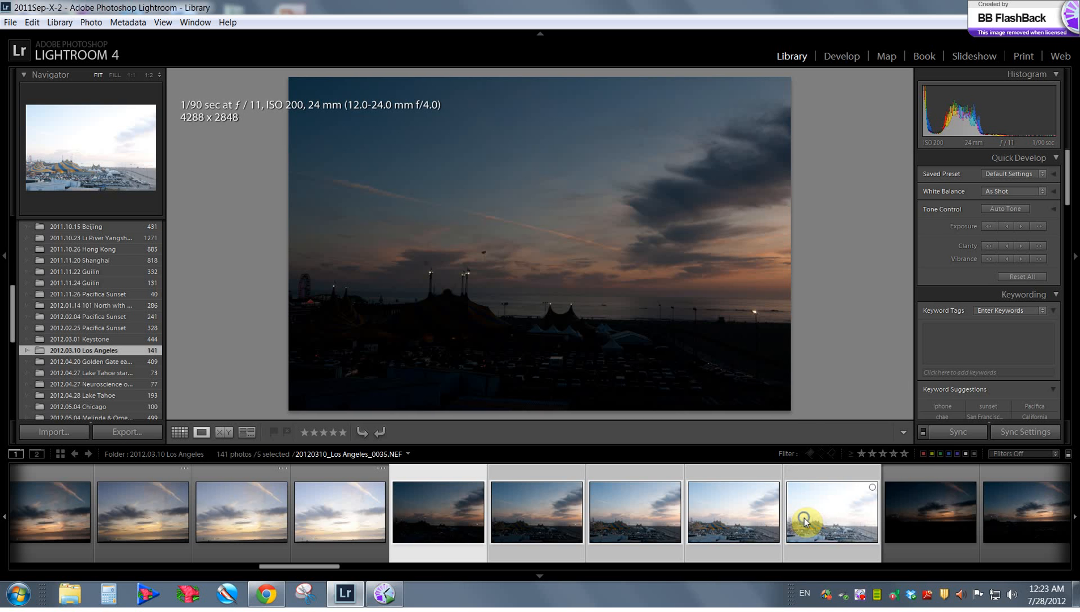
Export the five selected photos to Photomatix Pro, keeping image alignment, selective deghosting, automatic re-import into Lightroom and TIFF 16-bit output
right_click(804, 518)
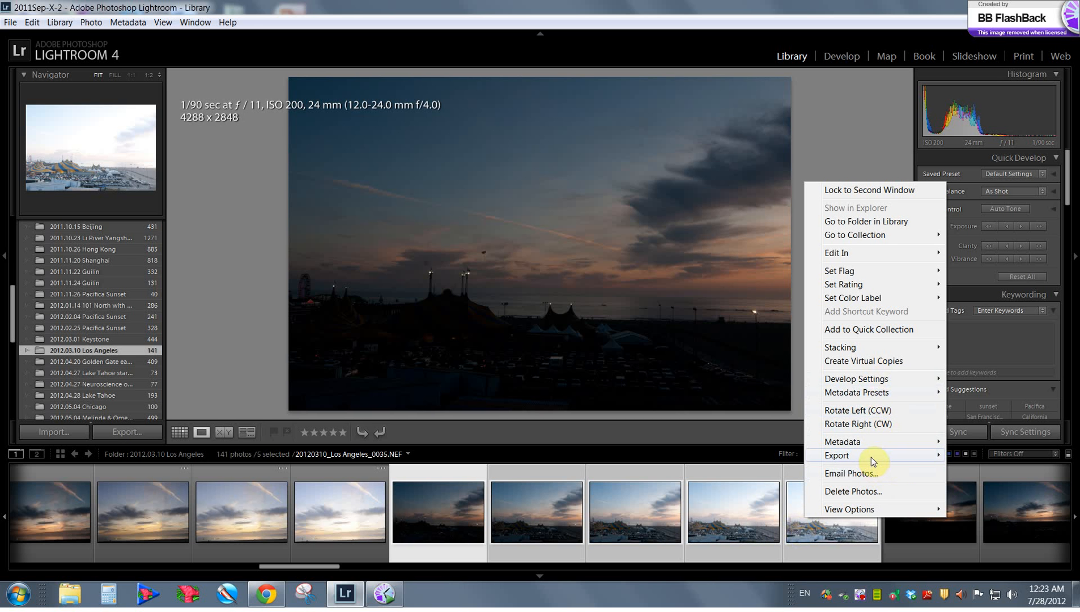
mouse_move(871, 456)
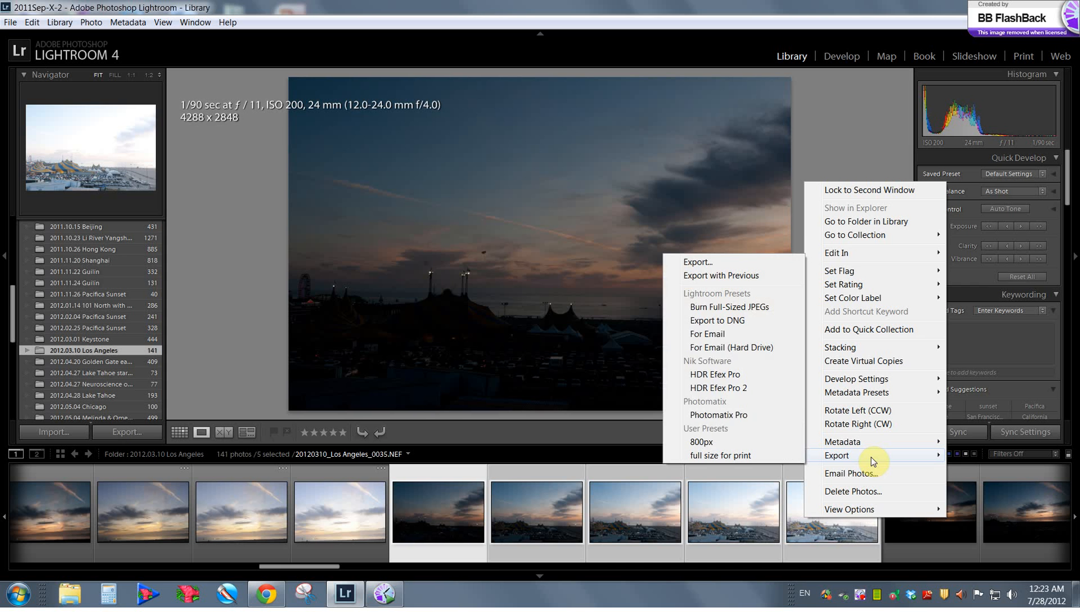
click(738, 416)
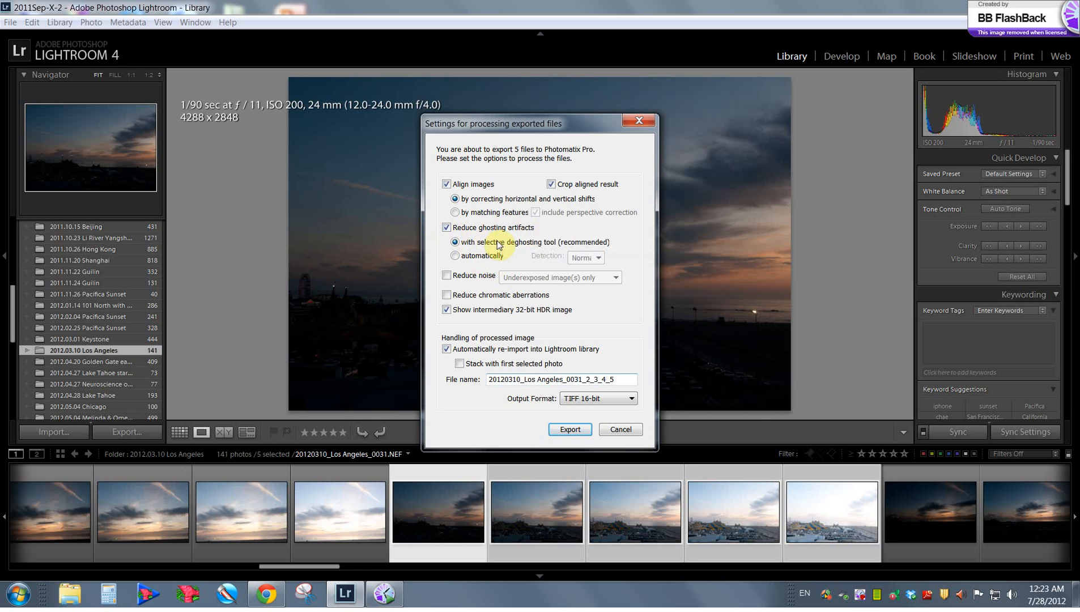
drag(553, 130, 888, 162)
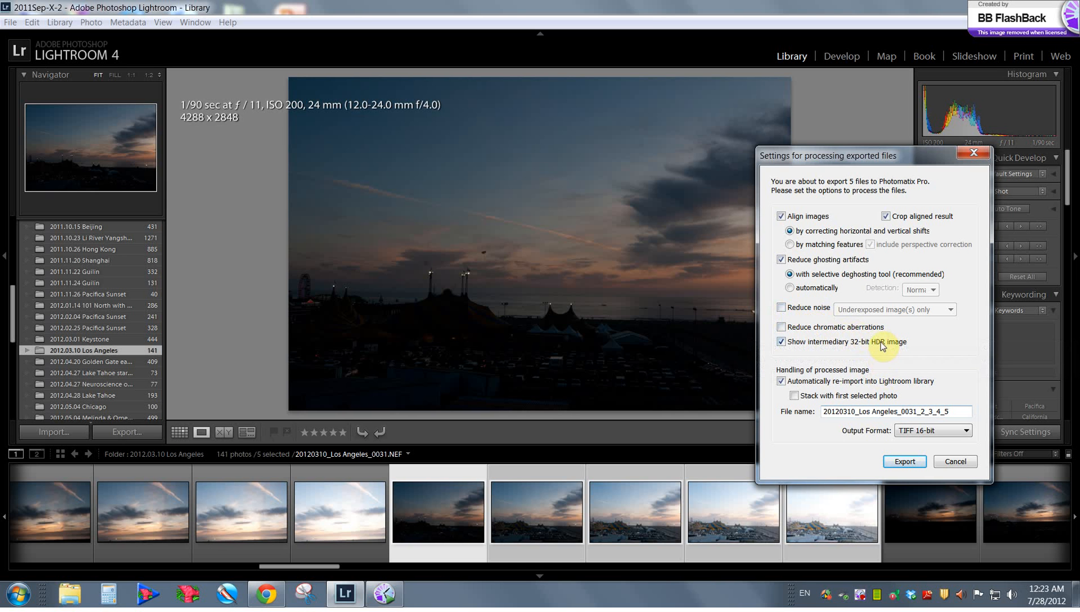
drag(847, 169, 755, 146)
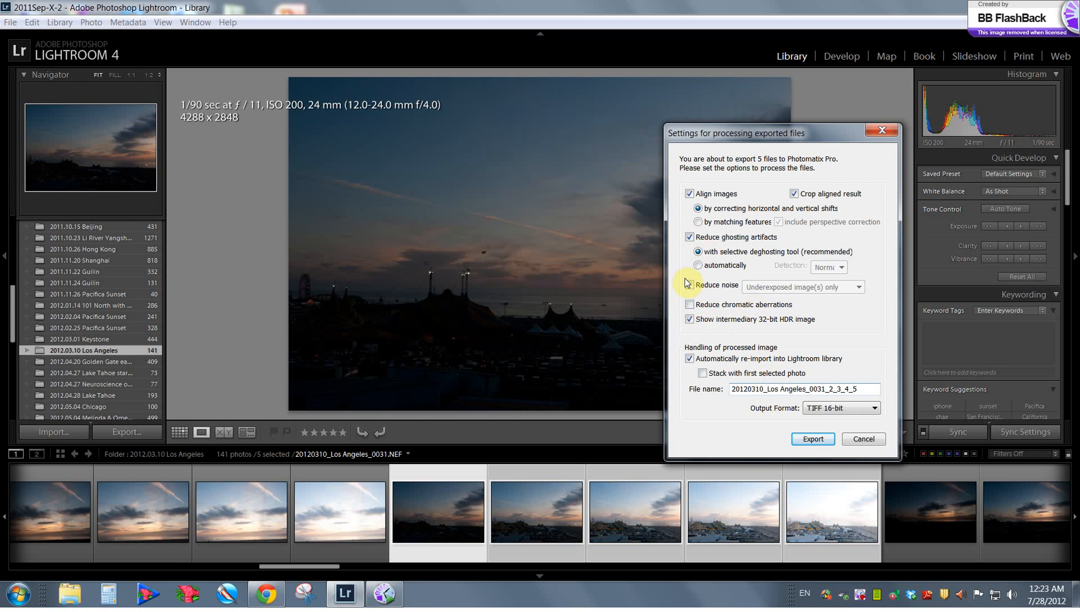
click(808, 444)
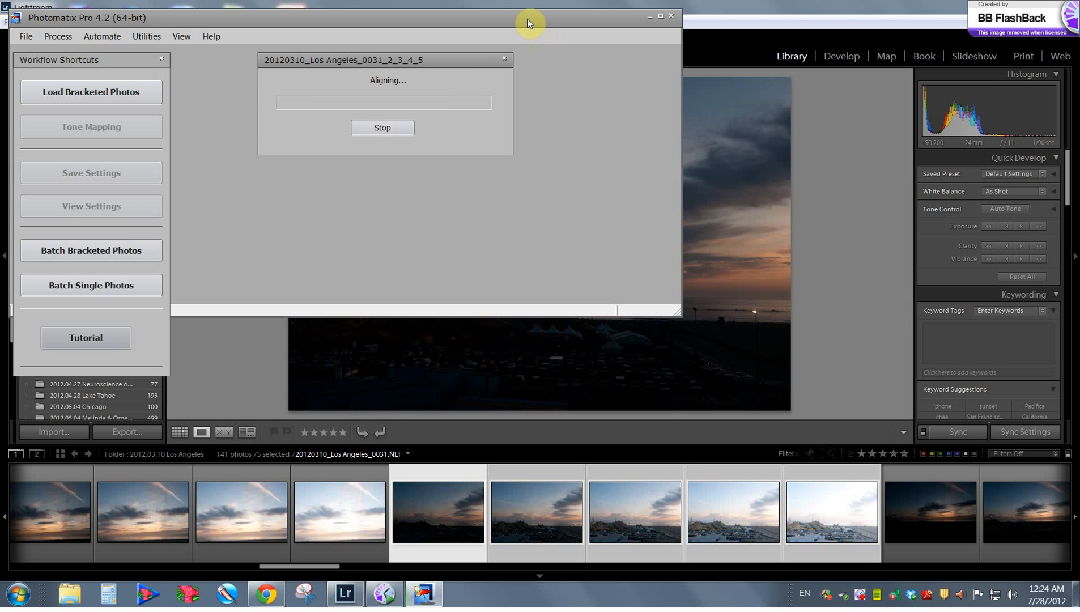
drag(527, 21, 558, 44)
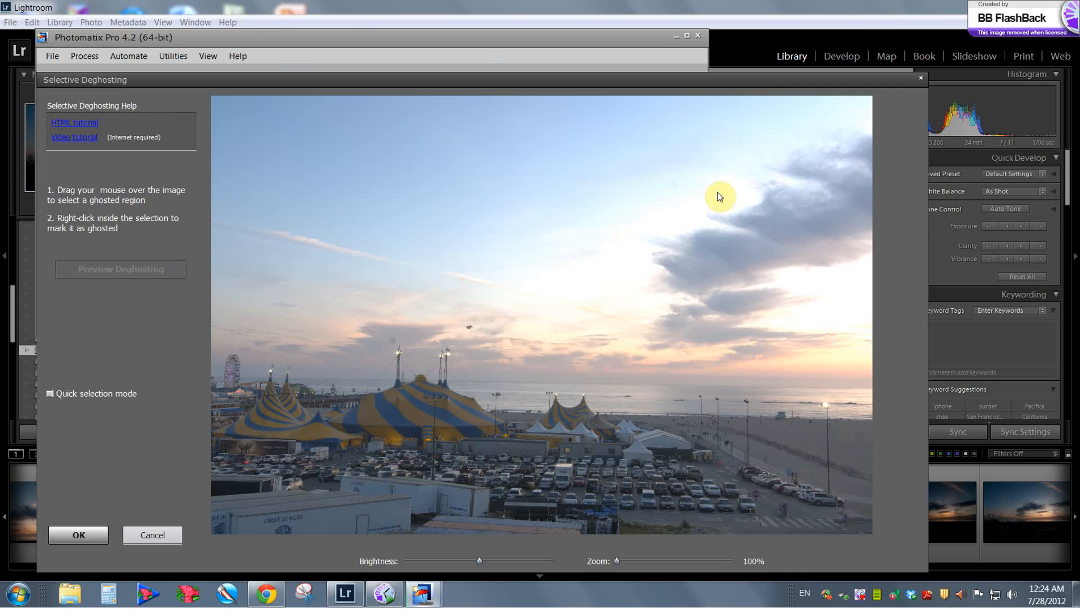
Mark the flying object in the sky above the big tent as a ghosted area and preview the deghosting
drag(760, 76, 761, 47)
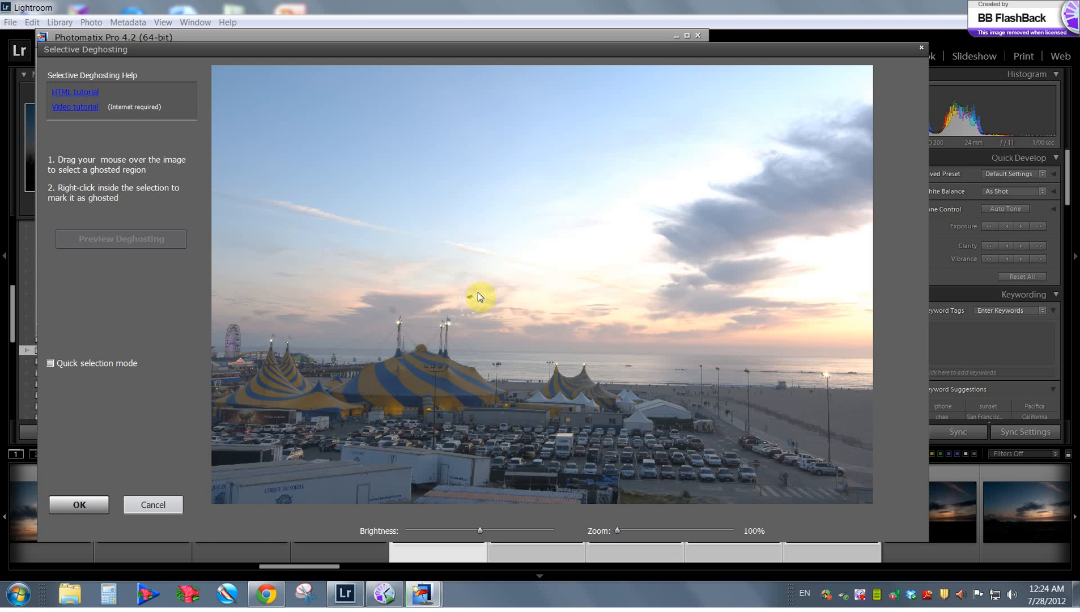
right_click(471, 306)
click(482, 307)
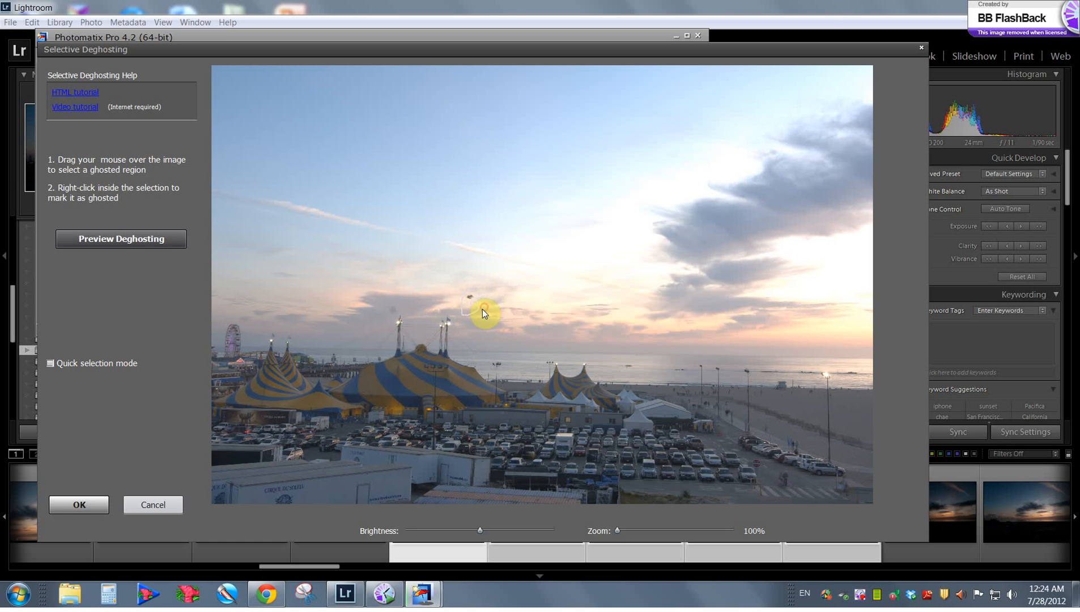
click(154, 240)
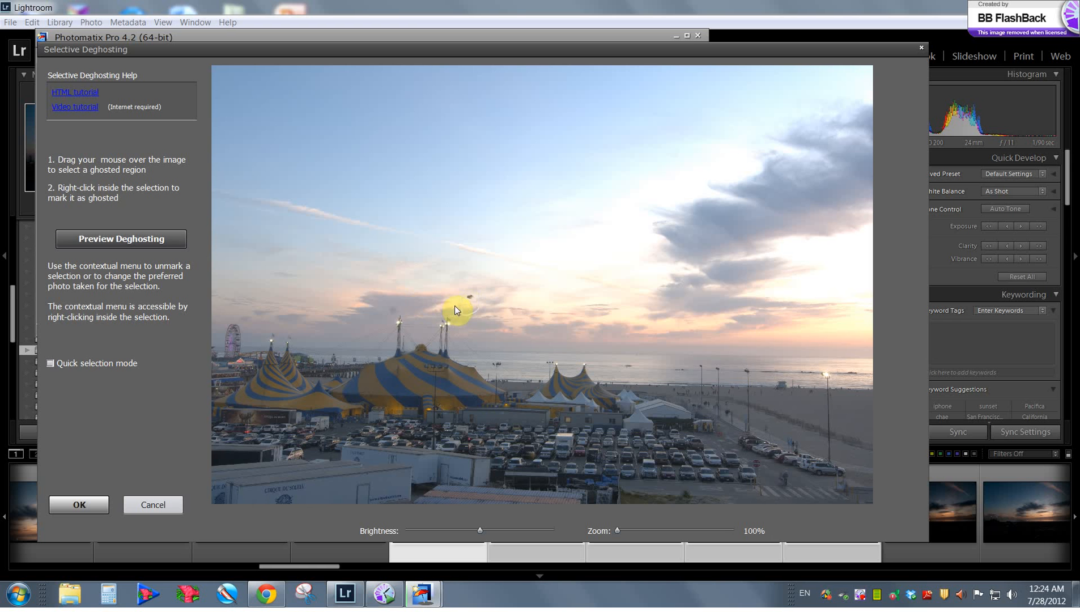
Use the 0 EV photo as the source for the marked ghost selection and preview the deghosting
right_click(472, 300)
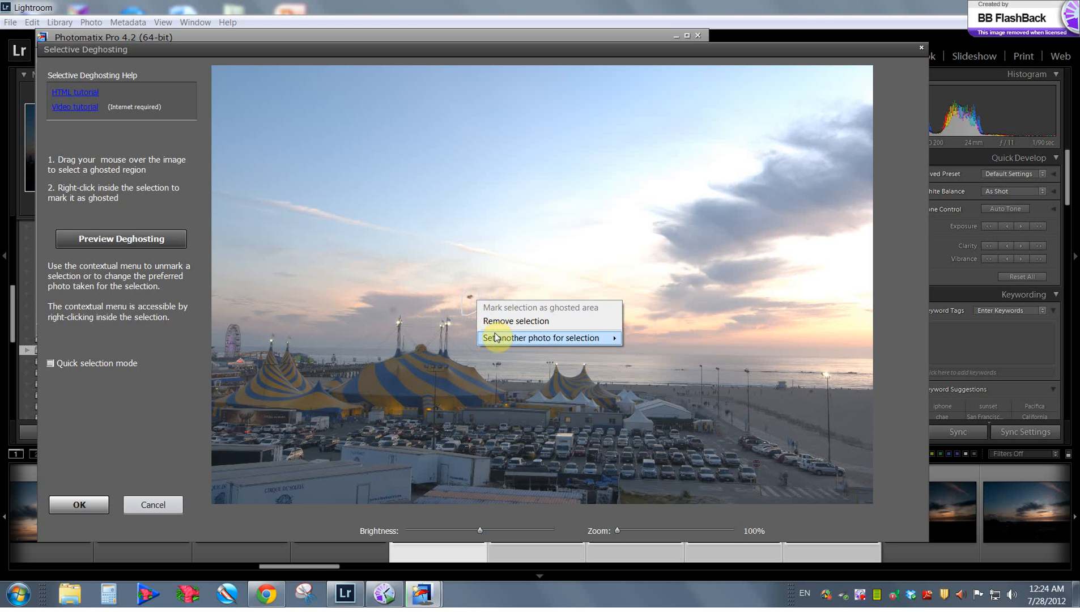
mouse_move(494, 336)
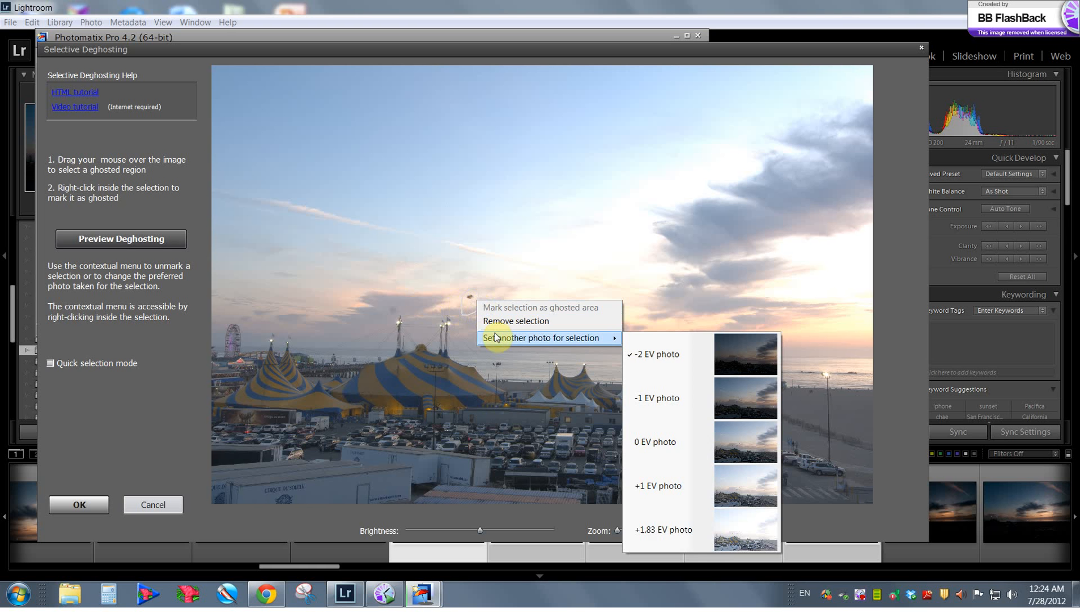
click(630, 442)
click(148, 240)
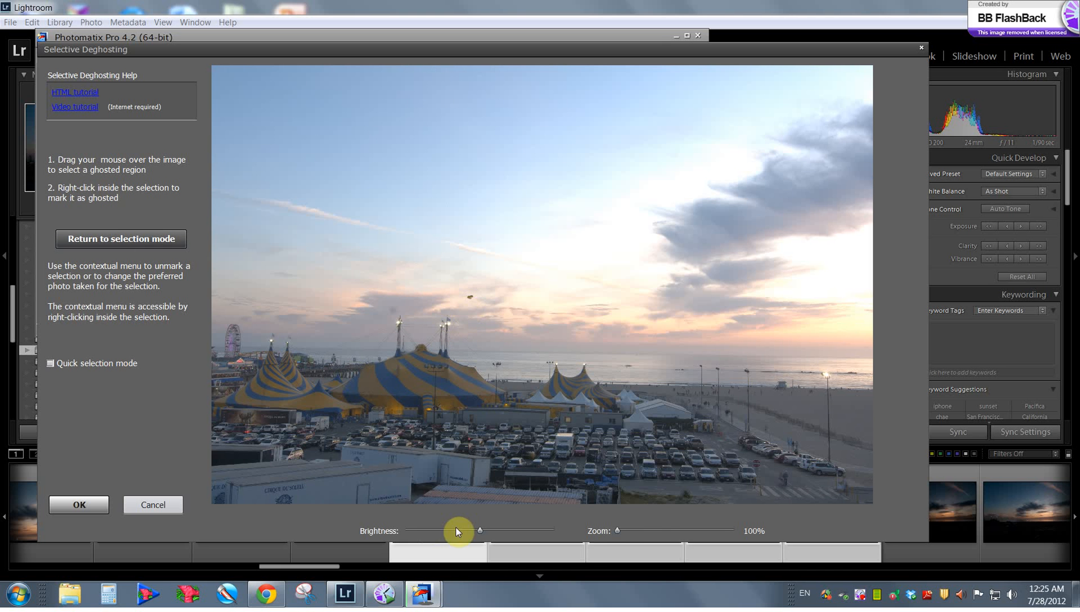
Replace the ghost selection with a new outline around the flying object, mark it as ghosted and preview the deghosting
drag(620, 531, 677, 530)
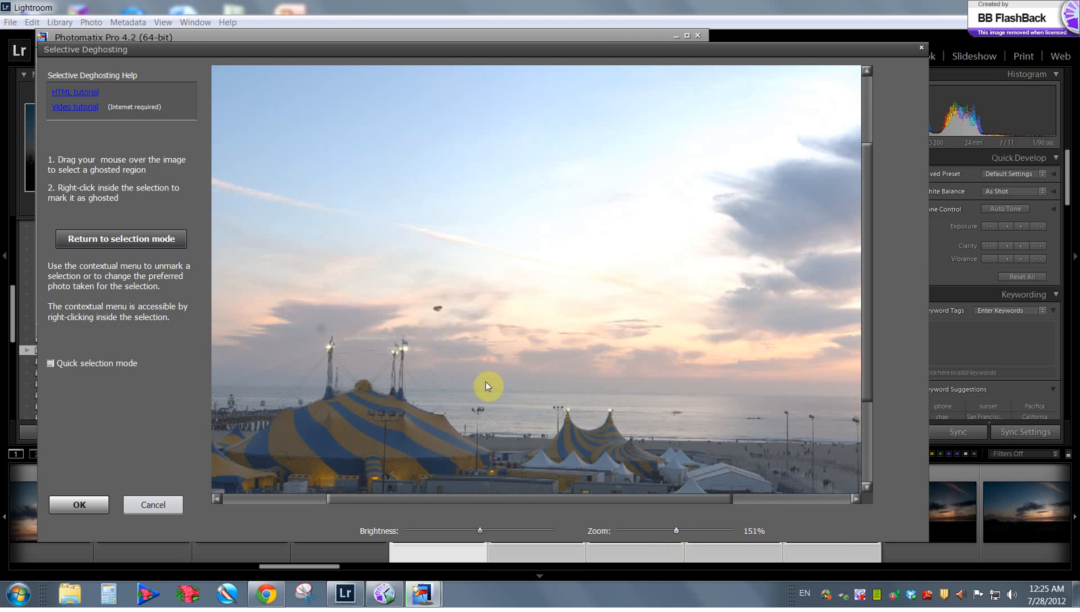
click(169, 238)
mouse_move(437, 319)
mouse_down()
mouse_move(453, 315)
mouse_move(443, 329)
mouse_move(431, 292)
mouse_up()
drag(453, 334, 446, 321)
right_click(433, 310)
click(443, 328)
right_click(435, 312)
click(445, 354)
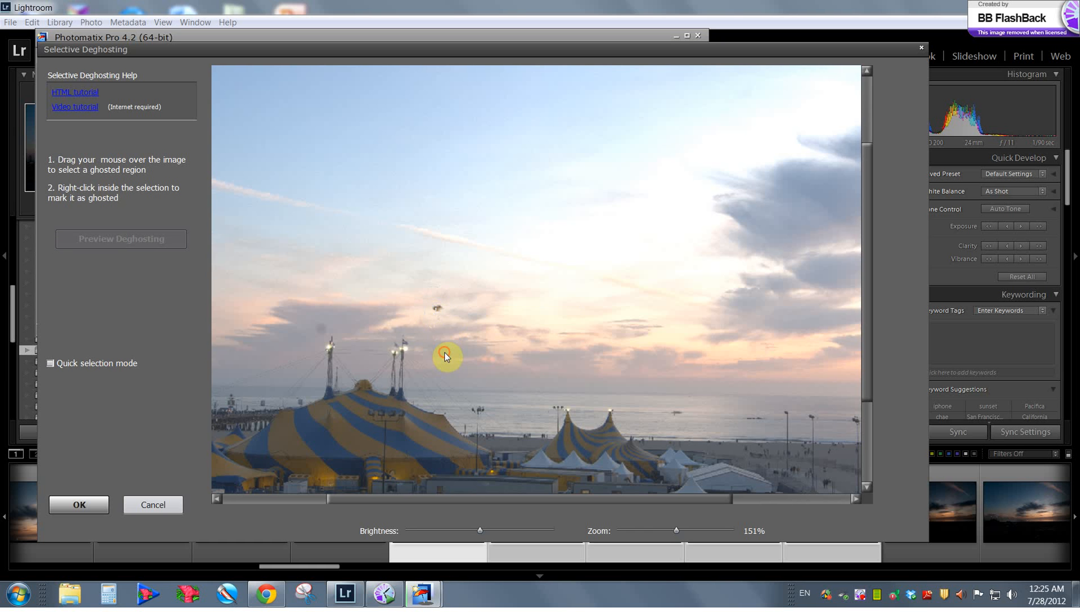
right_click(437, 309)
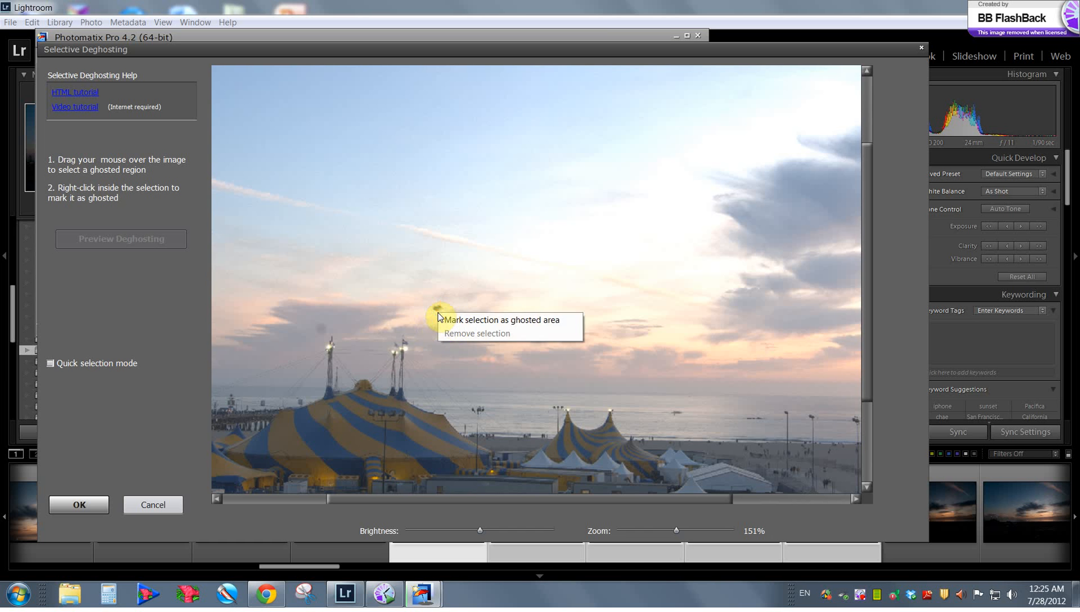
click(451, 316)
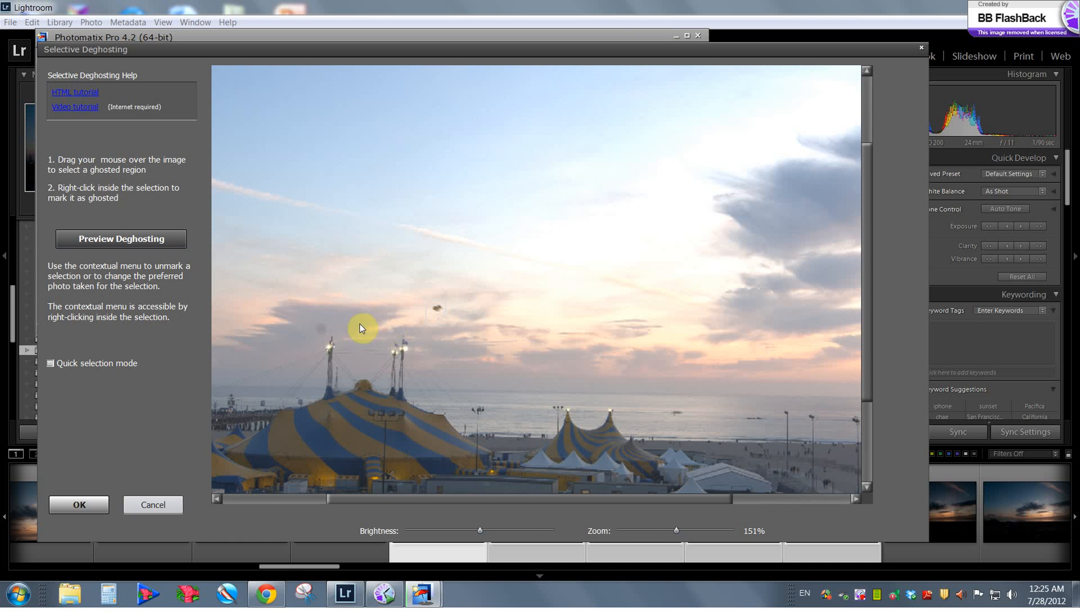
click(155, 240)
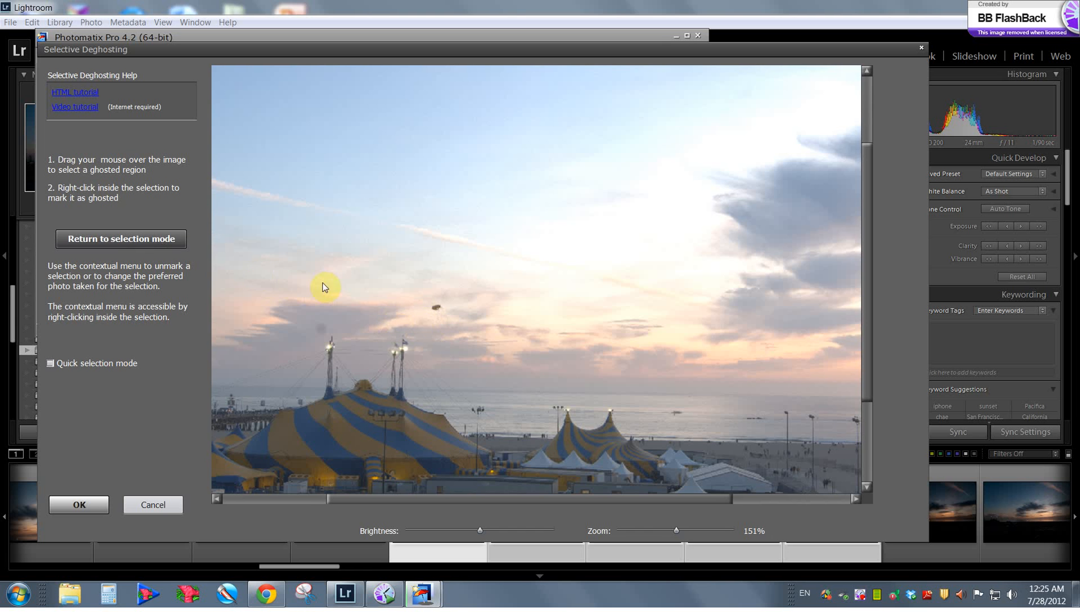
Set the 0 EV photo as the source for the new ghosted area, preview it, and accept the deghosting to merge to HDR
click(173, 240)
right_click(435, 313)
mouse_move(451, 350)
click(613, 452)
click(159, 246)
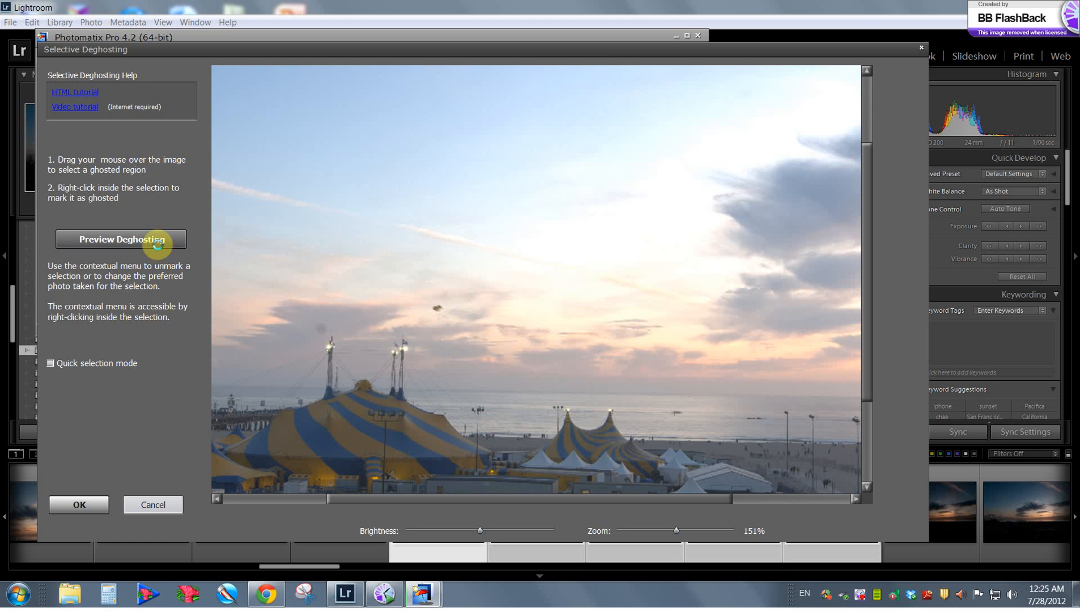
drag(673, 529, 618, 531)
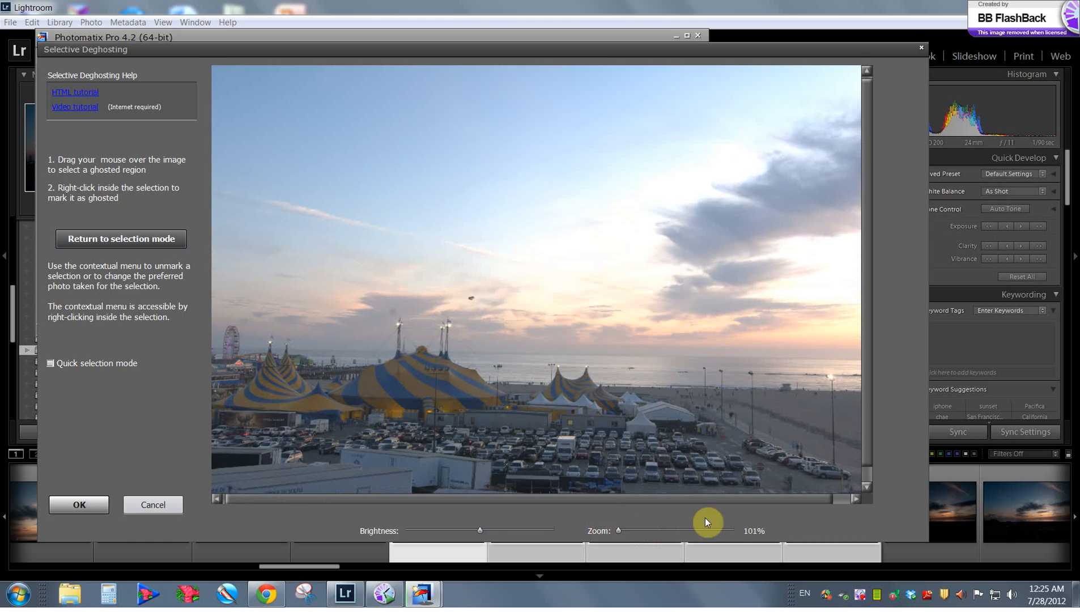
click(79, 505)
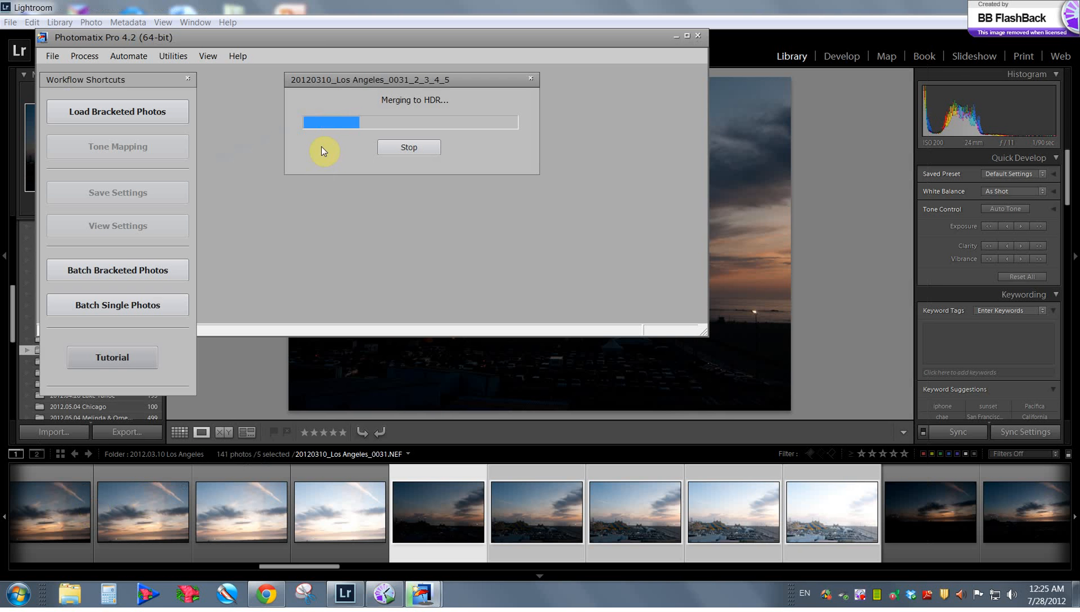
Maximize the program window, move the merged HDR image clear of the workflow shortcuts, and examine its 32-bit HDR histogram
click(685, 35)
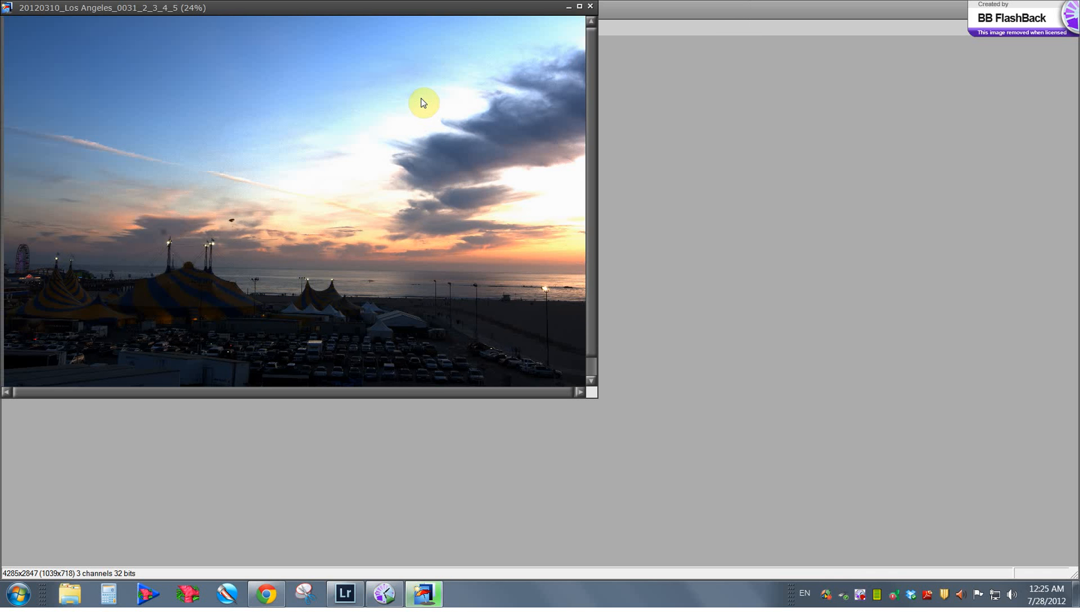
drag(439, 10, 695, 48)
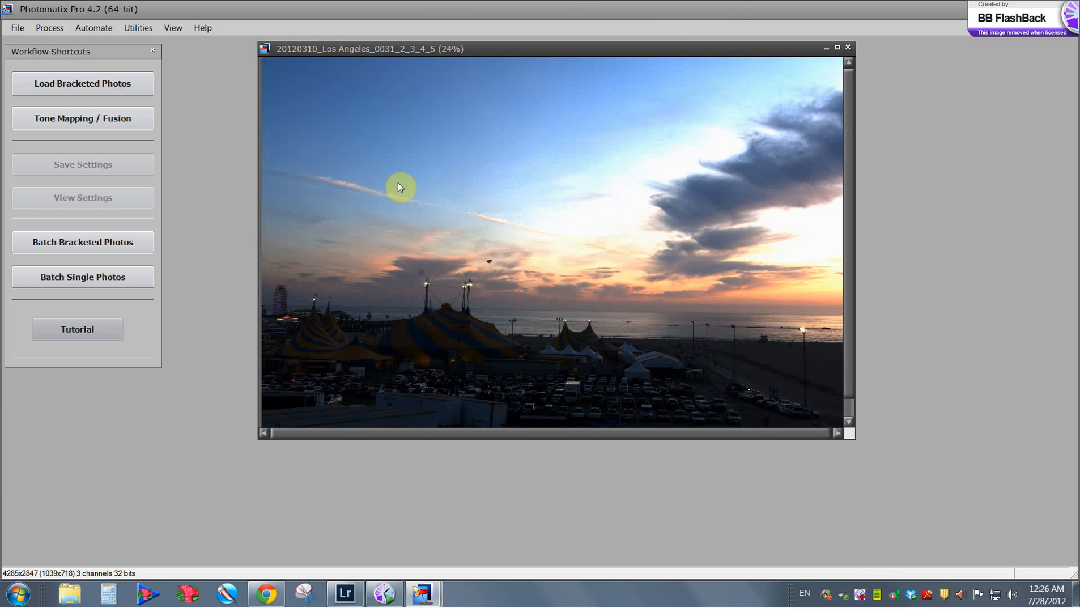
click(172, 27)
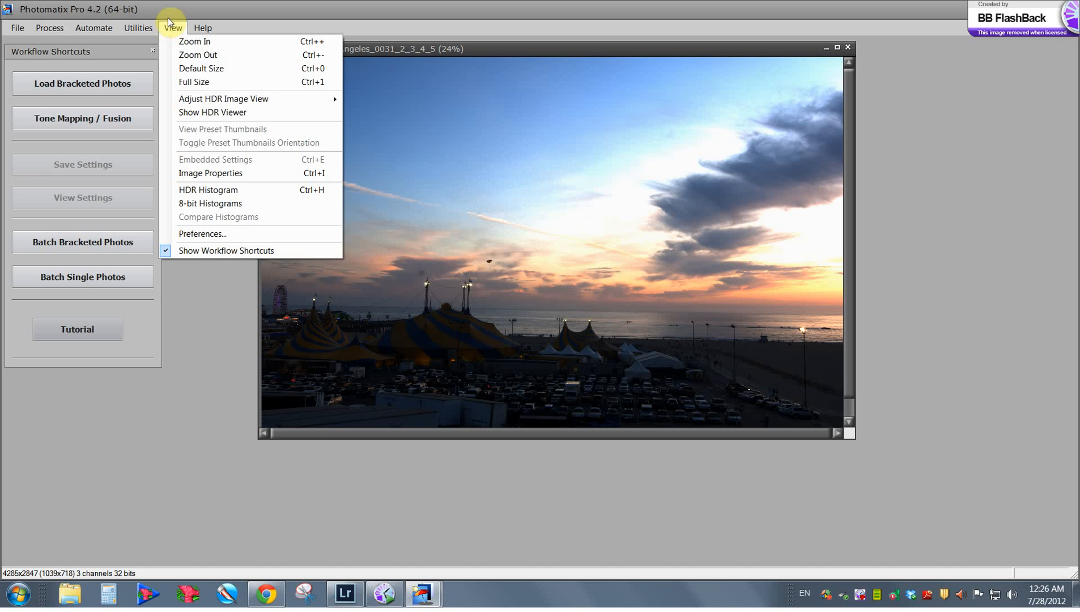
click(222, 195)
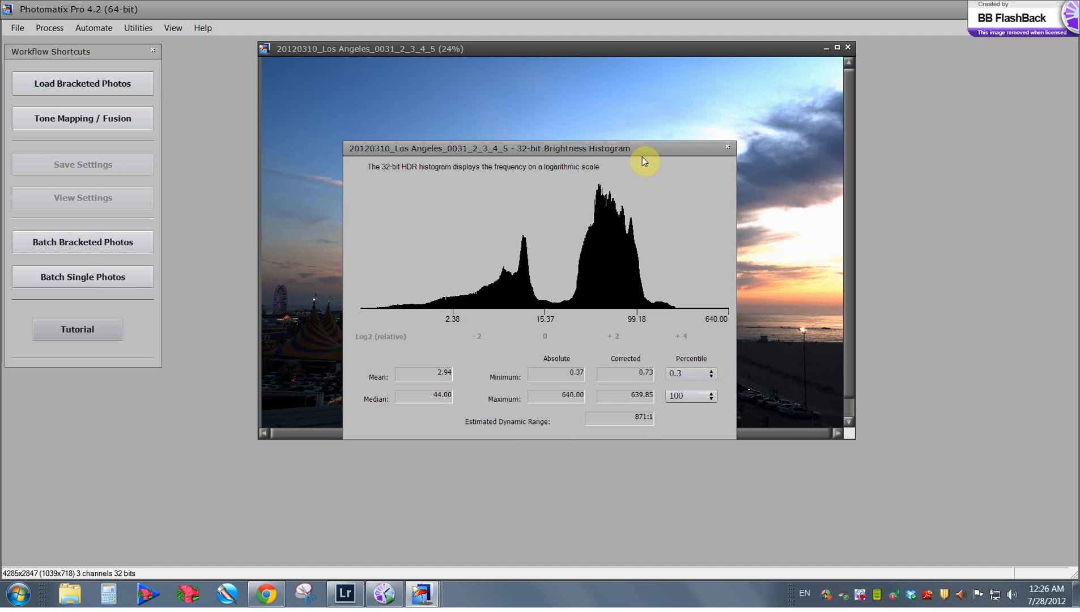
drag(597, 177, 475, 365)
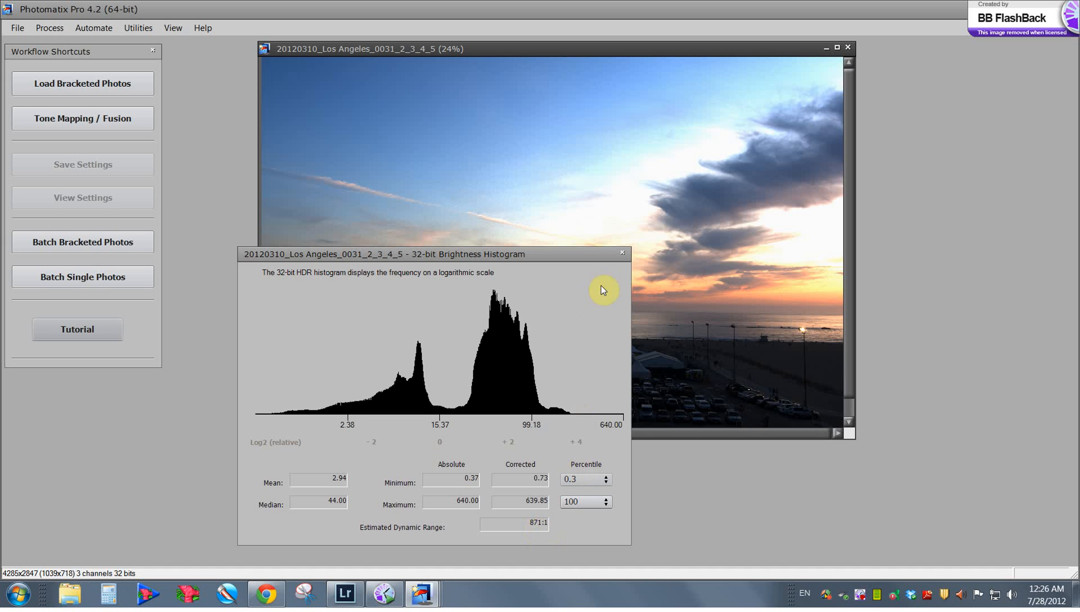
click(623, 254)
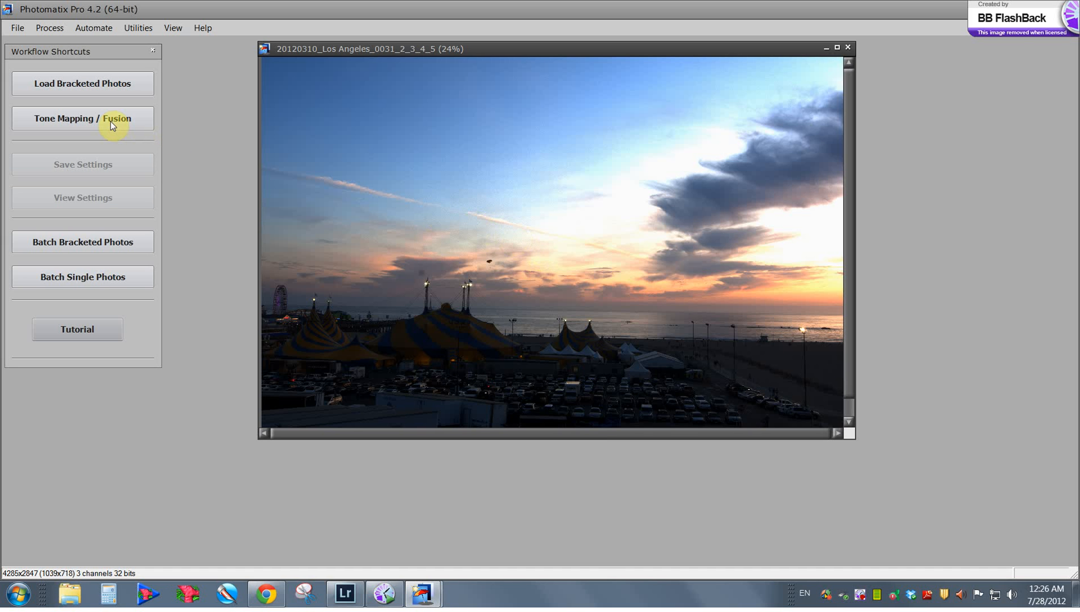
Open the merged image in Tone Mapping / Fusion, dismiss the floating histogram and apply the Default preset
click(79, 75)
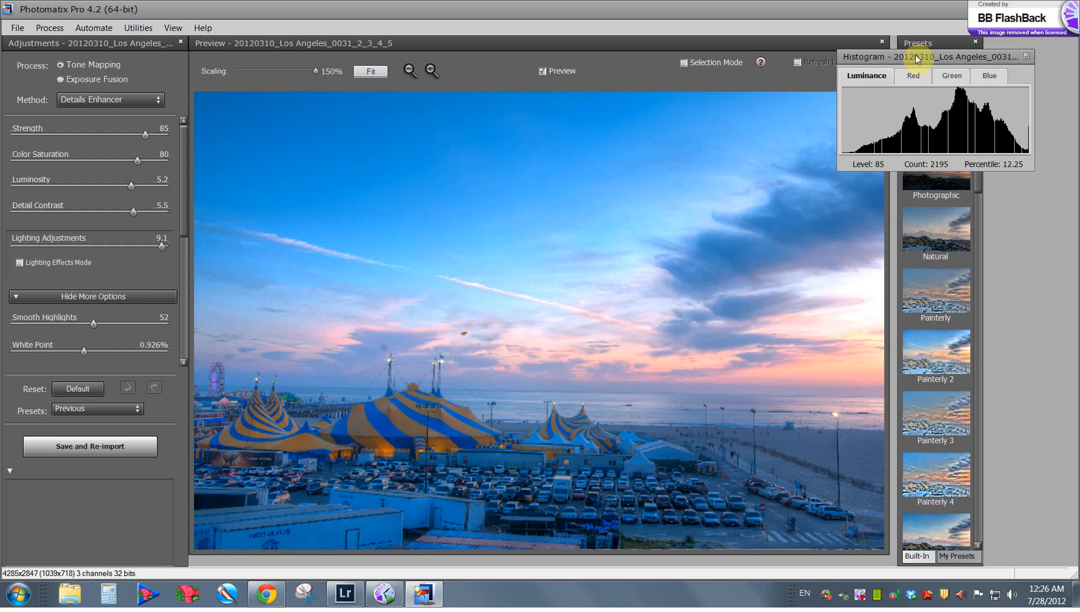
click(1028, 56)
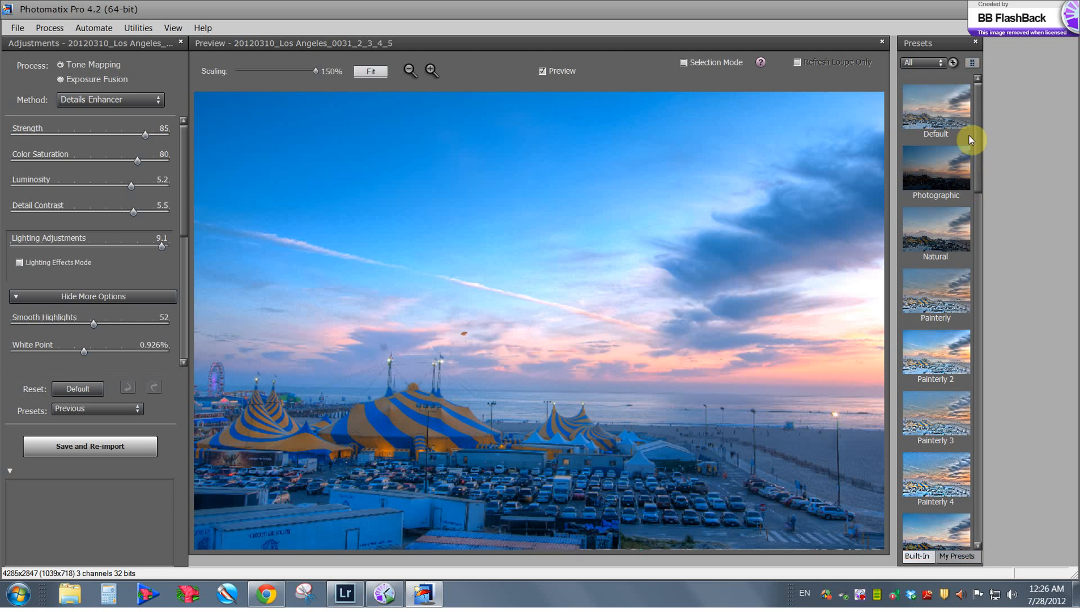
drag(976, 93, 967, 71)
click(951, 121)
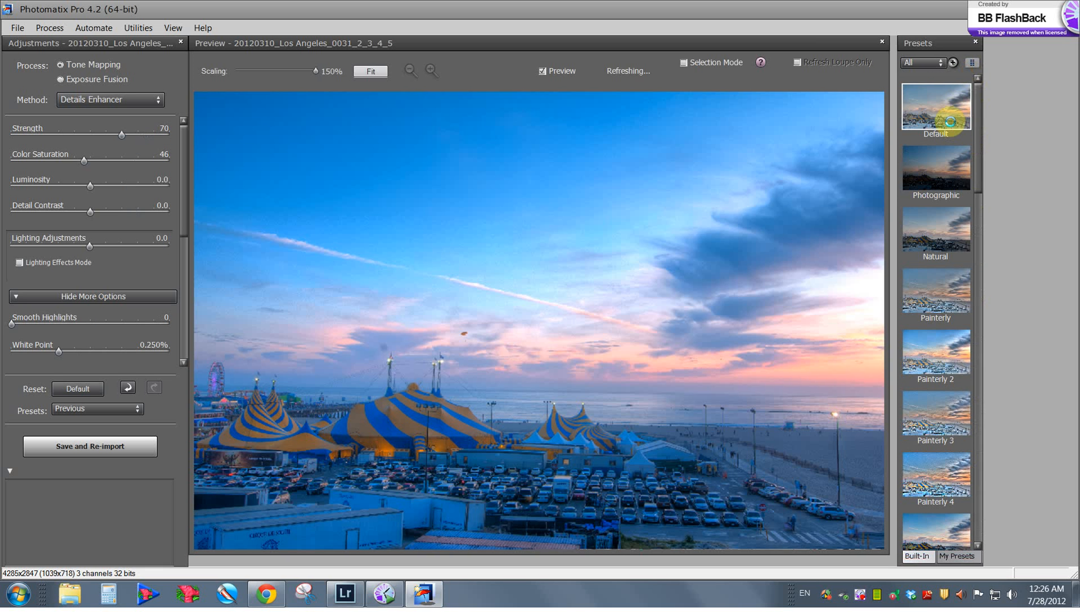
Try the Adjusted, Painterly 3 and Photographic presets on the image and return to the Default preset
drag(974, 150, 967, 506)
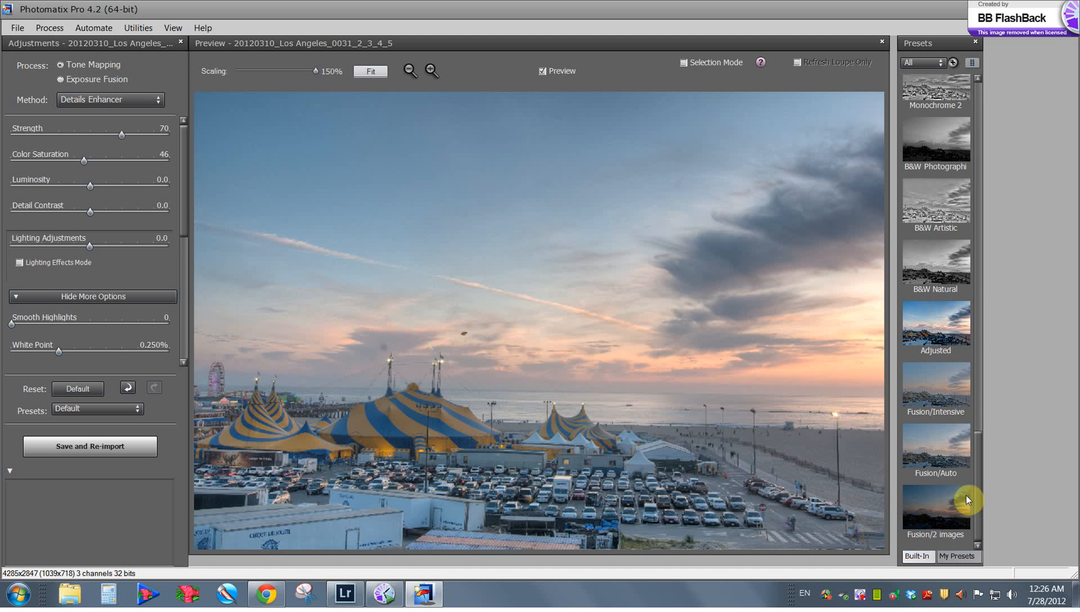
scroll(963, 442, up, 1)
click(957, 363)
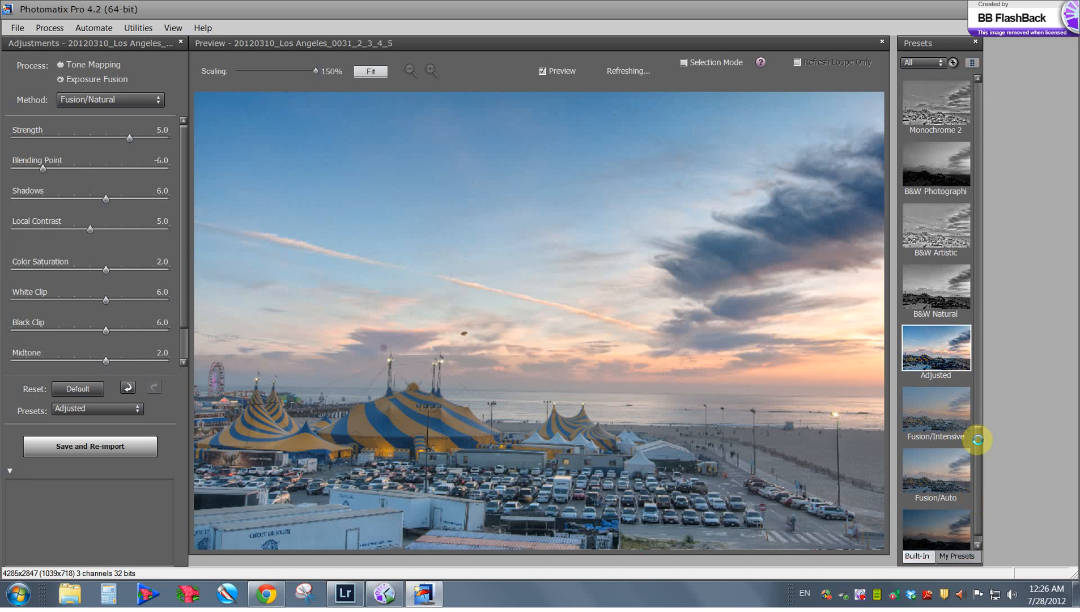
mouse_move(977, 440)
mouse_down()
mouse_move(983, 95)
mouse_move(984, 120)
mouse_up()
click(919, 369)
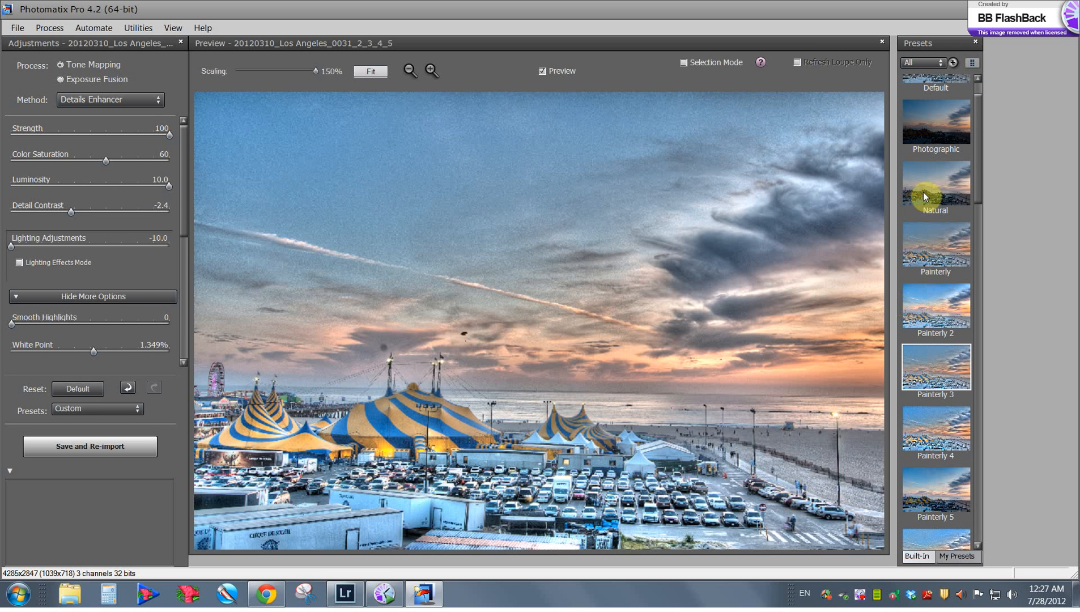
drag(980, 175, 959, 115)
click(946, 116)
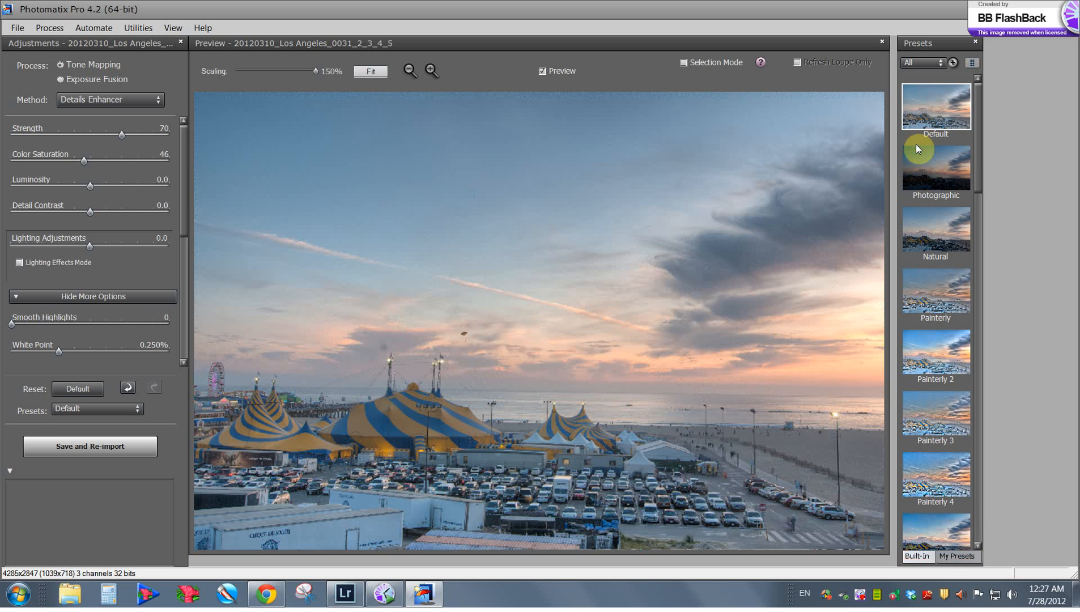
click(941, 171)
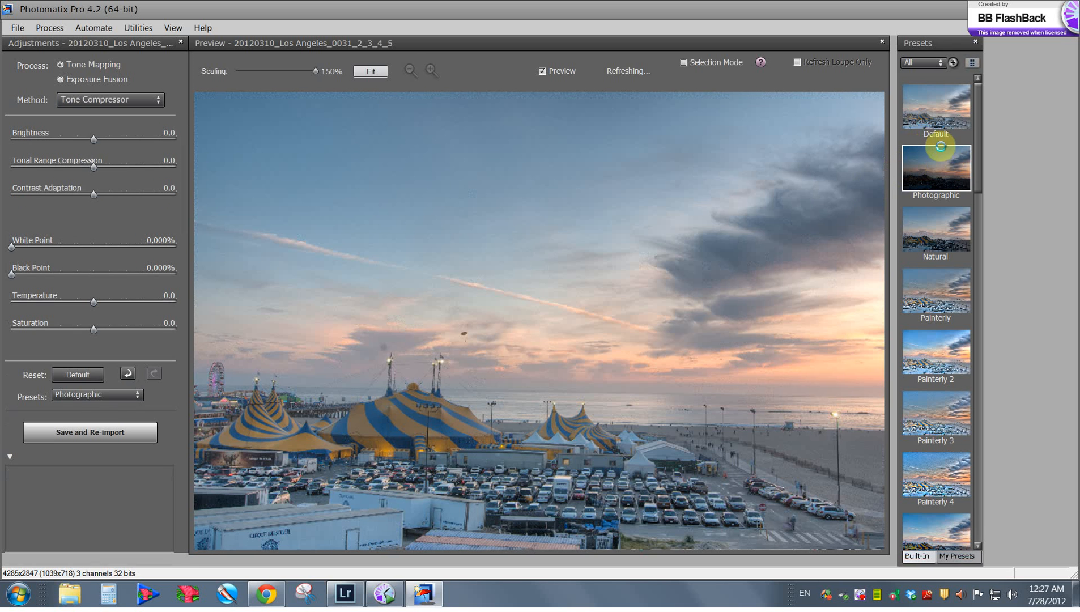
click(941, 103)
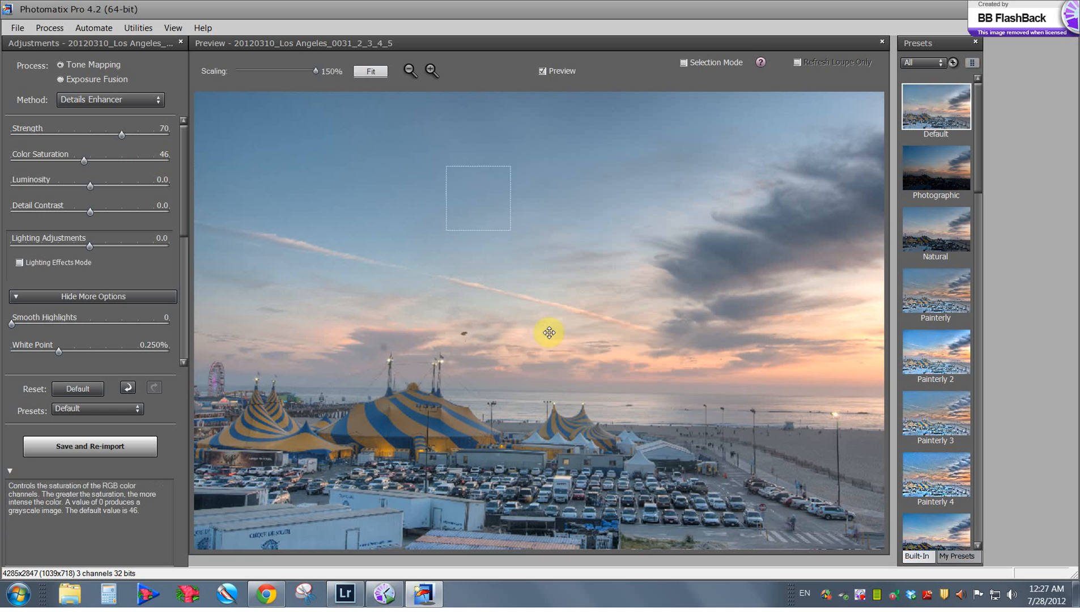
Set the Details Enhancer's Strength to 86, Color Saturation to 70 and Luminosity to -3.5
drag(119, 136, 148, 132)
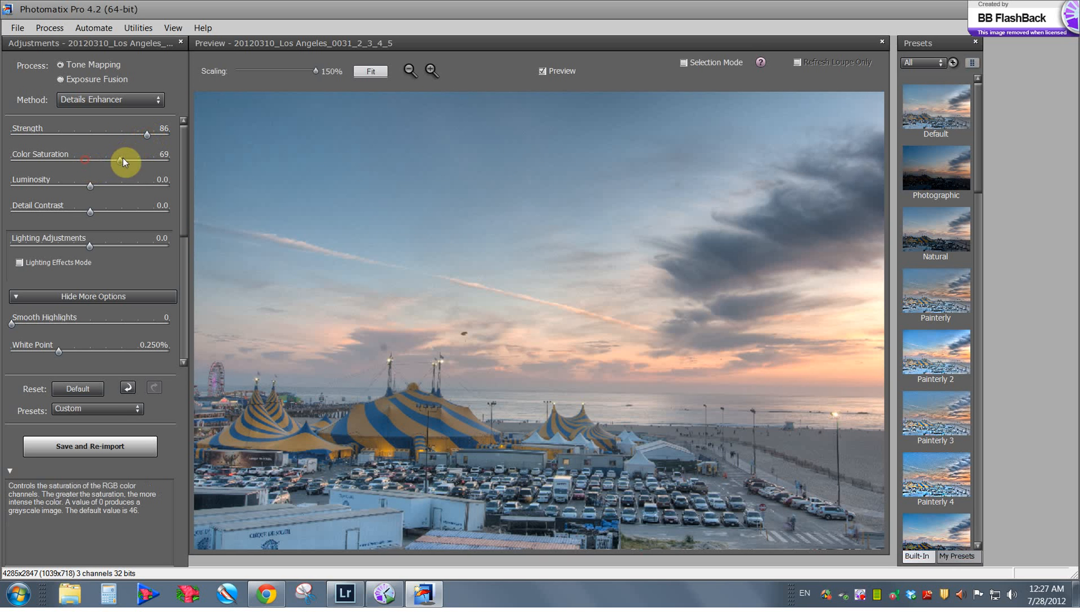
drag(120, 157, 123, 157)
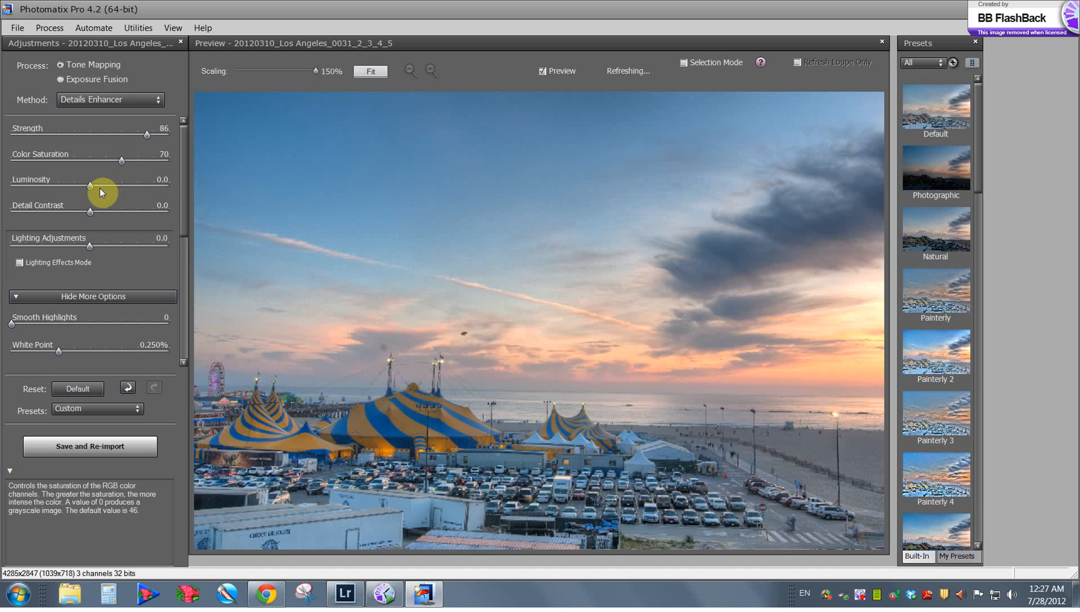
click(410, 71)
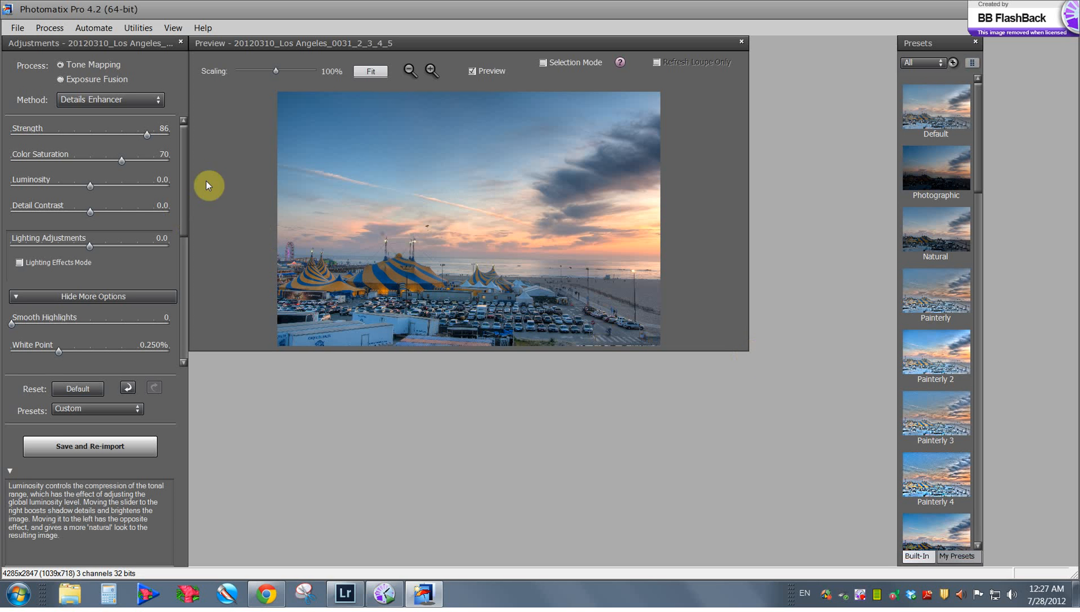
drag(90, 186, 62, 183)
click(76, 185)
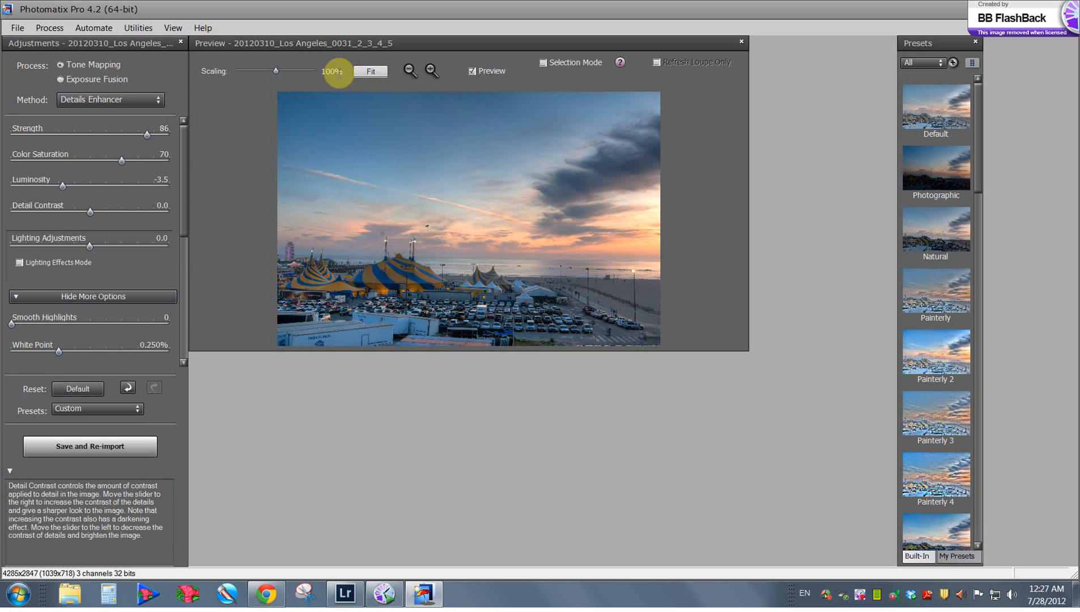
Enlarge the preview image and widen and heighten its preview window
click(431, 69)
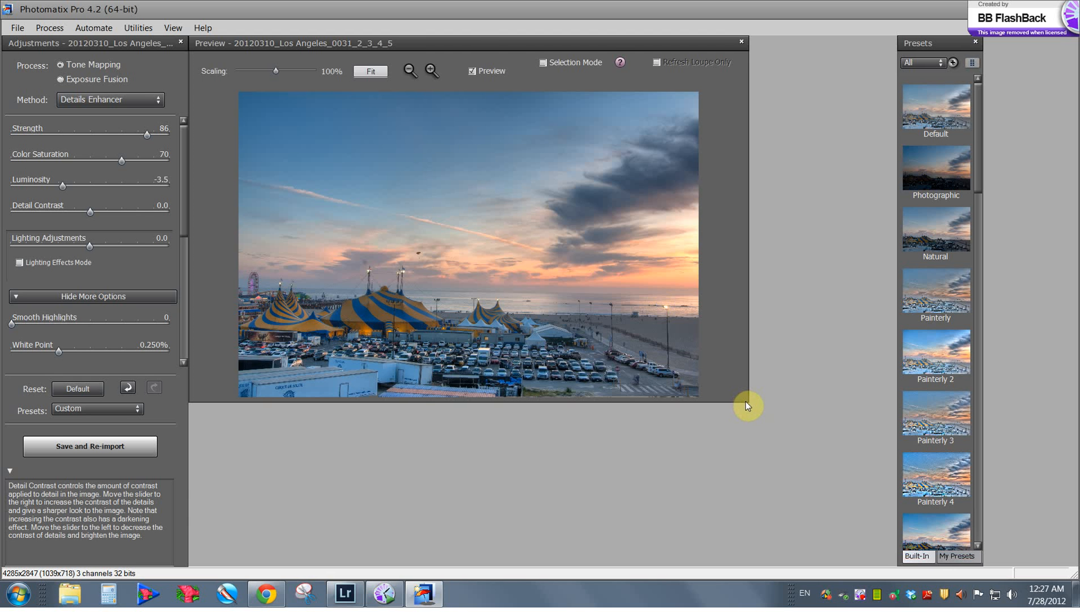
mouse_move(747, 402)
mouse_down()
mouse_move(810, 496)
mouse_move(851, 530)
mouse_up()
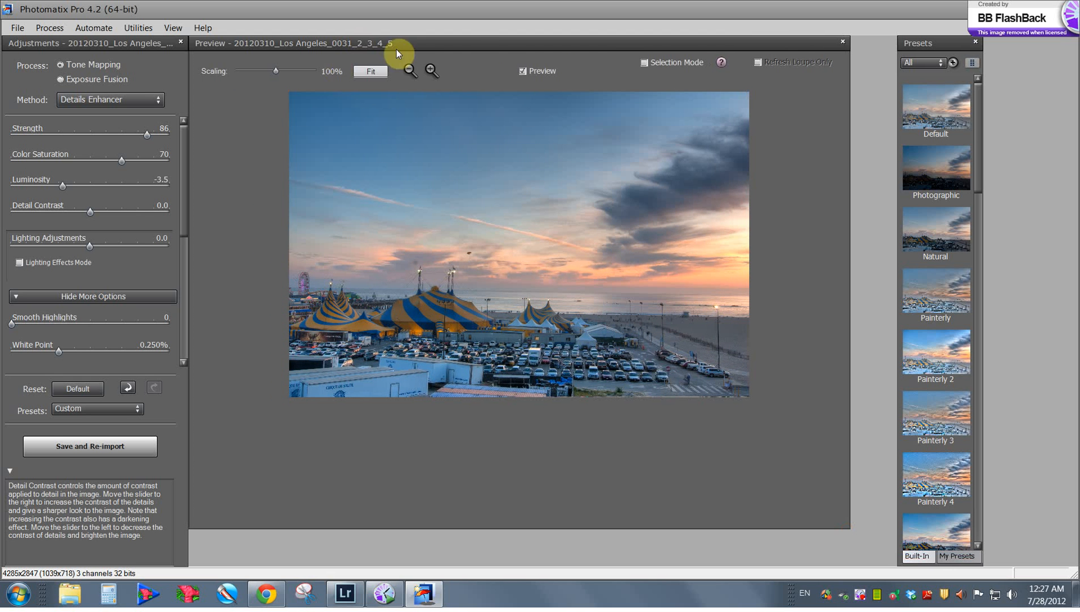
Fit the preview image to its window and set the Details Enhancer's Detail Contrast to 5.7
click(374, 72)
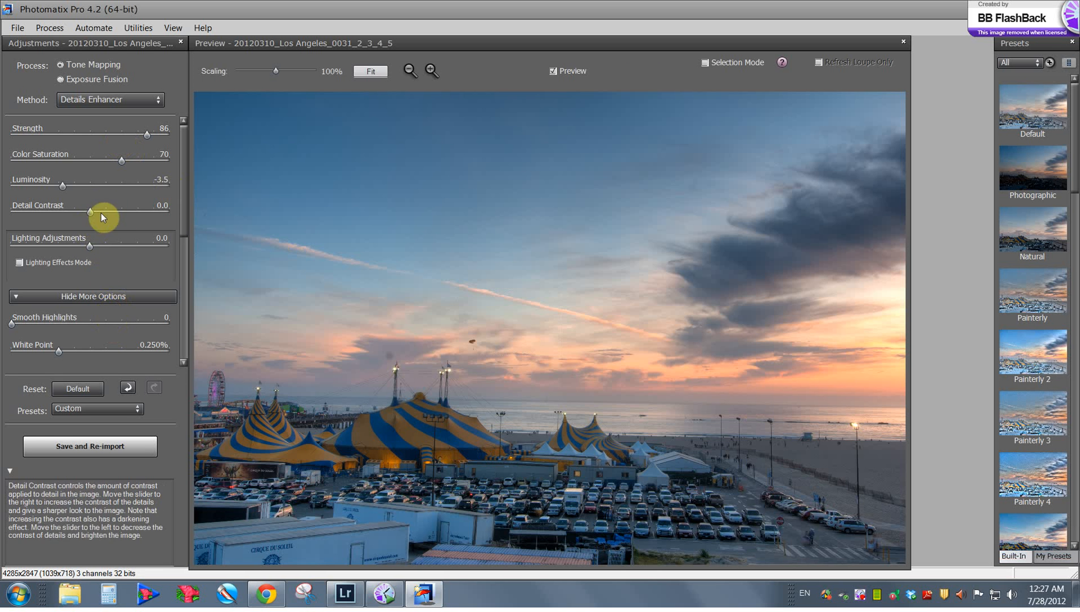
click(123, 211)
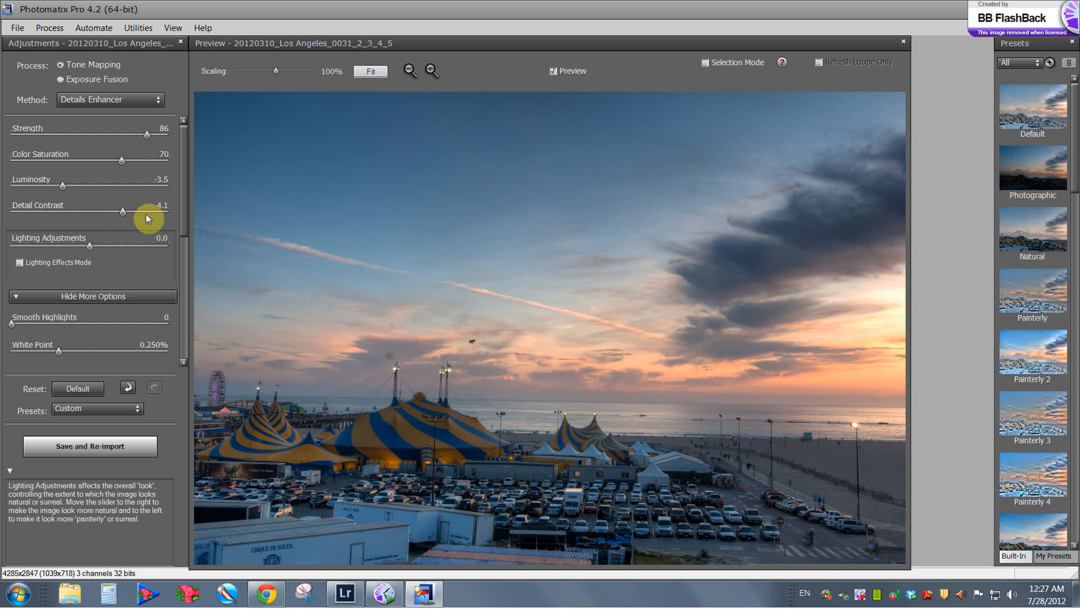
click(163, 208)
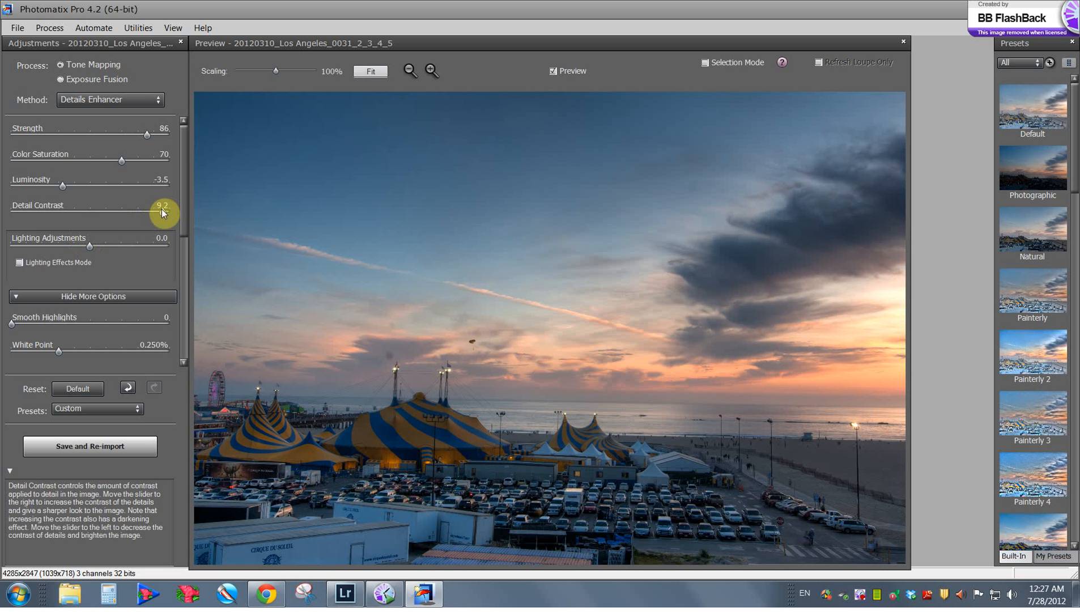
click(134, 210)
click(135, 211)
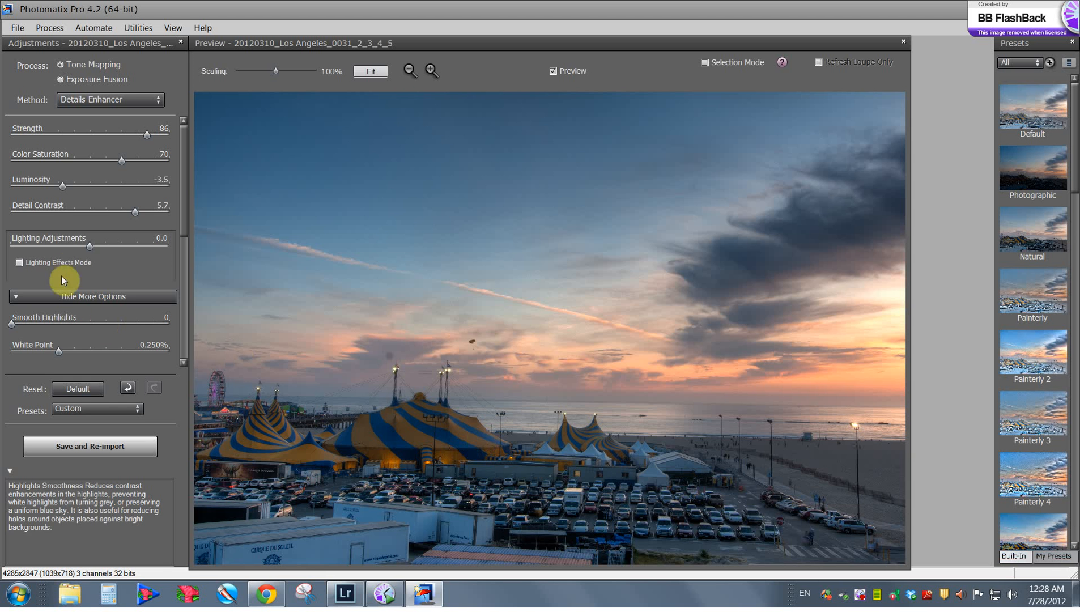
Try Lighting Adjustments values of 7.6 and 5.4 on the image and set it to 10.0
drag(90, 245, 11, 246)
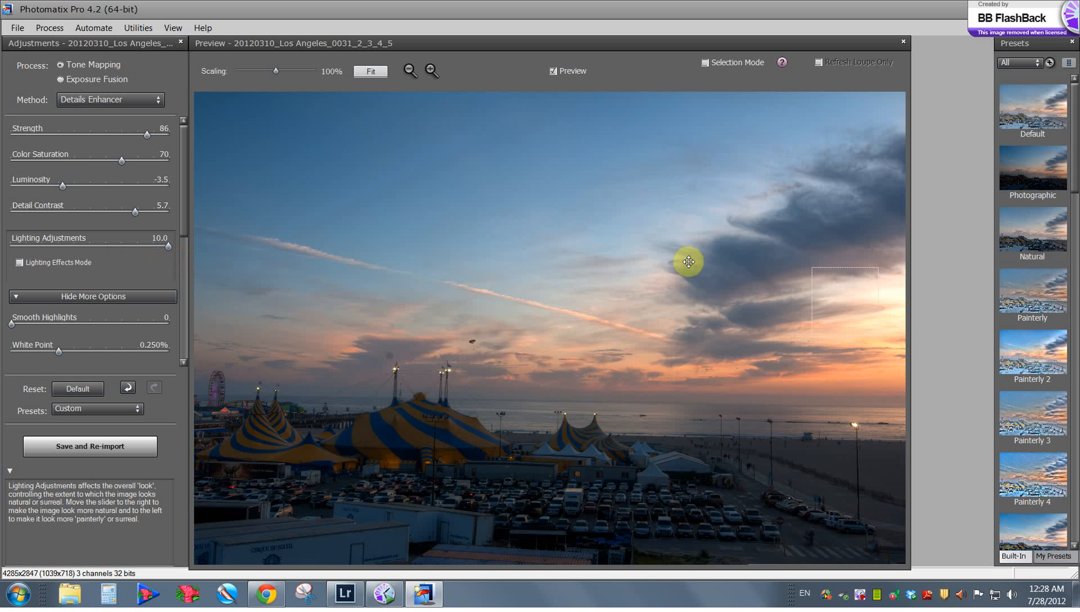
drag(169, 246, 149, 248)
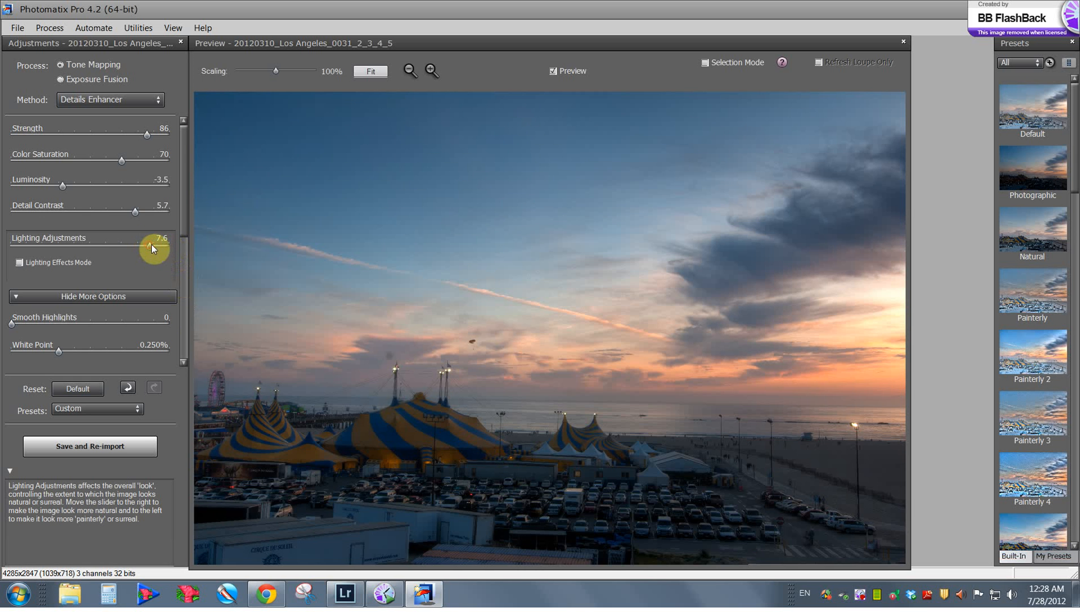
drag(141, 244, 133, 244)
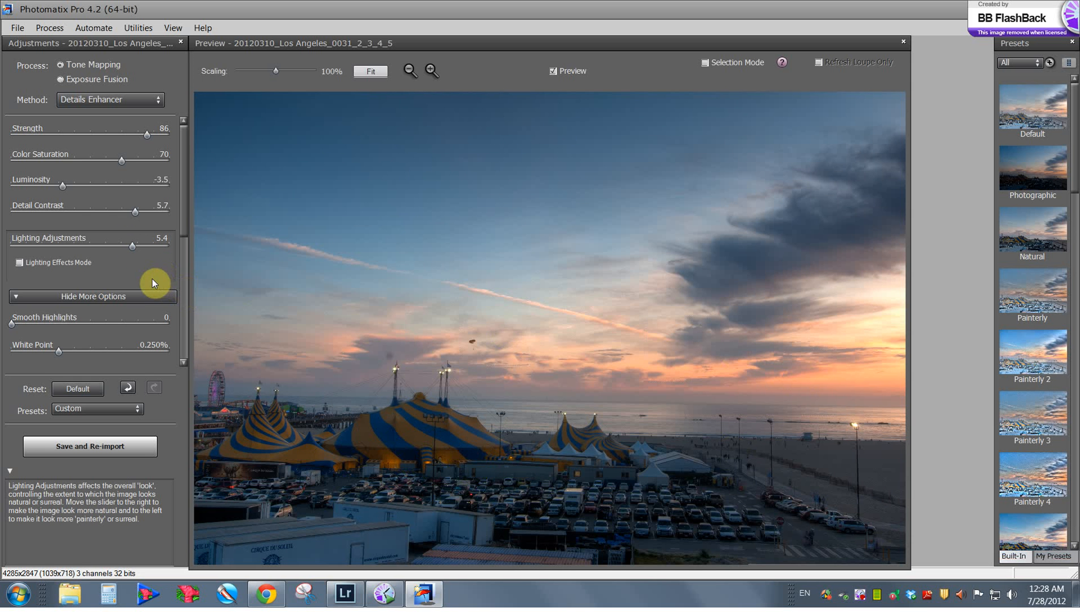
drag(131, 246, 178, 250)
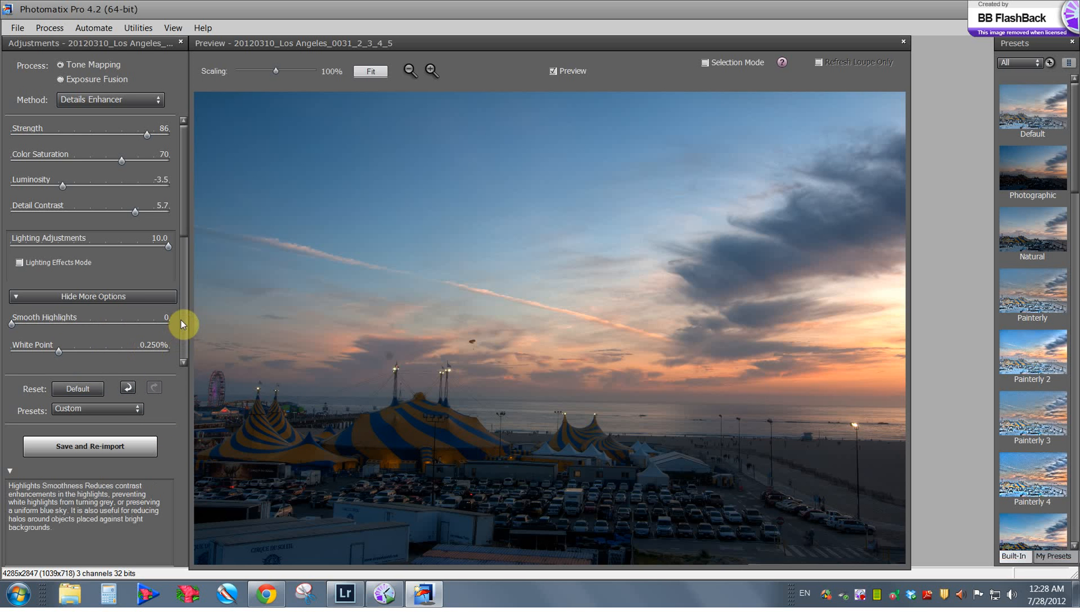
Set the tone mapping's White Point to 0.604% and Black Point to 0.012%
drag(180, 227, 185, 282)
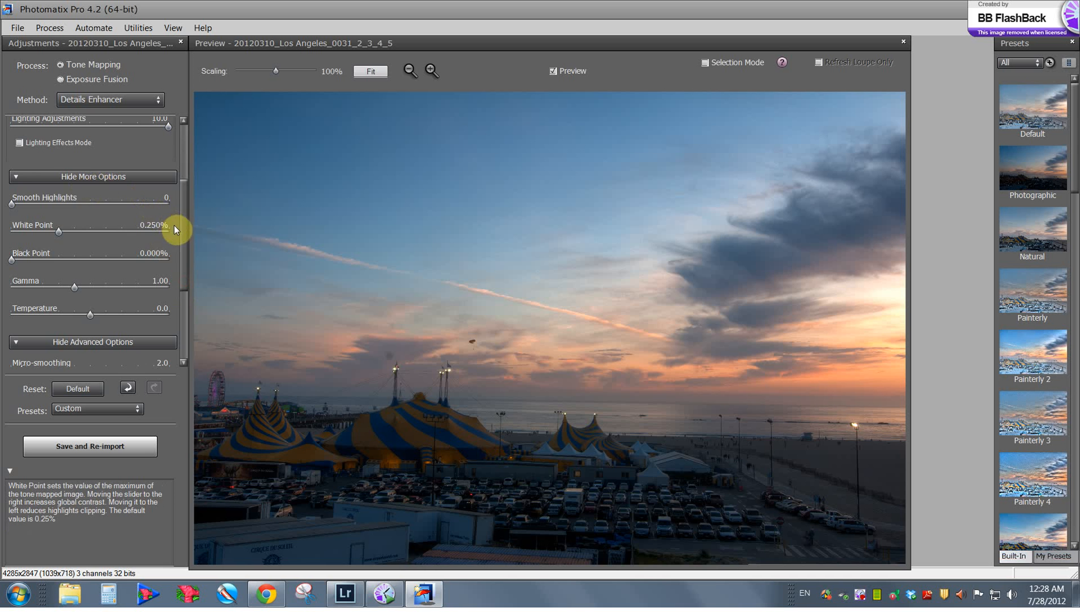
drag(181, 232, 171, 202)
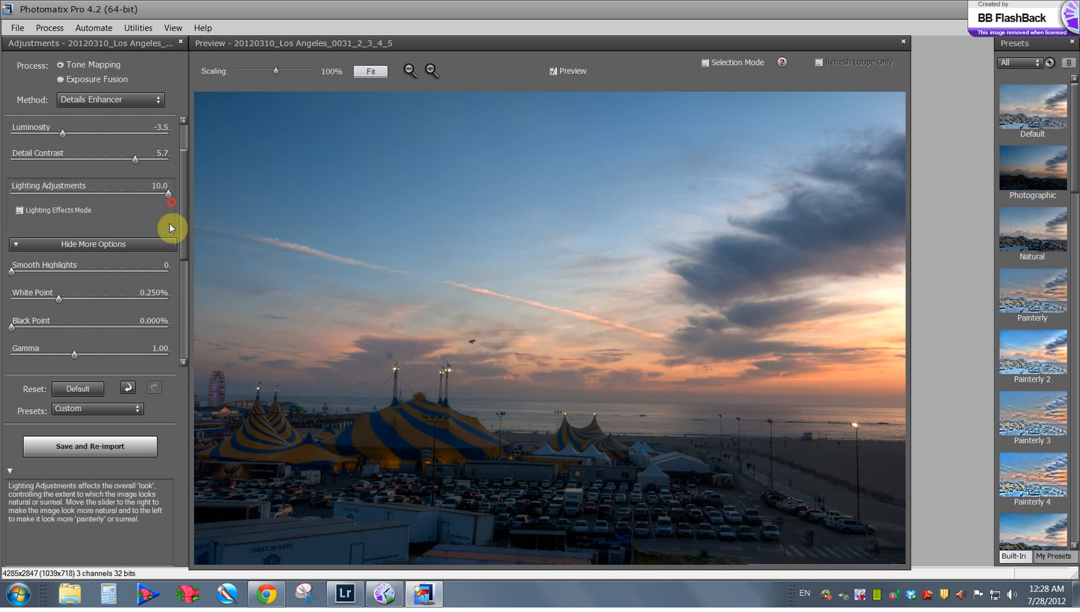
click(94, 298)
drag(94, 299, 74, 298)
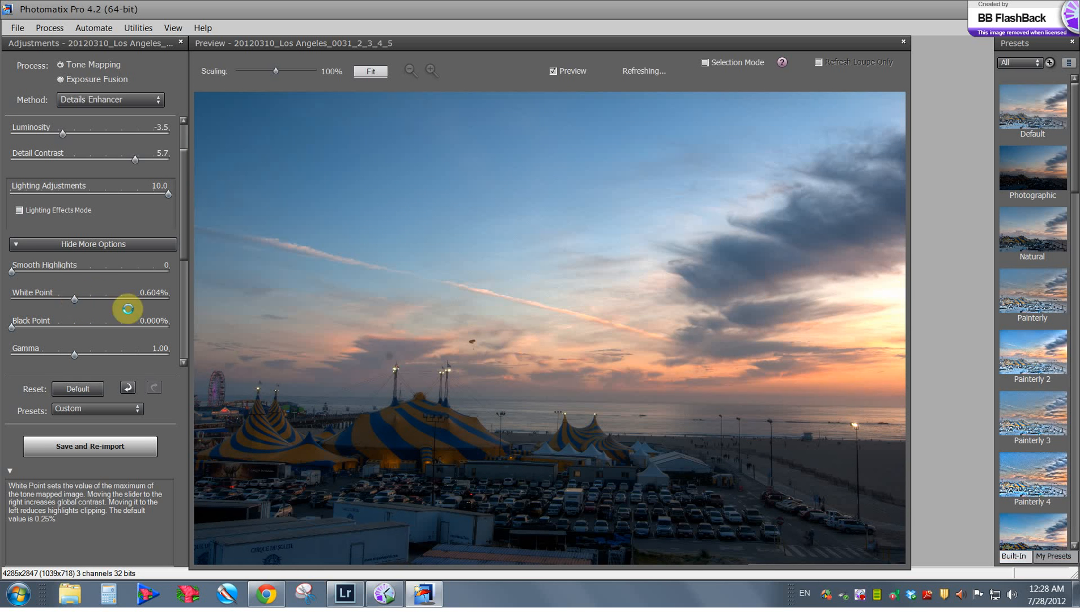
drag(186, 258, 185, 272)
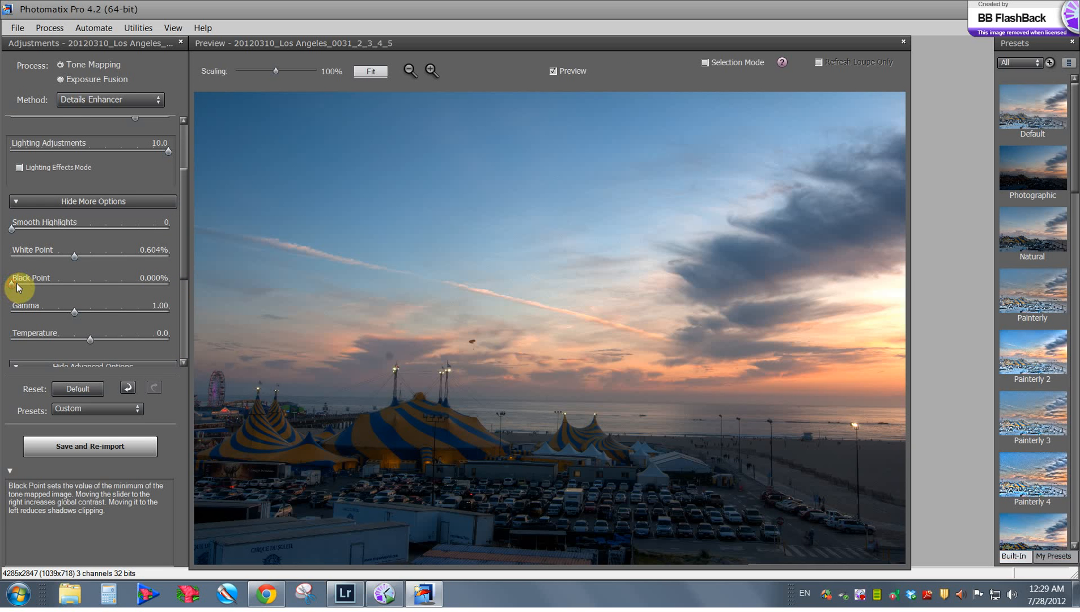
click(15, 283)
drag(18, 283, 28, 285)
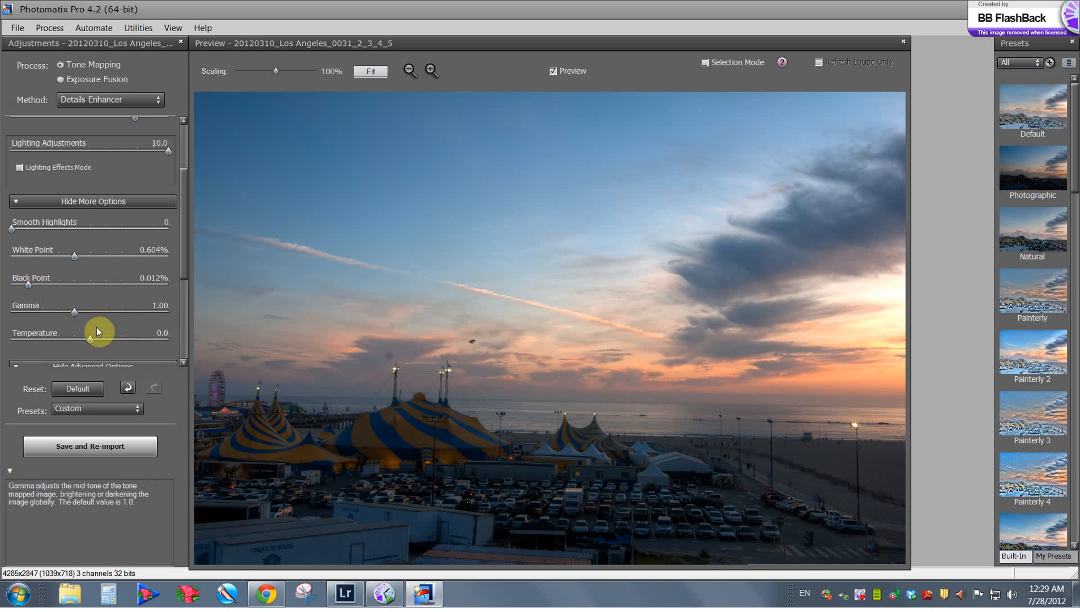
Try cooler and warmer Temperature values up to 6.0 on the image and settle on 0.1
drag(185, 257, 178, 289)
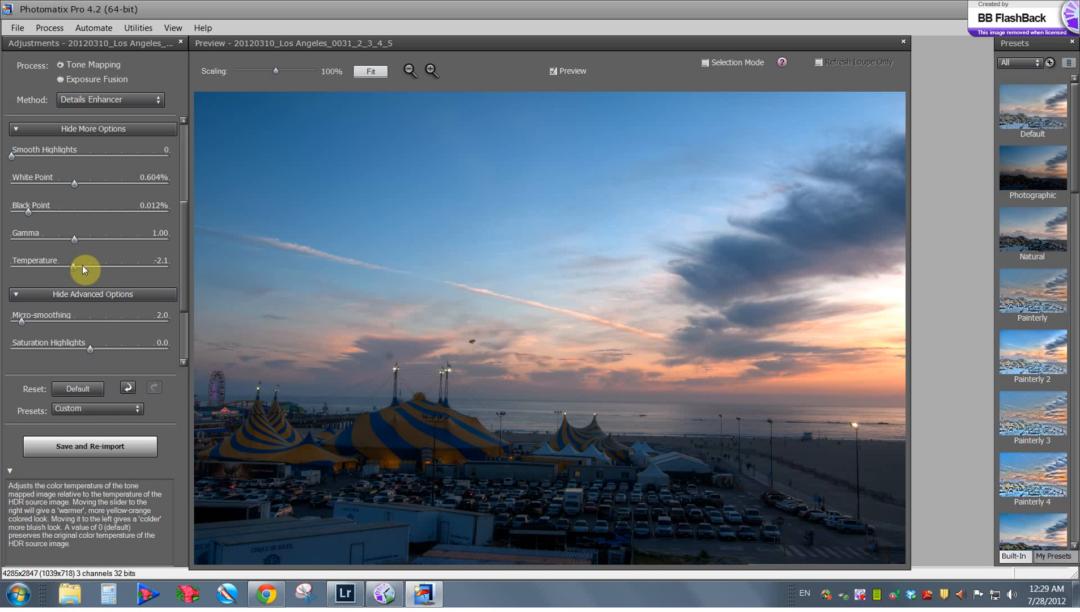
click(111, 266)
click(121, 266)
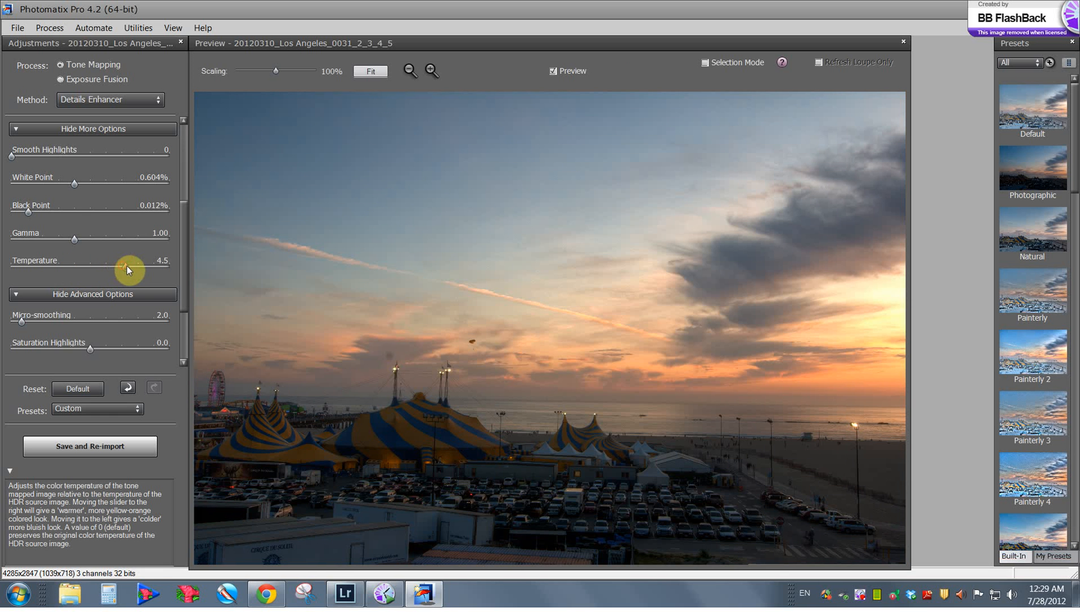
click(134, 266)
drag(134, 266, 138, 266)
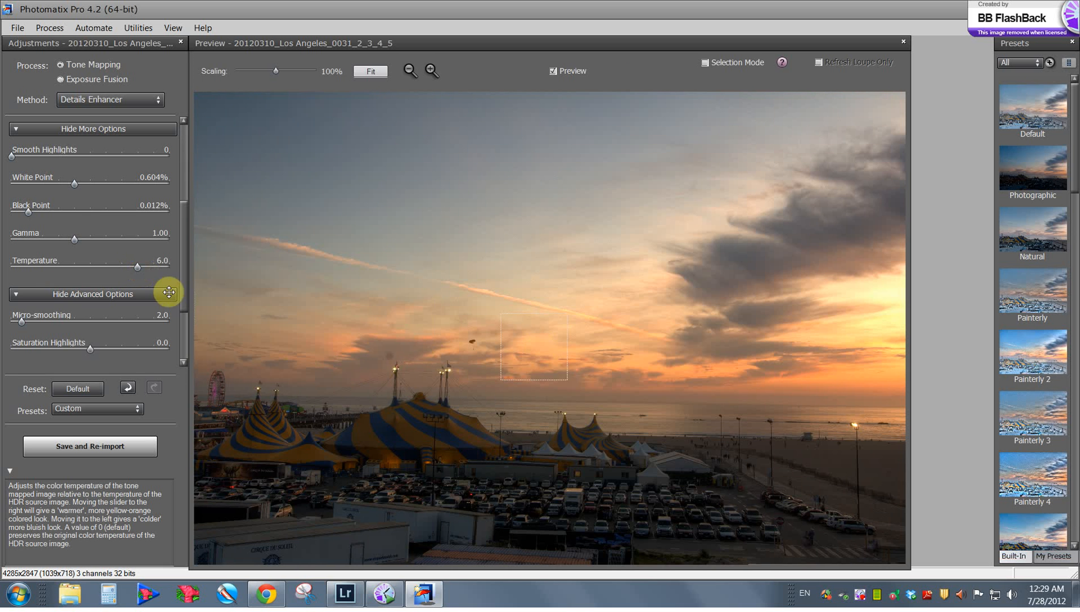
click(48, 265)
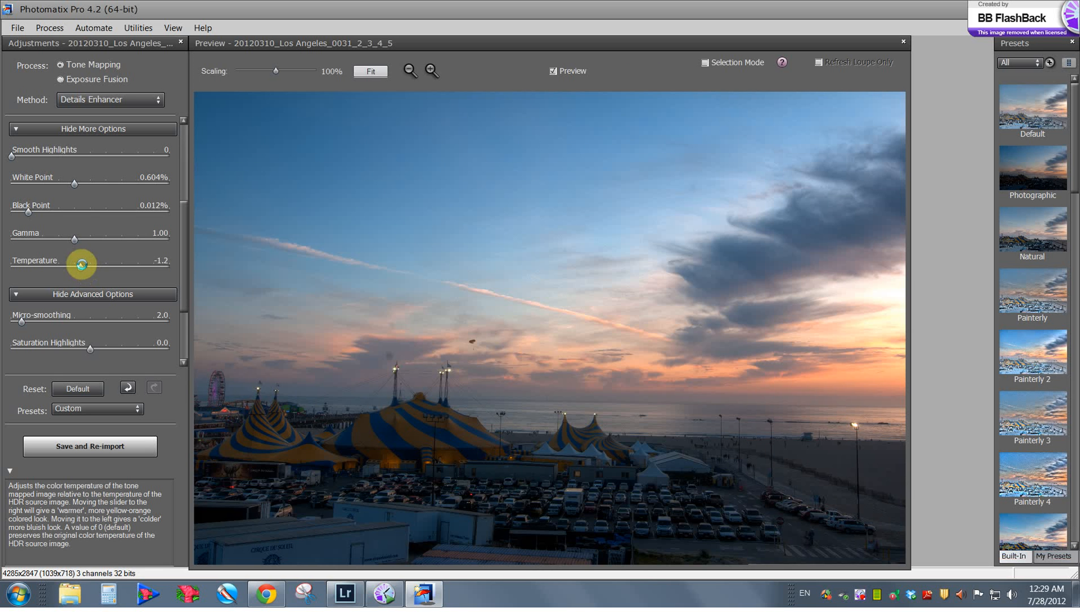
drag(82, 267, 110, 264)
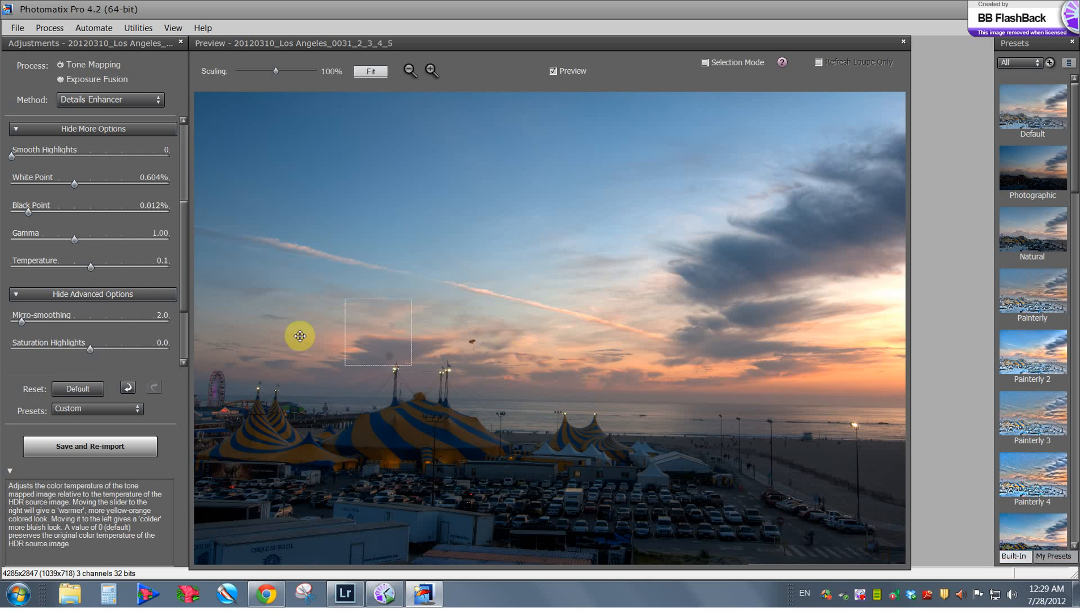
Save and re-import the tone-mapped image and switch to Lightroom
click(182, 316)
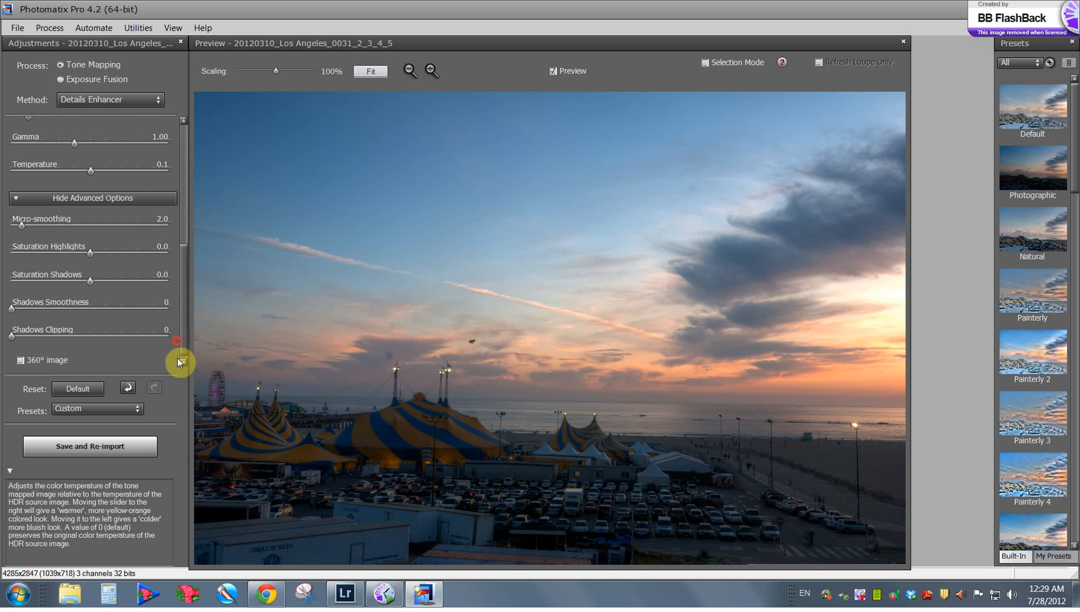
click(136, 447)
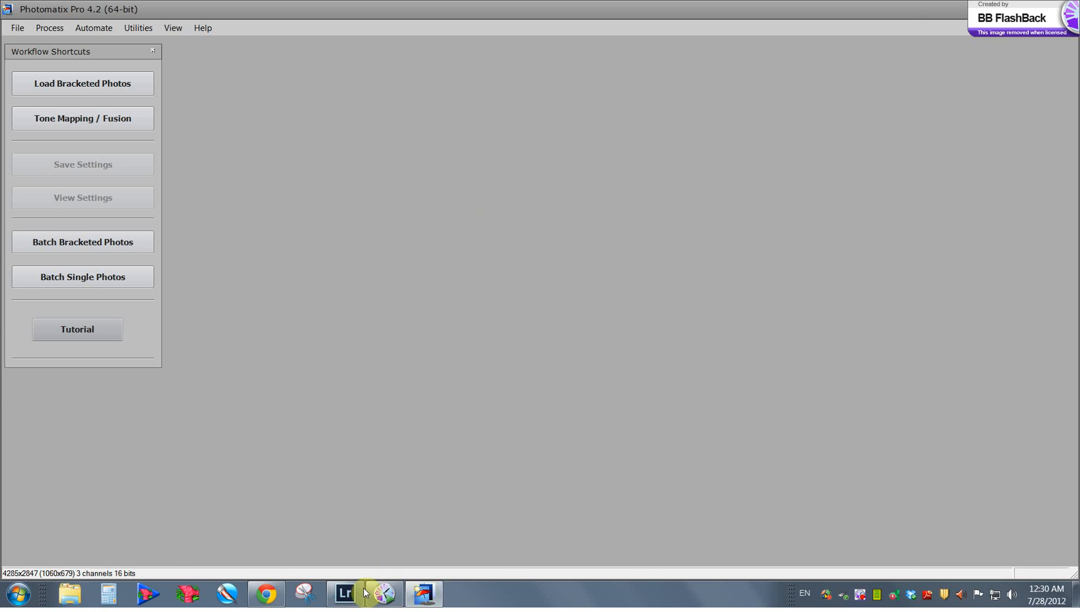
click(345, 593)
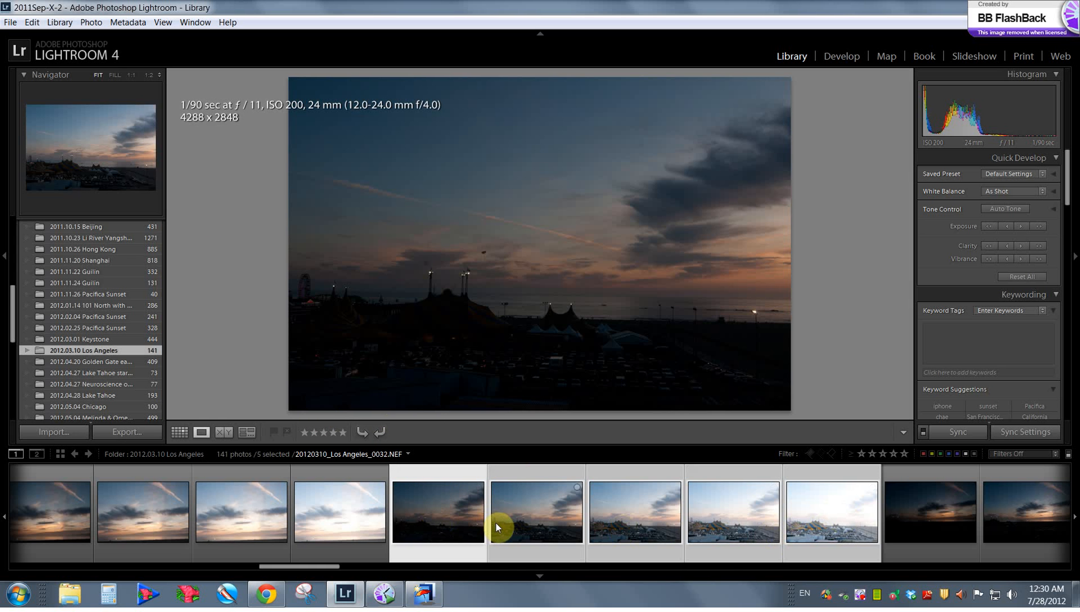
Open the re-imported 20120310_Los Angeles_0031_2_3_4_5.tif in the Develop module and hide the filmstrip
mouse_move(424, 593)
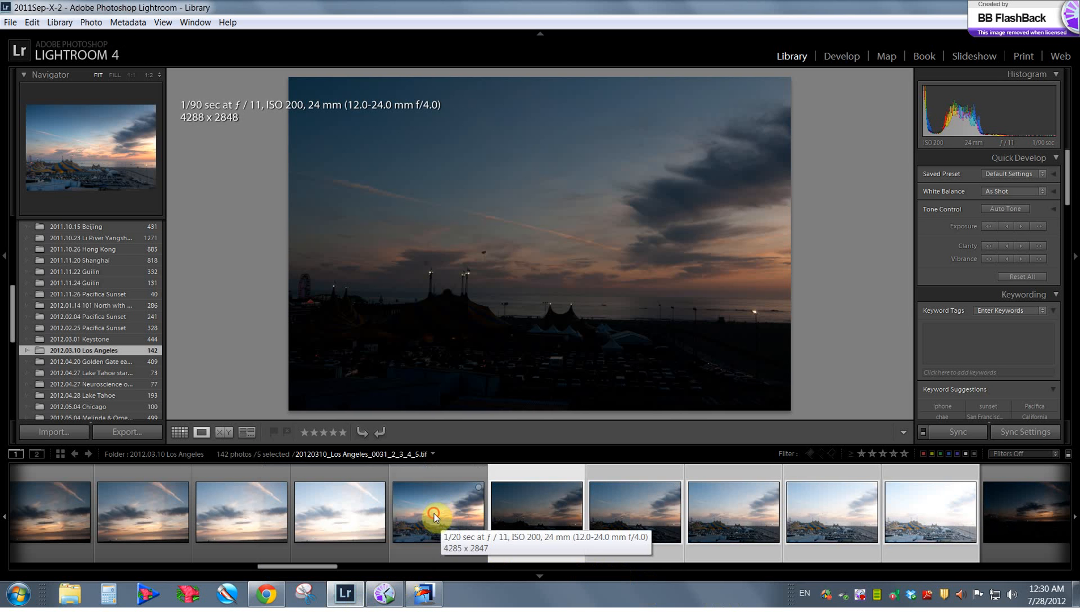
click(434, 513)
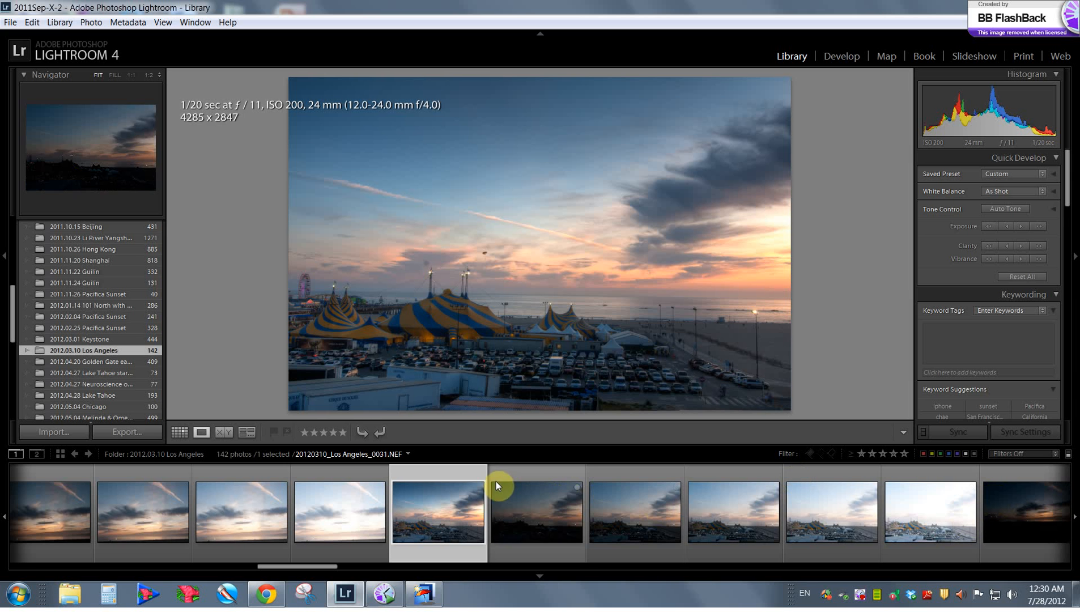
click(841, 57)
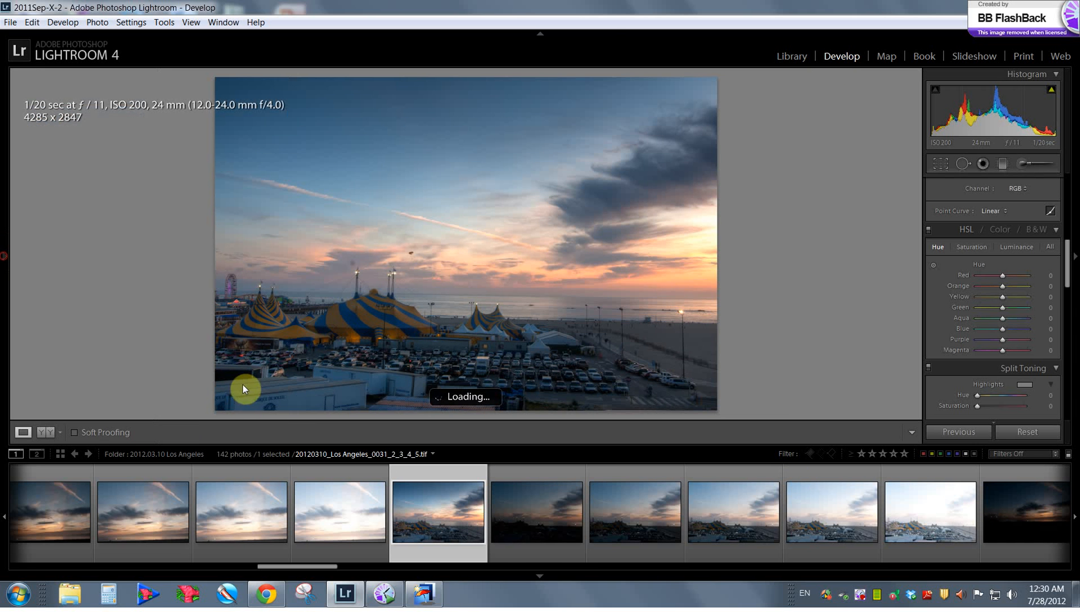
click(541, 575)
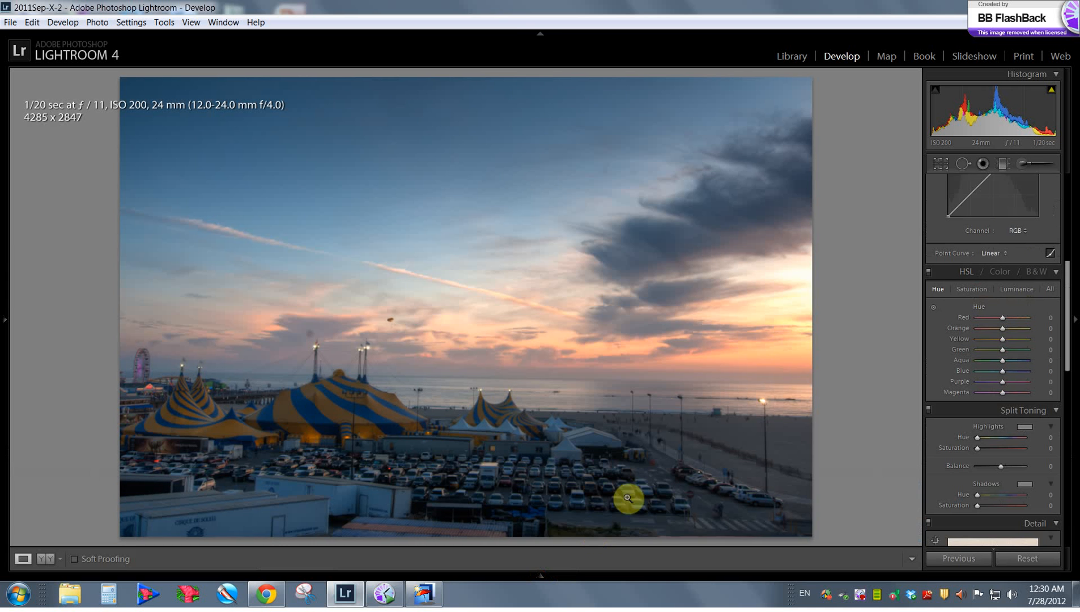
Try the Auto white balance and a neutral sample from the dark cloud on the TIFF, undoing each
scroll(985, 323, up, 2)
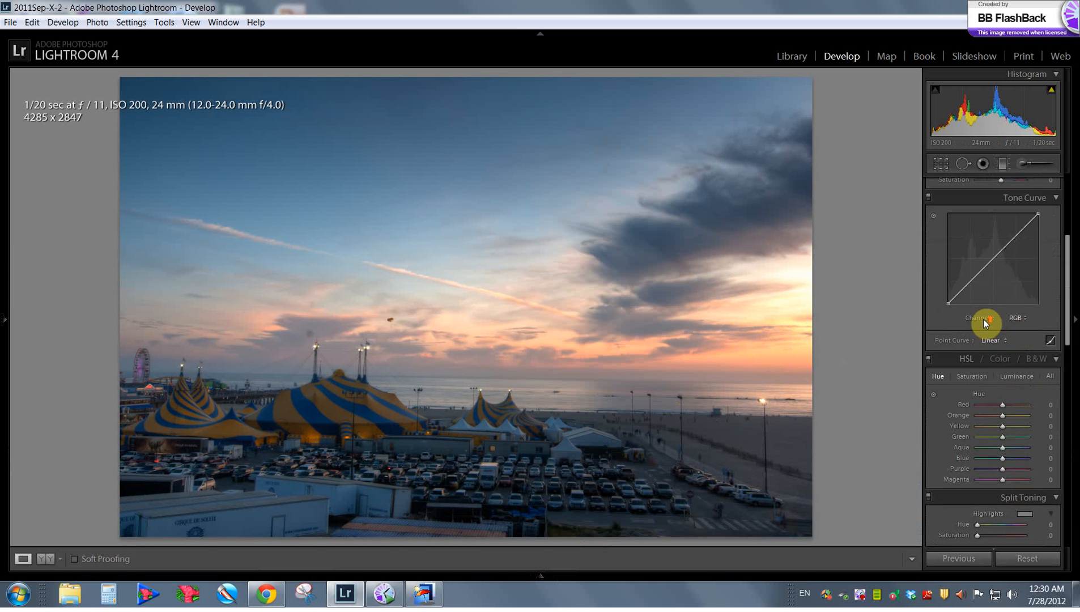
scroll(985, 323, up, 5)
click(940, 220)
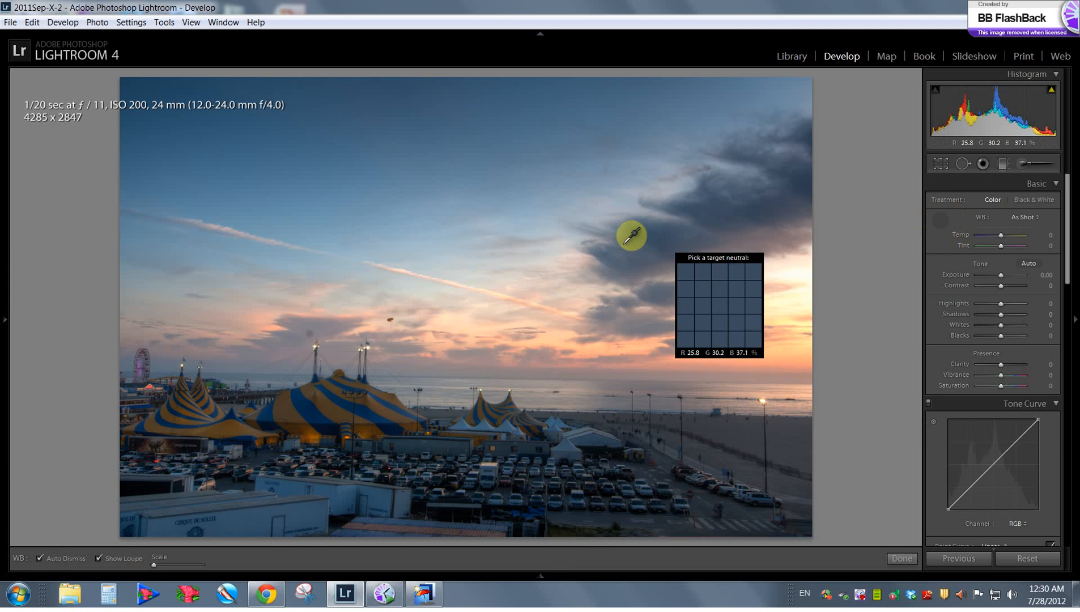
click(1026, 217)
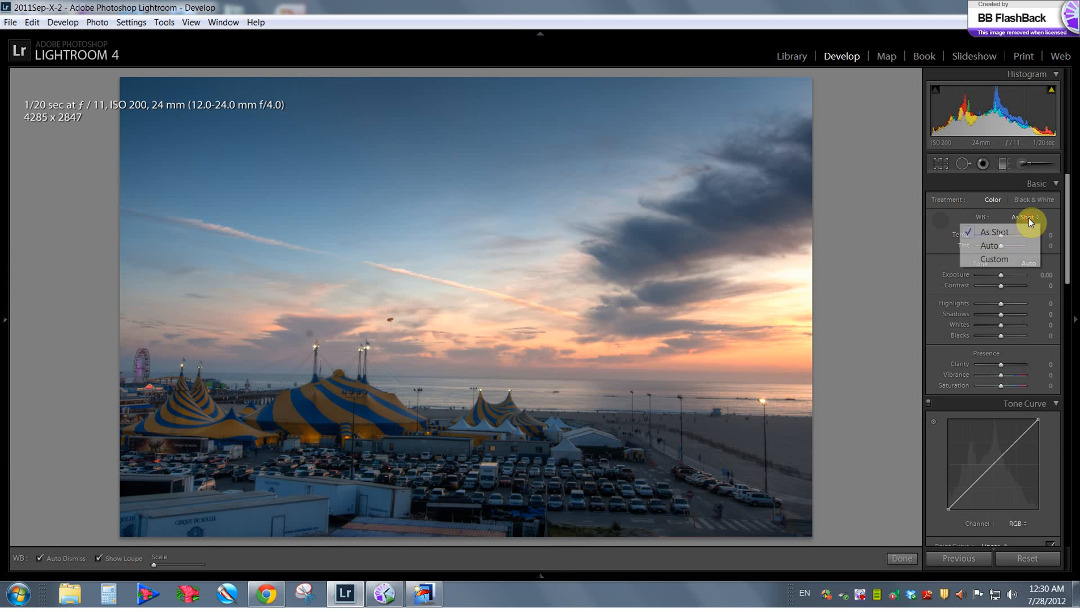
click(1003, 248)
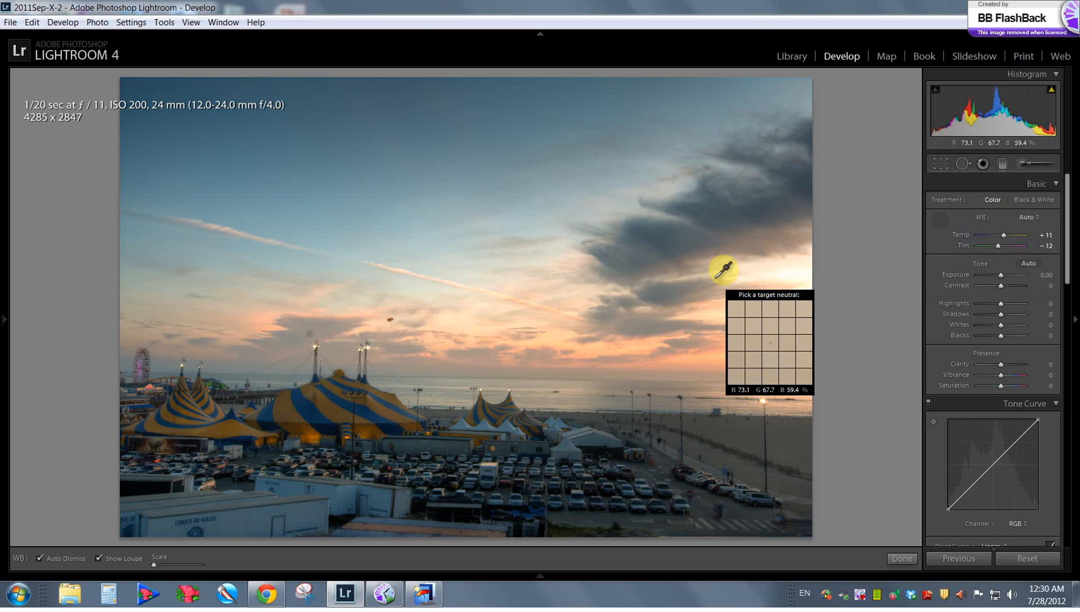
key(ctrl+z)
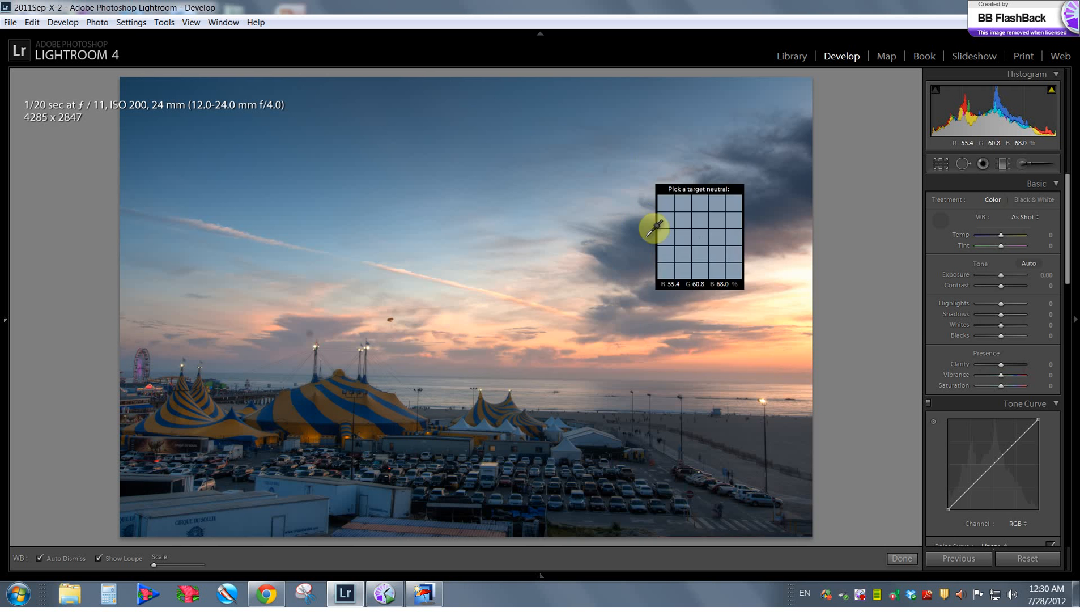
click(737, 150)
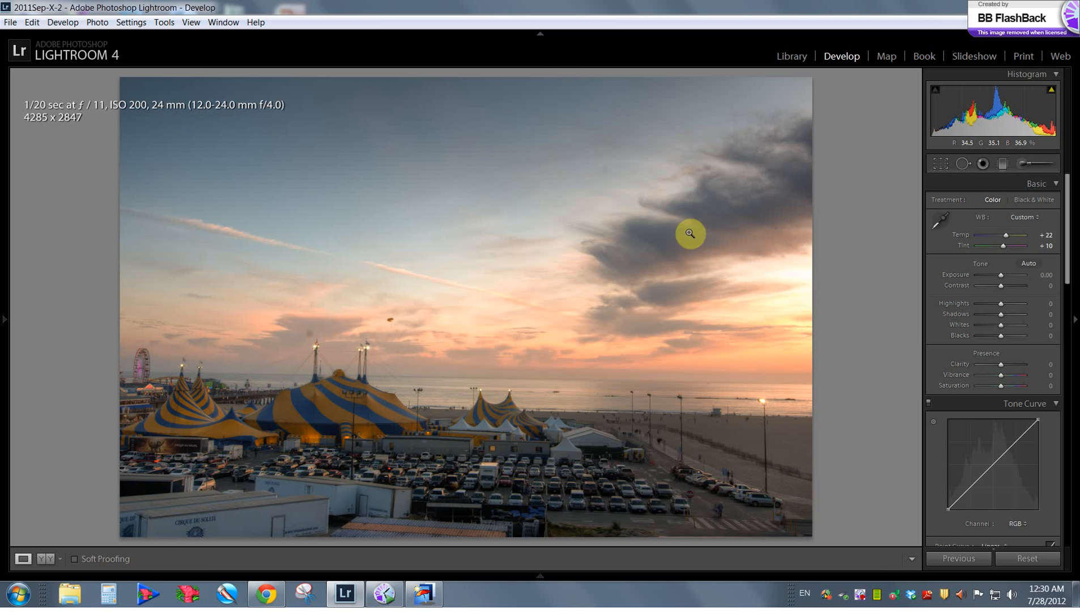
key(ctrl+z)
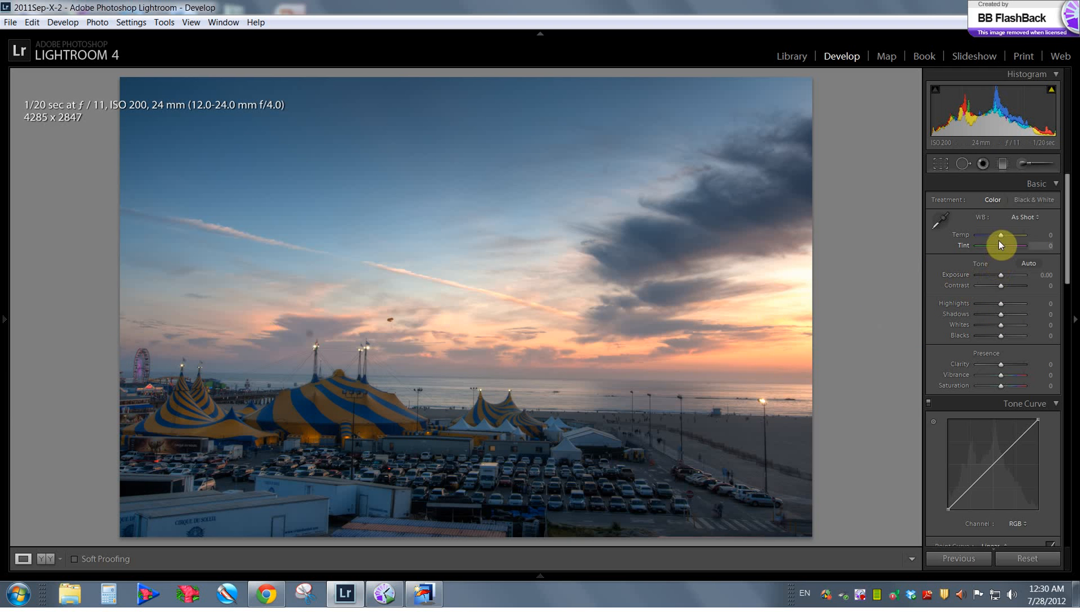
Show the filmstrip again, try a Temp of +5 on the TIFF and undo it
click(540, 576)
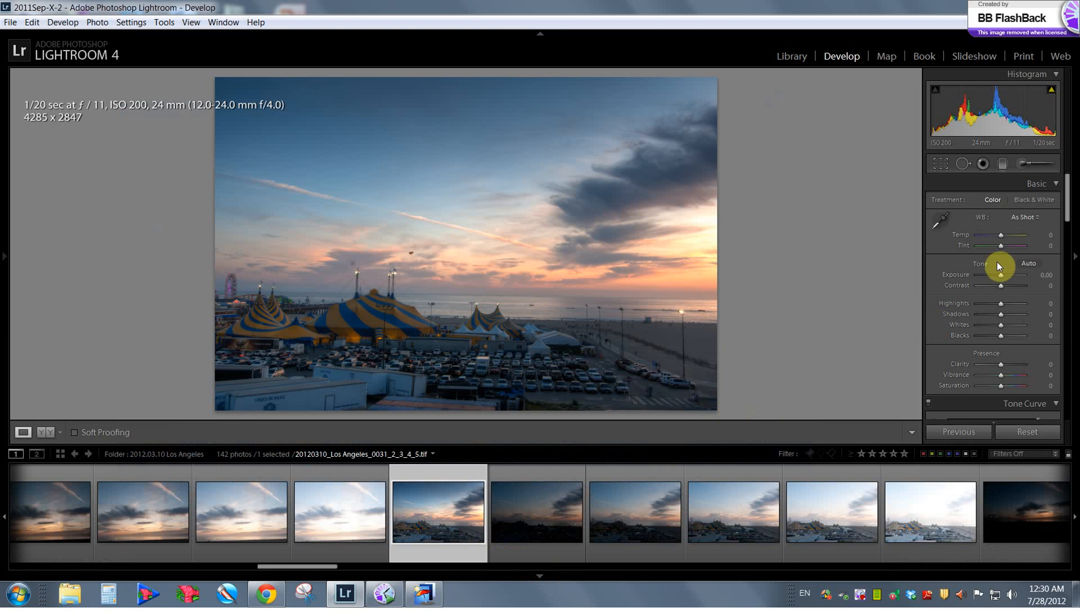
drag(1002, 236, 1002, 235)
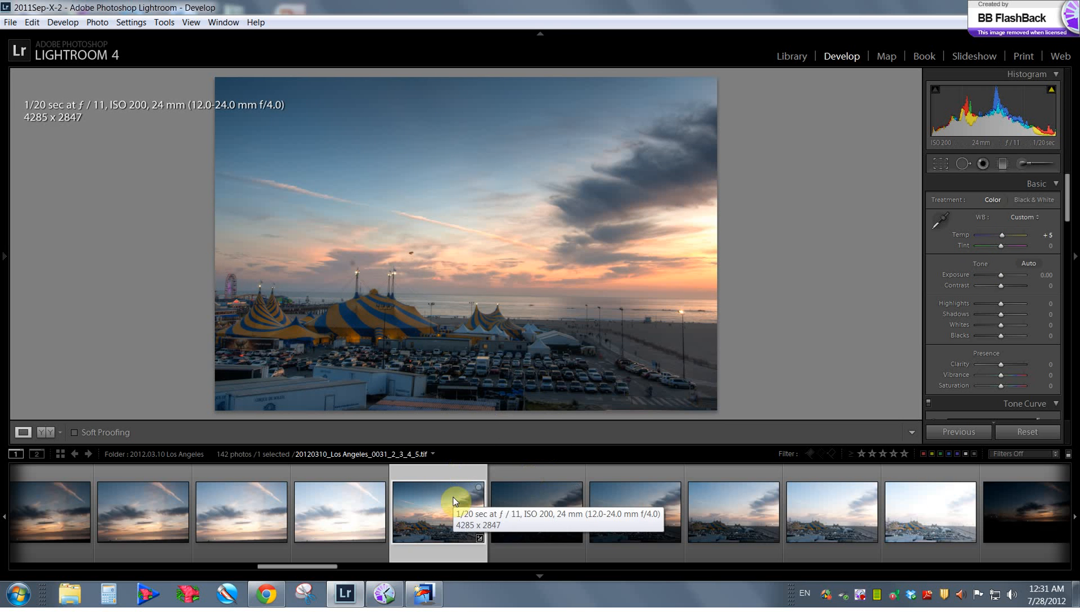
key(ctrl+z)
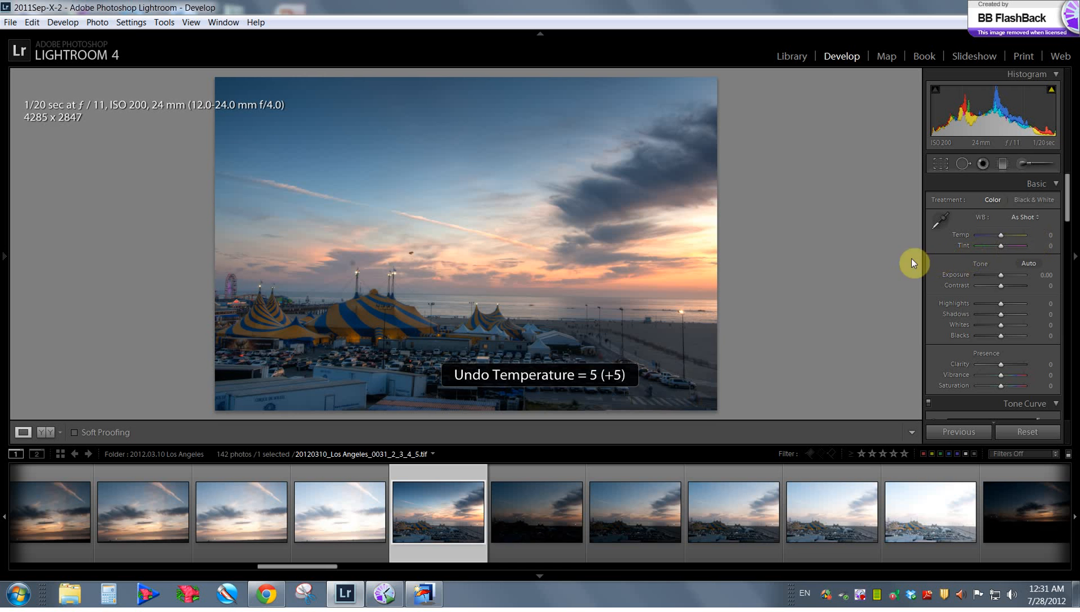
Hide the filmstrip and try the Auto tone and an Exposure of +0.24 on the TIFF, undoing each
click(539, 574)
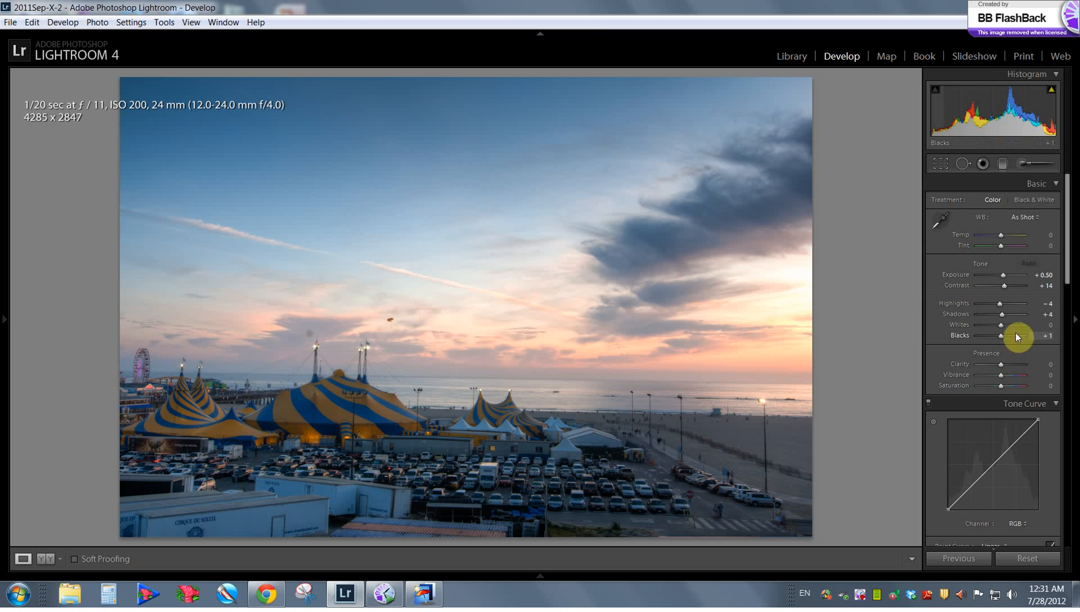
key(ctrl+z)
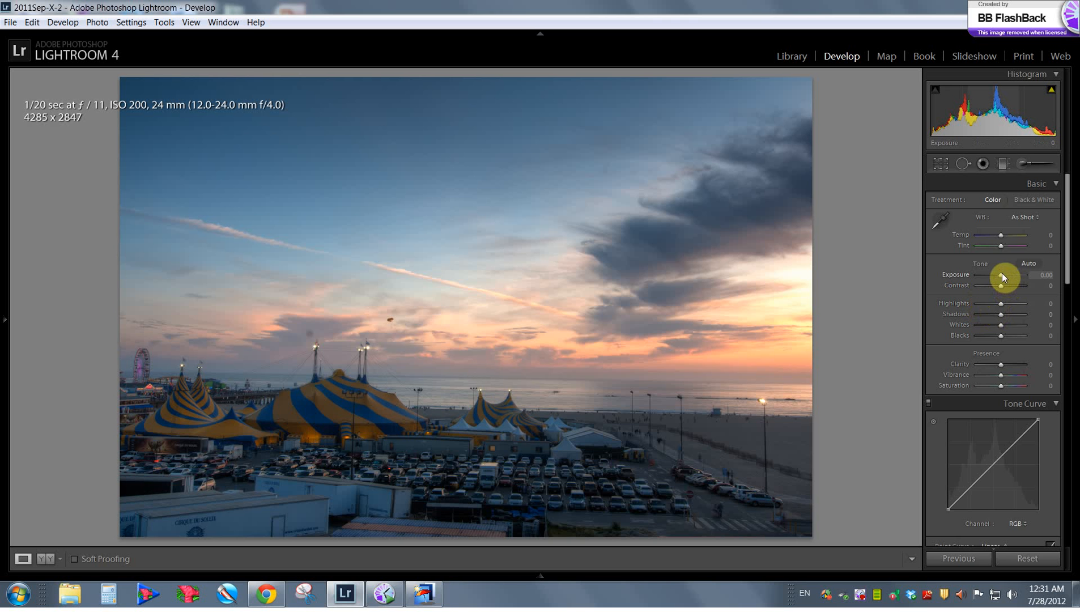
drag(1001, 276, 1002, 276)
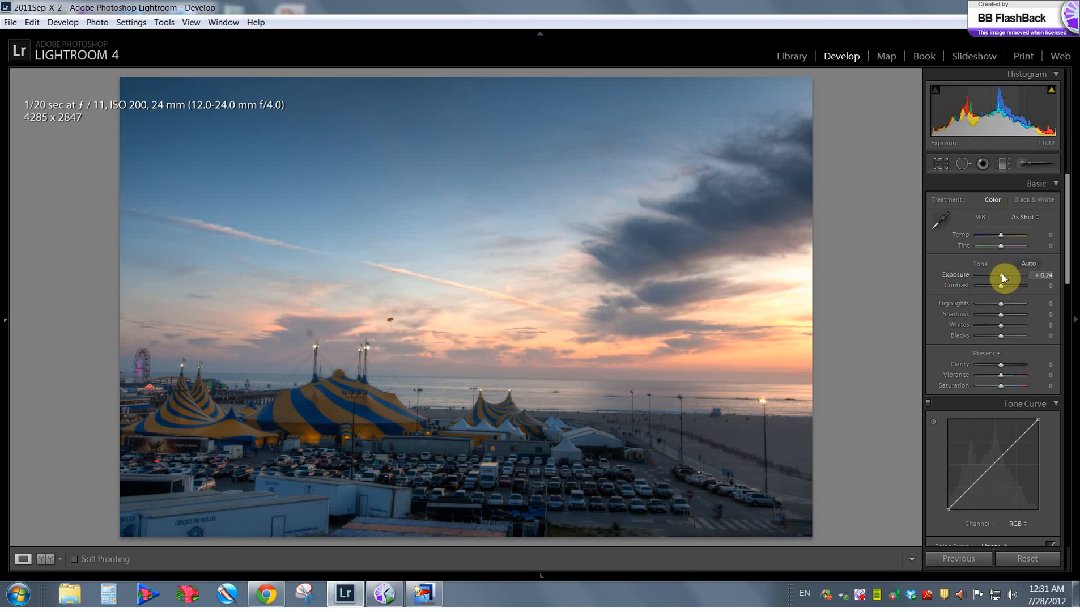
double_click(1001, 274)
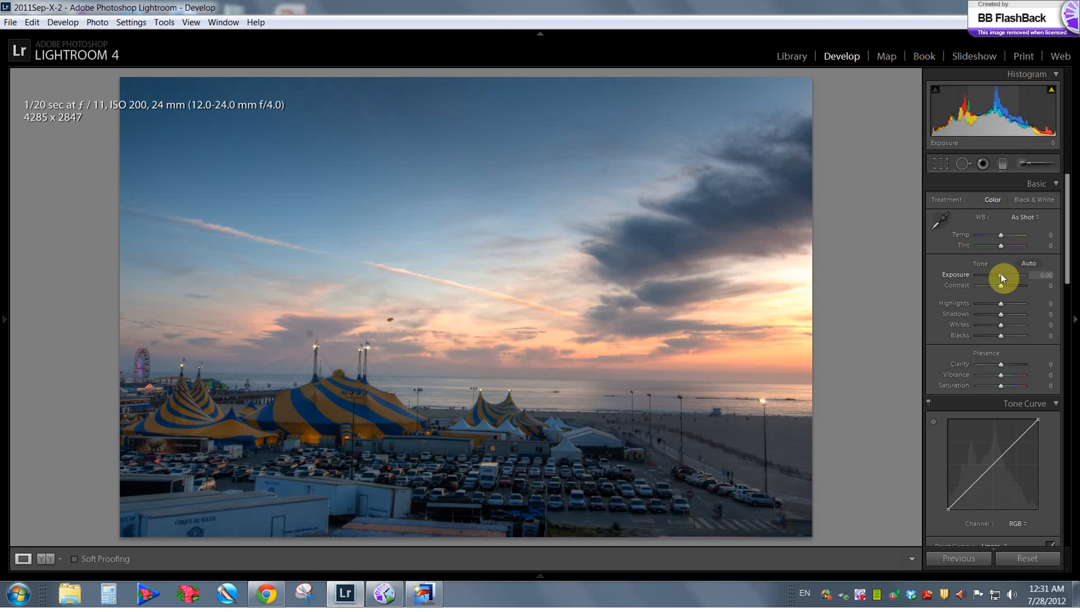
Set the image's Exposure to -0.12, Highlights to -81 and Shadows to +21
drag(1001, 274, 1002, 274)
drag(1001, 273, 1000, 273)
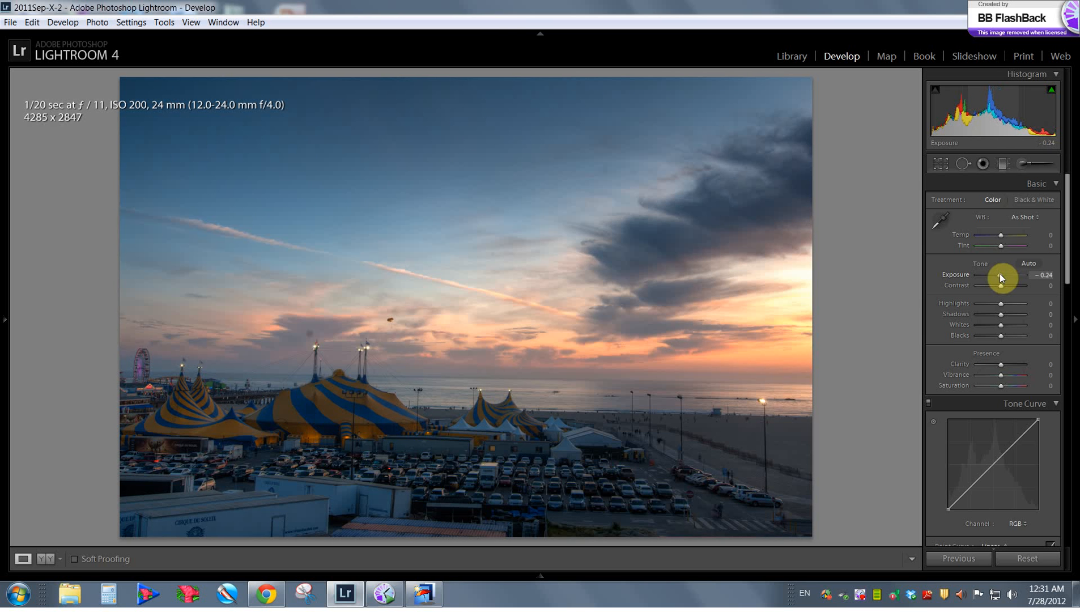
drag(1000, 273, 1011, 315)
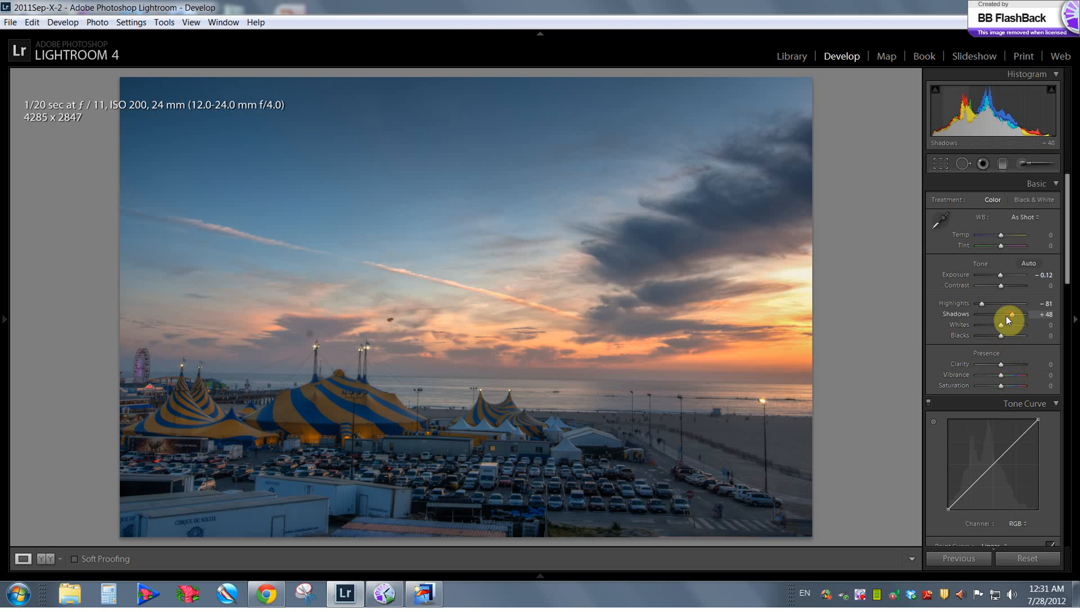
drag(1004, 316, 1003, 316)
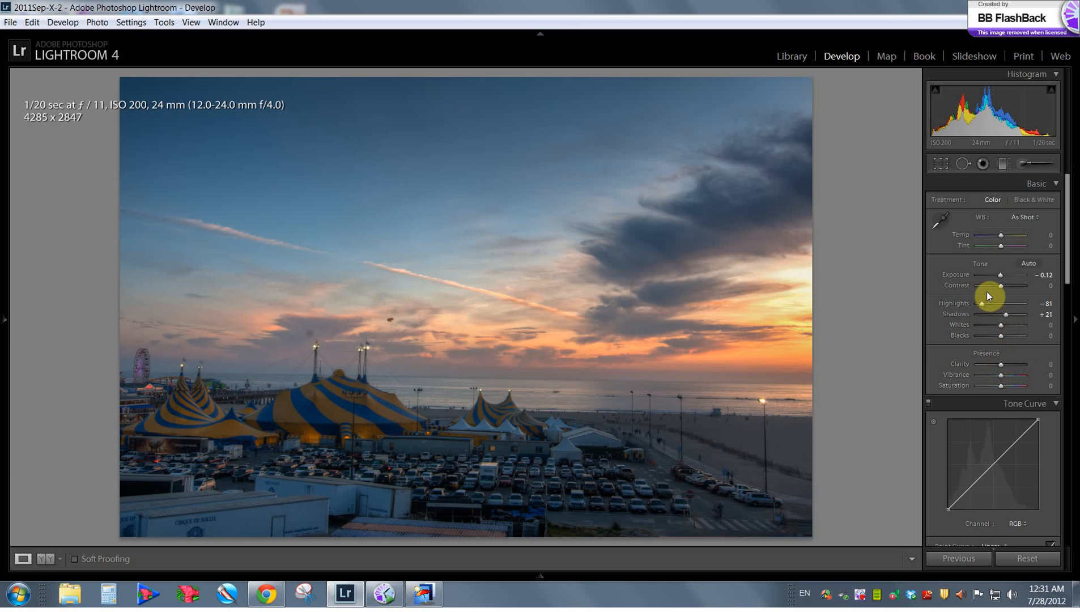
Try a Contrast of +5 and a Clarity of +45 on the whole image
drag(1000, 286, 1002, 283)
drag(1002, 364, 1011, 364)
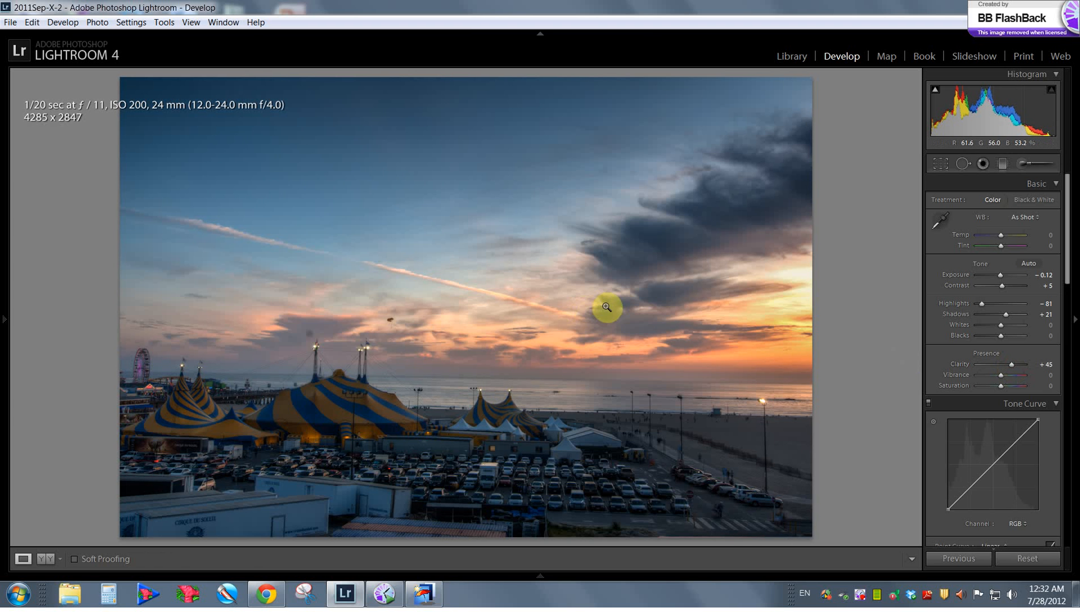
Compare the before and after versions side by side, zoomed in on the dark cloud and the horizon
key(y)
key(y)
drag(607, 306, 633, 327)
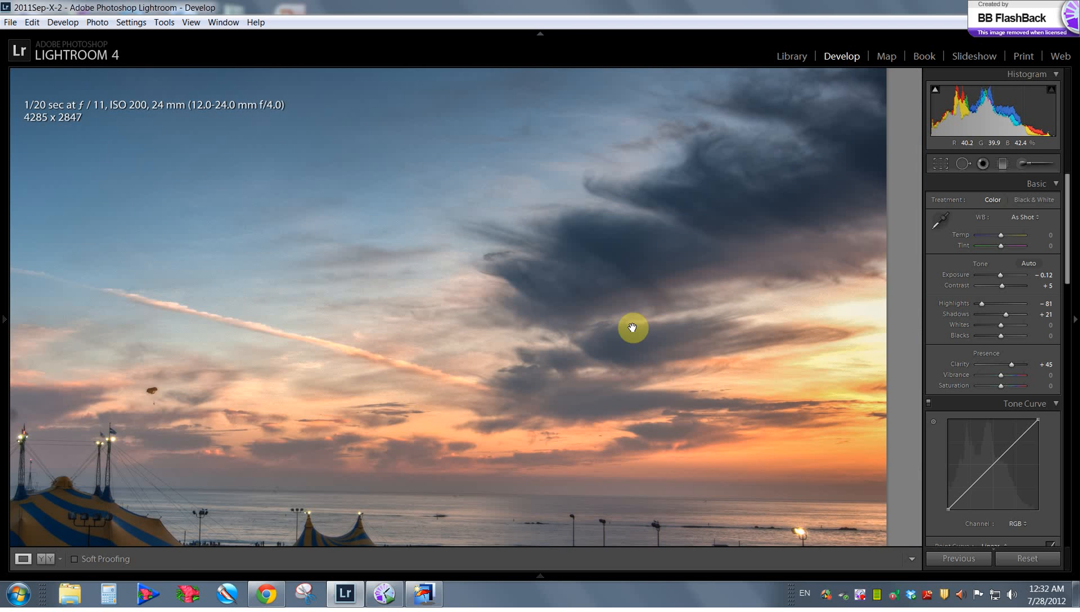
key(y)
drag(747, 268, 601, 278)
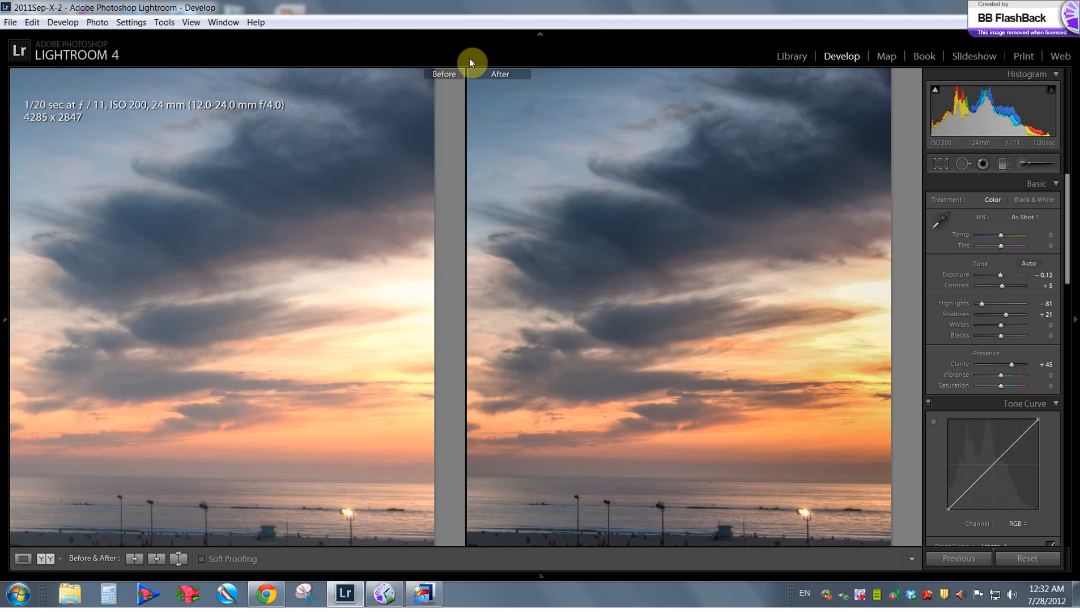
drag(603, 328, 739, 527)
drag(813, 264, 579, 441)
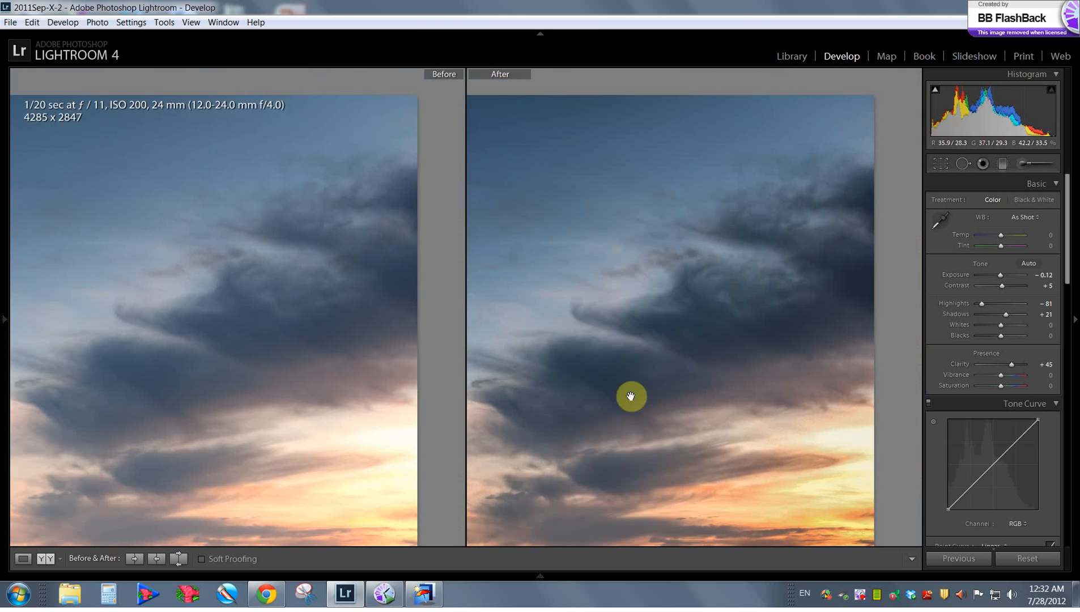
drag(628, 386, 692, 386)
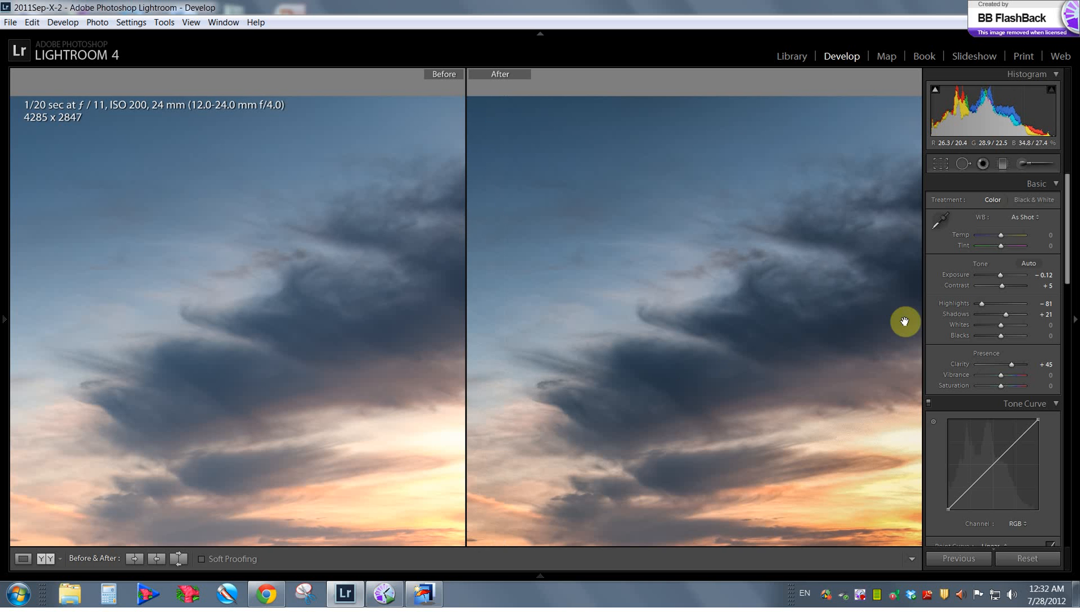
Reset the global Contrast and Clarity to 0 and return to the single-image view
double_click(961, 286)
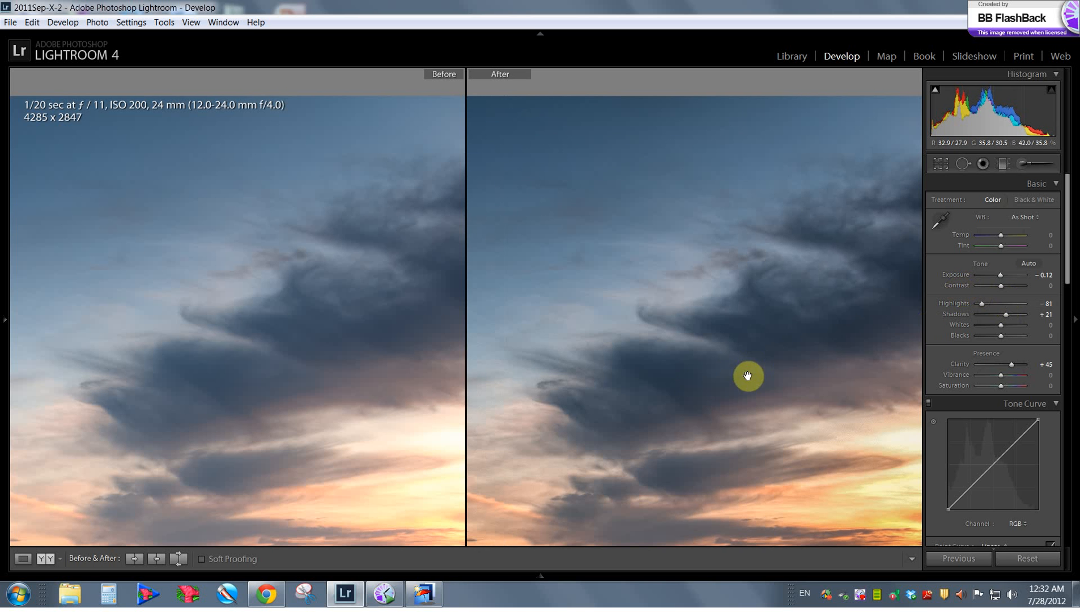
click(752, 356)
click(762, 296)
click(733, 352)
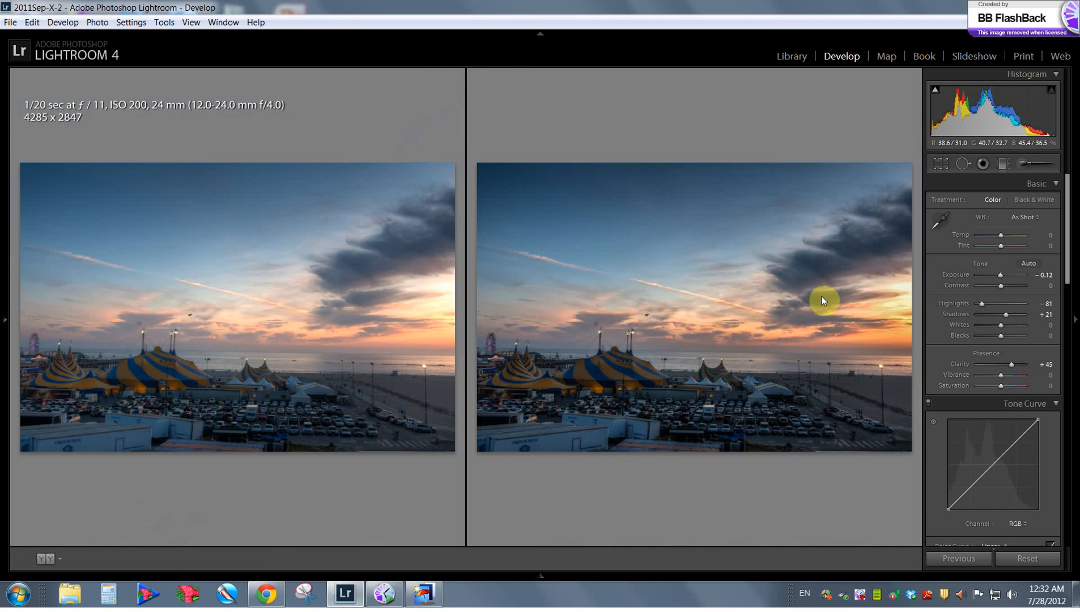
key(y)
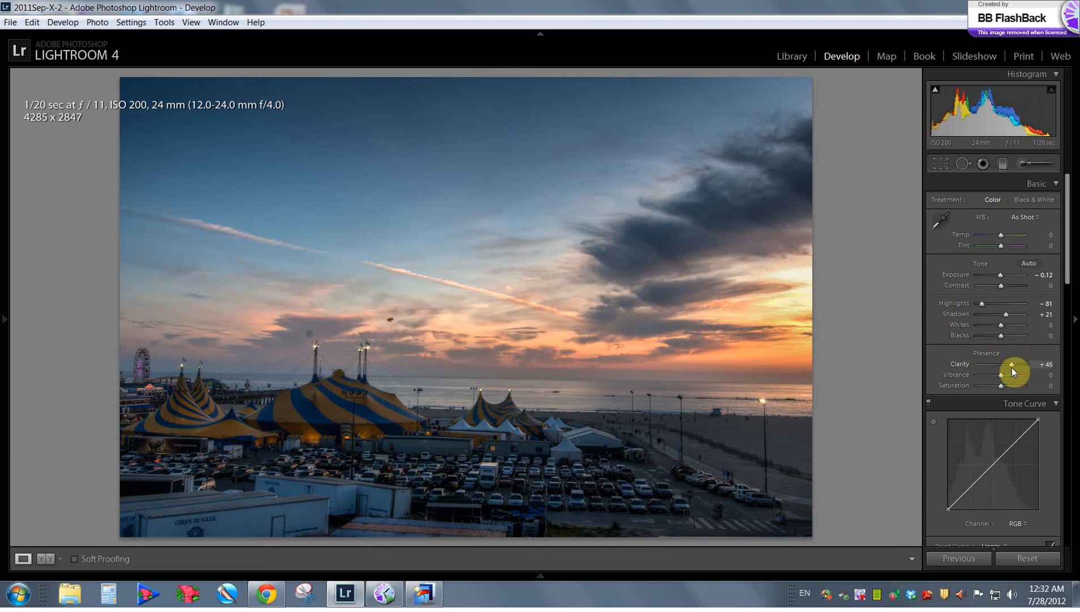
mouse_move(1012, 365)
mouse_down()
mouse_move(998, 366)
mouse_move(1037, 364)
mouse_move(1004, 365)
mouse_up()
double_click(964, 363)
Start an Adjustment Brush mask with Clarity 36 and brush size 15, painting over the beach beside the parking lot
click(1026, 163)
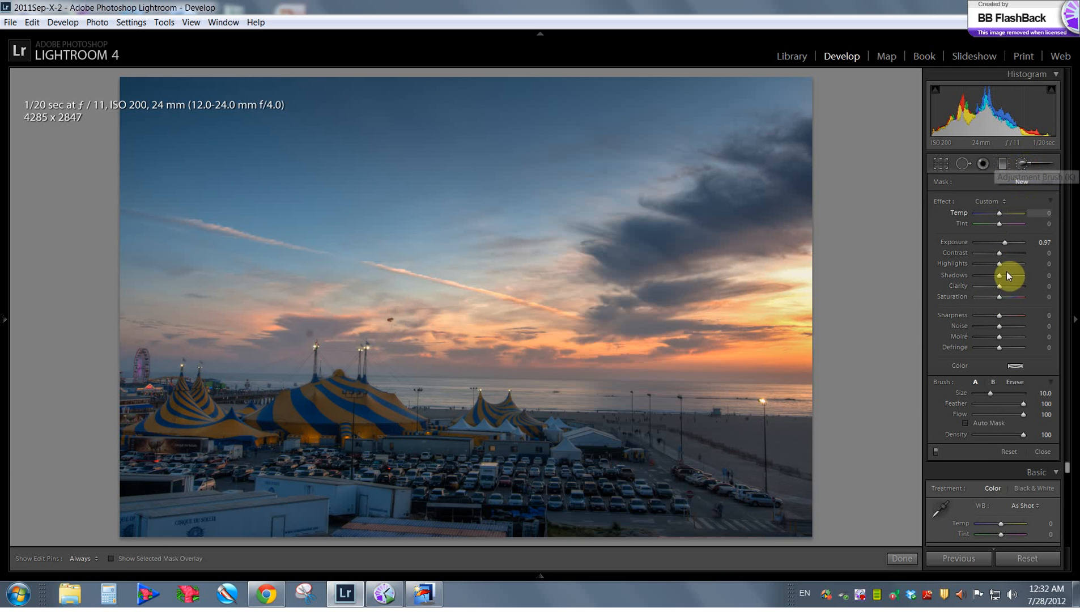
click(1007, 286)
drag(1006, 286, 1008, 286)
scroll(627, 438, up, 5)
mouse_move(791, 445)
mouse_down()
mouse_move(542, 451)
mouse_move(632, 472)
mouse_move(771, 481)
mouse_up()
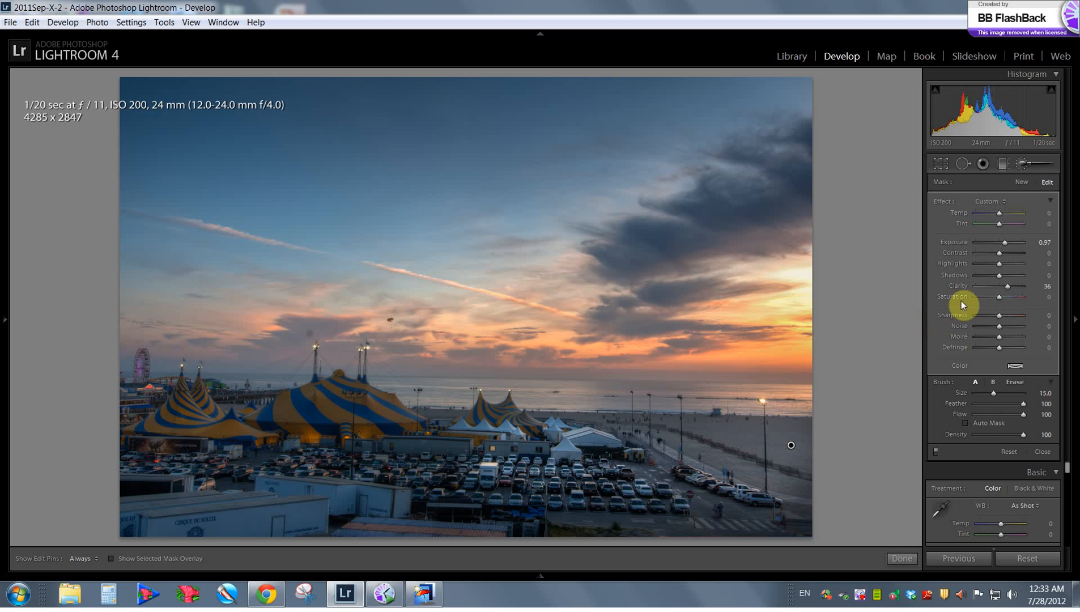
Reset the brush's Exposure to 0 and paint the Clarity mask over the rest of the beach, parking lot and tents
double_click(959, 241)
mouse_move(783, 414)
mouse_down()
mouse_move(688, 441)
mouse_move(657, 465)
mouse_move(725, 519)
mouse_move(767, 512)
mouse_up()
key(h)
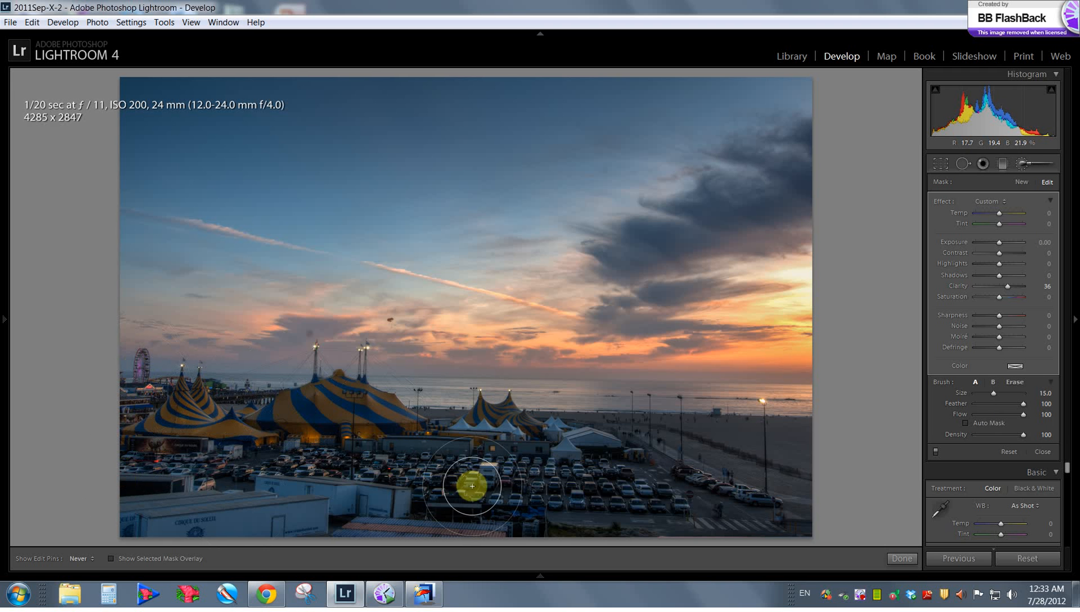
key(h)
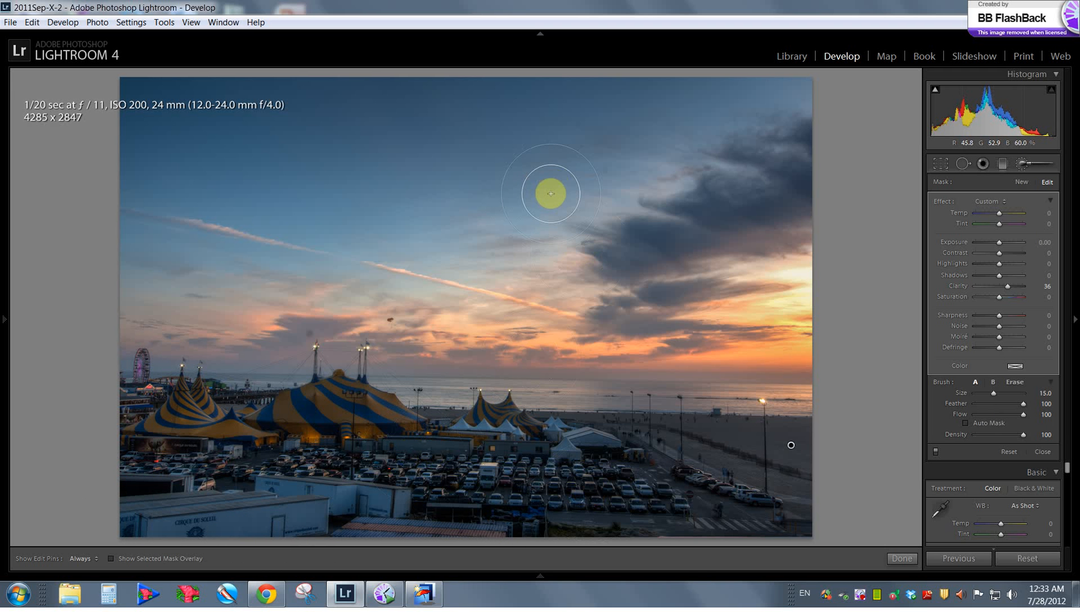
Paint the Clarity mask across the sky around the contrail, varying the brush size between 11 and 16
scroll(381, 345, up, 1)
mouse_move(381, 345)
mouse_down()
mouse_move(469, 327)
mouse_move(447, 317)
mouse_move(250, 321)
mouse_move(209, 334)
mouse_up()
scroll(446, 318, down, 1)
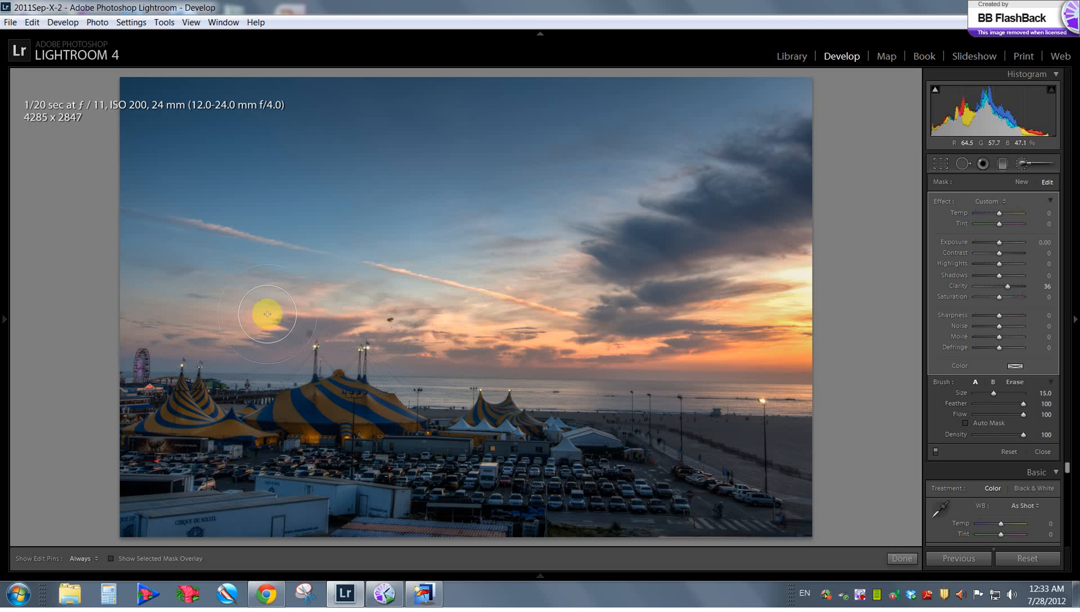
key(h)
scroll(658, 403, down, 1)
scroll(714, 404, down, 1)
key(h)
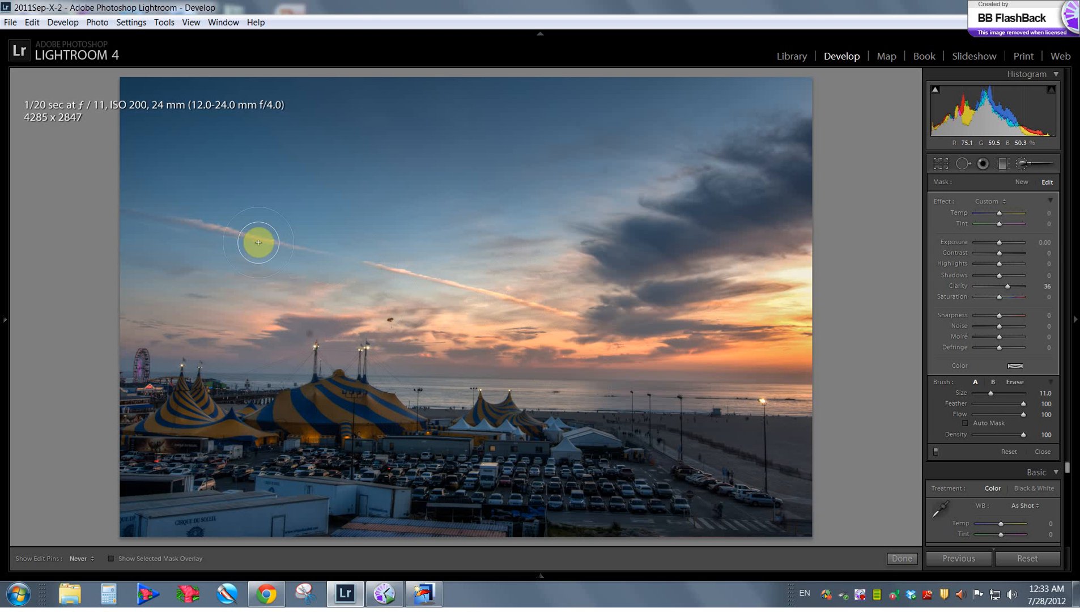
scroll(130, 148, up, 3)
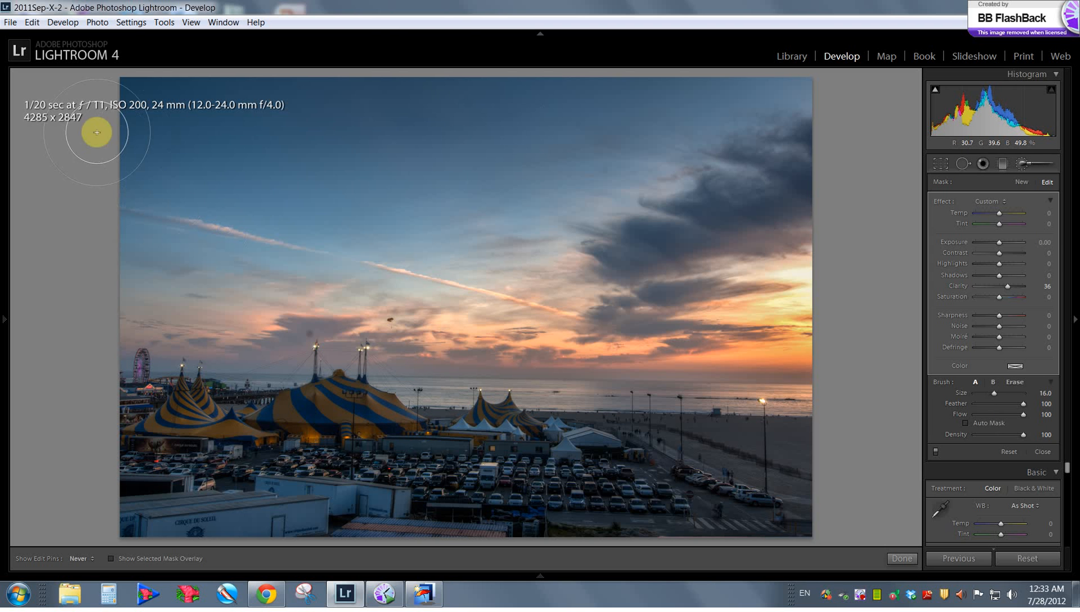
key(h)
key(h)
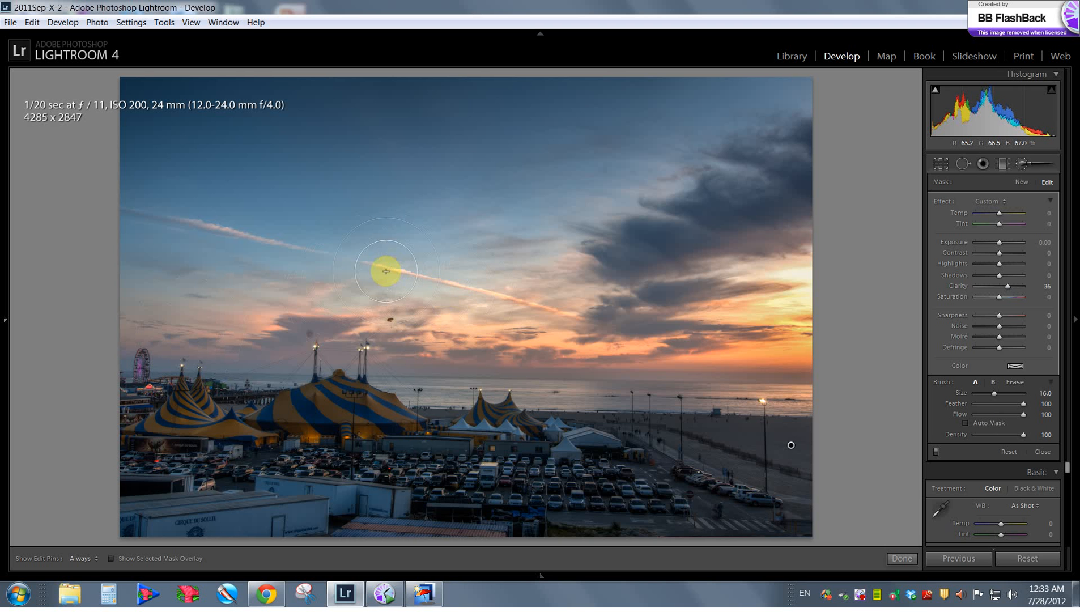
Show the mask overlay, fill the unpainted gaps in the sky up to the large dark cloud, and hide the overlay
key(o)
key(h)
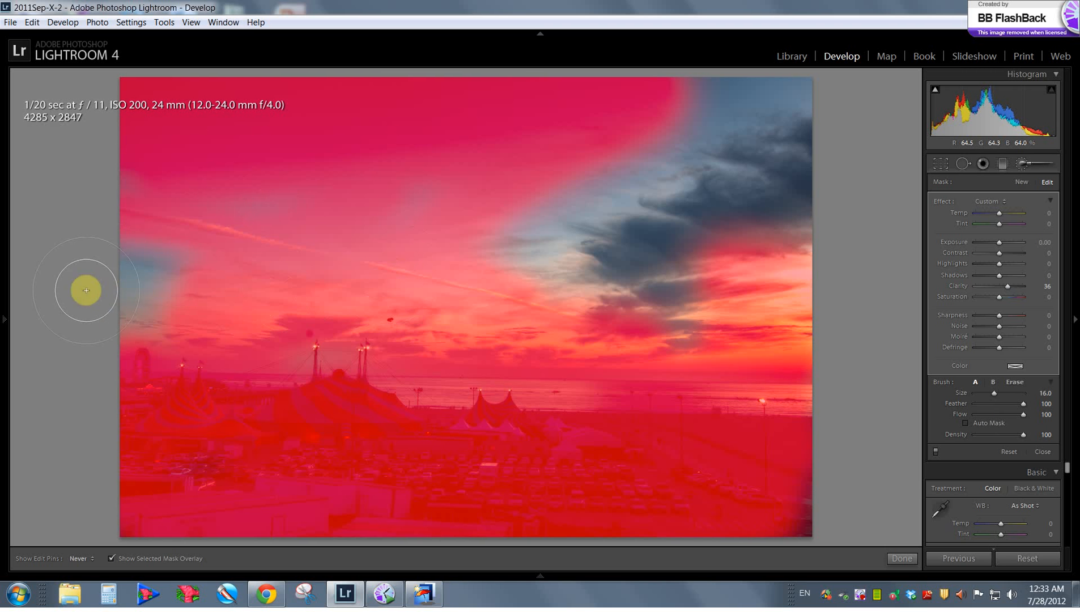
key(h)
key(h)
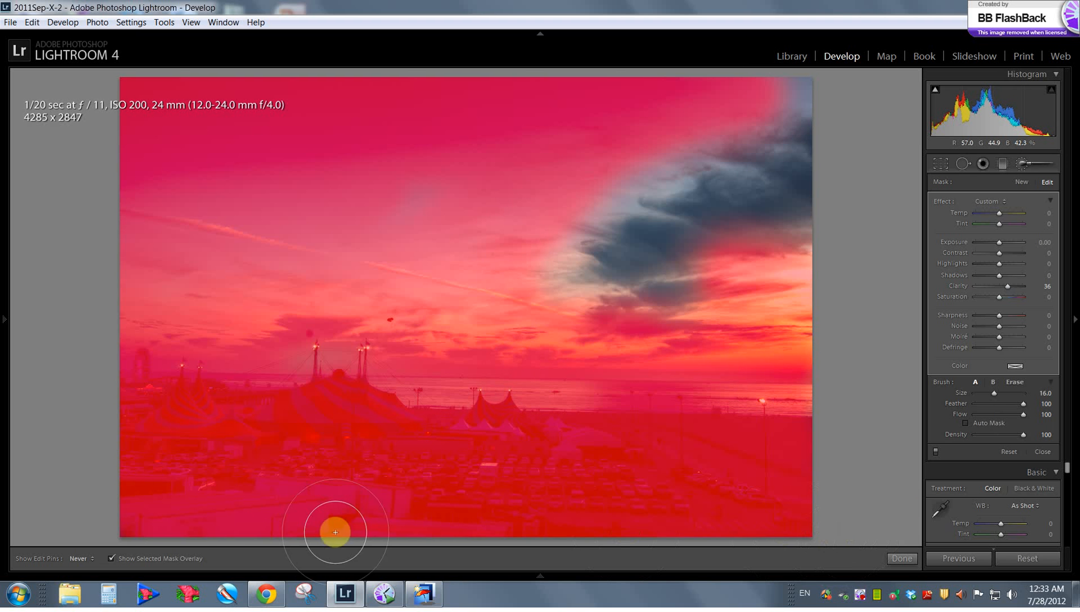
key(h)
key(o)
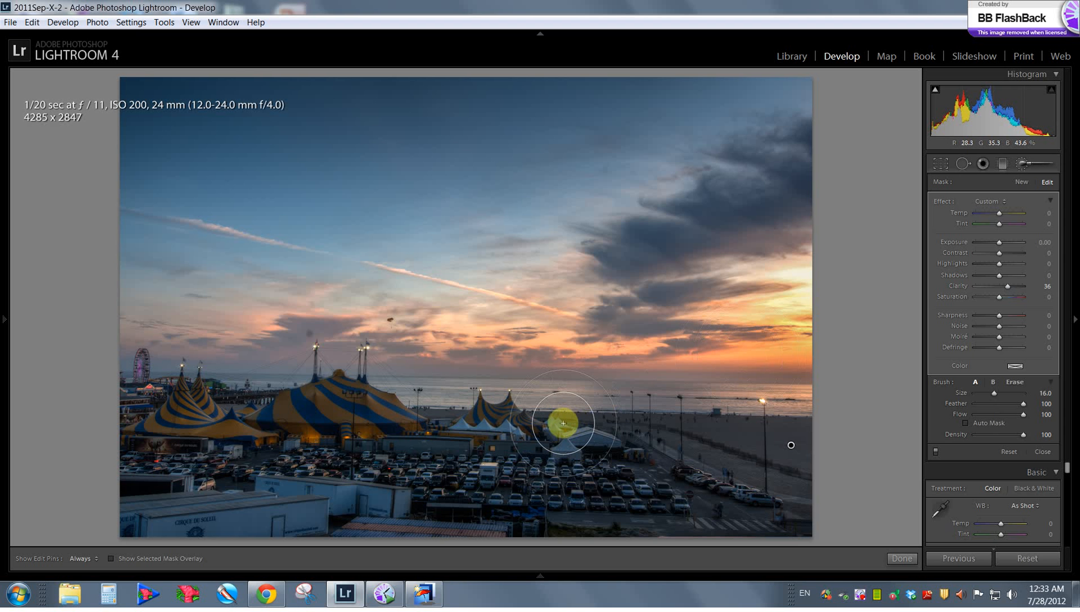
Examine the brushed Clarity effect in a zoomed before/after comparison of the parking lot, tents, contrail and dark cloud
key(y)
key(z)
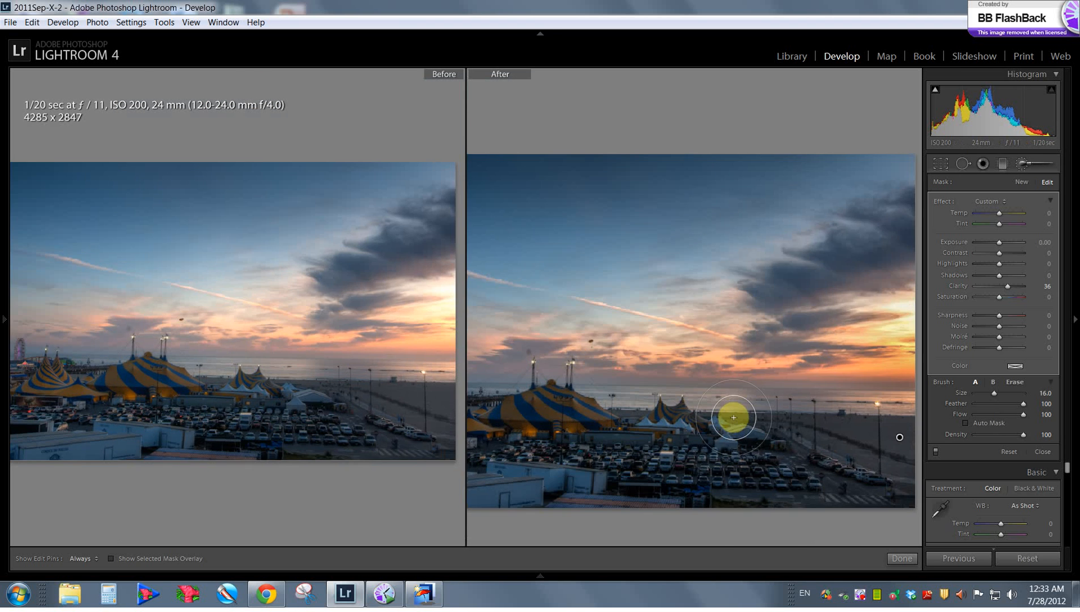
key(space)
drag(729, 497, 742, 118)
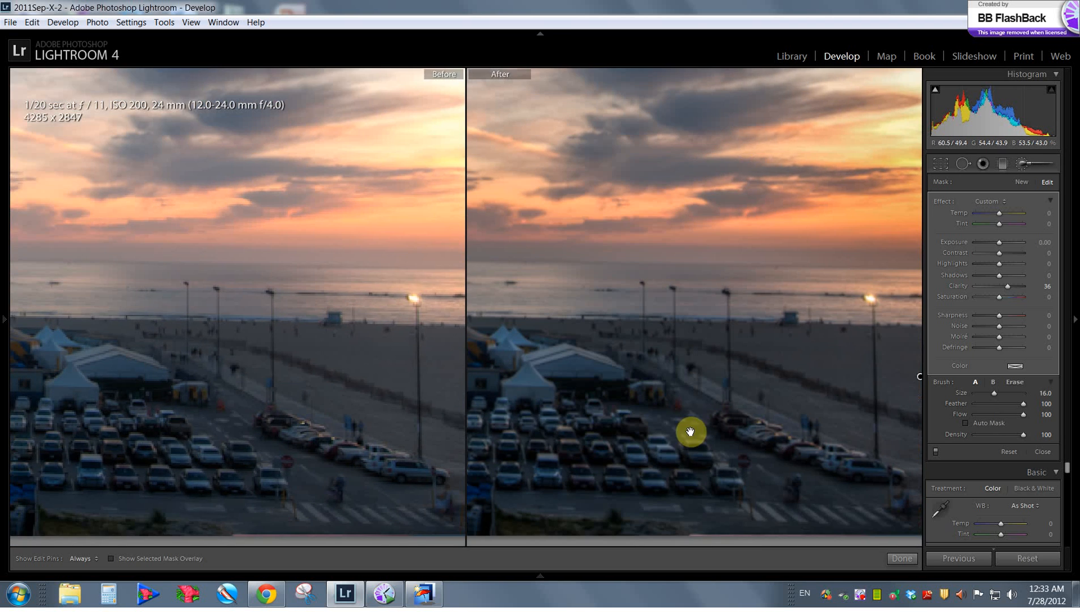
drag(813, 308, 828, 387)
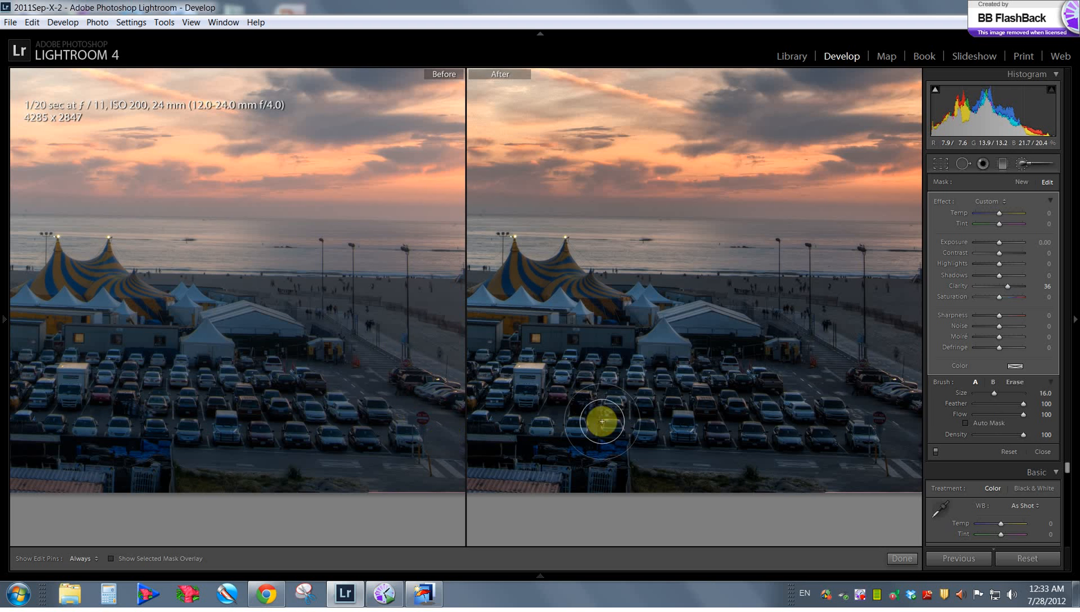
drag(516, 368, 570, 526)
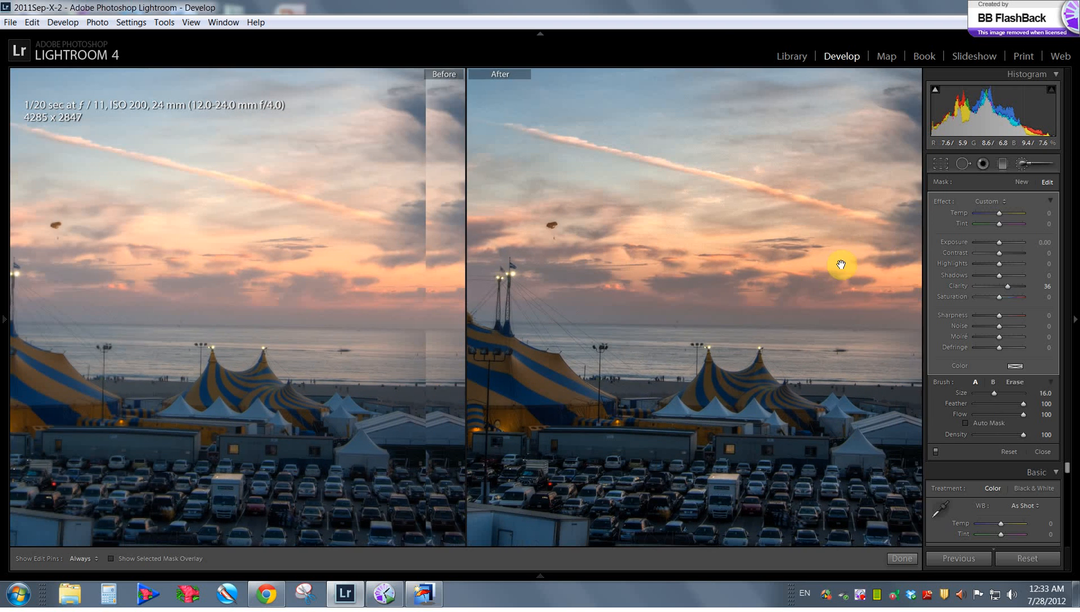
drag(841, 266, 673, 462)
drag(825, 111, 655, 312)
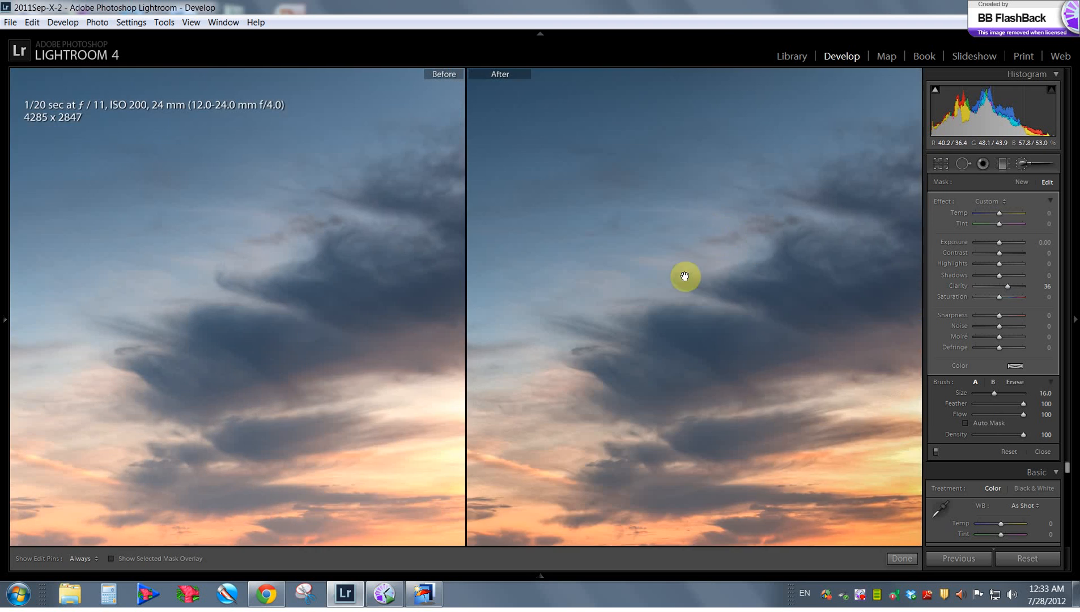
key(y)
key(z)
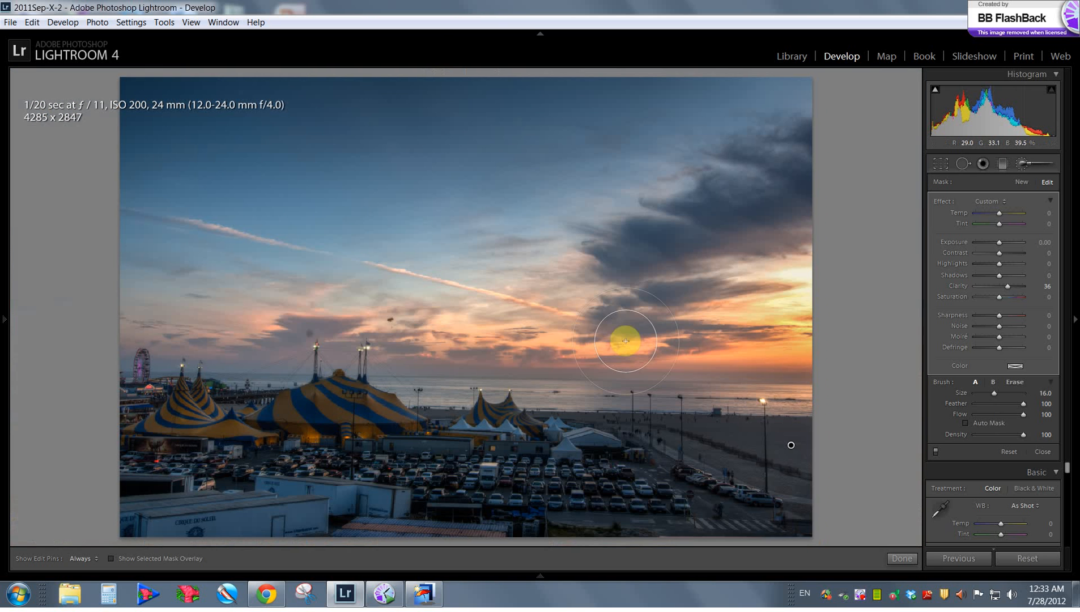
Finish the Adjustment Brush edit and set the image's Vibrance to +12
click(902, 558)
scroll(1013, 358, down, 4)
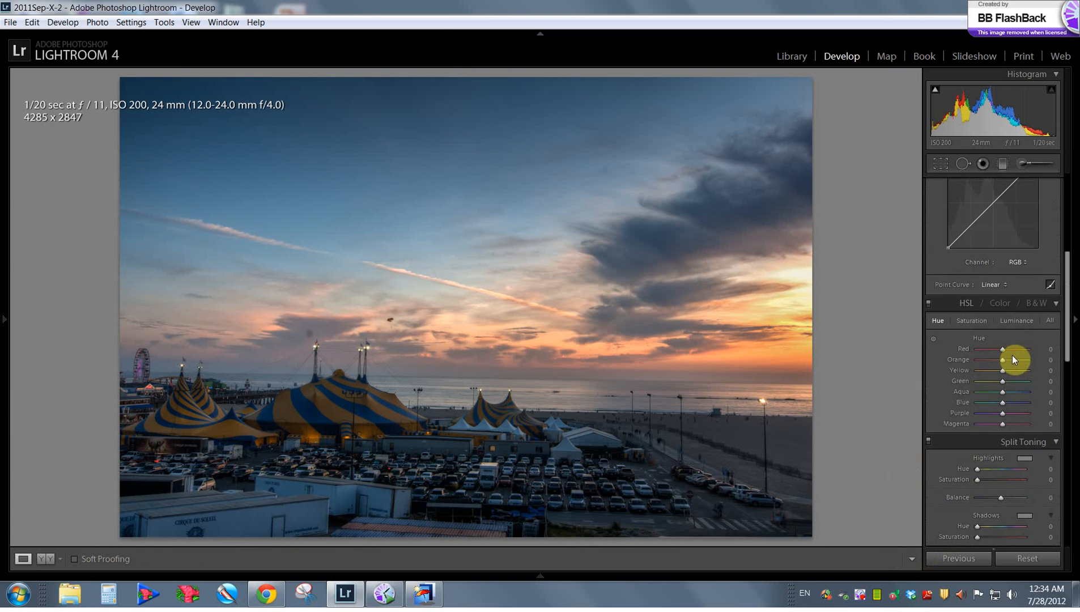
scroll(1013, 359, up, 2)
scroll(1012, 355, up, 2)
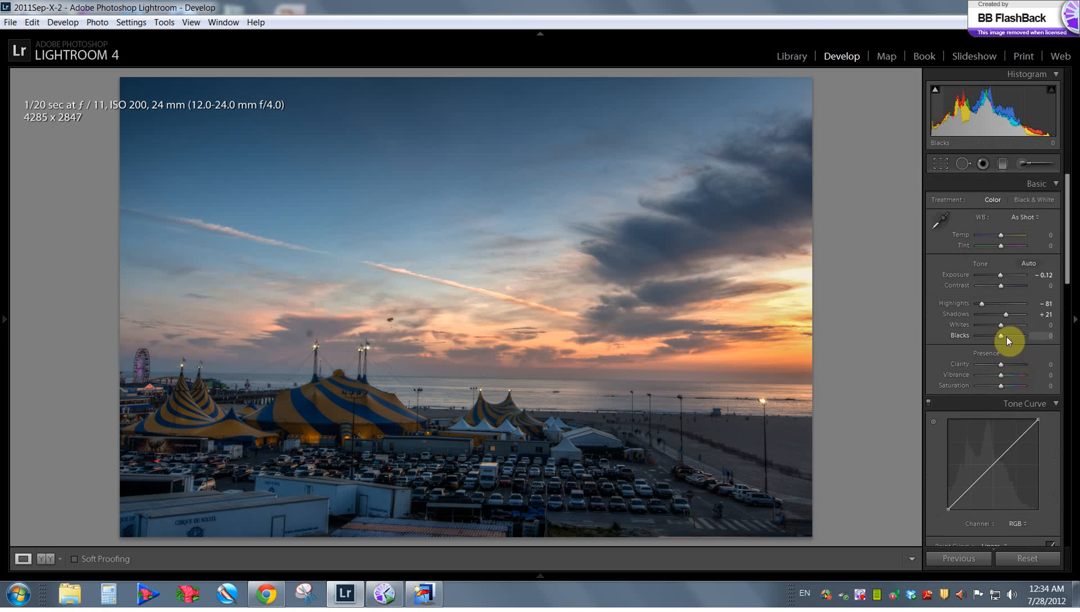
click(1005, 375)
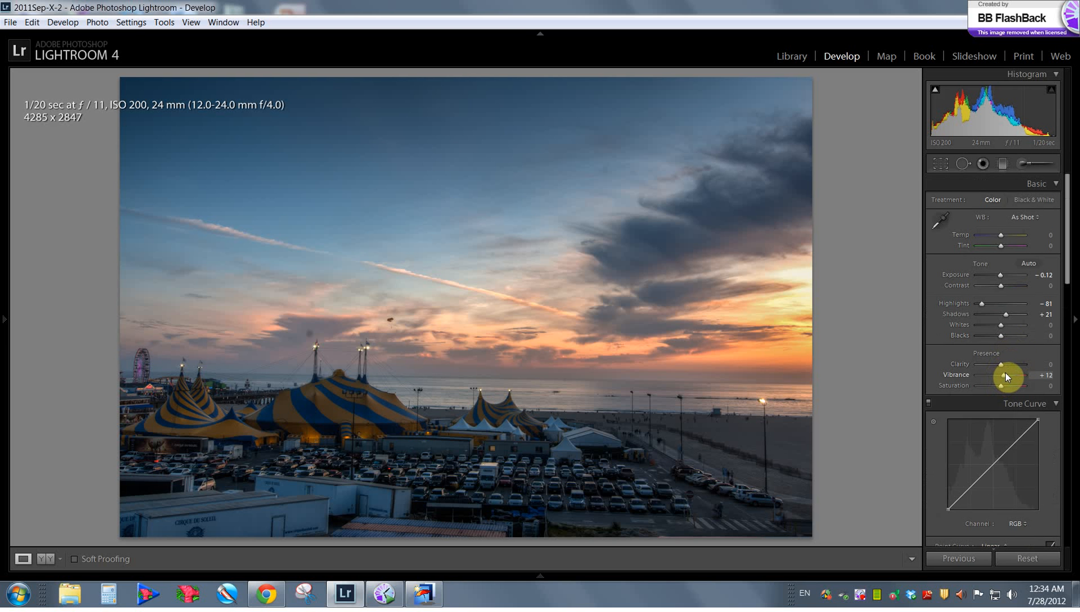
Set the image's Vibrance to +24 and Saturation to +12, judging the colour in a before/after comparison
drag(1006, 376, 1009, 376)
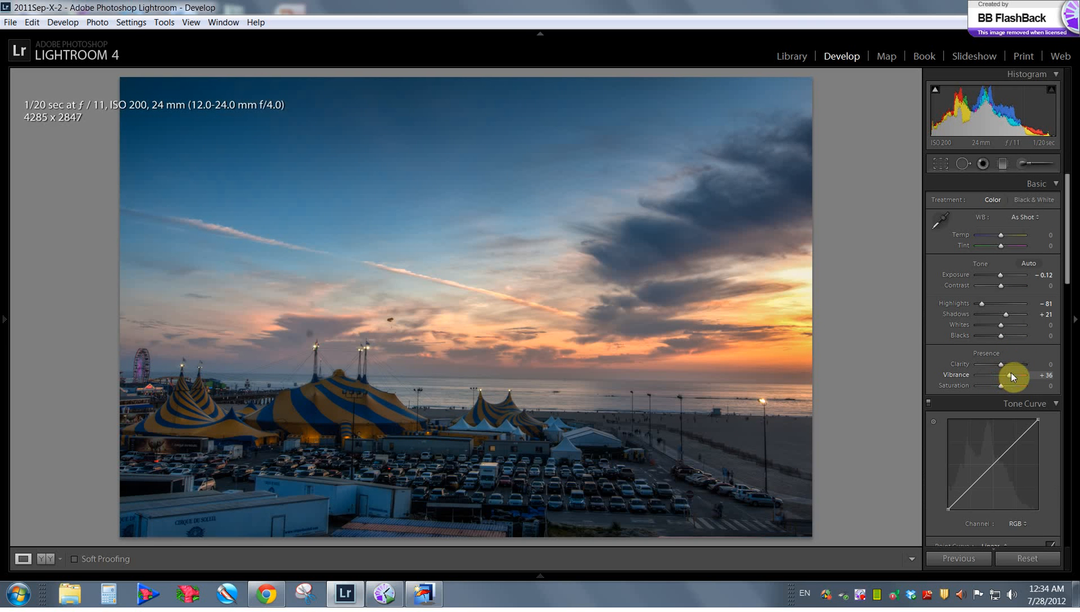
drag(1003, 384, 1008, 385)
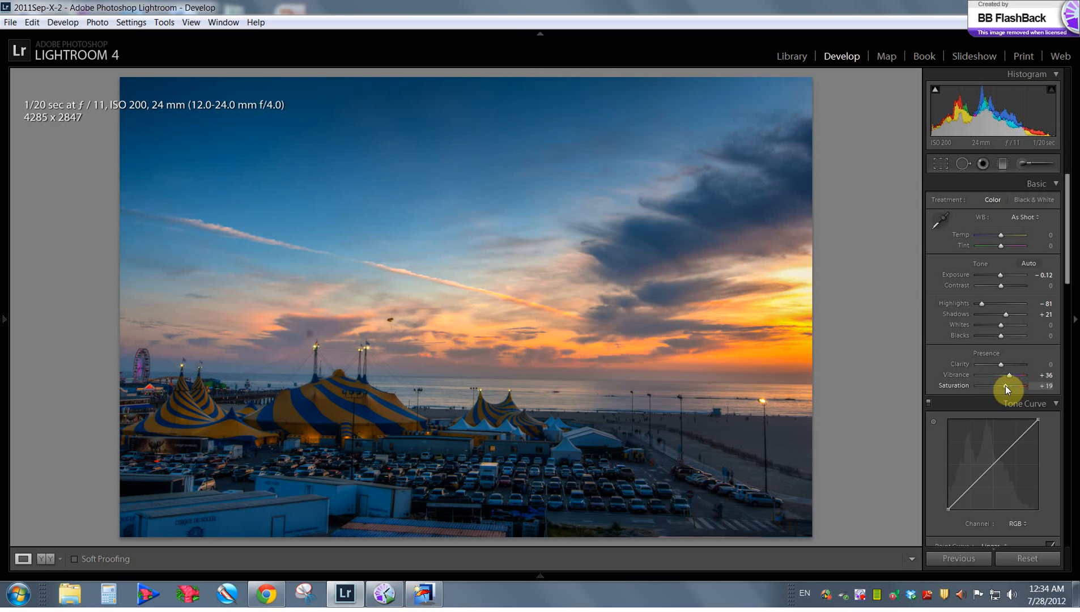
drag(1005, 386, 1003, 385)
key(y)
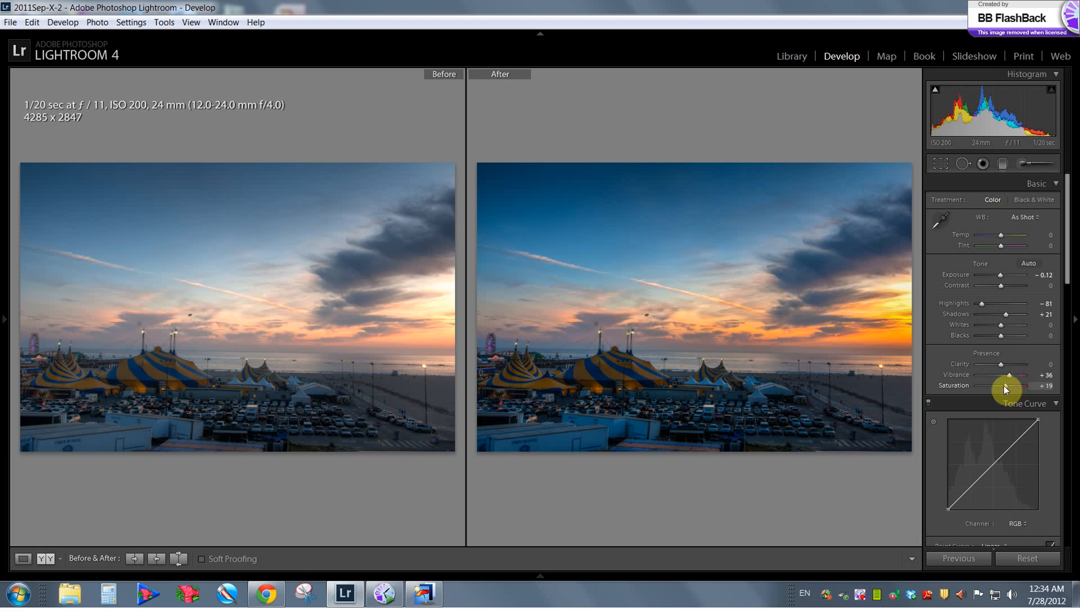
drag(1004, 385, 1008, 376)
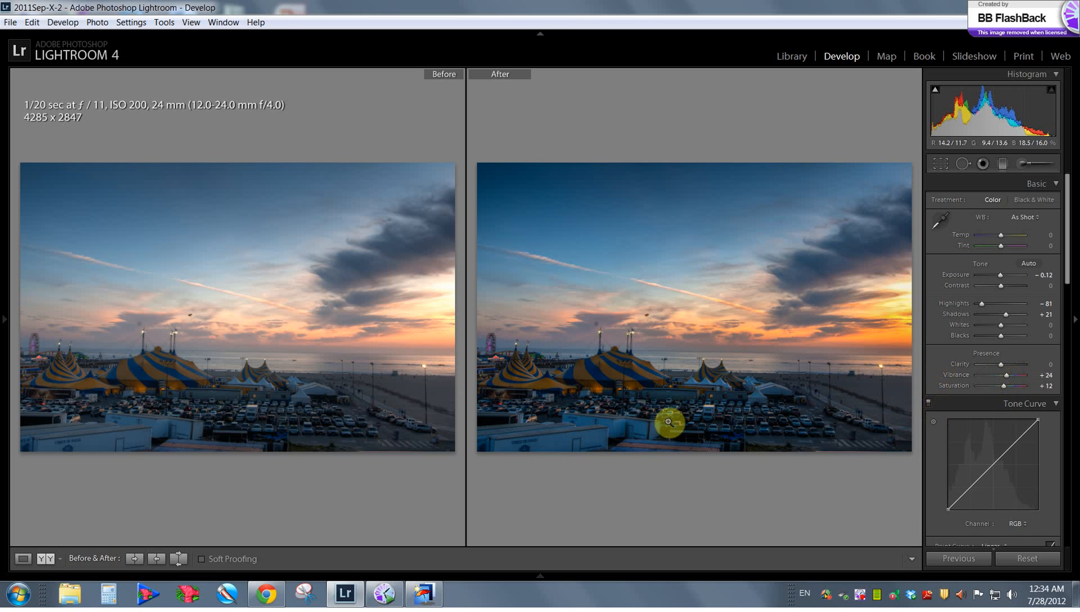
Try the Medium Contrast point curve on the photo, alternating it with Linear to compare the contrast
scroll(947, 418, down, 4)
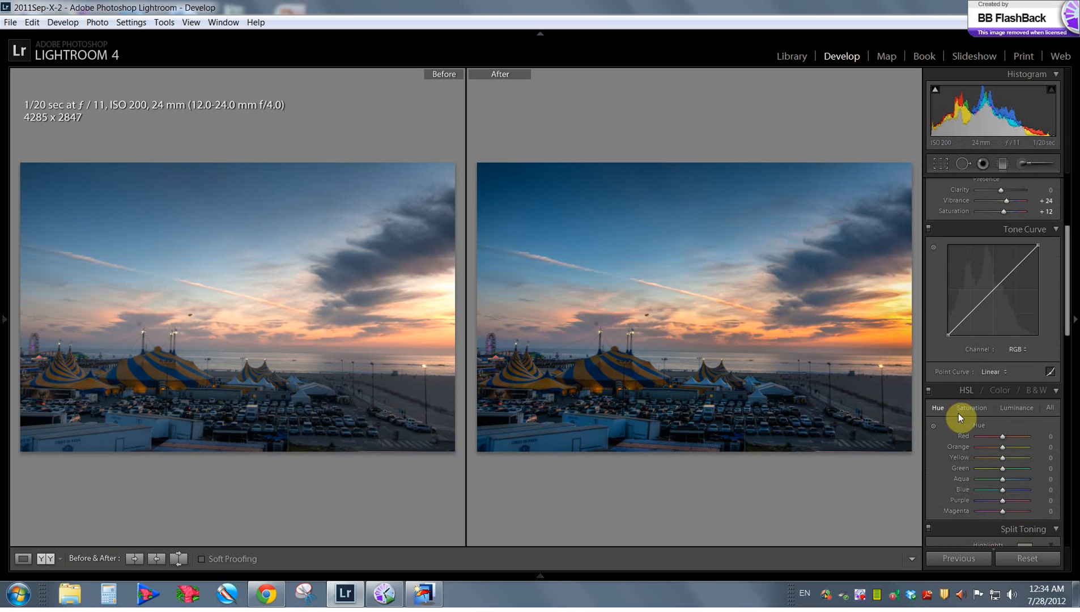
click(997, 373)
click(994, 396)
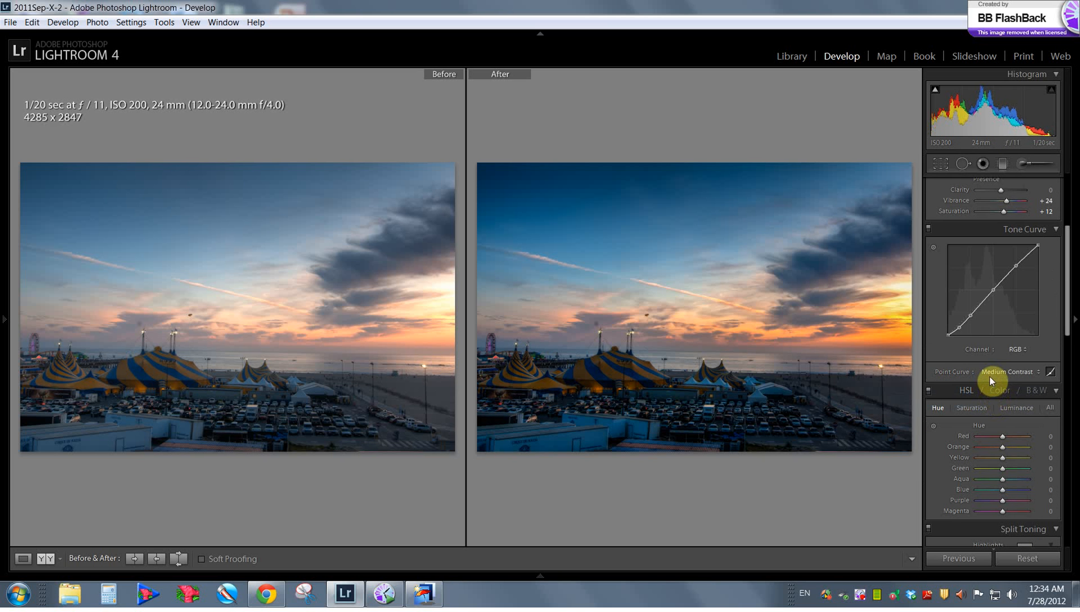
click(990, 373)
click(988, 391)
click(997, 375)
click(996, 399)
click(997, 373)
click(993, 398)
click(984, 387)
click(995, 373)
click(989, 398)
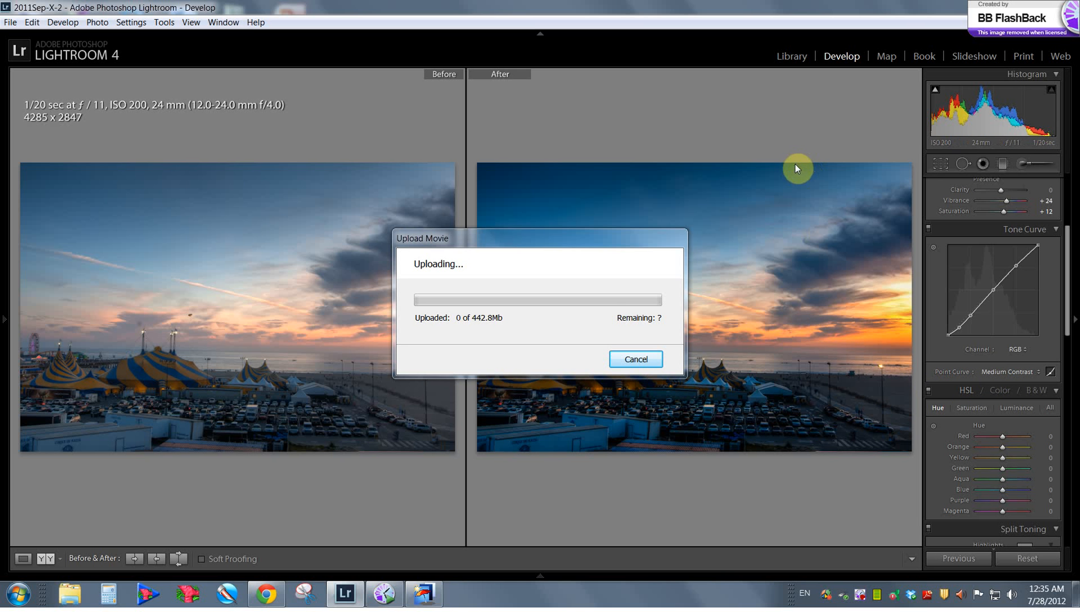
Move the upload progress window out of the way and return the Tone Curve's point curve to Linear
drag(629, 240, 635, 581)
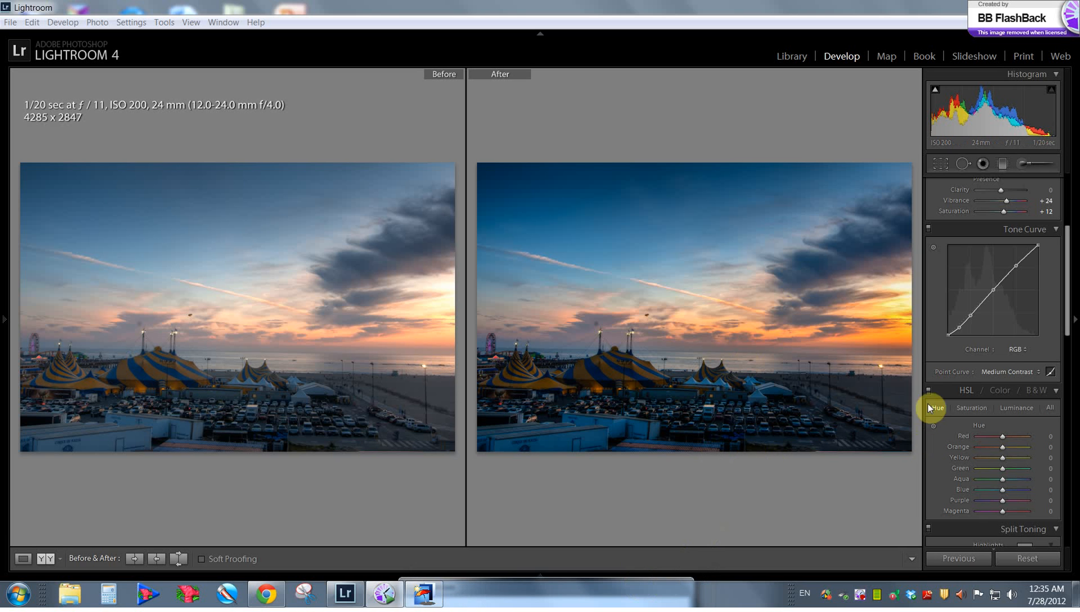
click(1016, 372)
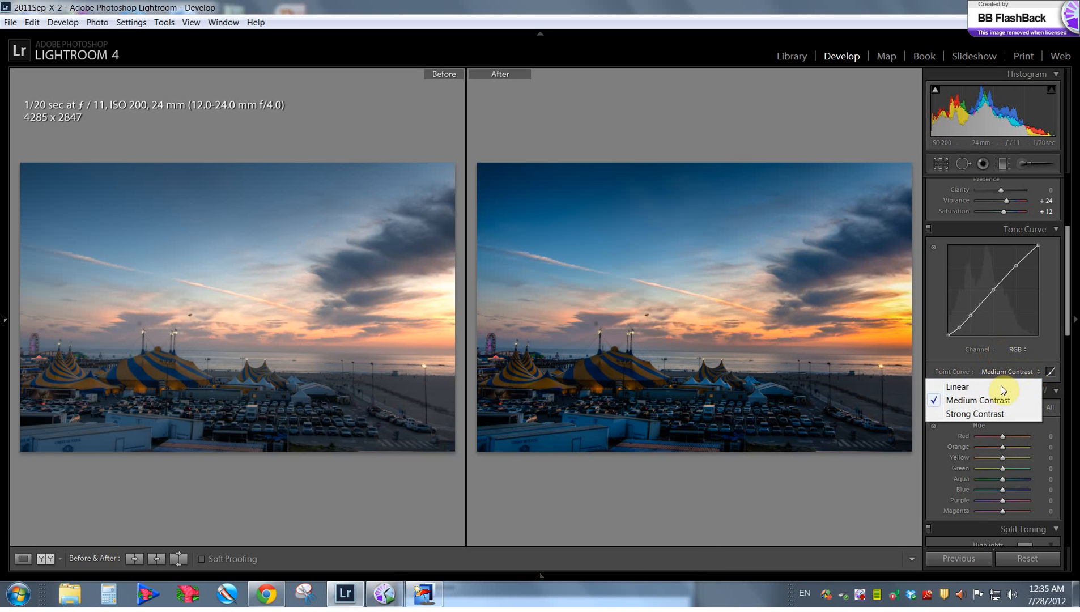
click(997, 392)
click(999, 376)
click(988, 398)
click(993, 390)
click(996, 374)
click(995, 386)
Examine the tents, parking lot, beach and sunset sky in a zoomed before/after comparison
scroll(1054, 397, down, 5)
scroll(1053, 432, down, 2)
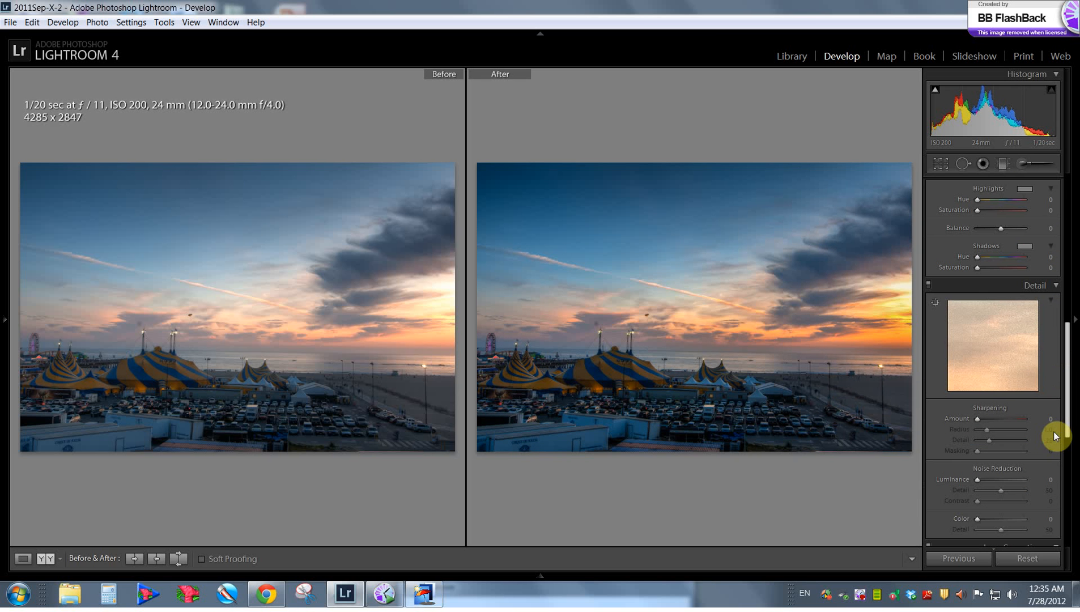
click(635, 369)
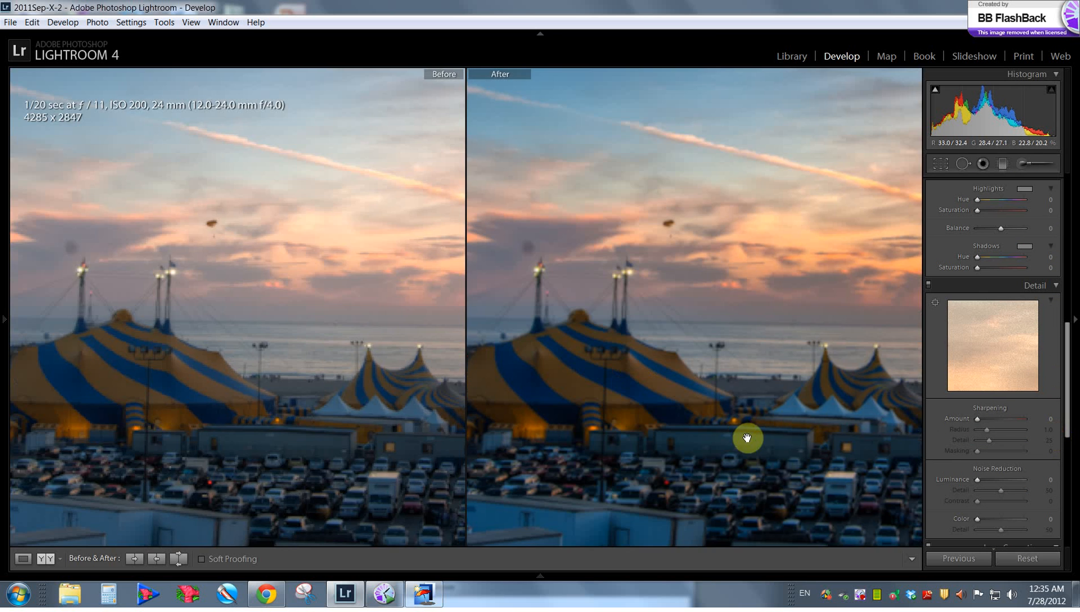
drag(750, 438, 785, 483)
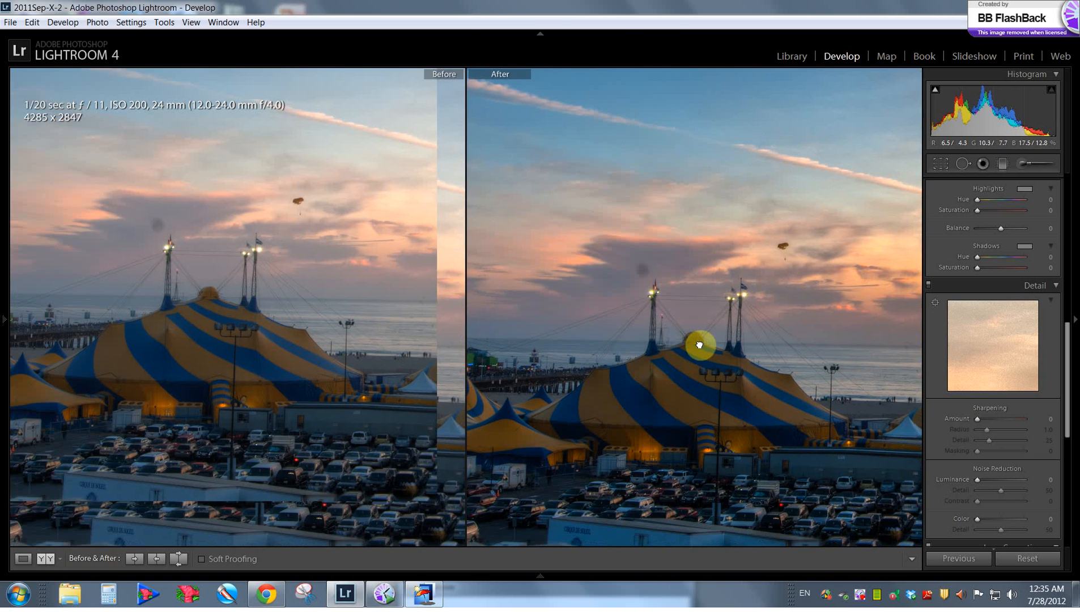
drag(700, 345, 747, 306)
scroll(977, 431, down, 5)
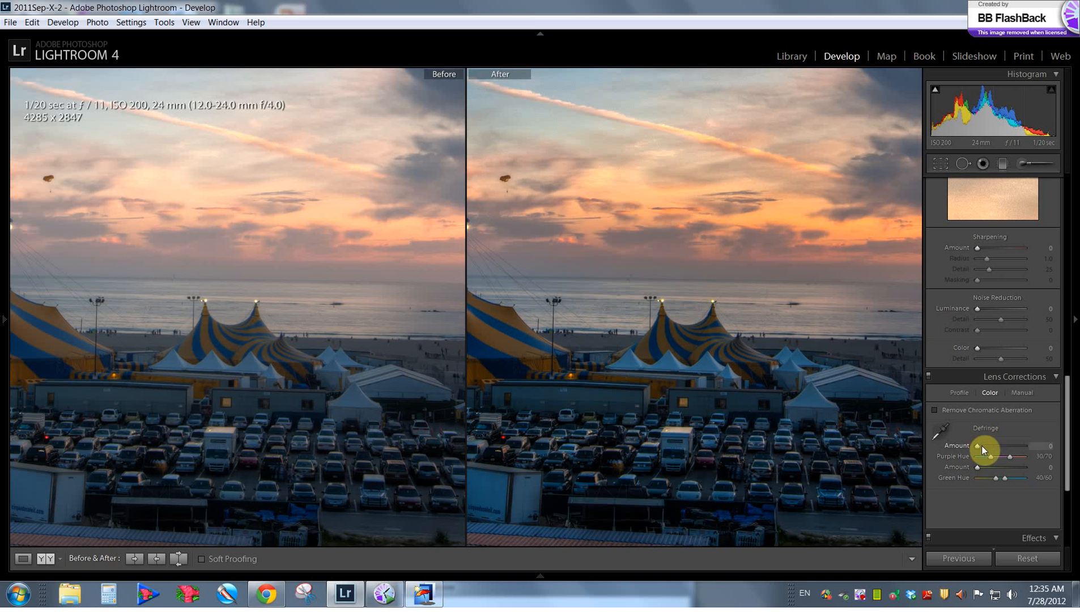
drag(665, 439, 873, 405)
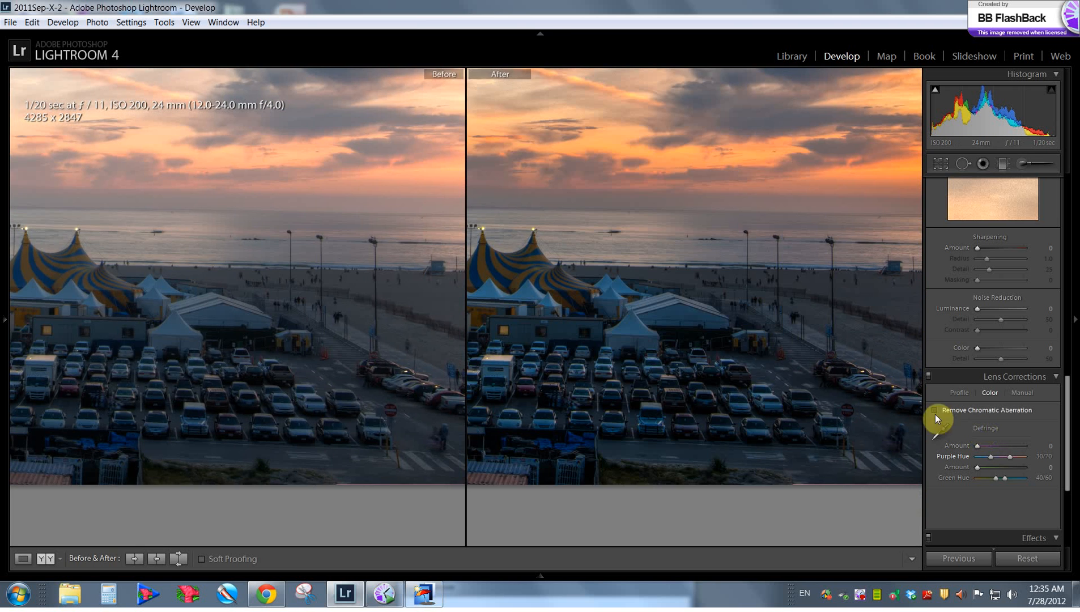
drag(809, 422, 673, 441)
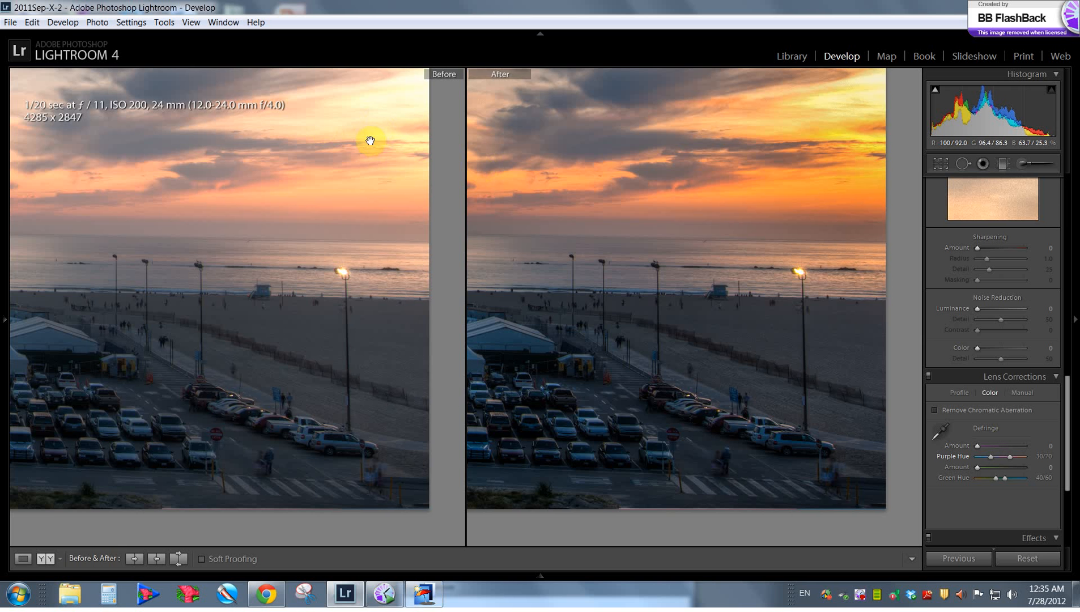
click(356, 151)
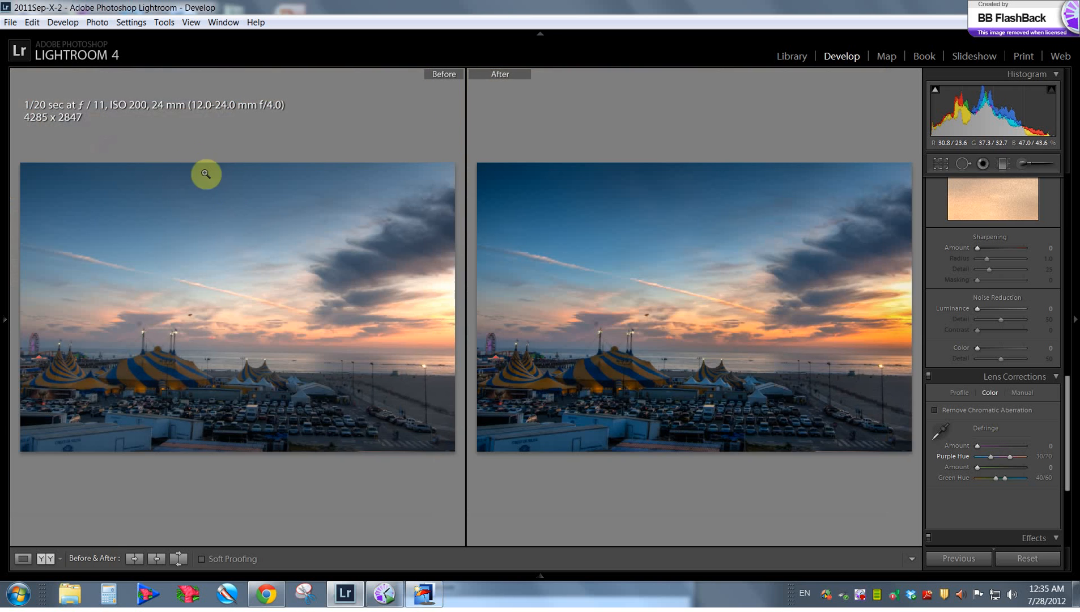
View the beach lamp posts at 1:1 in the single edited image and enable Remove Chromatic Aberration
key(y)
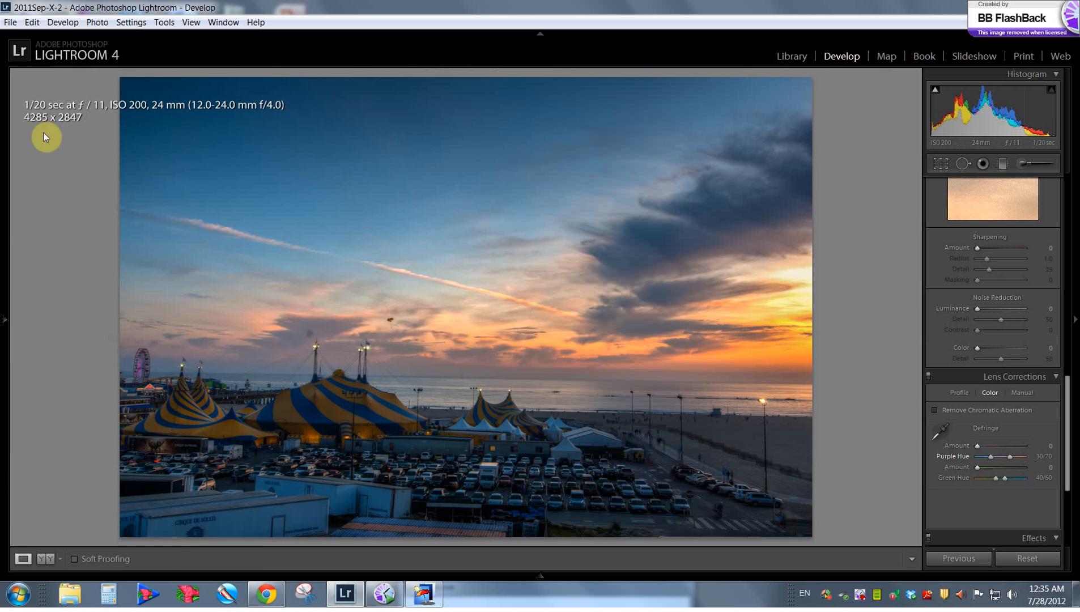
click(3, 322)
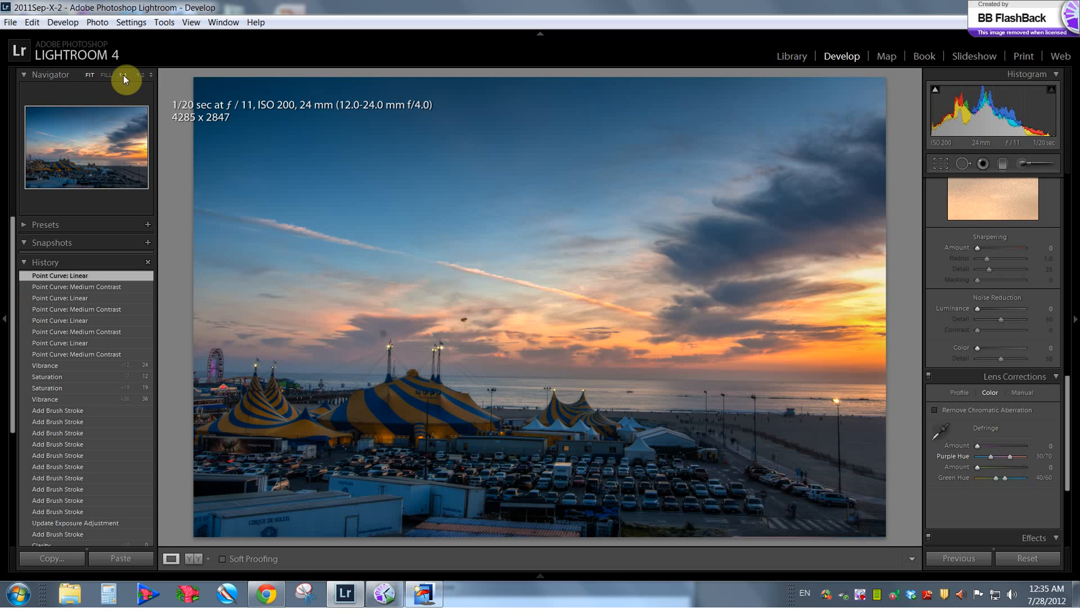
click(123, 75)
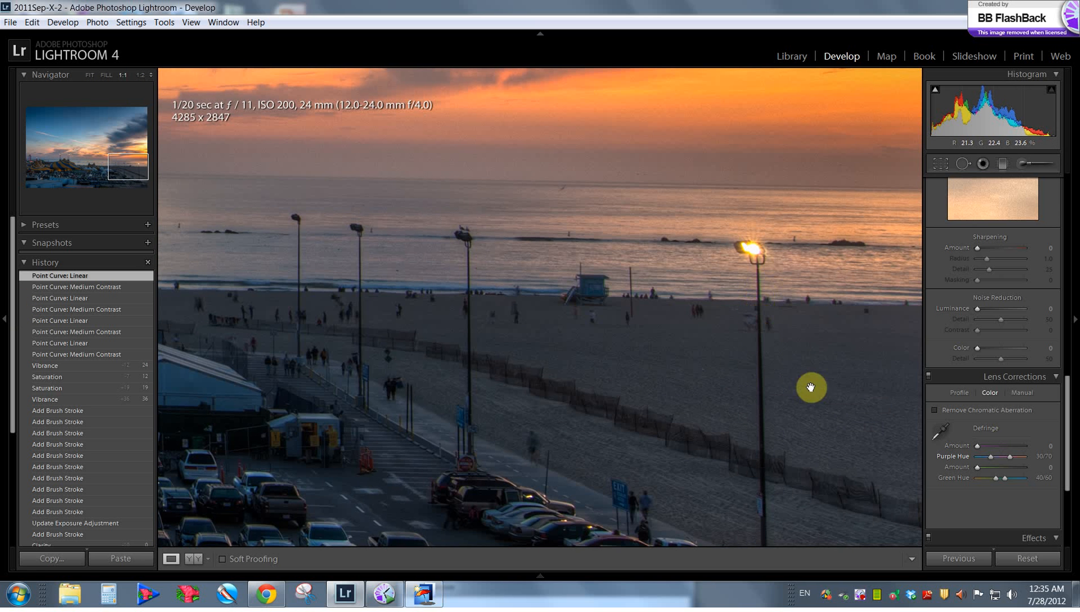
click(934, 409)
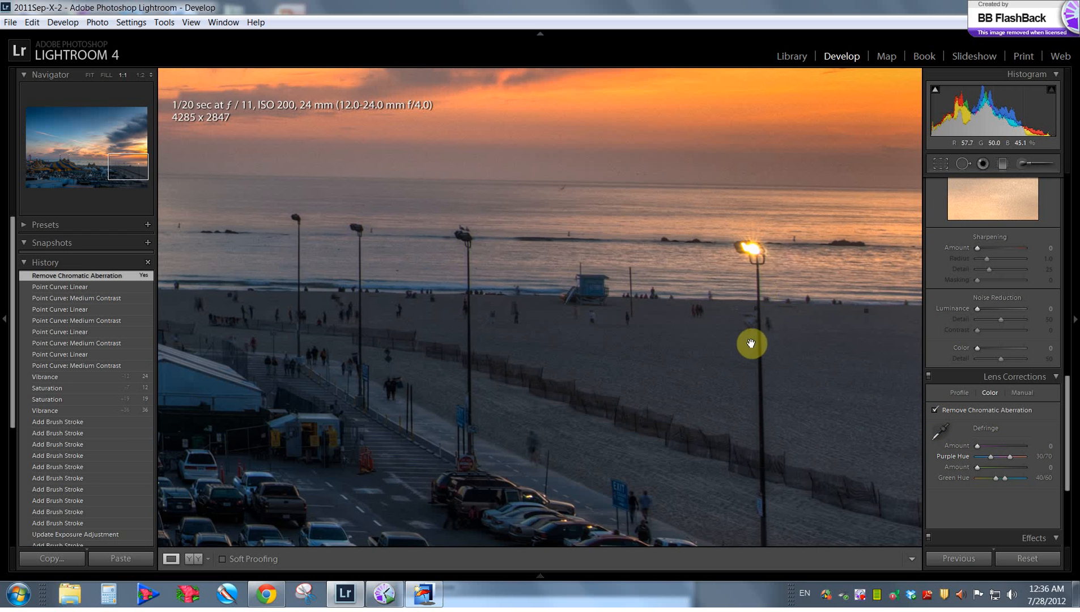
Sample the fringe colour beside the lit lamp post, giving a green Defringe amount of 4 and Green Hue 15/35
click(941, 432)
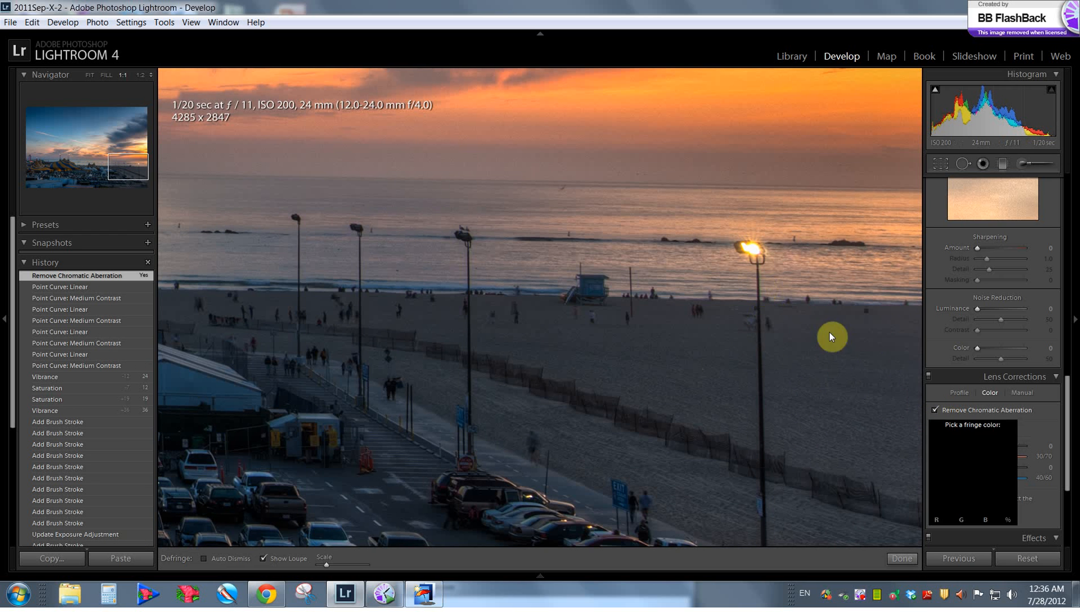
click(765, 278)
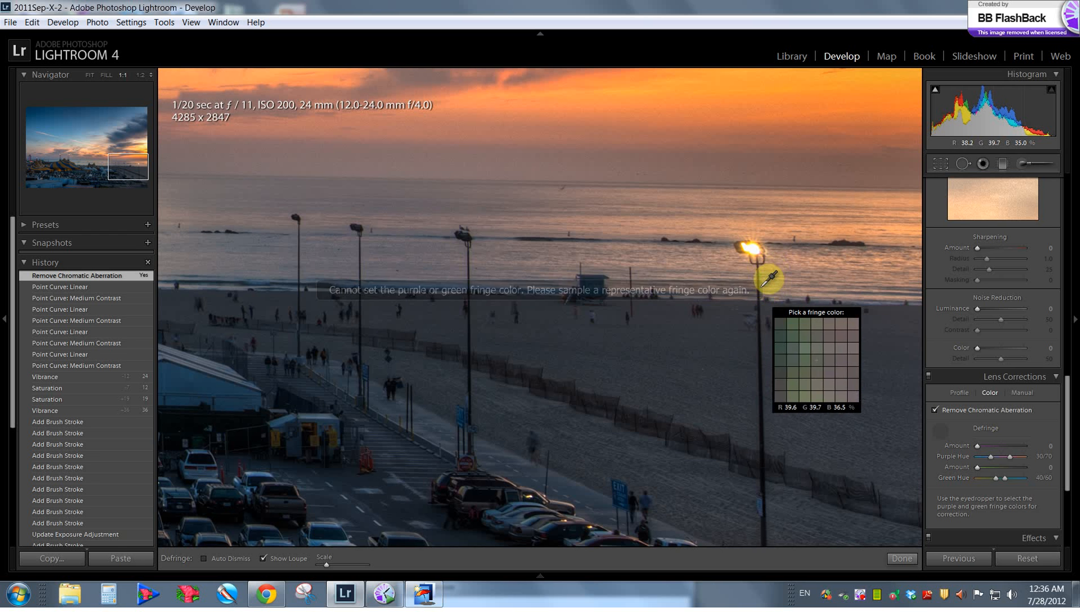
click(768, 278)
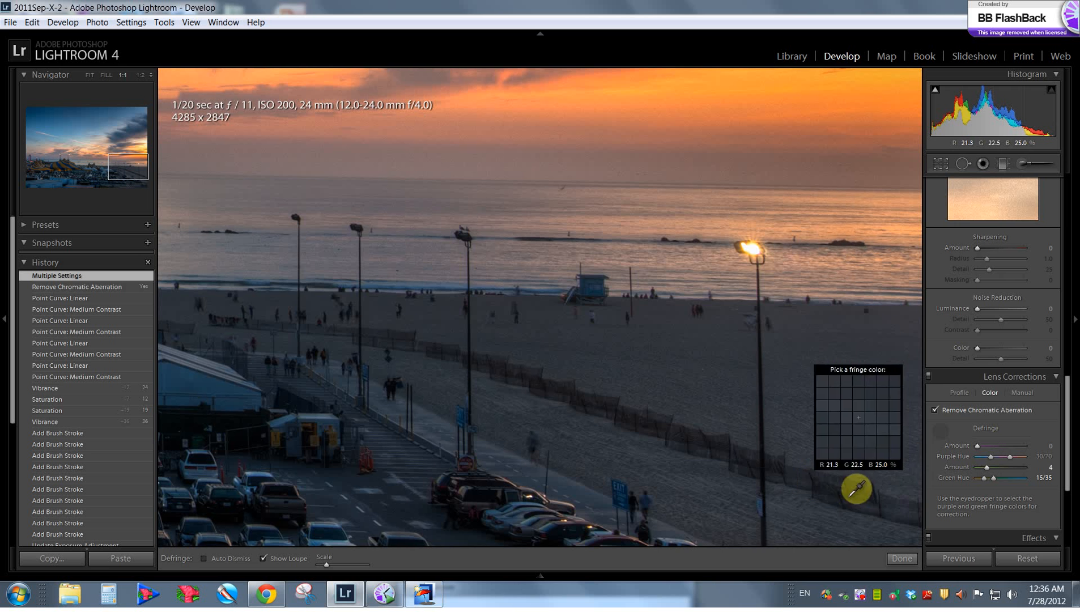
Inspect the defringed photo at 1:1 from the beach lamps across the tents to the sky, and finish fringe sampling
key(space)
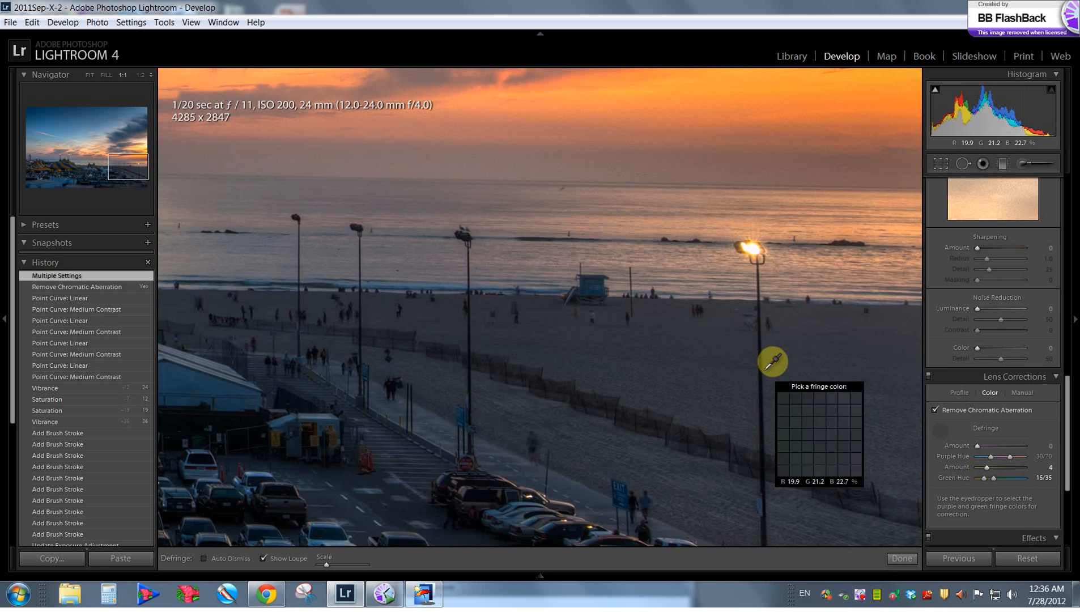
key(y)
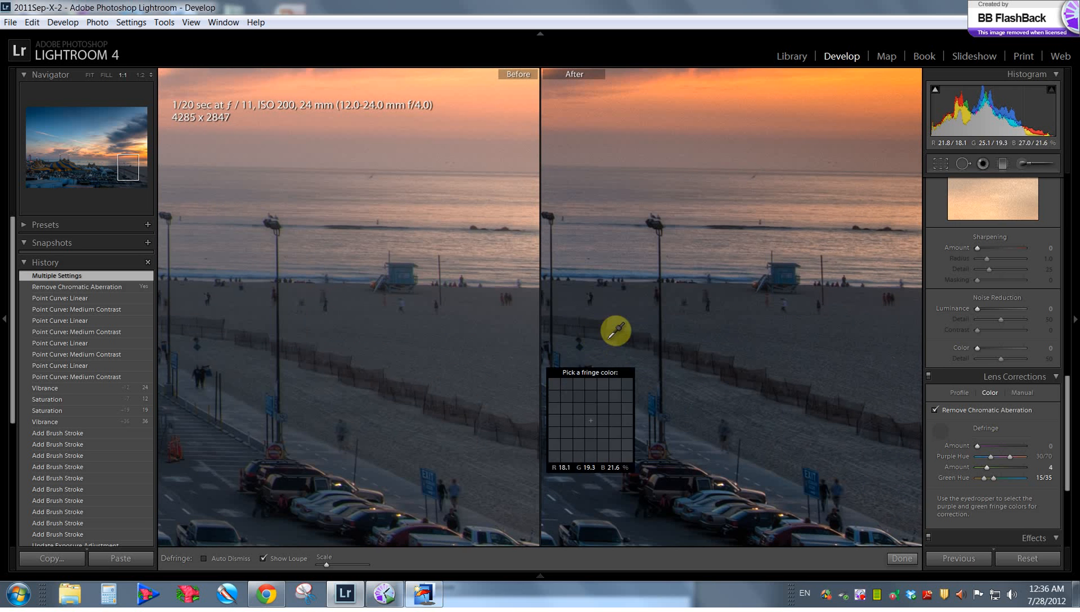
key(y)
drag(372, 395, 861, 410)
drag(502, 376, 786, 487)
drag(543, 422, 880, 434)
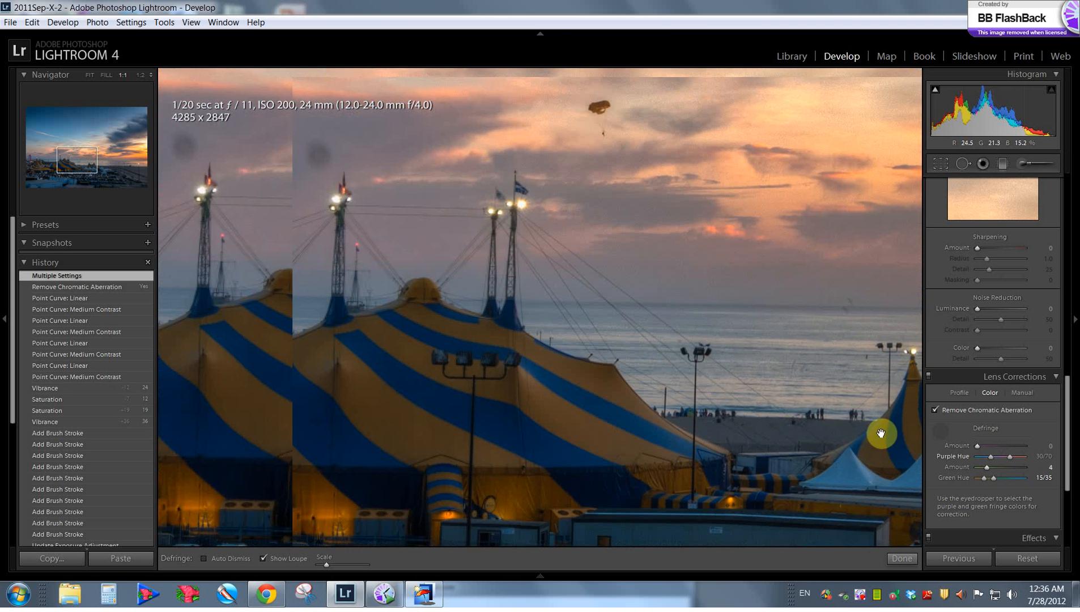
drag(603, 419, 909, 405)
drag(517, 399, 722, 500)
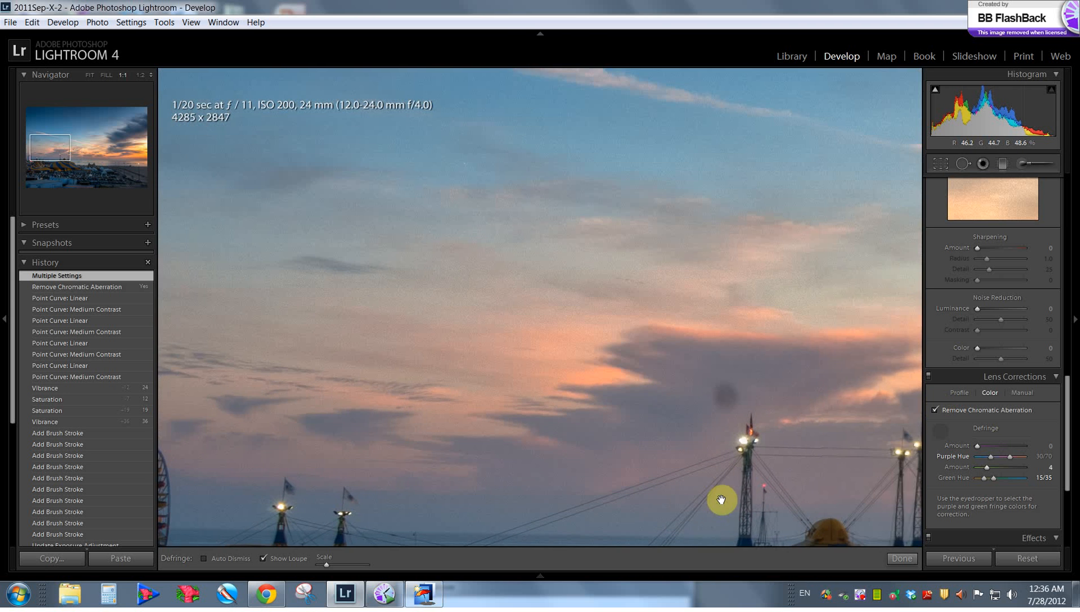
drag(784, 423, 640, 419)
key(z)
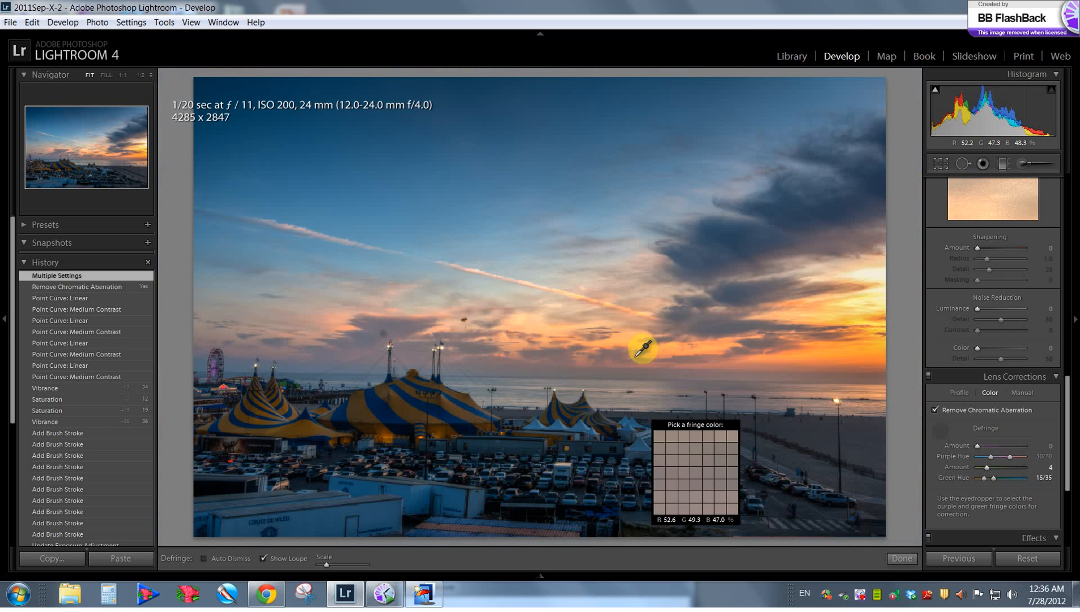
click(901, 558)
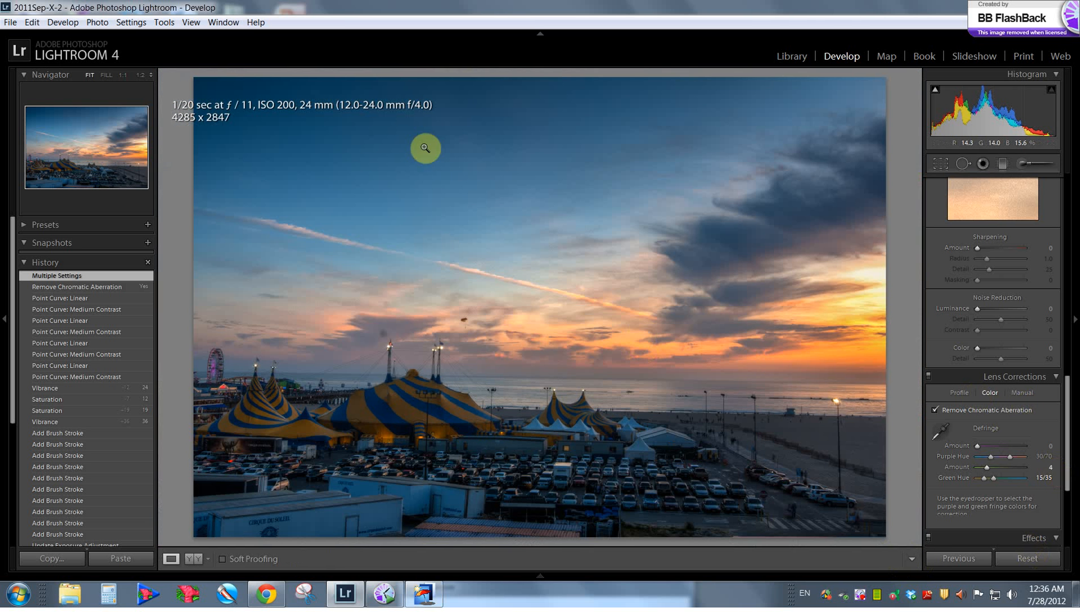
right_click(374, 183)
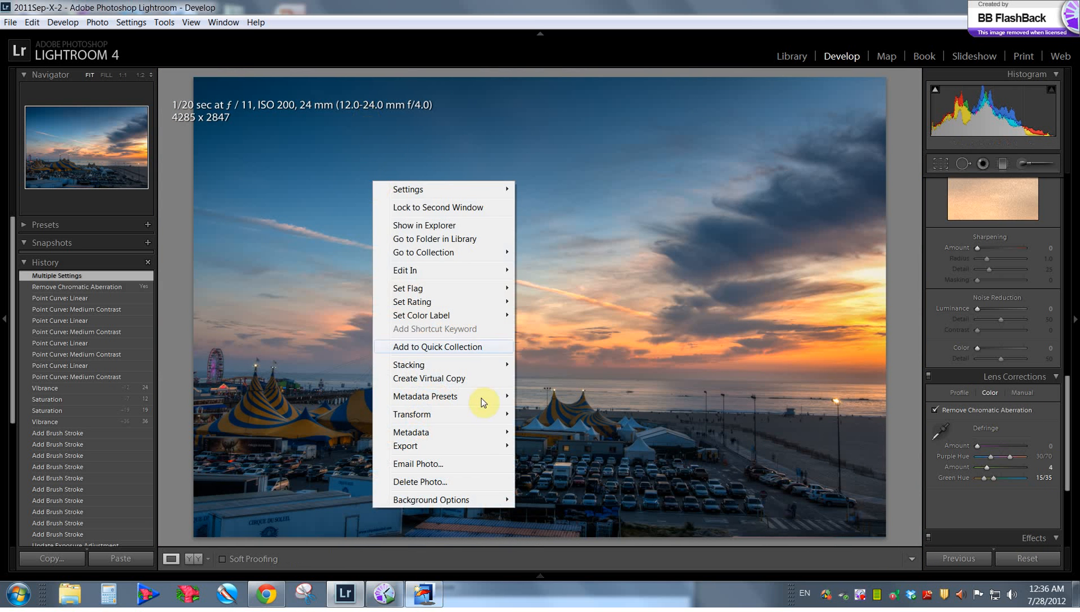
mouse_move(468, 443)
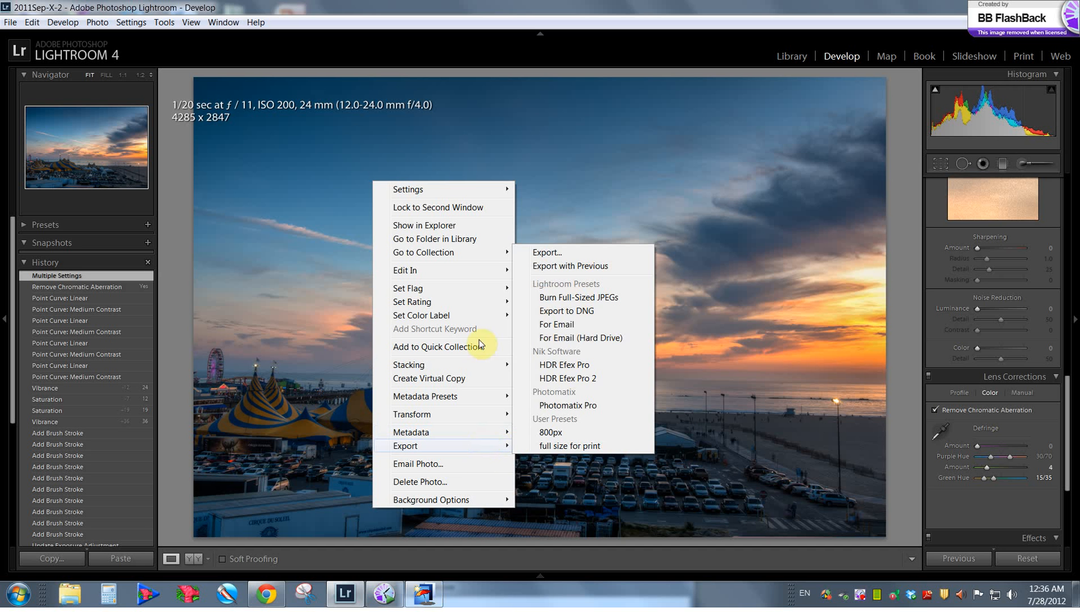
mouse_move(463, 271)
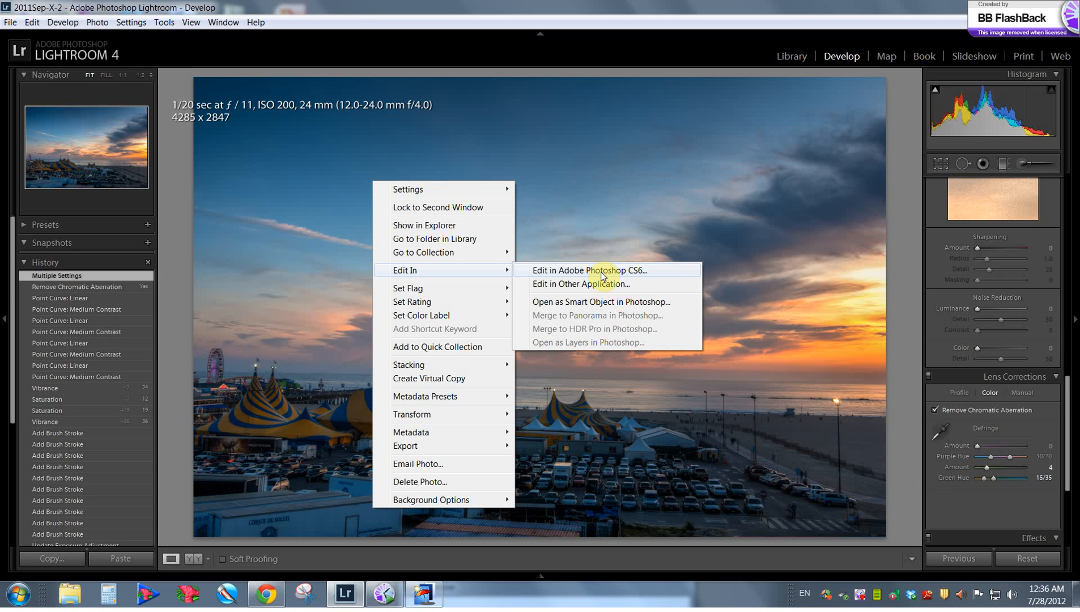
click(533, 604)
Launch Adobe Photoshop CS5.1 (64 Bit)
click(19, 594)
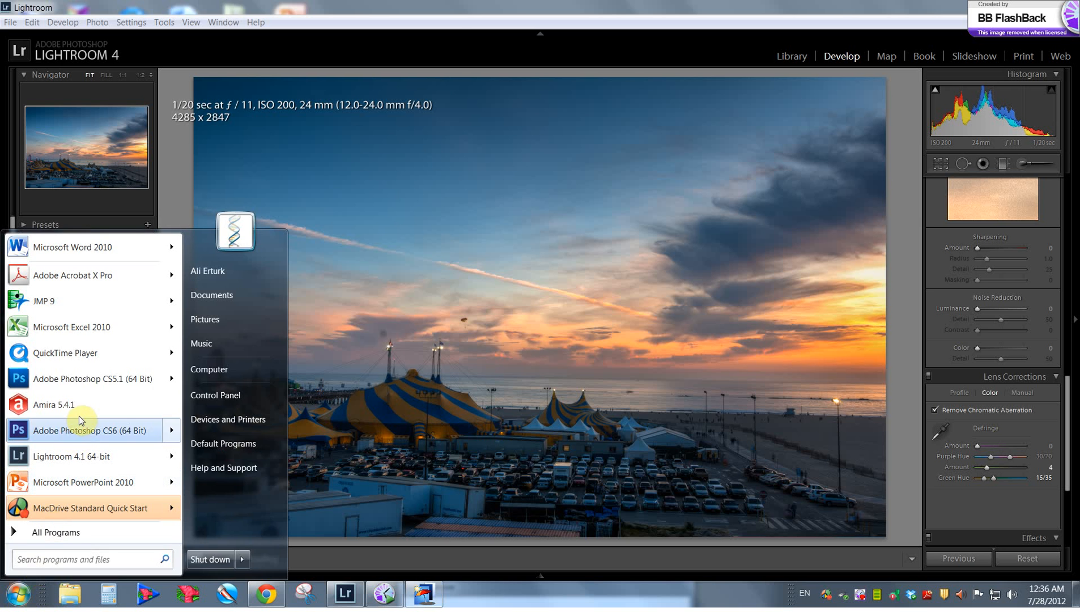
click(94, 379)
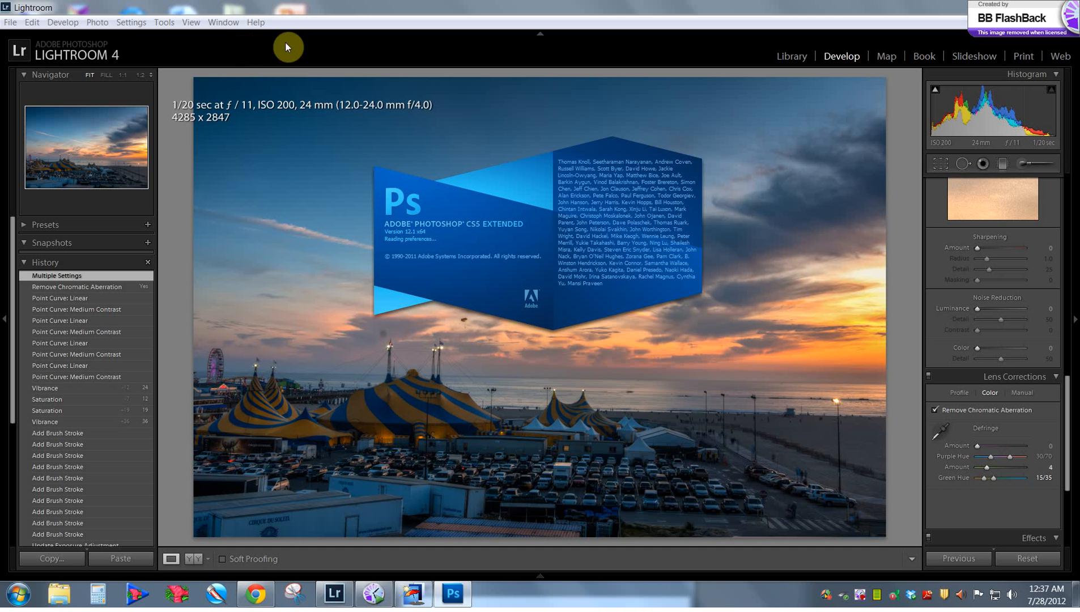
Try to send the sunset photo to another application for editing and open the external editor preferences
click(328, 214)
click(423, 224)
right_click(455, 240)
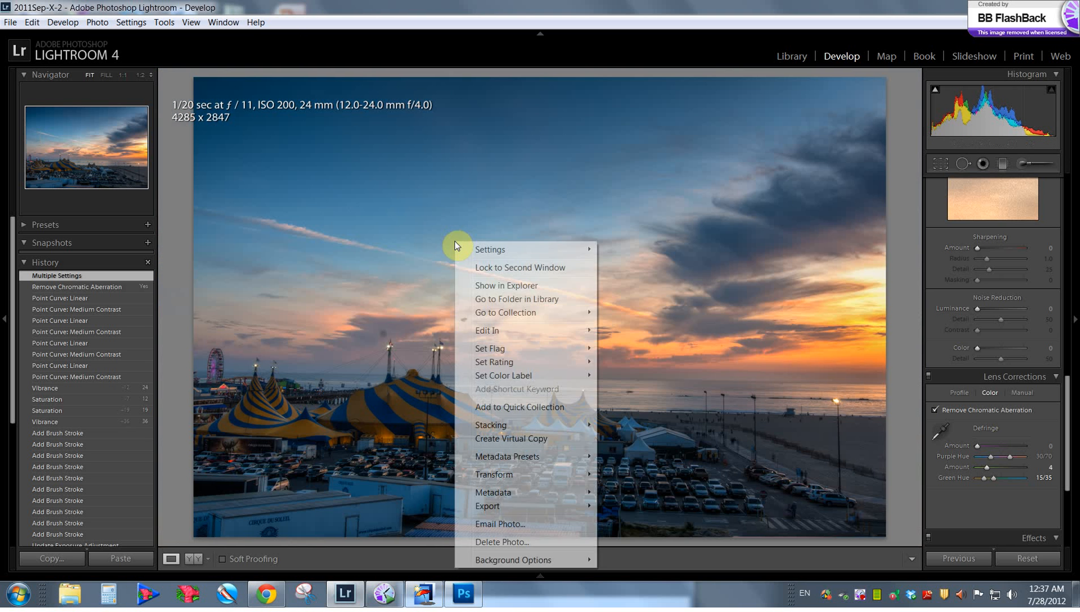
mouse_move(518, 329)
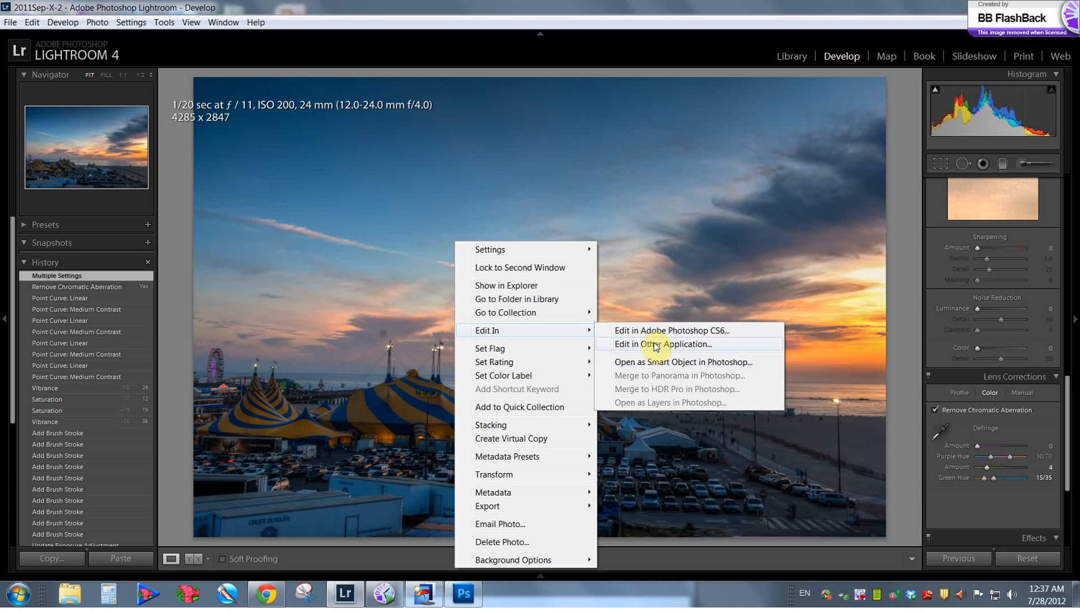
click(651, 344)
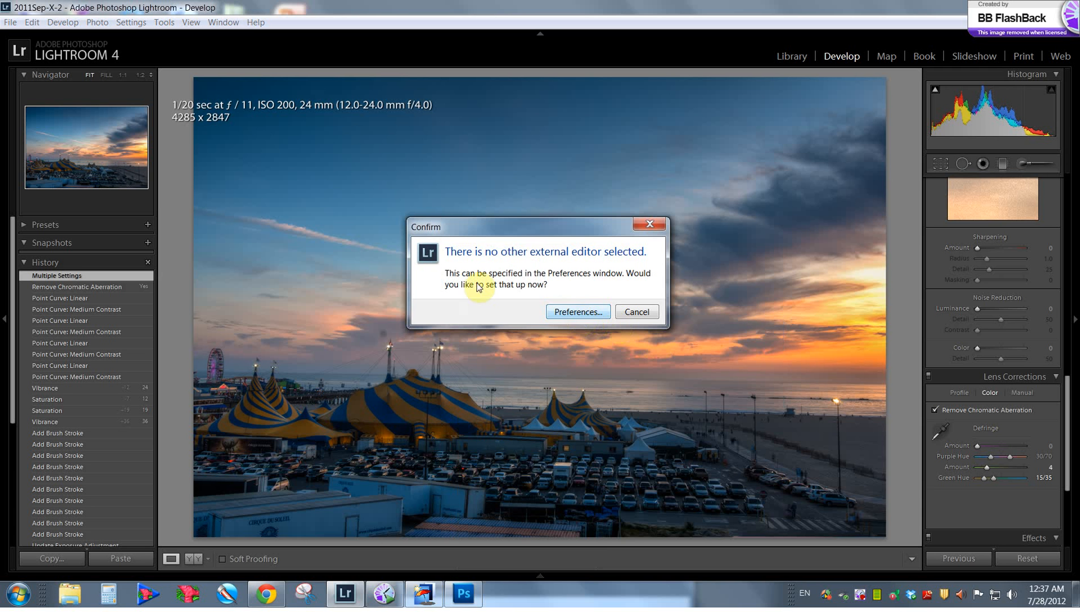
click(588, 314)
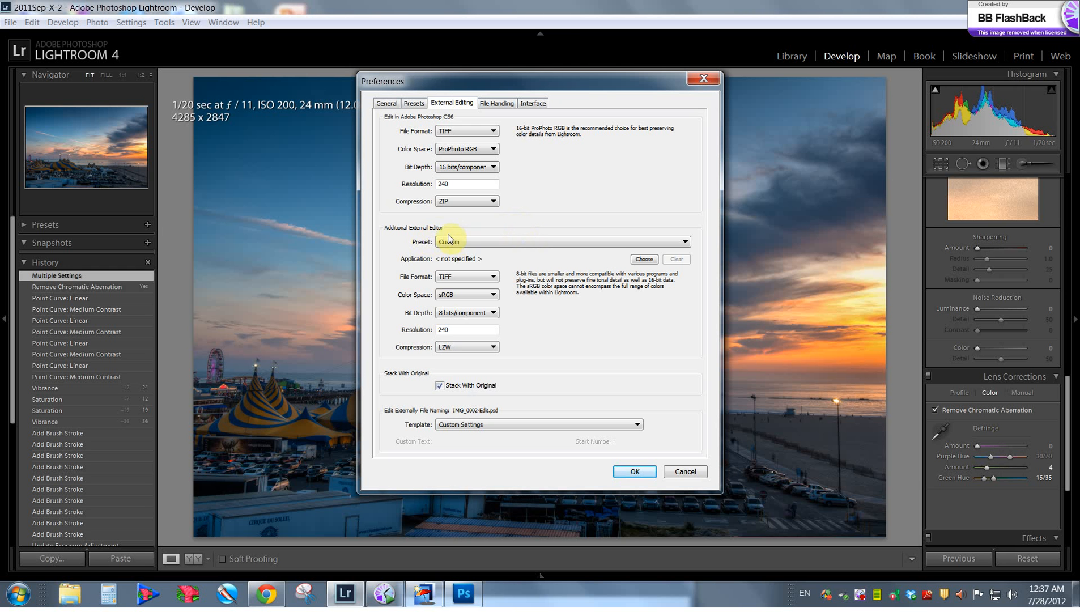
Choose Photoshop.exe from the Program Files folder as the additional external editor and save the preferences
click(460, 238)
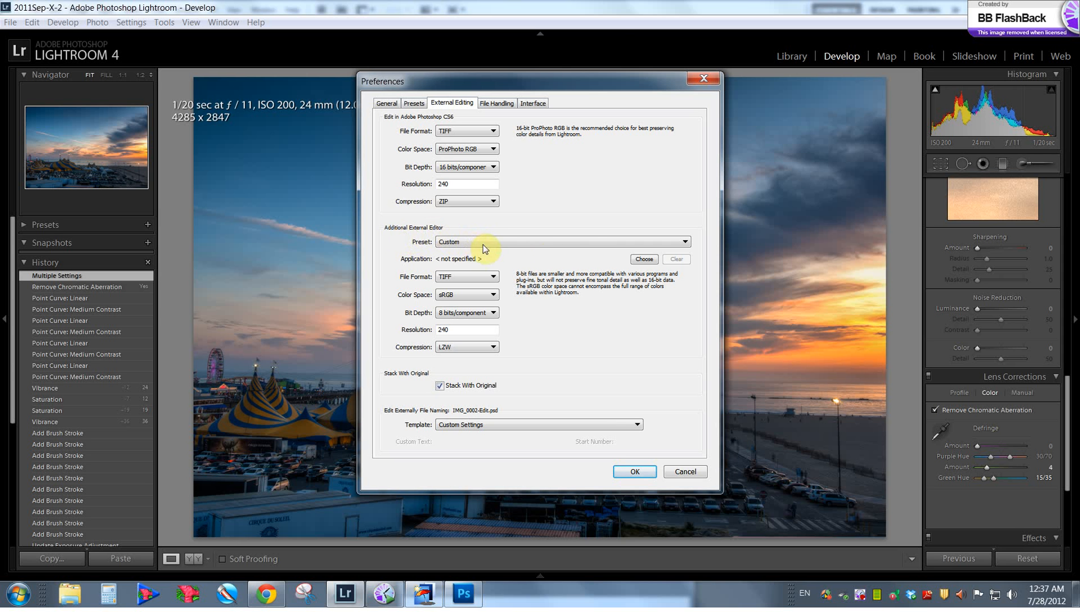
click(643, 259)
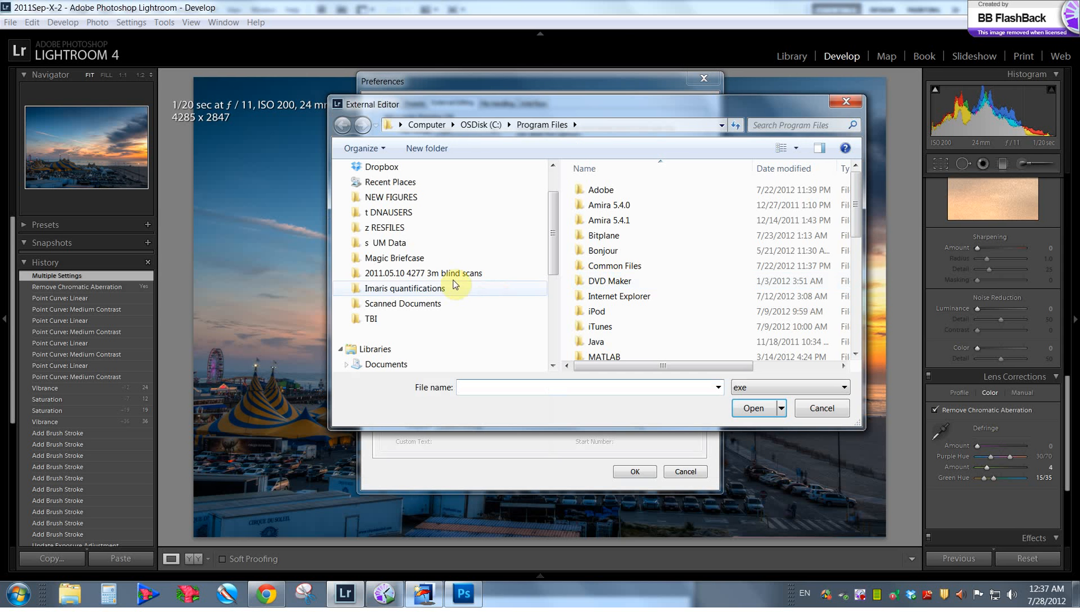
drag(548, 216, 549, 154)
click(434, 188)
click(655, 266)
drag(855, 182, 844, 308)
click(682, 221)
click(756, 408)
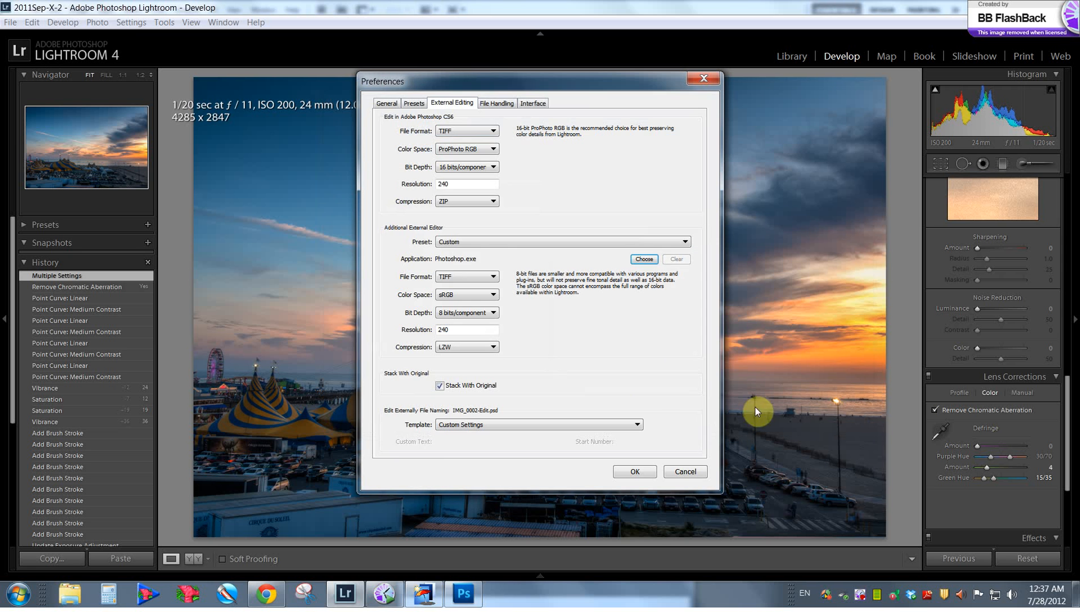
click(634, 472)
Open the photo in Photoshop.exe as a copy with Lightroom adjustments
right_click(519, 296)
mouse_move(568, 345)
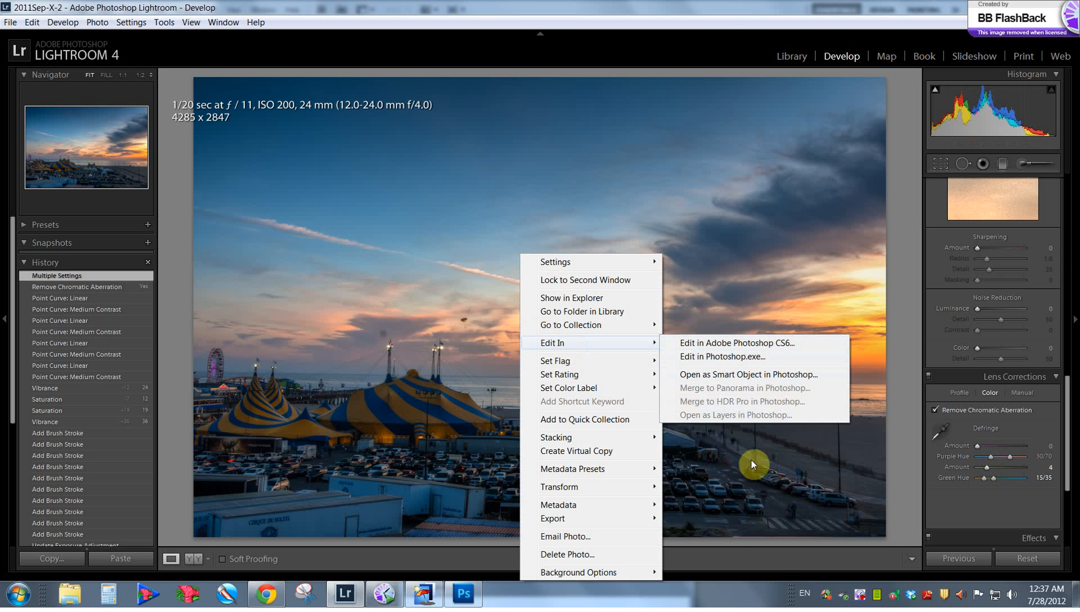
click(881, 335)
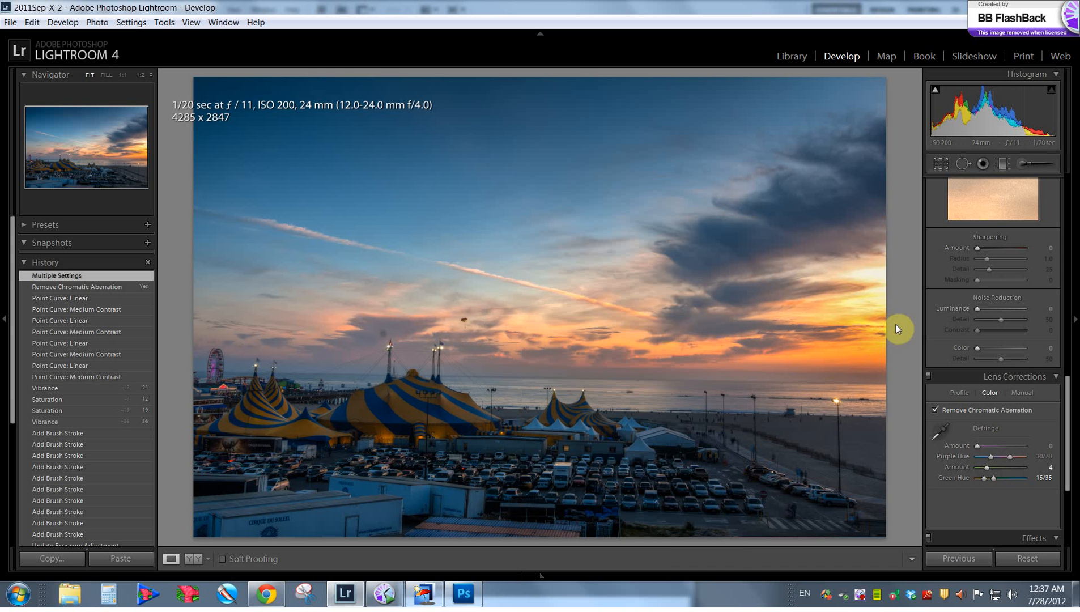
right_click(602, 327)
mouse_move(649, 343)
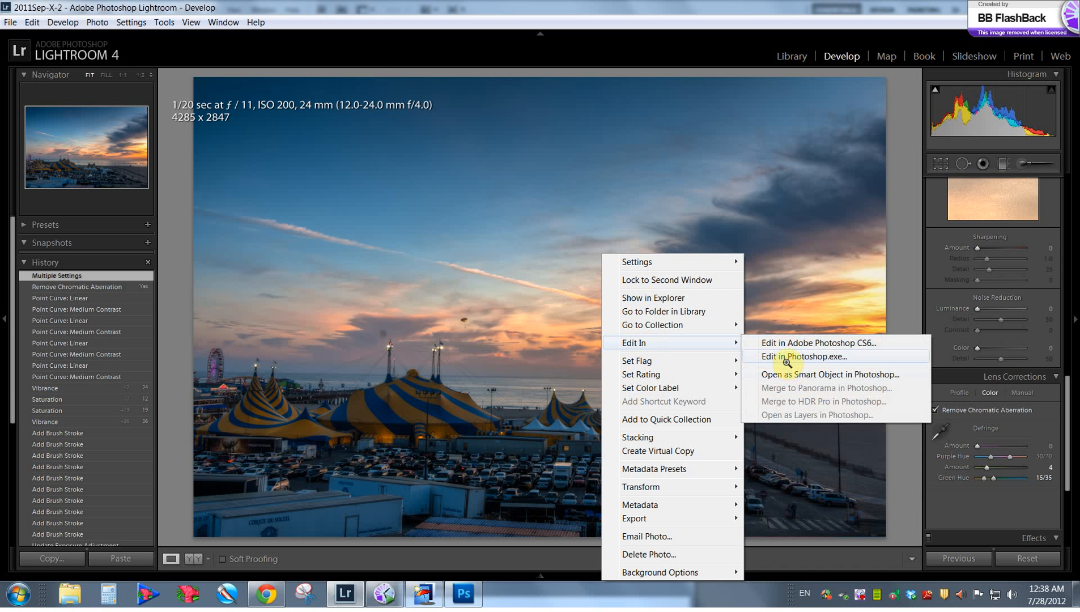
click(786, 360)
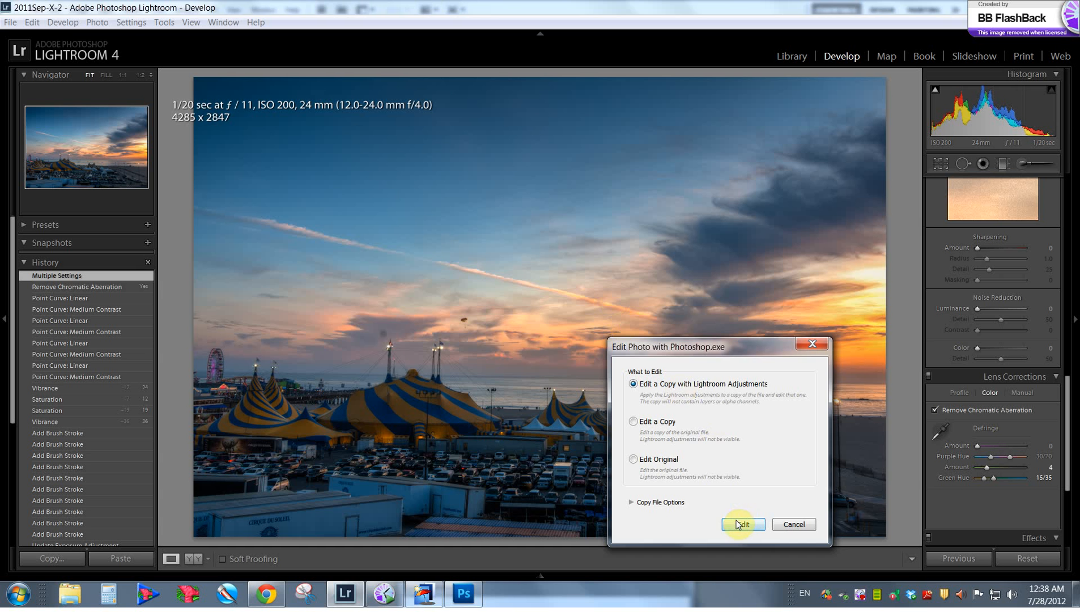
click(738, 524)
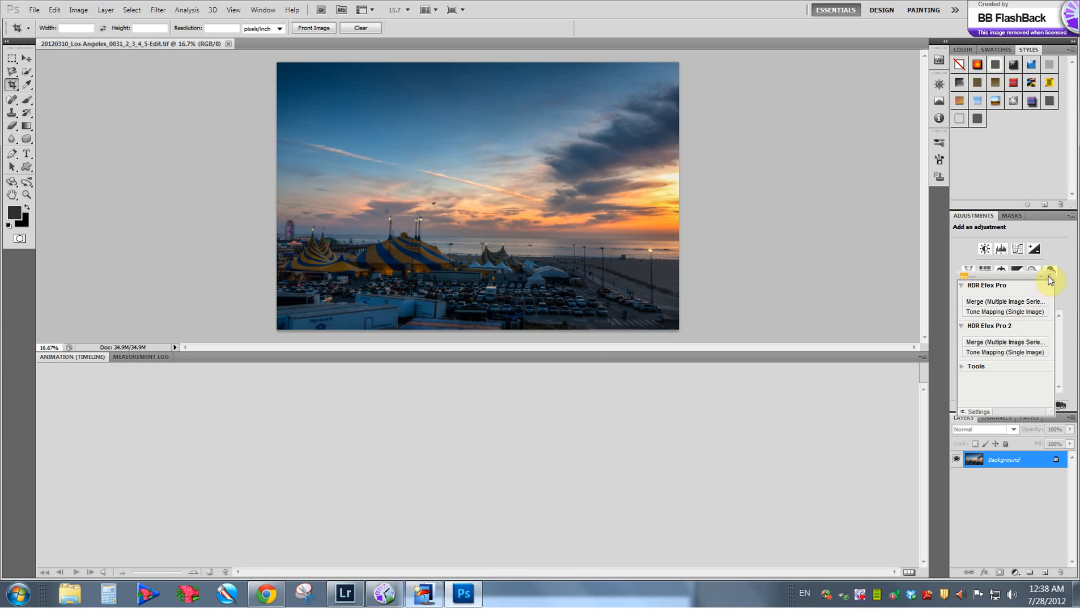
Close the floating HDR Efex Pro panel, hide the Animation panel and fit the image to the screen
click(1049, 277)
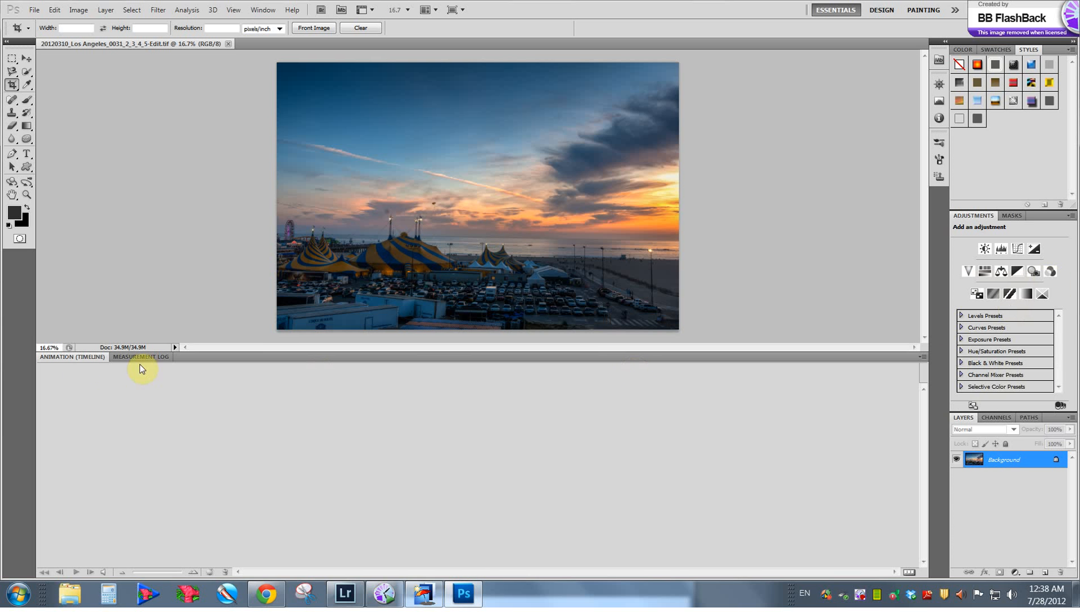
click(263, 10)
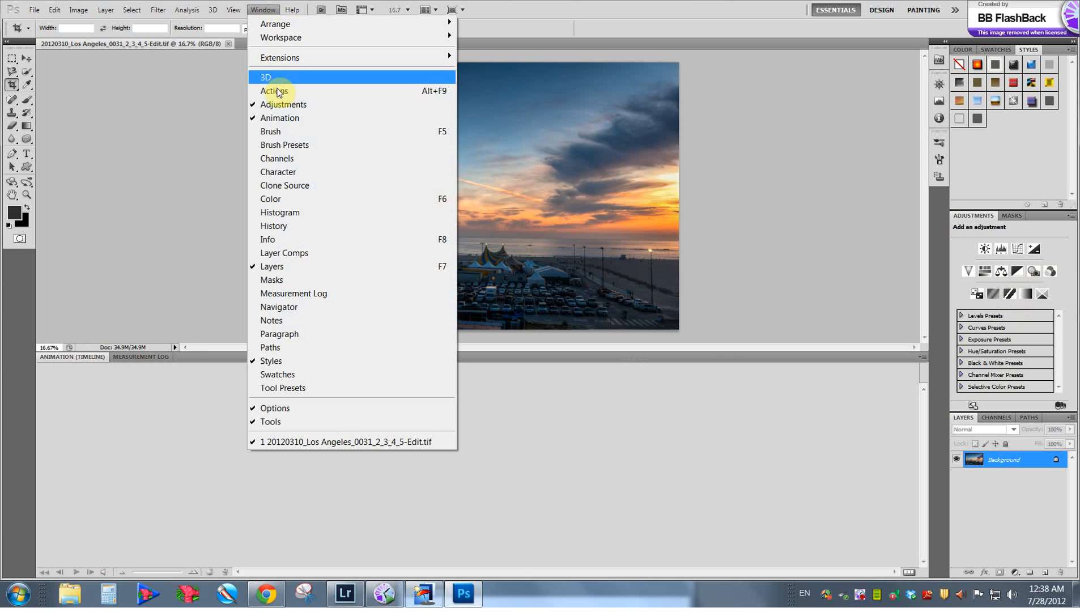
click(279, 117)
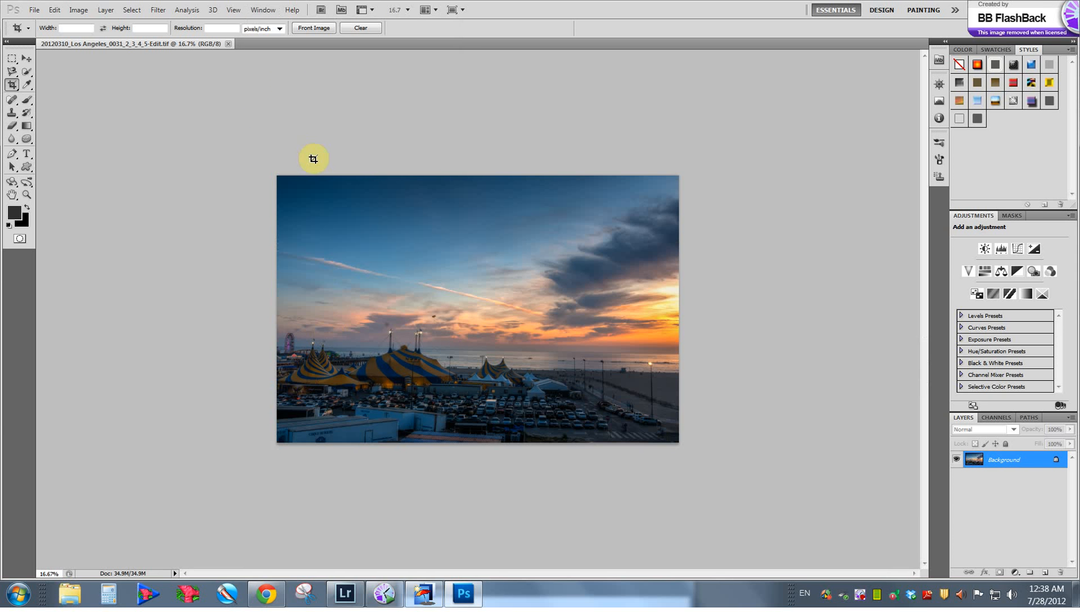
key(z)
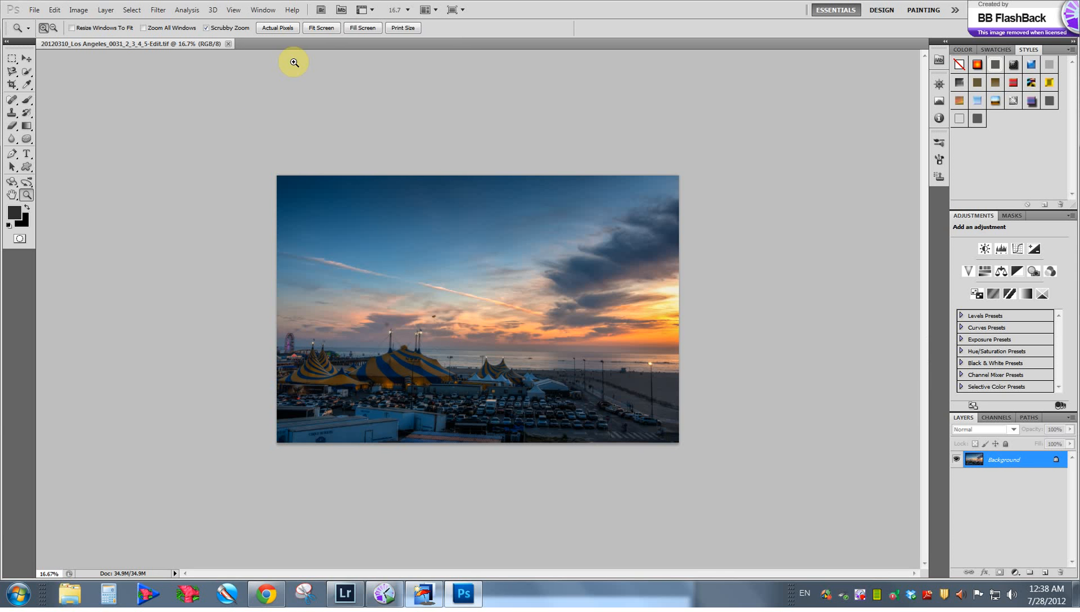
click(309, 26)
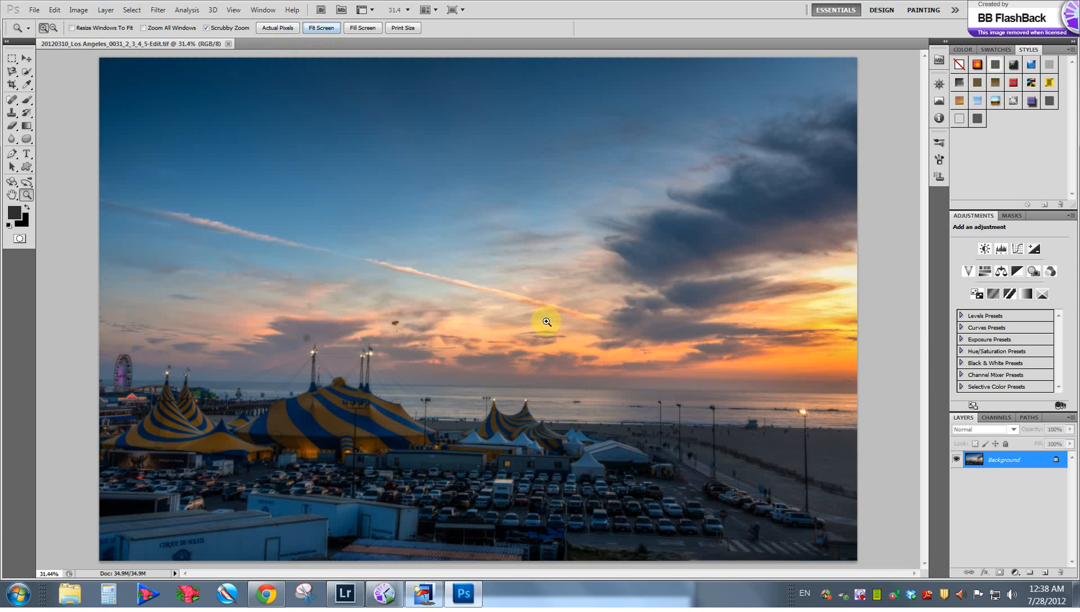
Add a Levels adjustment layer with Auto correction and compare the image with and without it
click(1017, 575)
click(1018, 378)
click(1049, 249)
click(956, 463)
click(956, 463)
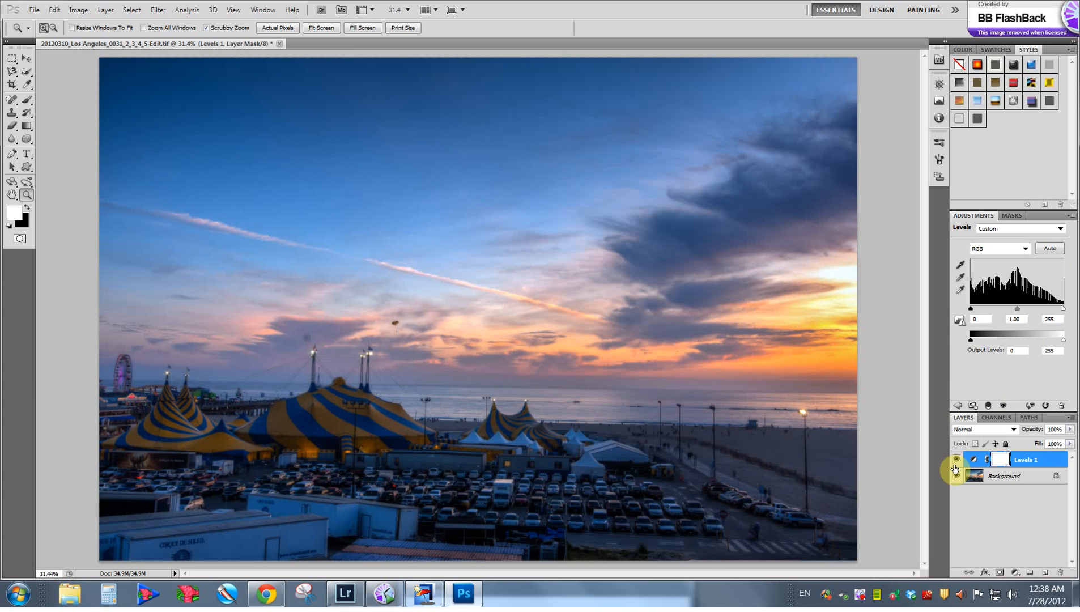
Reduce the Levels layer's opacity to 32%, comparing the image with the layer hidden and shown
click(1069, 430)
drag(1059, 442, 1050, 442)
click(956, 460)
click(957, 460)
click(957, 460)
click(956, 459)
click(957, 460)
click(957, 460)
click(1069, 430)
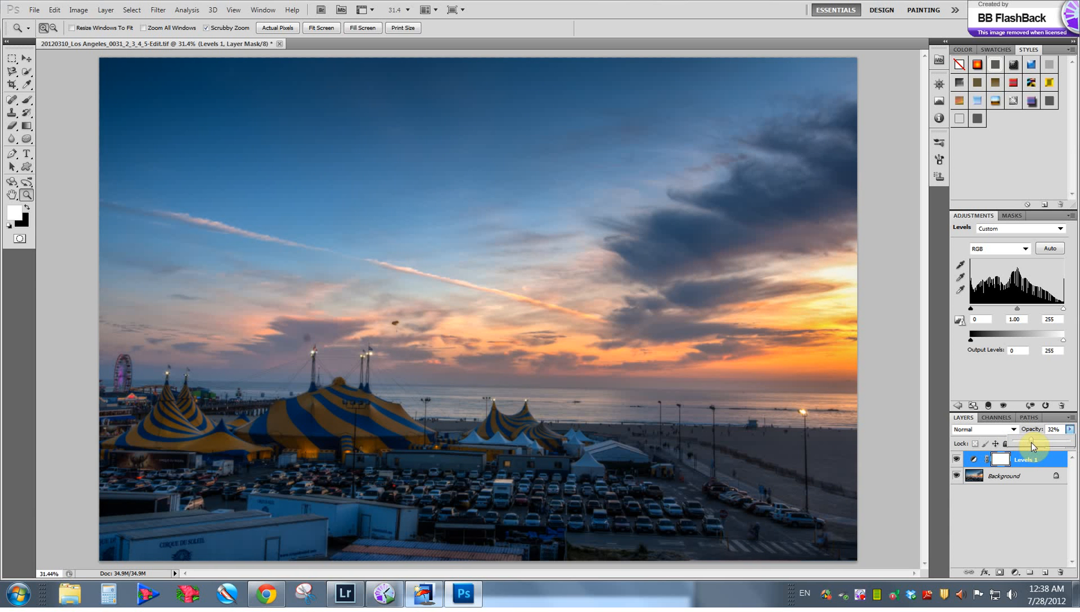
click(1007, 531)
Add a Curves adjustment layer above the Background with a slightly raised highlight point and a darker point at input 74, output 75
click(1004, 481)
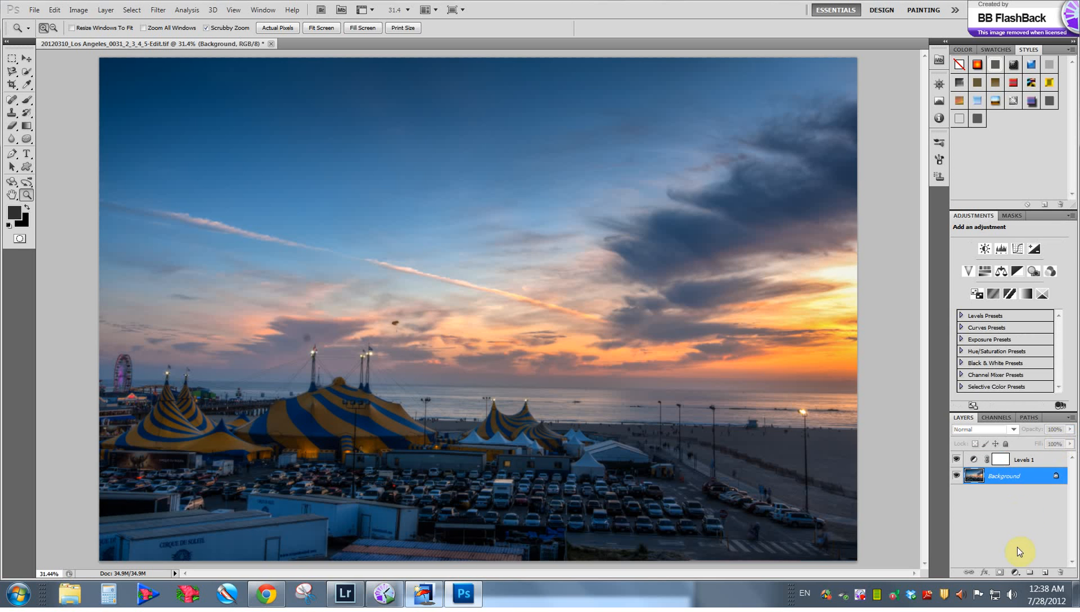
click(1016, 573)
click(1012, 394)
drag(1043, 283, 1042, 279)
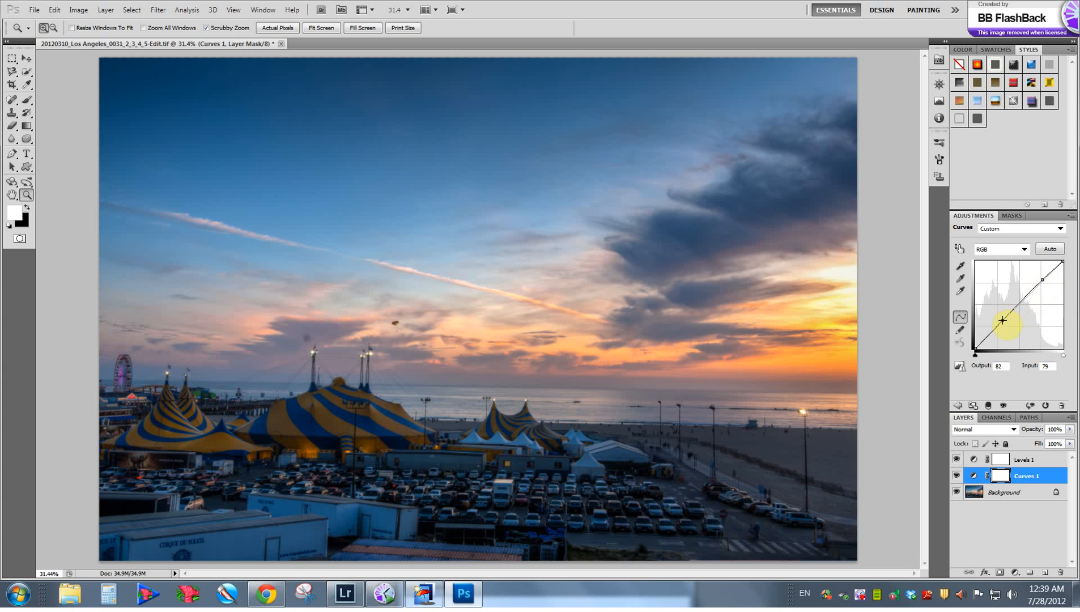
drag(1001, 322, 1001, 322)
click(956, 476)
click(956, 476)
Move the Curves layer above the Levels layer and compare the image with both adjustments hidden and shown
drag(975, 478, 1007, 459)
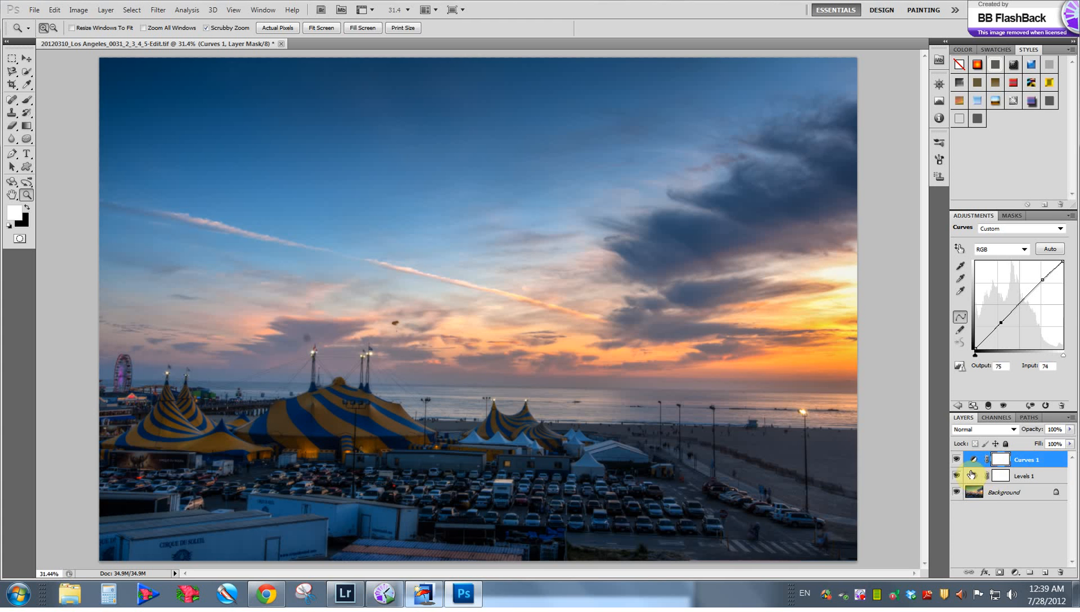
click(956, 476)
click(956, 459)
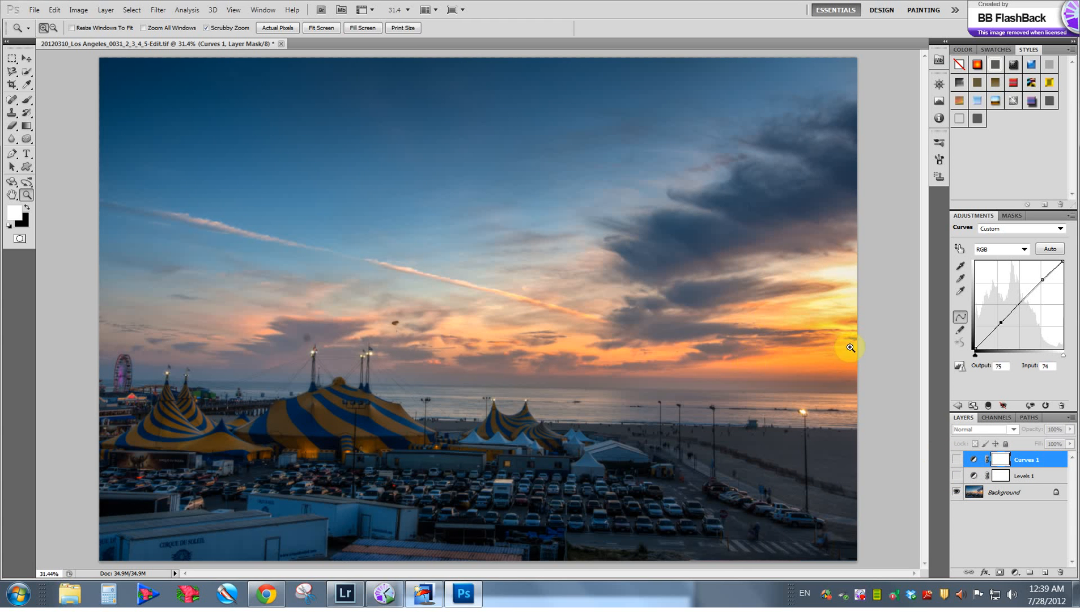
click(956, 476)
click(956, 459)
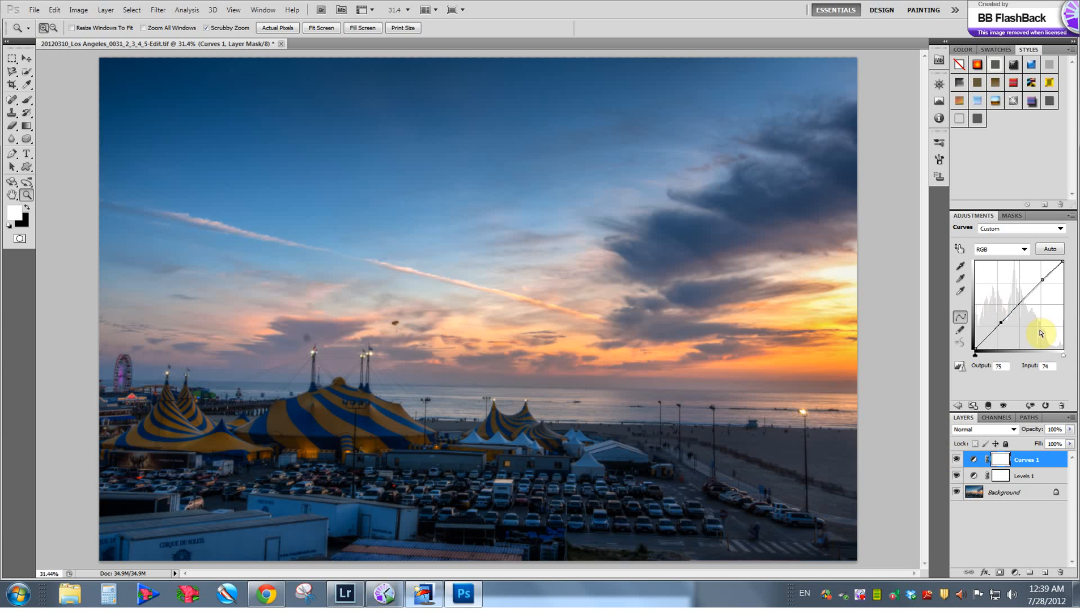
Try lifting the deep shadows with a curve point at input 28, output 34, comparing the image with and without the Curves layer
click(989, 335)
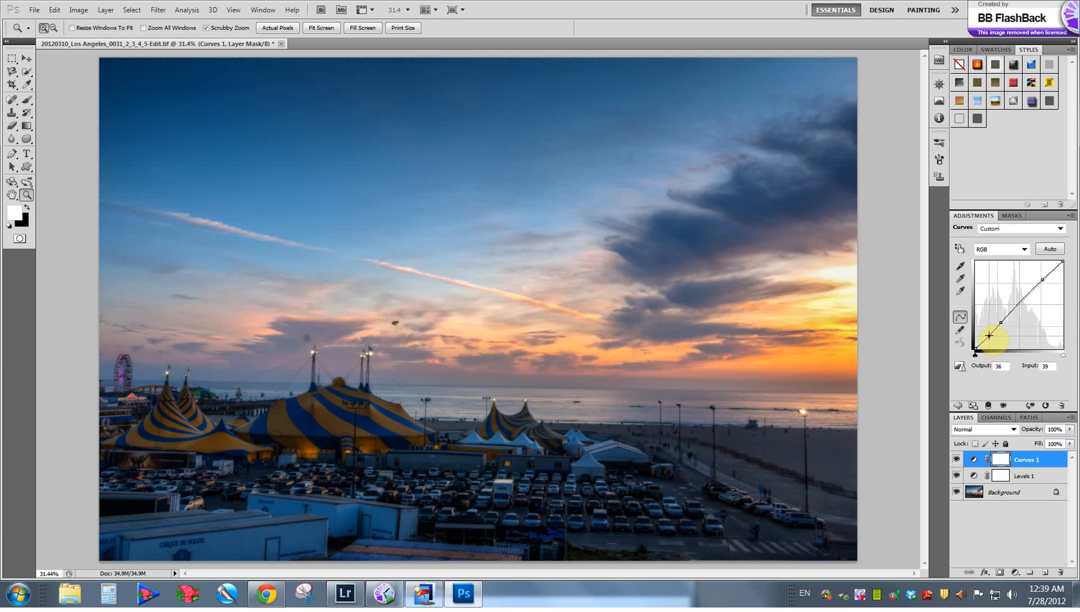
drag(989, 336, 984, 336)
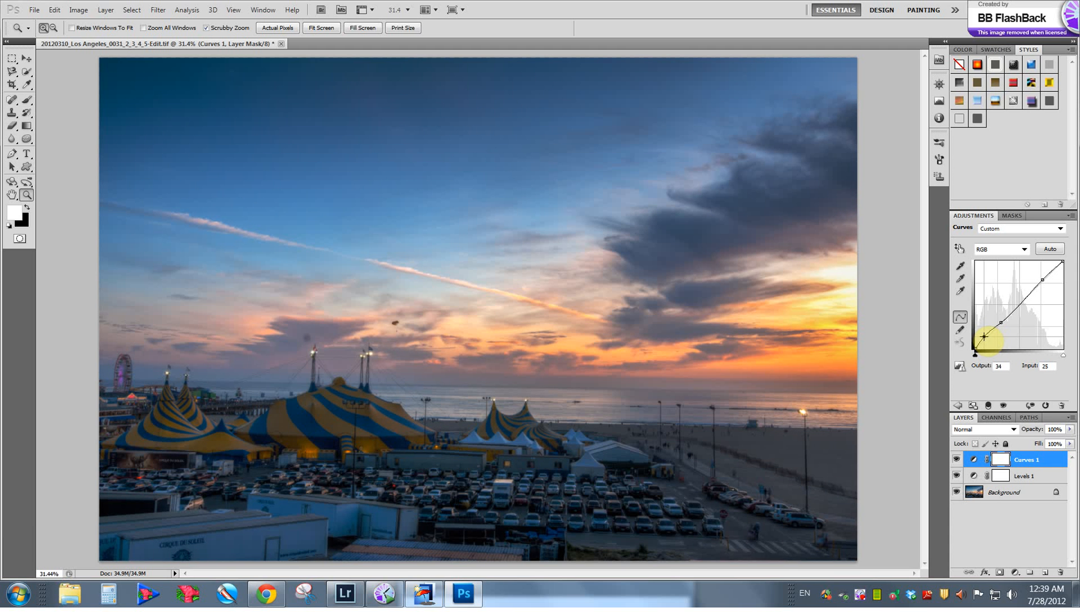
click(957, 460)
click(957, 460)
click(956, 461)
click(957, 461)
click(957, 461)
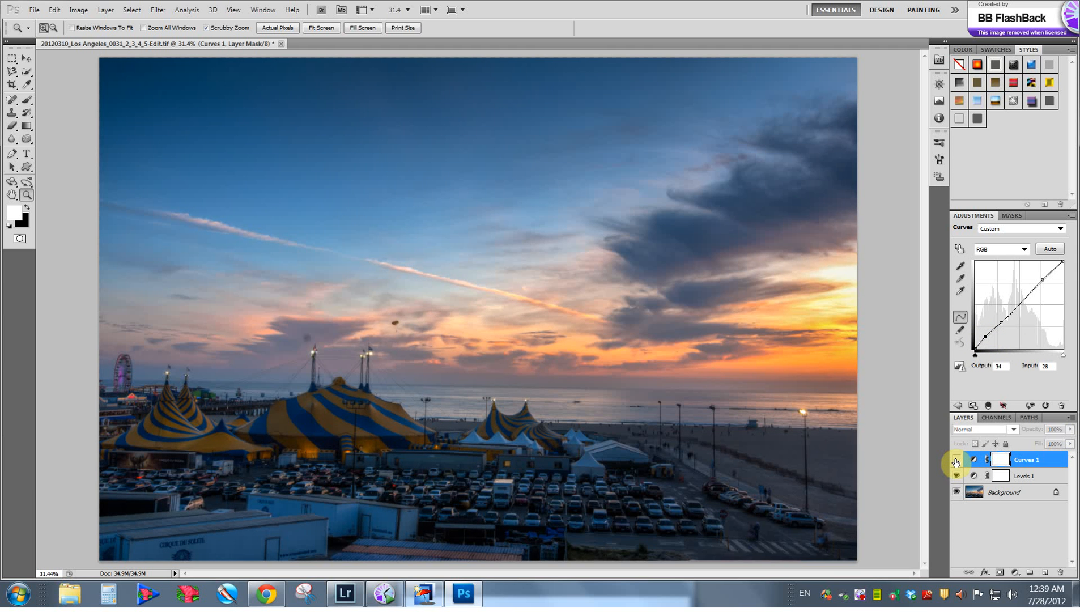
click(957, 461)
click(957, 461)
click(957, 461)
click(957, 460)
click(957, 461)
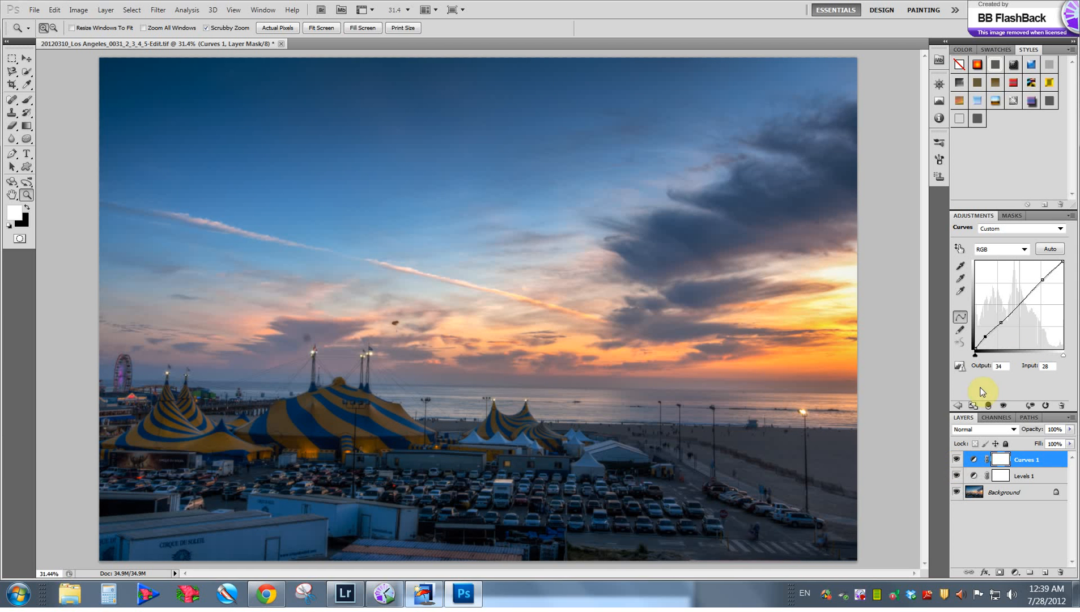
Replace the Curves layer with a new one above Levels, with a slight highlight lift and a point at input 69, output 71
click(1026, 462)
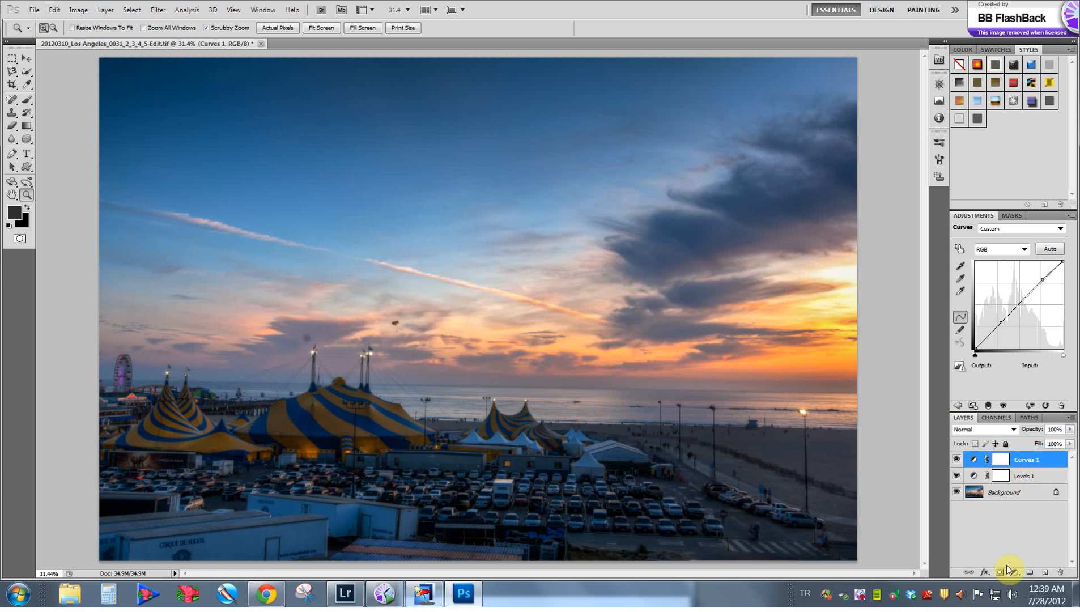
click(1000, 476)
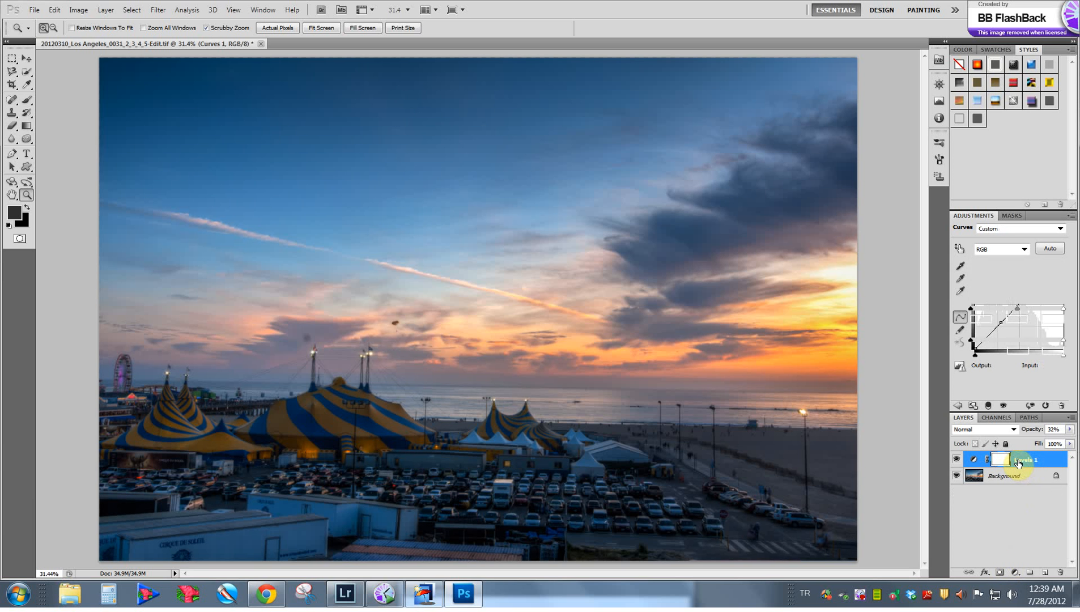
click(1015, 573)
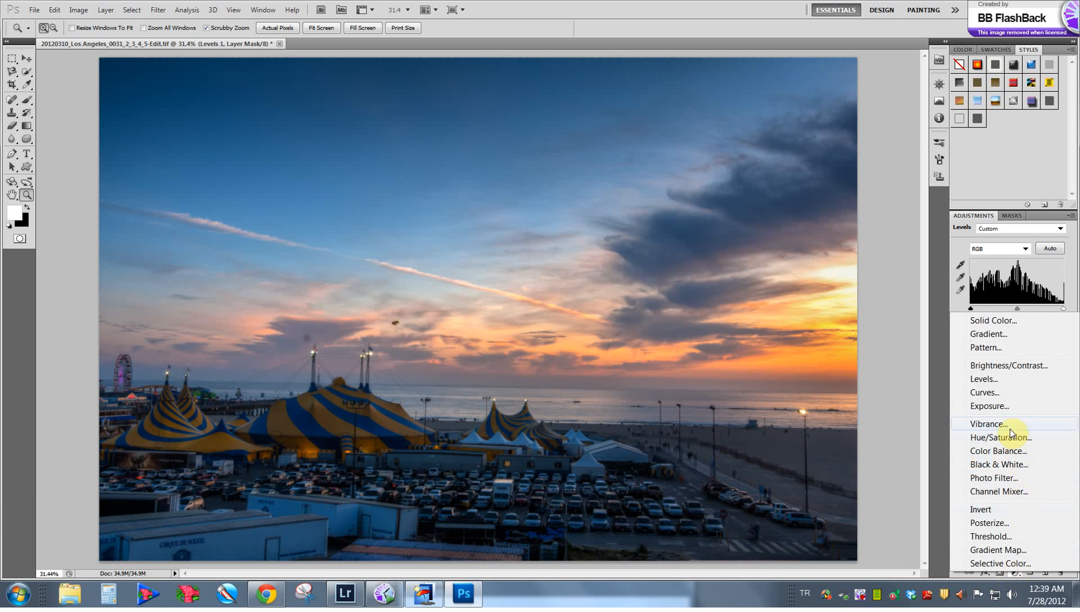
click(1003, 391)
drag(1041, 284, 1040, 282)
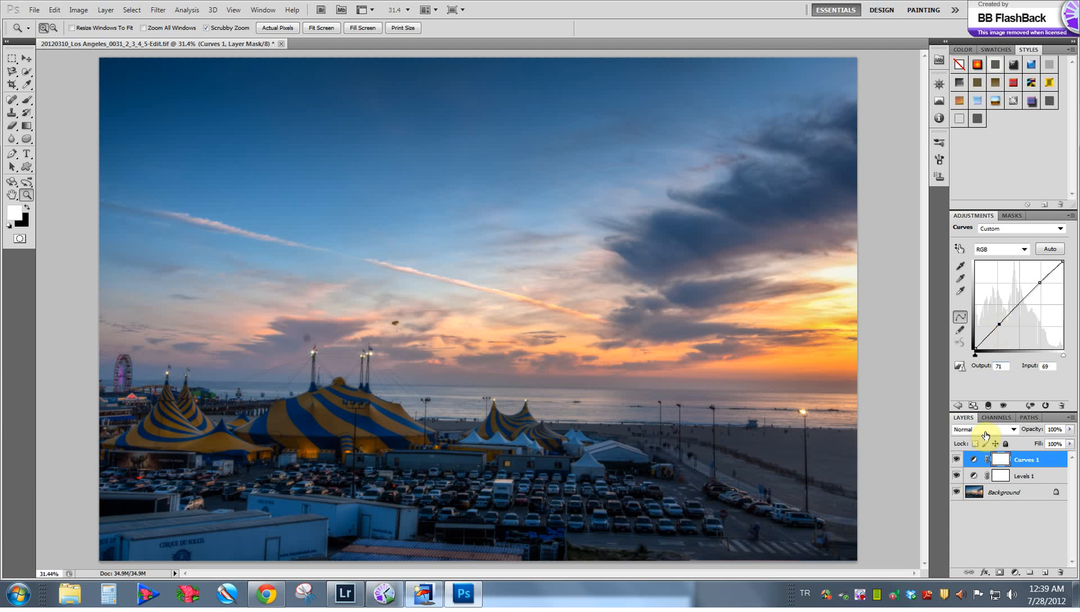
click(957, 460)
click(956, 460)
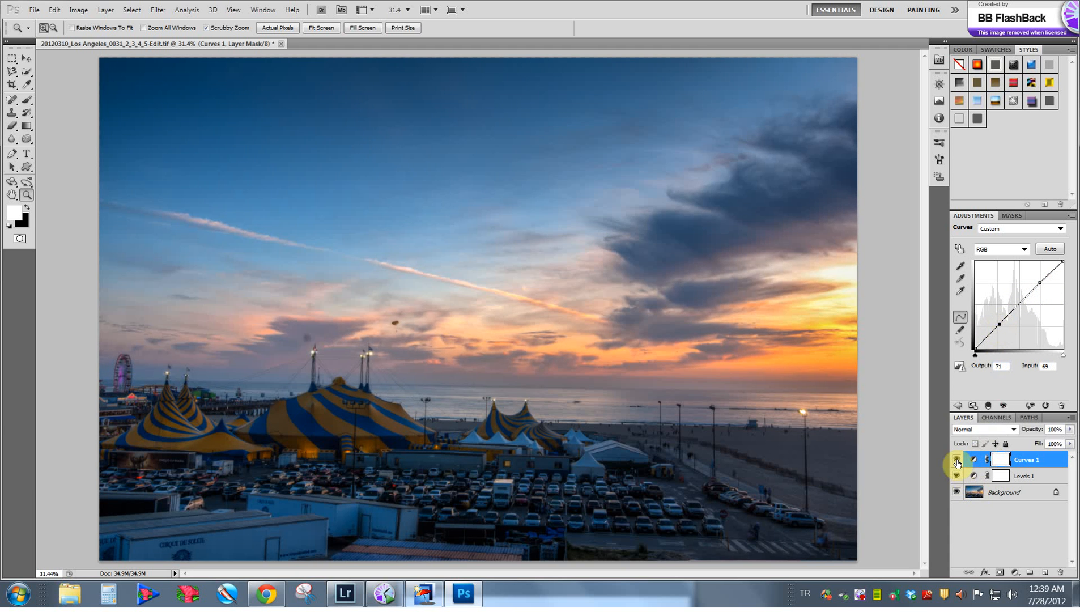
Add a Brightness/Contrast adjustment layer with Brightness 5 and Contrast 10
click(1016, 573)
click(1021, 367)
click(1050, 247)
text(56)
key(Tab)
key(shift+Tab)
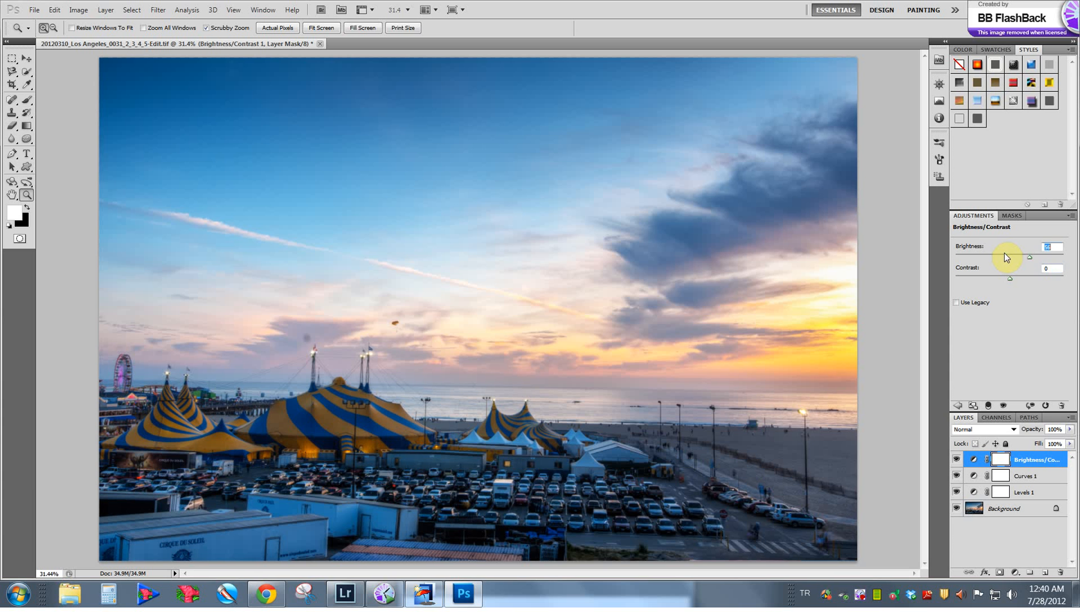
text(5)
key(Tab)
text(10)
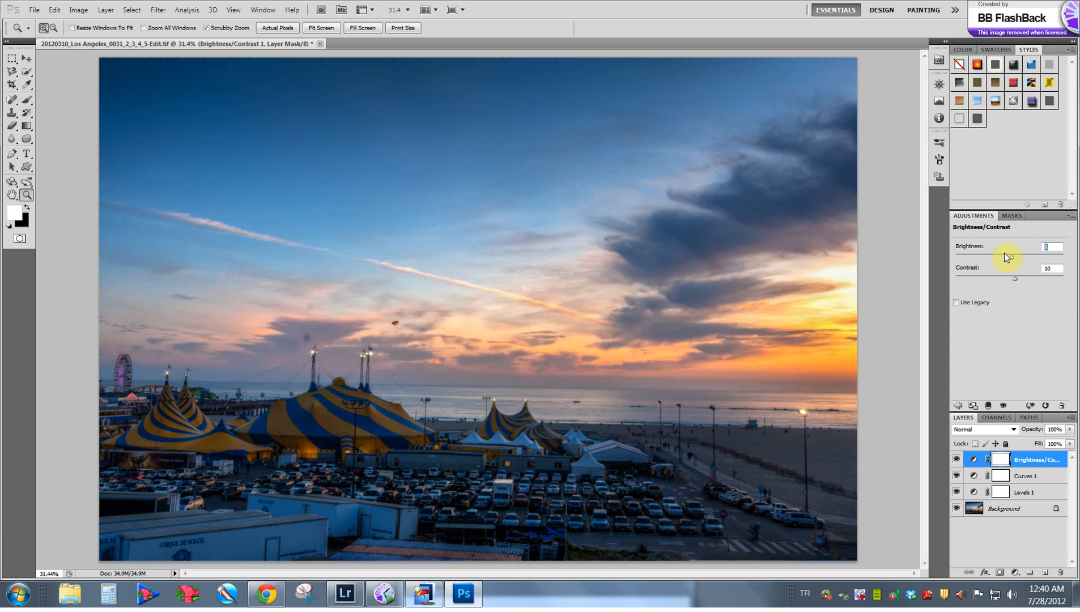
Compare the image with the Brightness/Contrast layer hidden and shown
click(955, 458)
click(955, 458)
click(955, 458)
click(955, 457)
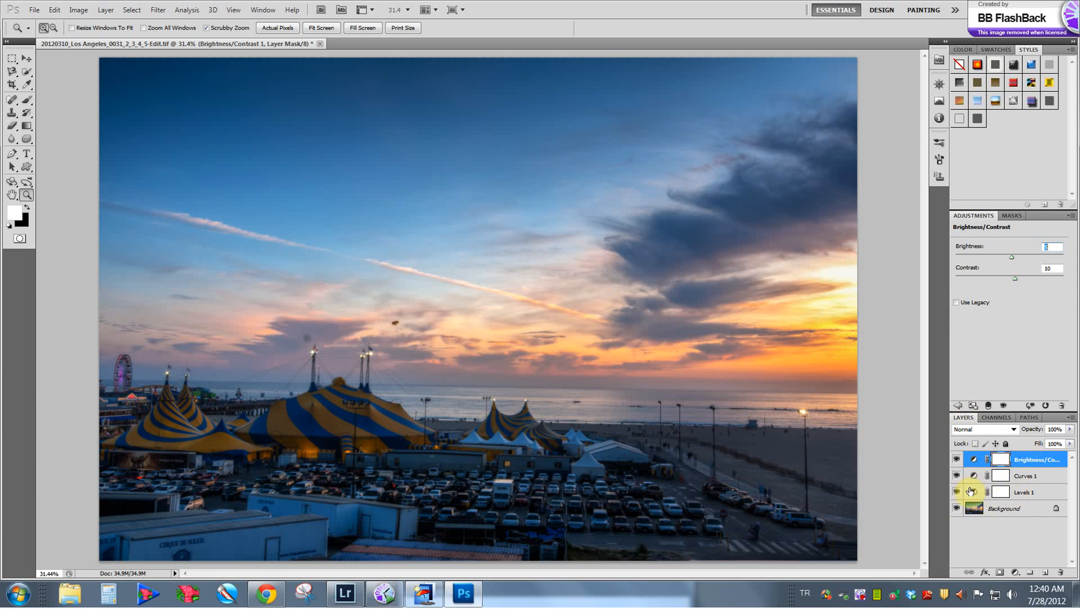
Reduce the Levels layer's opacity to 78%
click(1020, 492)
drag(1070, 431, 1056, 443)
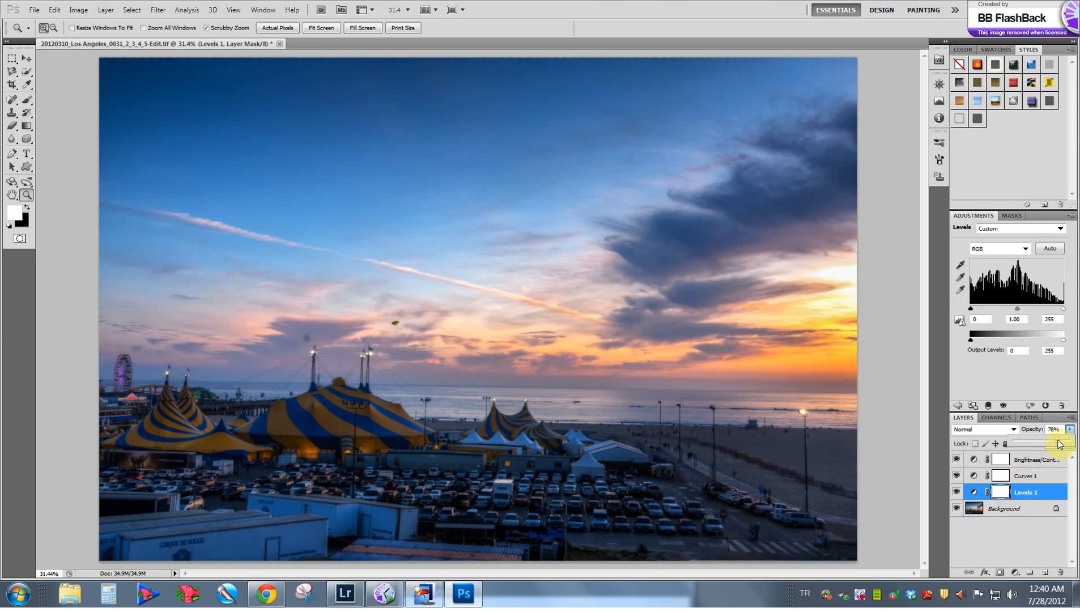
Paint black on the Levels layer's mask with a 50% opacity brush across the clouds and sky above the horizon
click(1012, 494)
click(1012, 495)
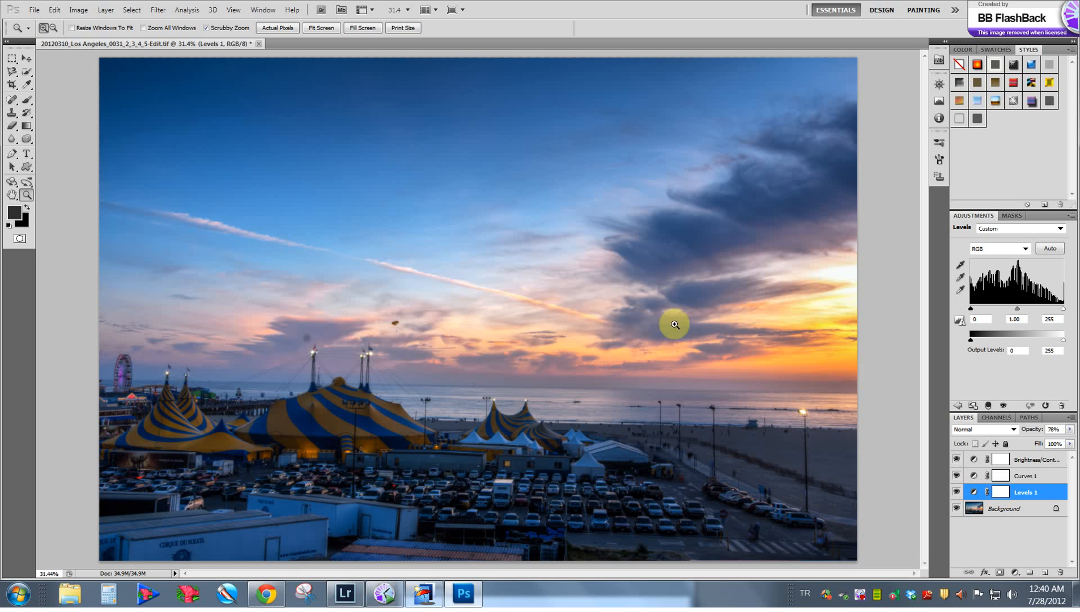
click(999, 497)
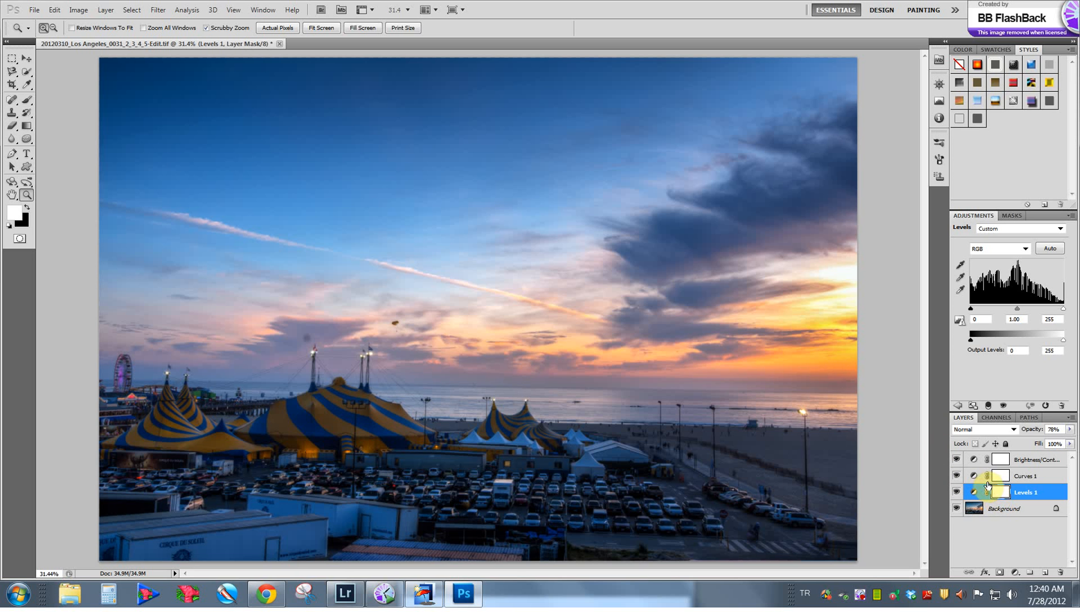
key(b)
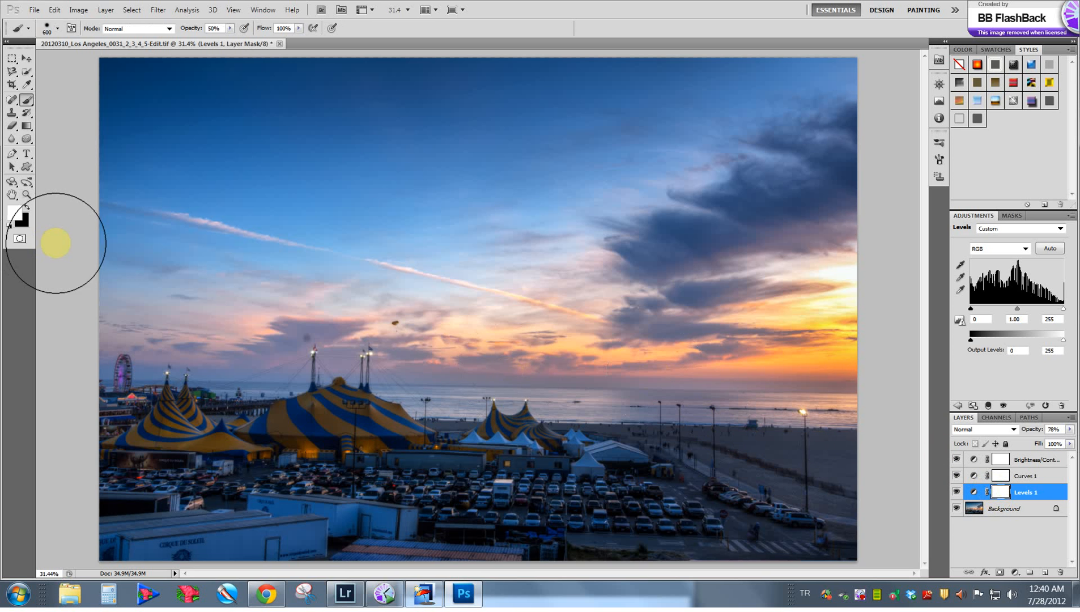
click(26, 207)
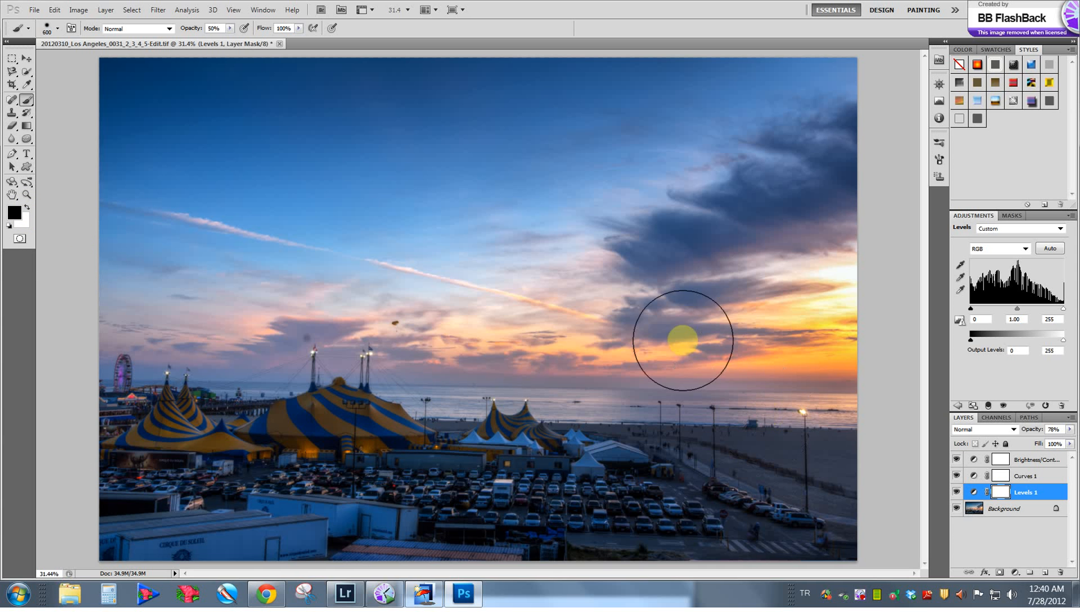
mouse_move(675, 331)
mouse_down()
mouse_move(699, 321)
mouse_move(534, 343)
mouse_move(576, 301)
mouse_move(332, 315)
mouse_move(215, 342)
mouse_up()
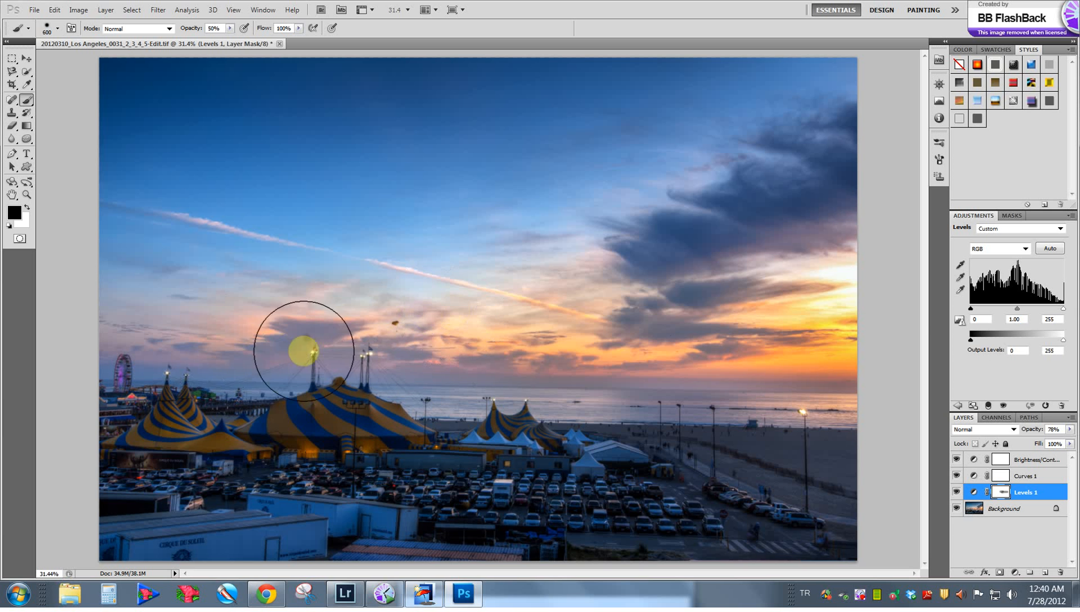
mouse_move(884, 368)
mouse_down()
mouse_move(782, 275)
mouse_move(824, 256)
mouse_move(747, 188)
mouse_move(719, 181)
mouse_move(594, 343)
mouse_move(538, 360)
mouse_move(536, 301)
mouse_move(402, 285)
mouse_move(485, 313)
mouse_move(676, 315)
mouse_move(838, 340)
mouse_move(857, 279)
mouse_move(832, 275)
mouse_move(774, 279)
mouse_move(506, 390)
mouse_move(134, 362)
mouse_move(358, 344)
mouse_move(819, 381)
mouse_move(745, 369)
mouse_move(840, 389)
mouse_move(729, 398)
mouse_move(540, 388)
mouse_move(743, 390)
mouse_move(166, 397)
mouse_move(859, 409)
mouse_move(806, 410)
mouse_move(660, 380)
mouse_move(434, 322)
mouse_move(376, 294)
mouse_move(805, 409)
mouse_move(402, 298)
mouse_move(663, 392)
mouse_move(225, 314)
mouse_move(332, 335)
mouse_move(574, 345)
mouse_move(458, 306)
mouse_move(330, 289)
mouse_move(94, 323)
mouse_move(445, 273)
mouse_move(552, 308)
mouse_move(790, 330)
mouse_move(814, 351)
mouse_move(188, 340)
mouse_move(210, 333)
mouse_up()
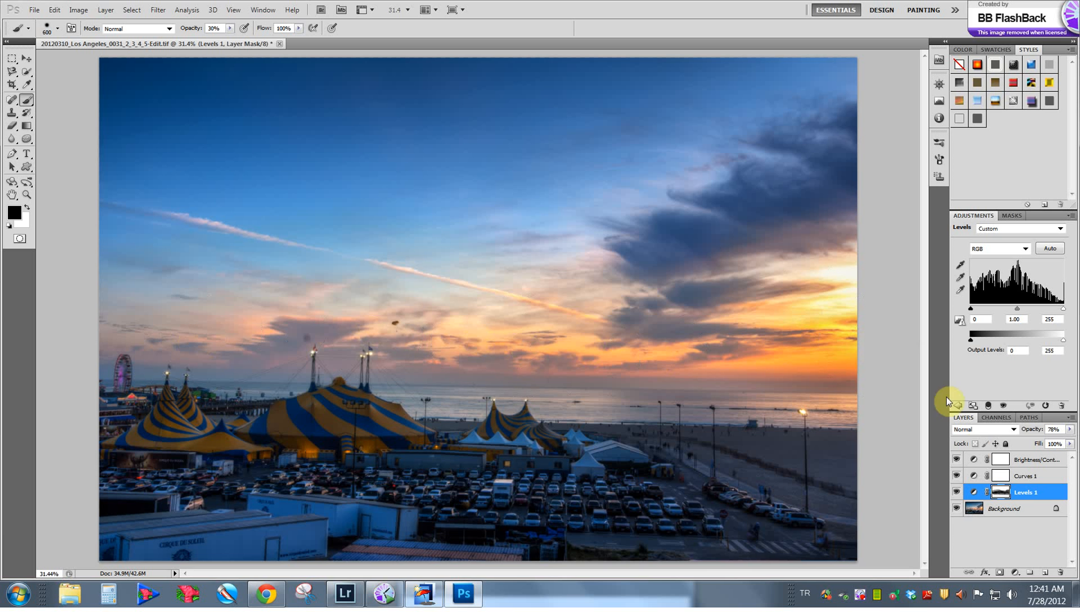
Compare the image with the masked Levels layer hidden and shown
click(957, 493)
click(958, 494)
click(958, 493)
click(958, 496)
click(958, 496)
click(958, 496)
click(958, 498)
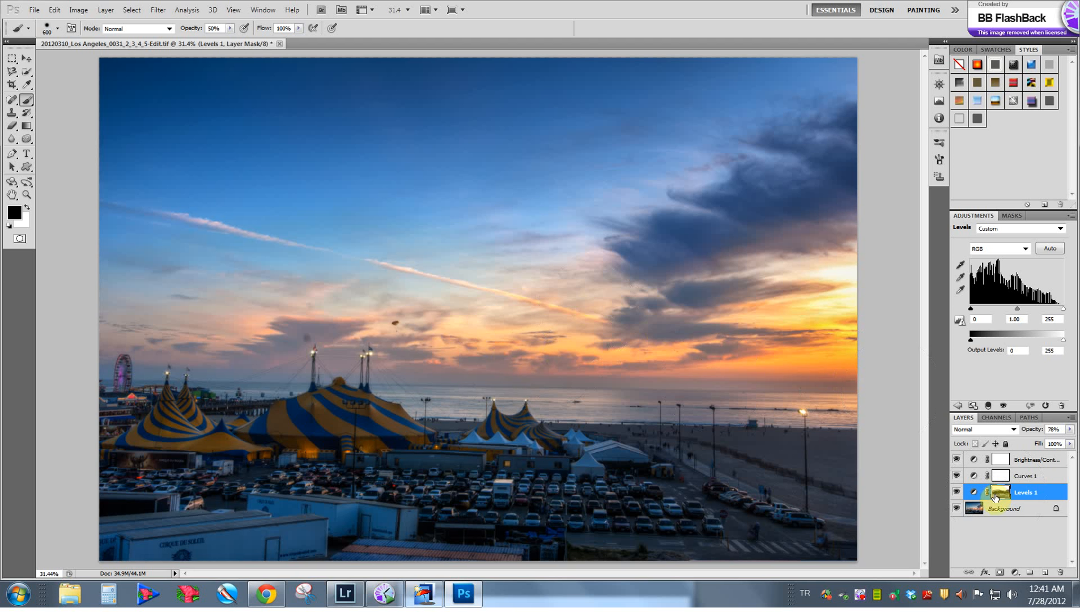
Merge the three adjustment layers with the Background and duplicate the merged layer
click(1006, 508)
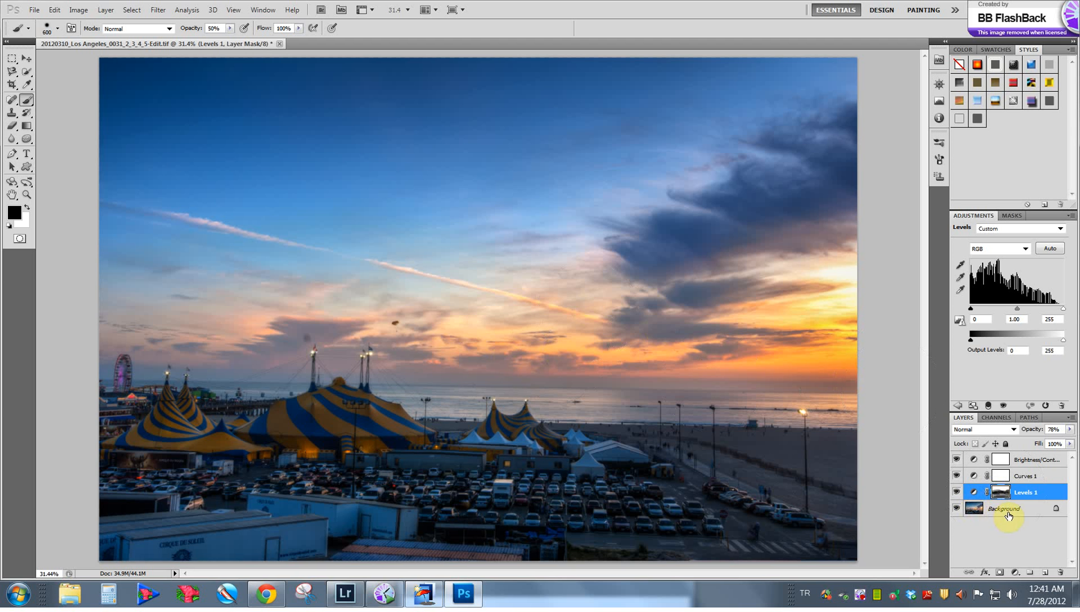
shift+click(1005, 460)
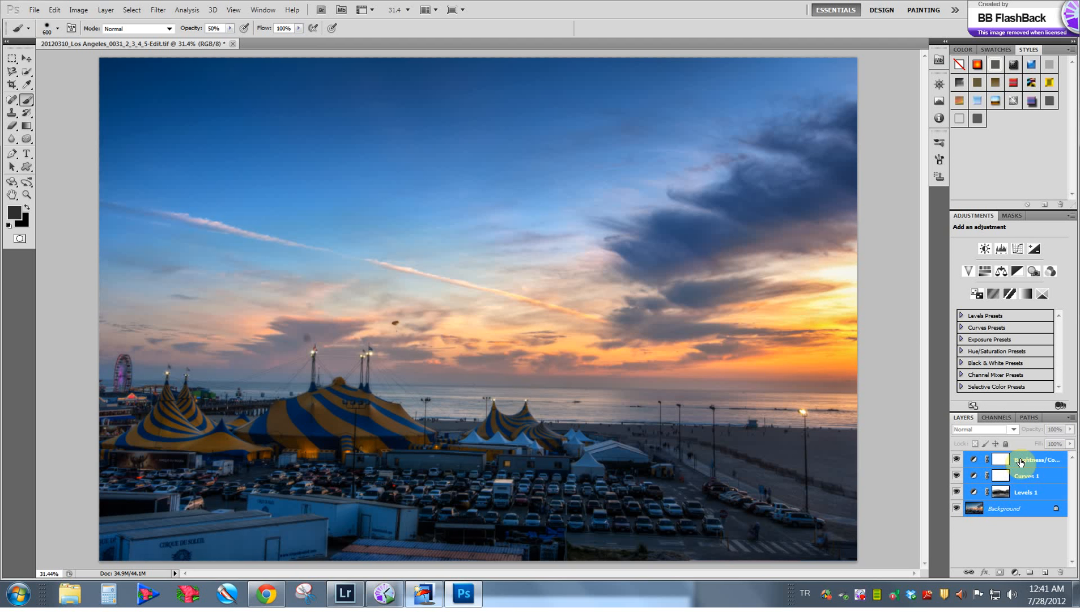
key(ctrl+e)
key(ctrl+j)
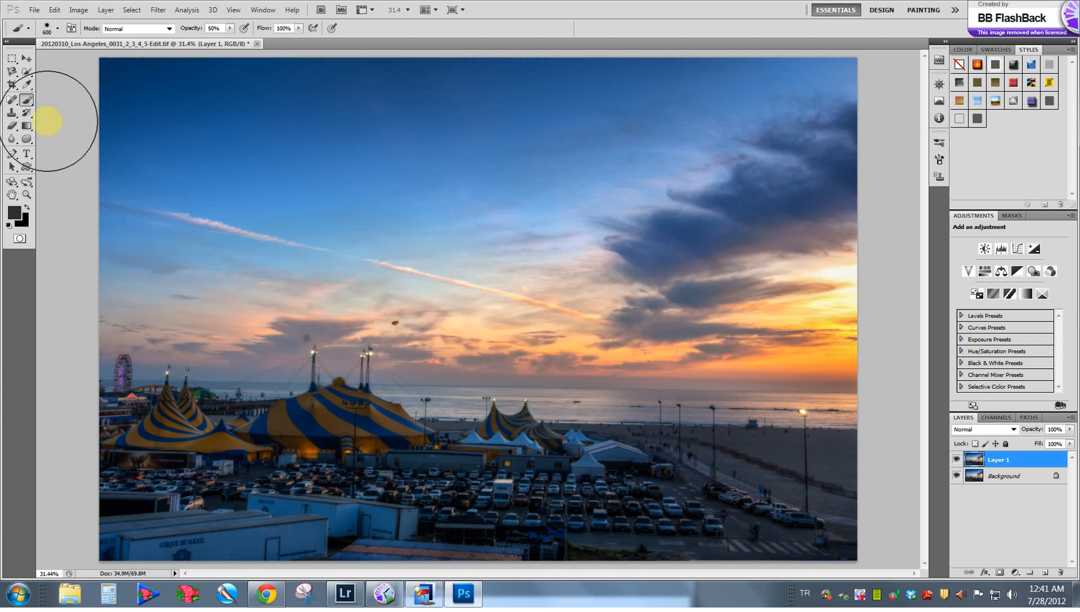
At 100% view, try to remove the dust spot above the contrail's left end with a 27 px content-aware Spot Healing Brush
drag(17, 99, 51, 97)
key(z)
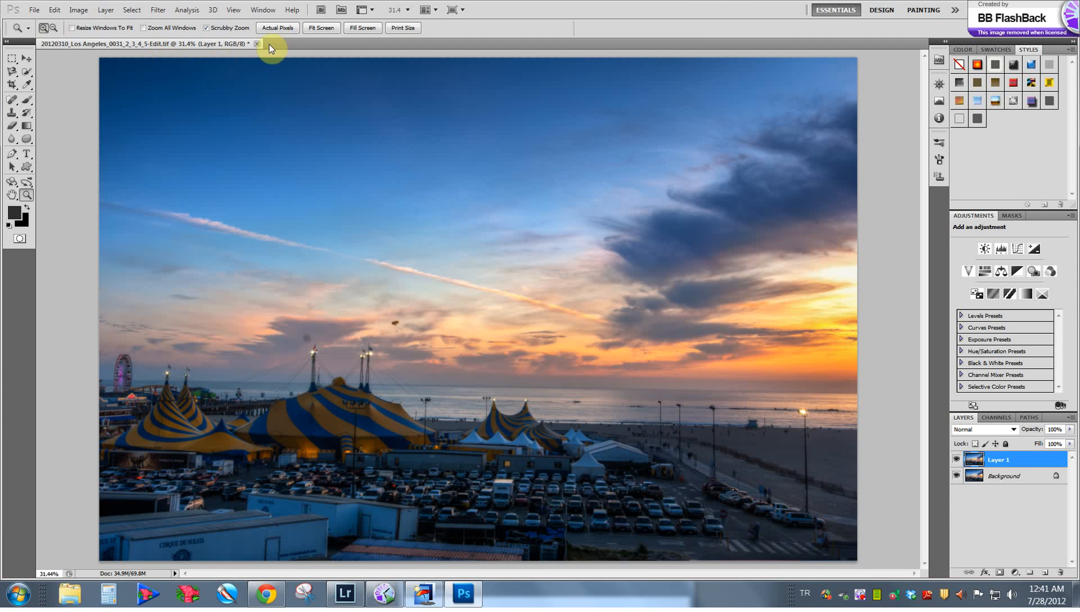
click(286, 31)
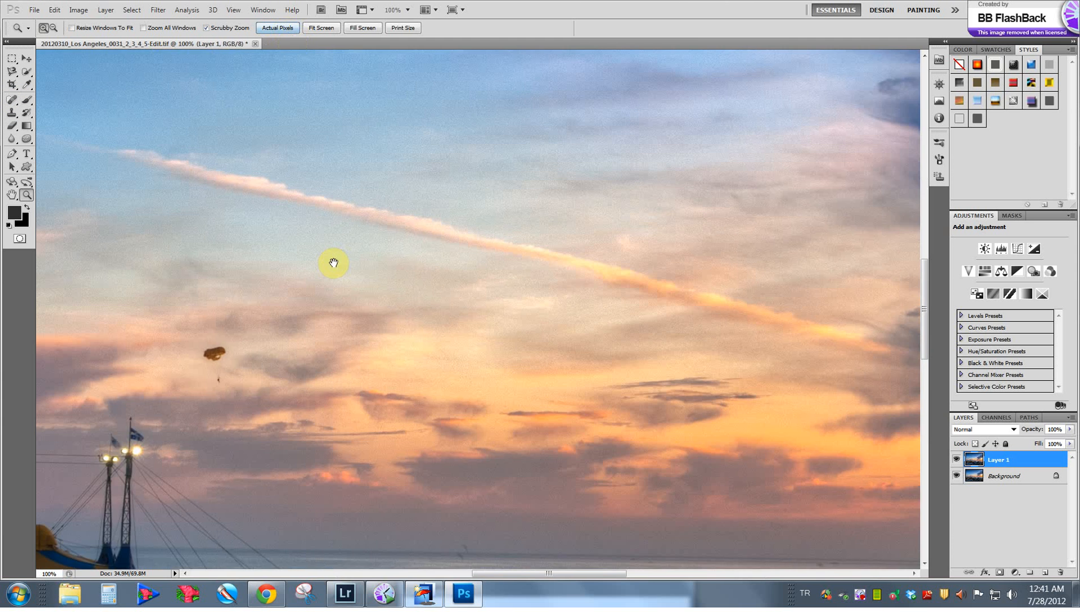
drag(334, 265, 693, 388)
drag(327, 215, 358, 328)
drag(433, 331, 383, 330)
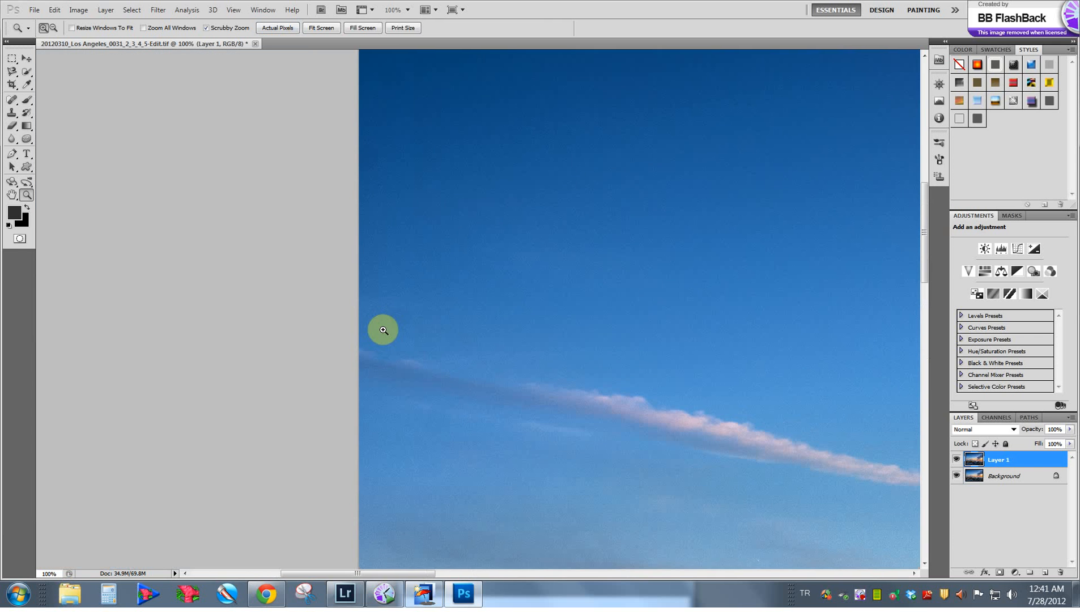
key(j)
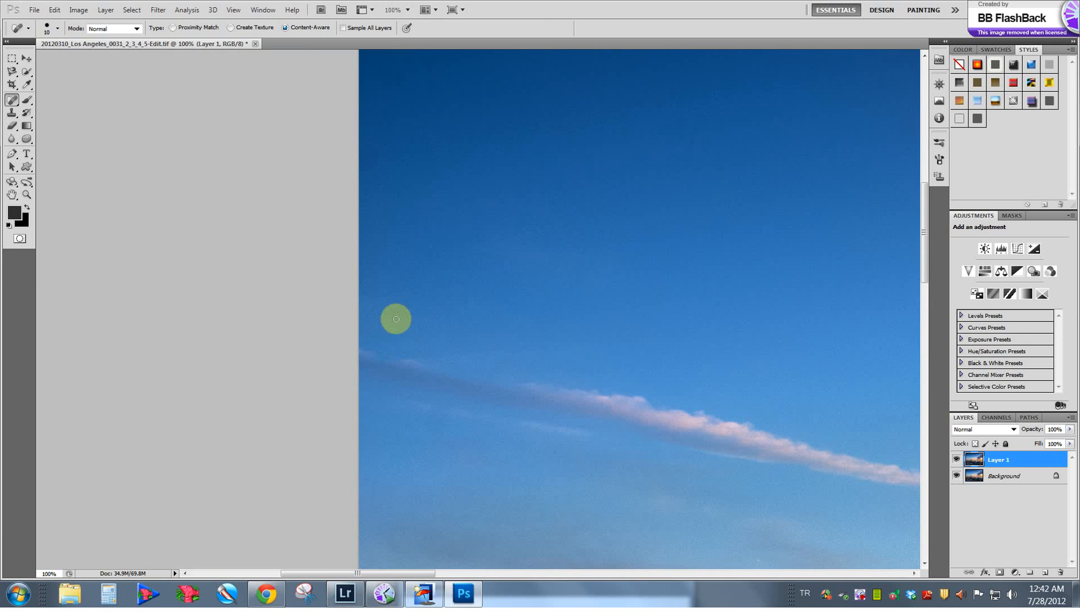
scroll(396, 319, up, 1)
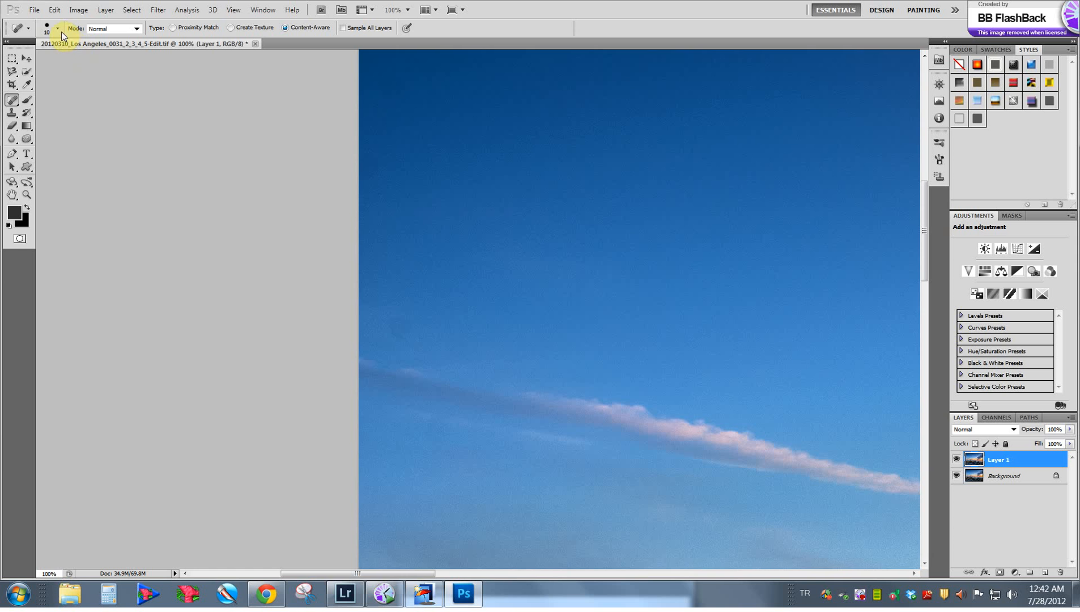
click(57, 28)
drag(23, 56, 32, 57)
click(398, 327)
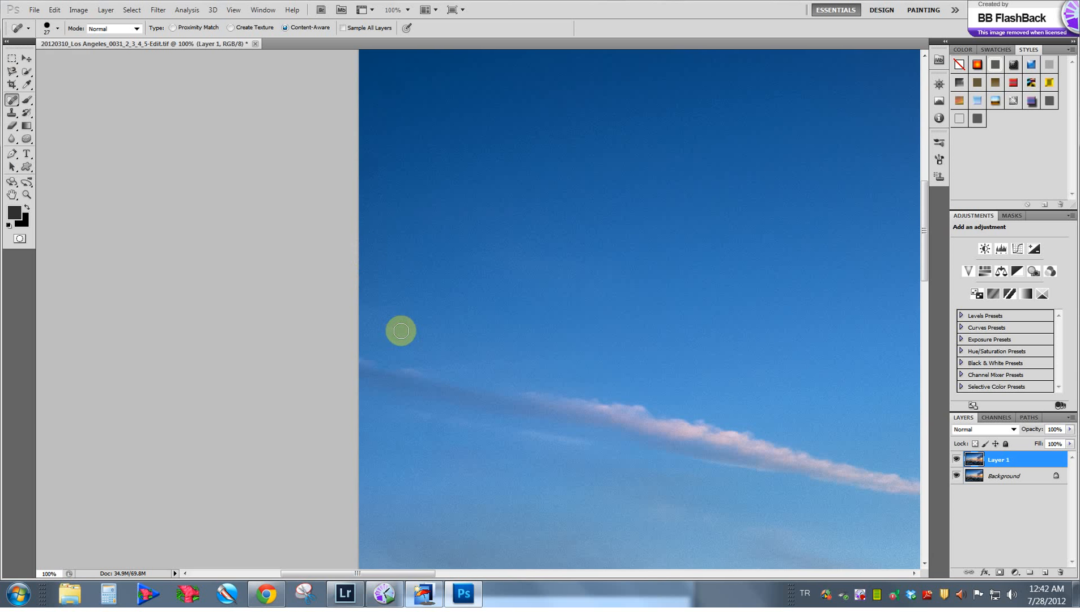
Enlarge the healing brush to 49 px and heal the dust spot above the contrail's left end again
click(58, 28)
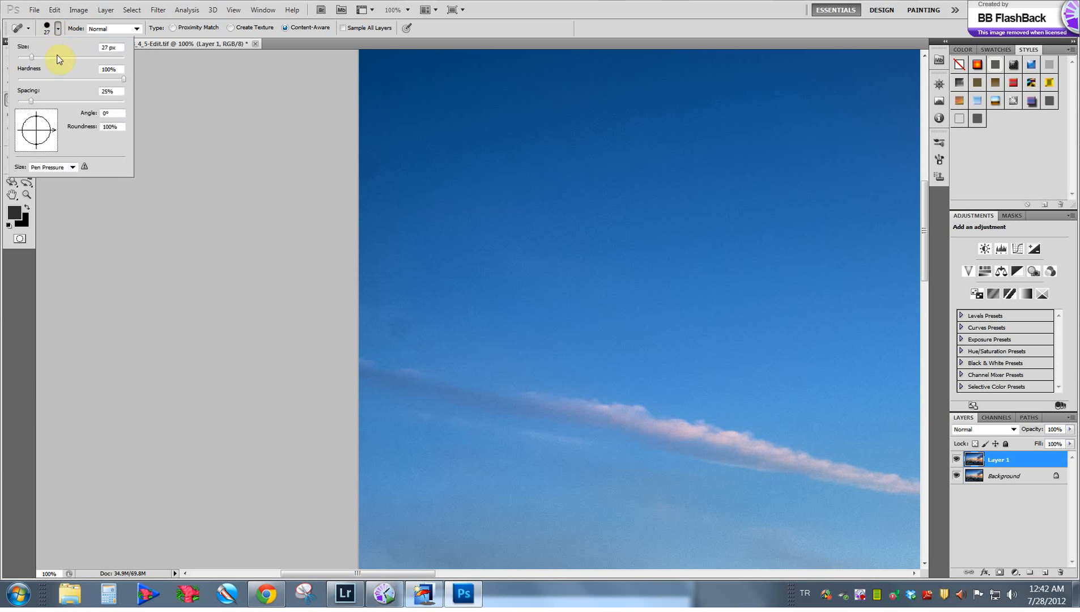
drag(31, 58, 35, 57)
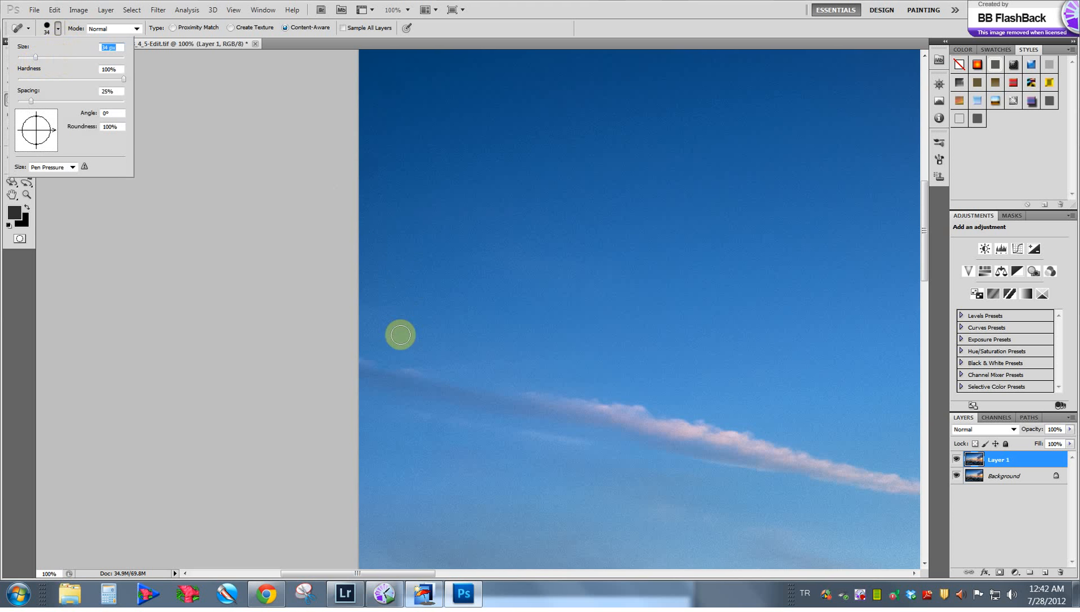
drag(38, 57, 43, 57)
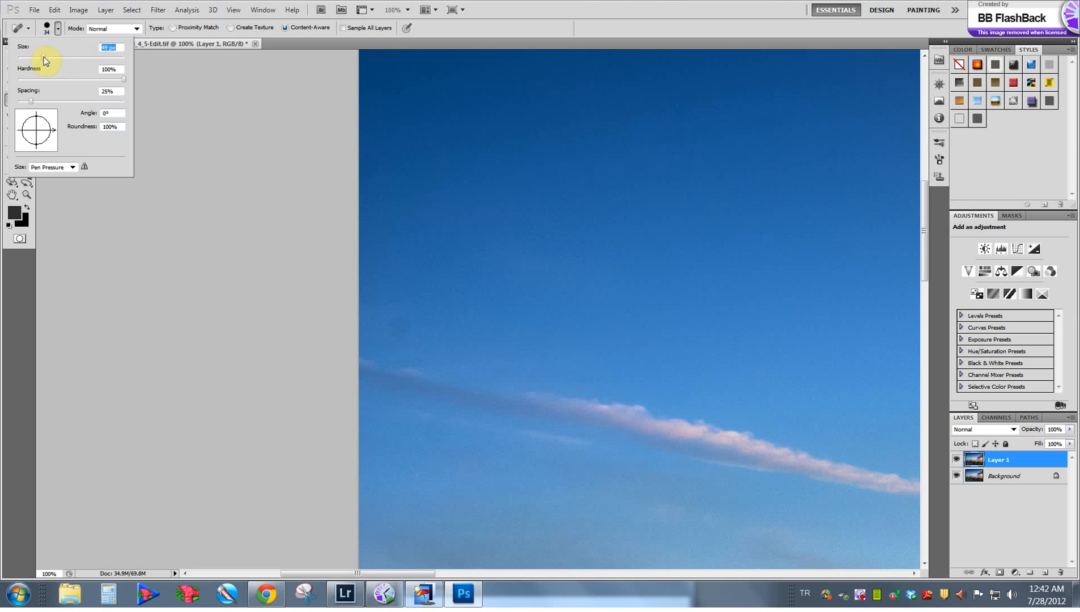
click(399, 329)
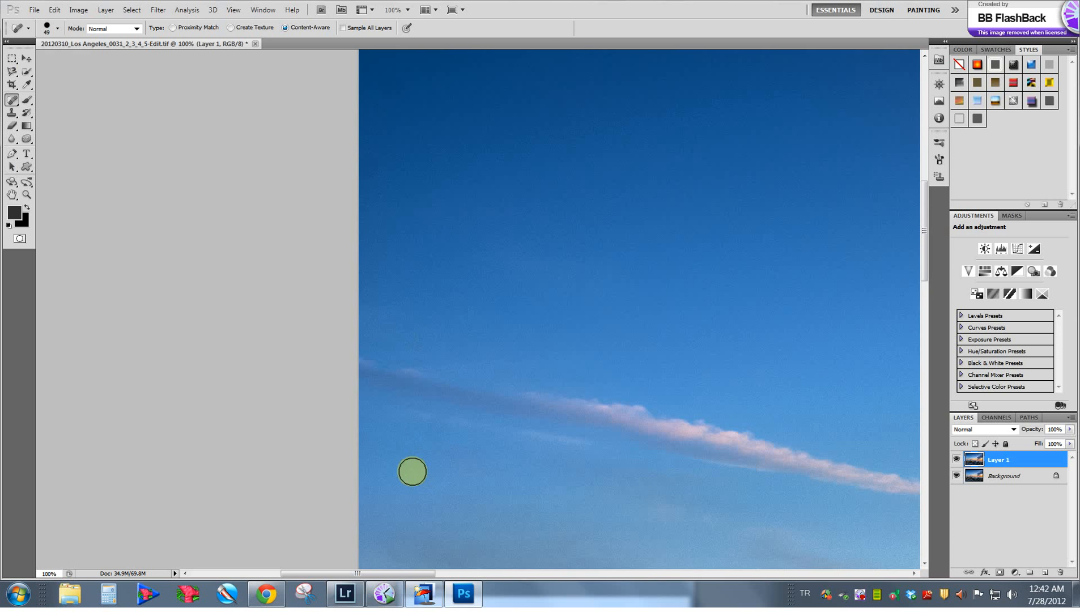
Heal the dark dust spot in the clouds above the big tent's left mast and a patch of sky farther left
drag(350, 377, 288, 415)
mouse_move(834, 425)
mouse_down()
mouse_move(506, 387)
mouse_move(678, 405)
mouse_move(975, 519)
mouse_move(748, 508)
mouse_up()
drag(768, 351, 560, 349)
drag(914, 372, 704, 371)
drag(861, 408, 685, 341)
drag(763, 393, 539, 148)
scroll(516, 174, down, 5)
drag(484, 342, 836, 386)
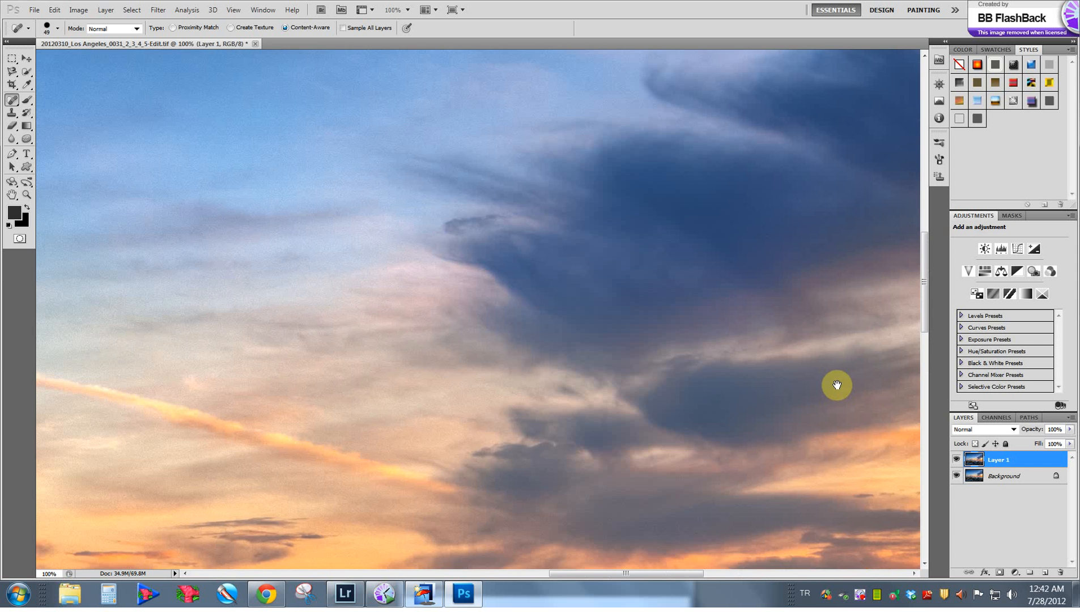
drag(210, 166, 834, 50)
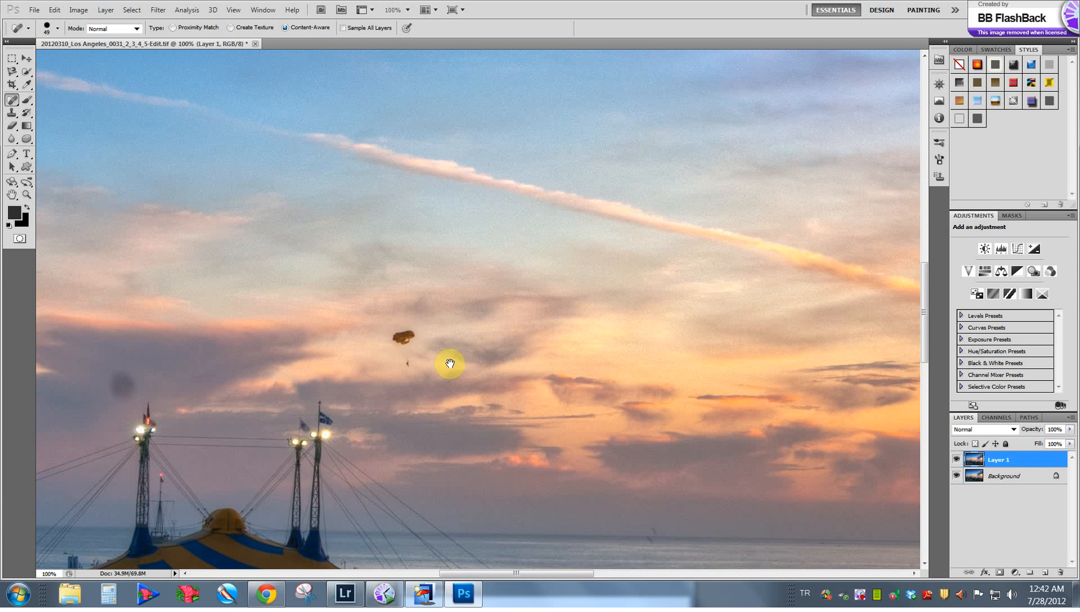
click(121, 386)
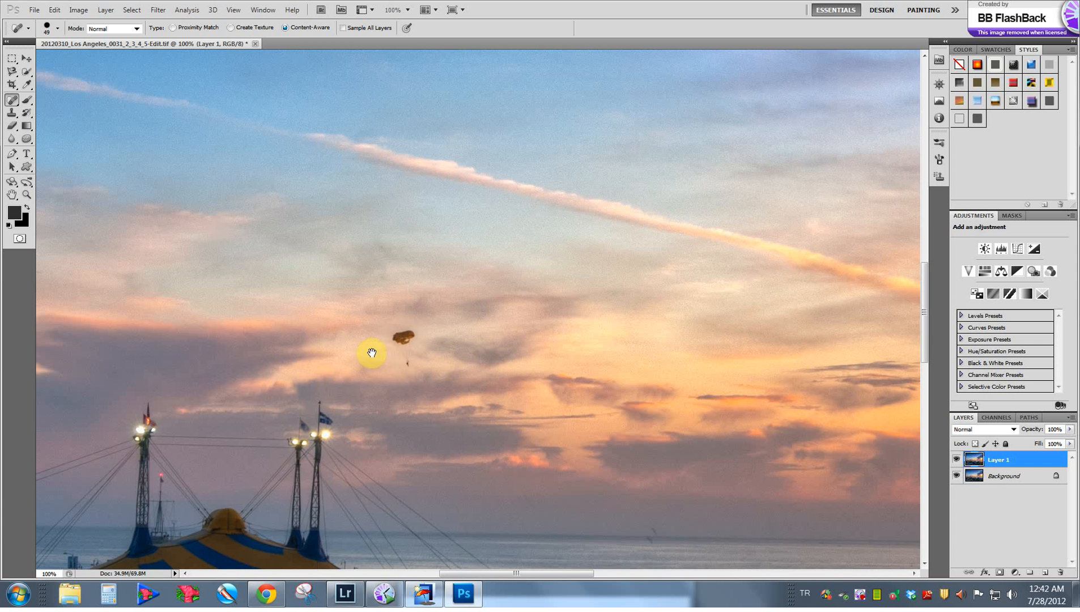
drag(240, 349, 443, 353)
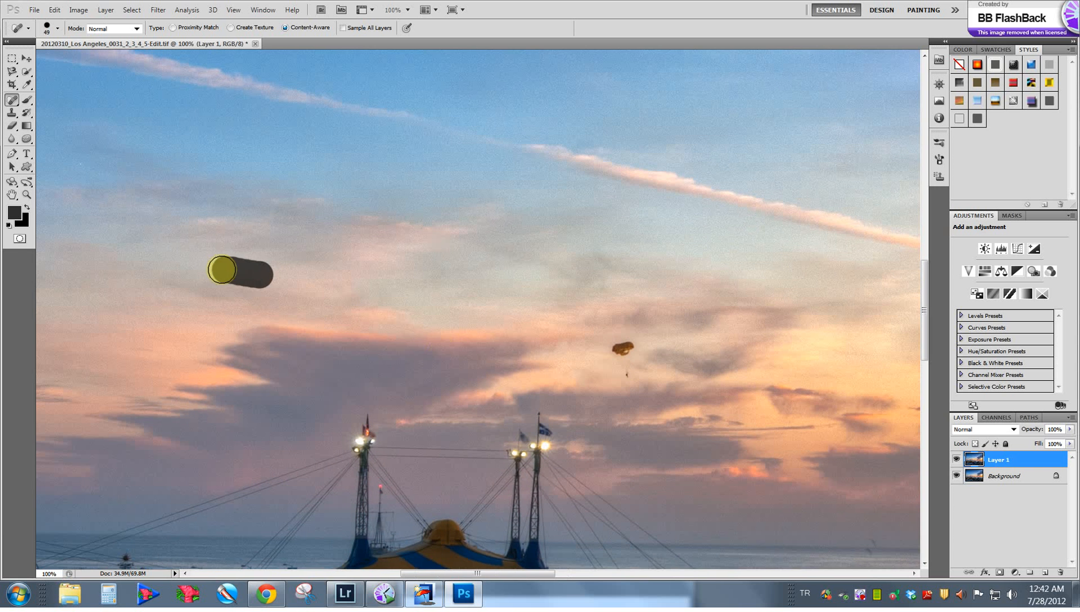
drag(442, 271, 410, 225)
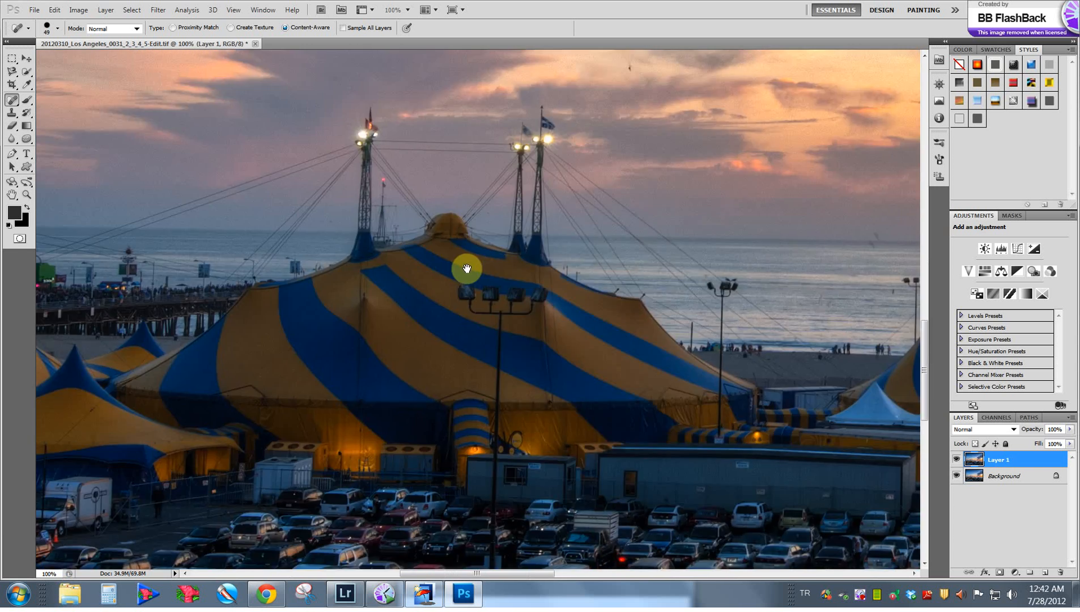
Heal the sea surface left of the smaller striped tent with a 15 px healing brush
drag(912, 379, 537, 409)
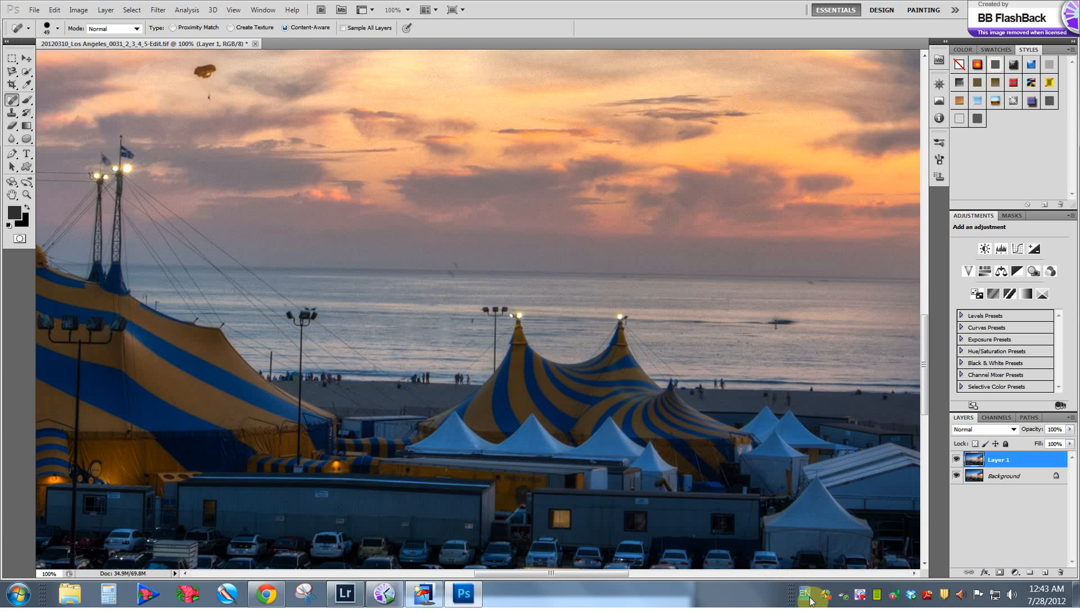
key(bracketleft)
key(bracketleft)
key(bracketleft)
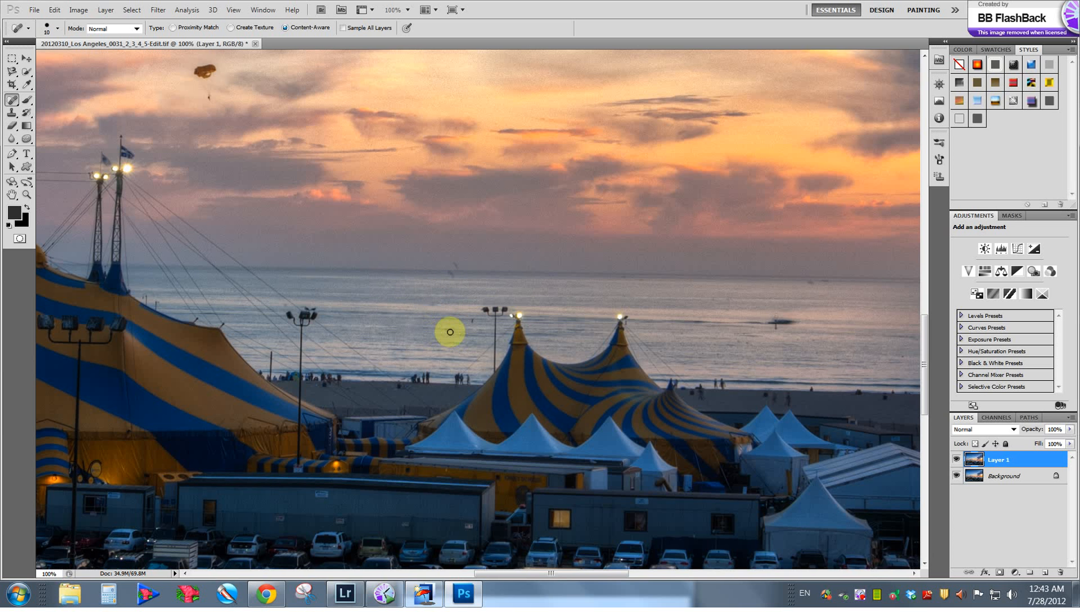
key(bracketright)
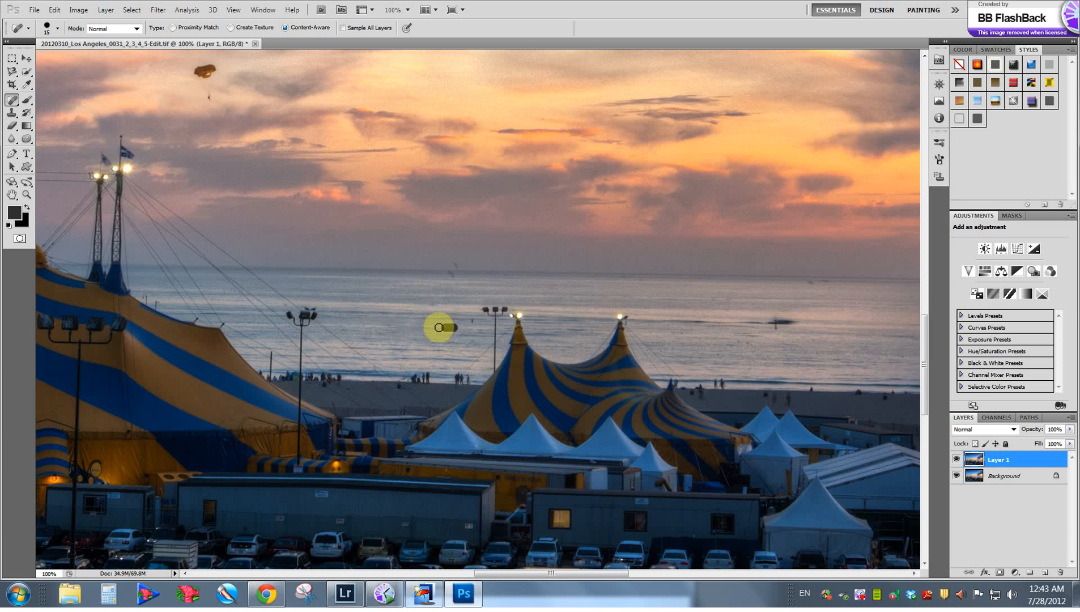
key(bracketleft)
key(bracketleft)
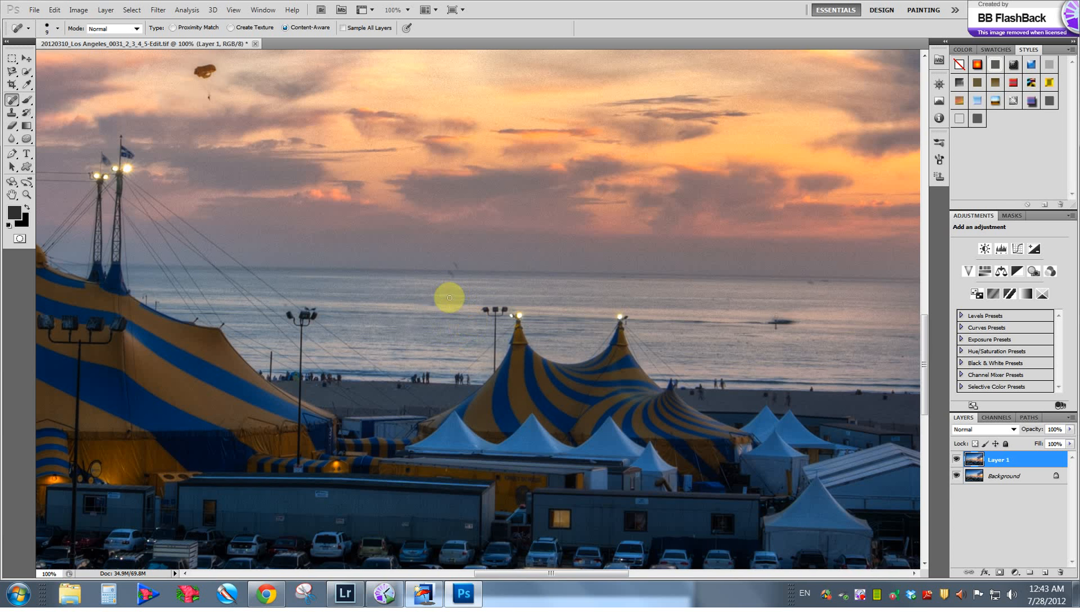
Heal the speck near the horizon at 10 px and the dark mark above the horizon, left of the smaller tent, at 25 px
key(bracketright)
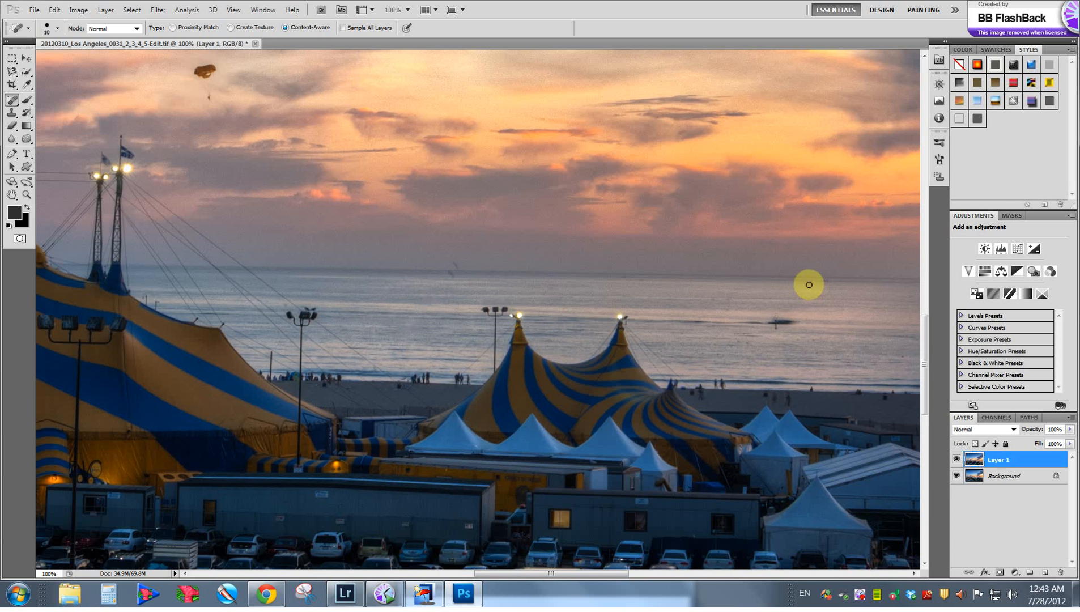
drag(827, 283, 815, 284)
key(bracketright)
click(455, 264)
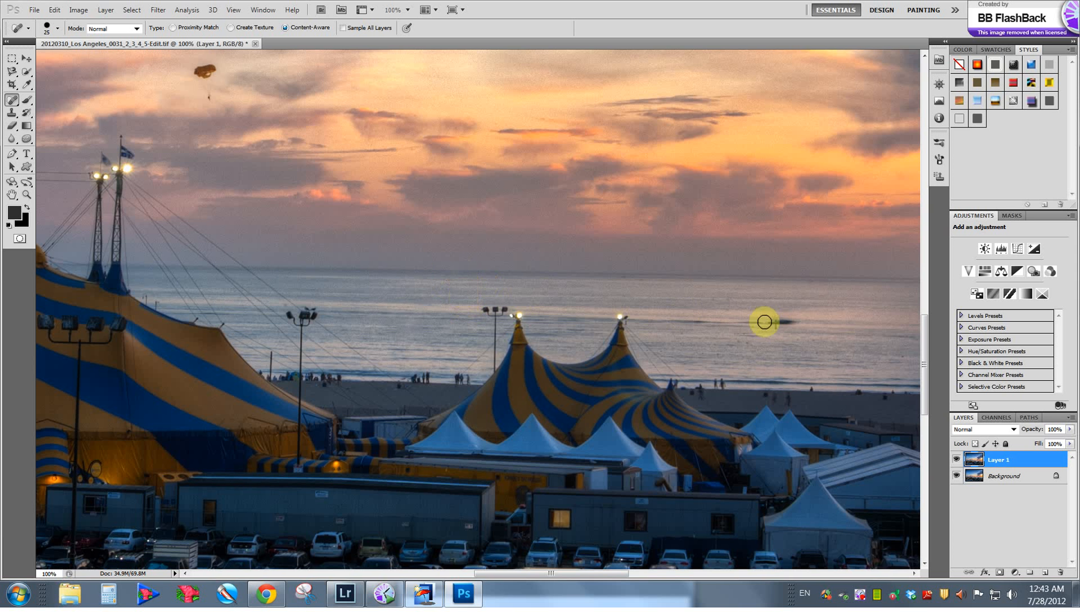
Heal the spot at the horizon above the lifeguard hut and check the tent area for remaining blemishes
drag(774, 327, 307, 348)
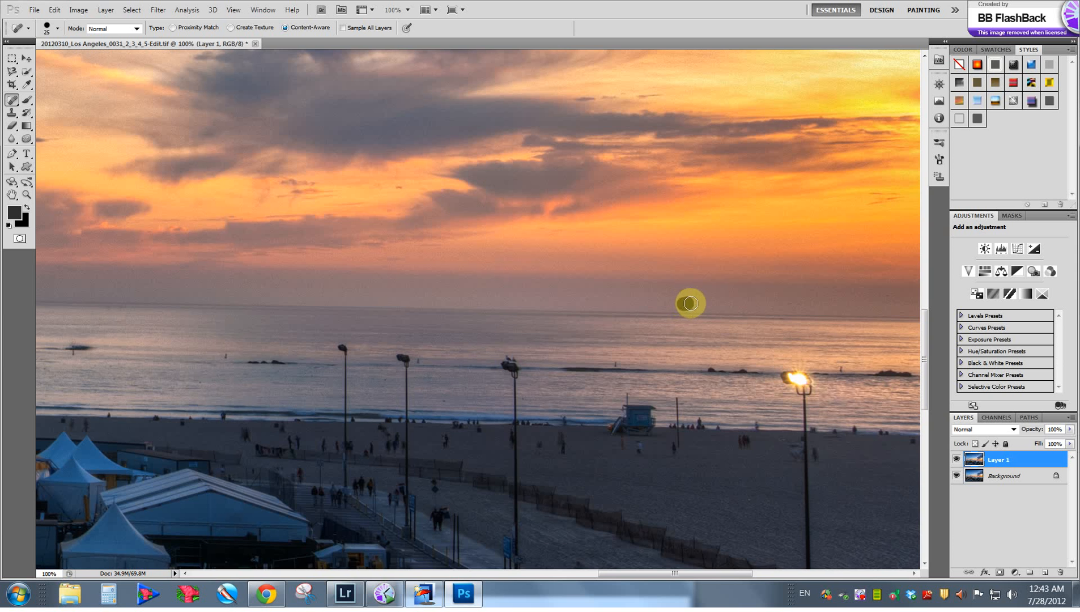
drag(703, 378, 736, 260)
drag(653, 287, 725, 458)
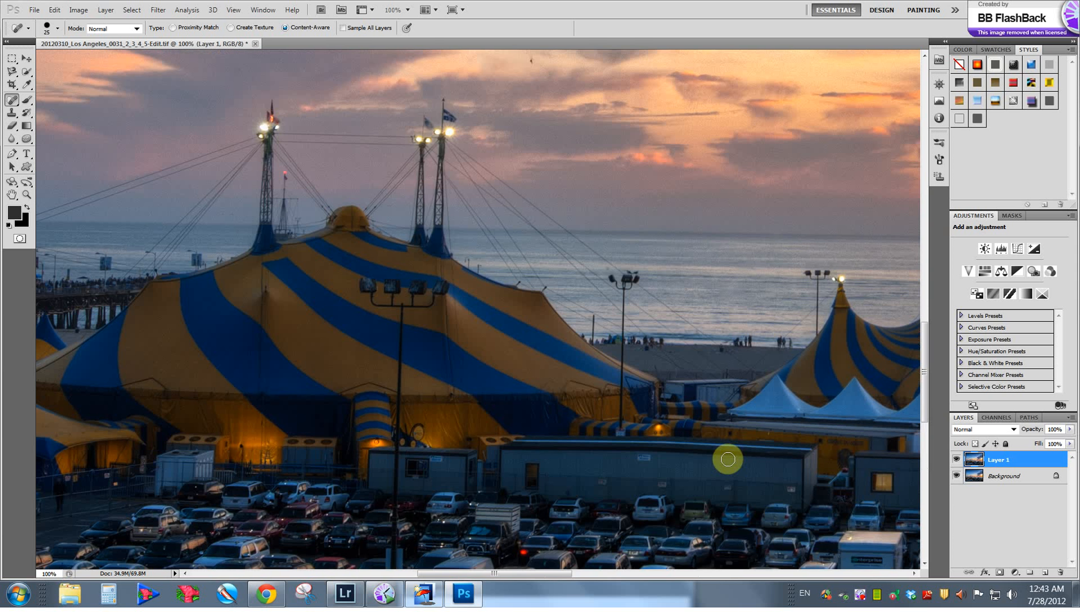
Fit the whole image on screen, merge the healed layer into the background and duplicate the result onto a new layer
key(z)
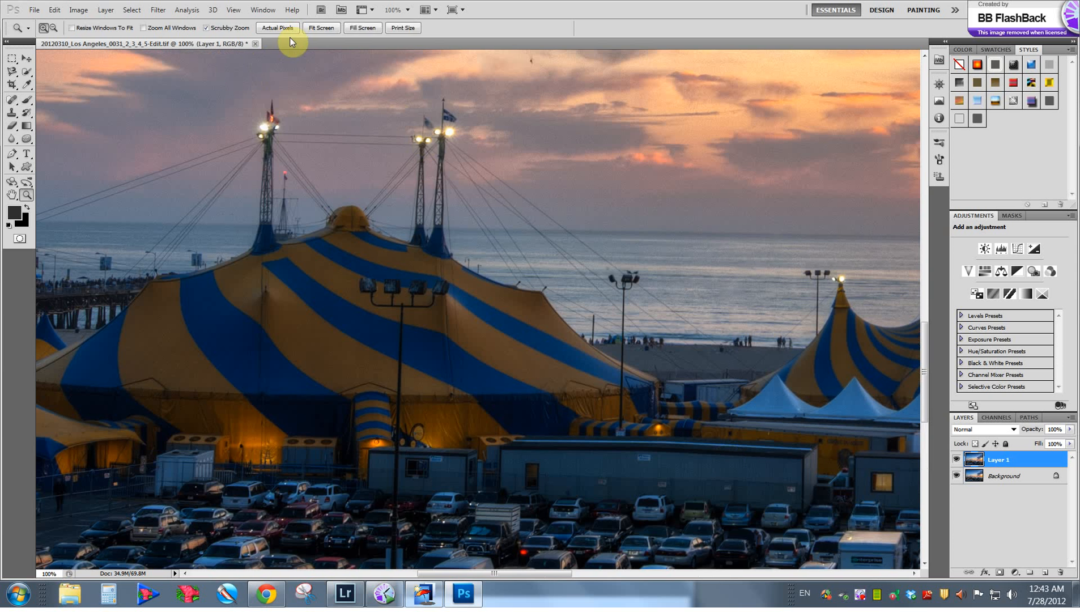
click(312, 28)
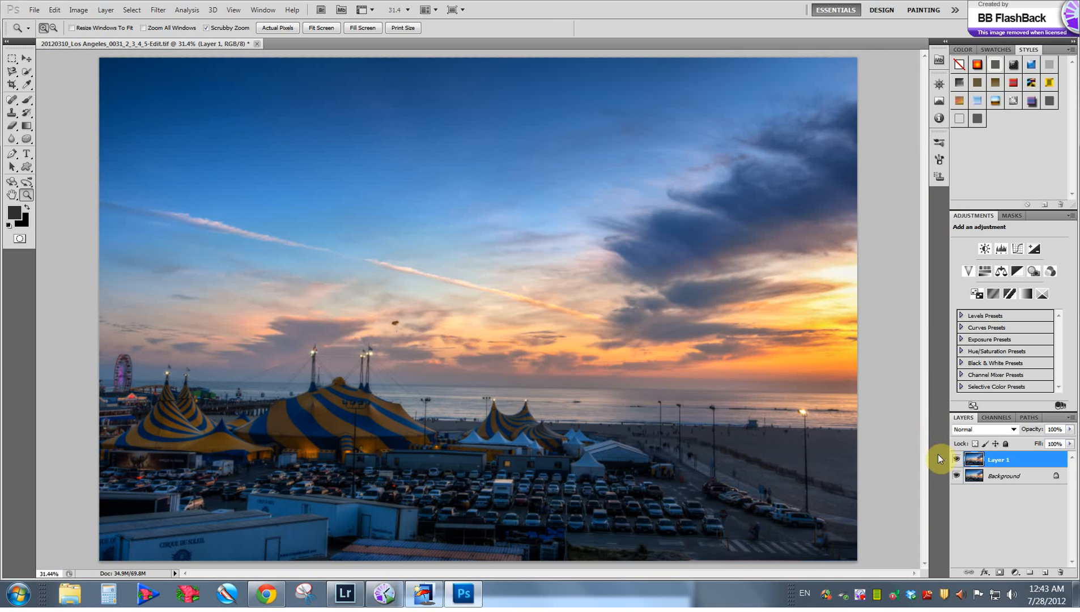
click(958, 460)
key(ctrl+e)
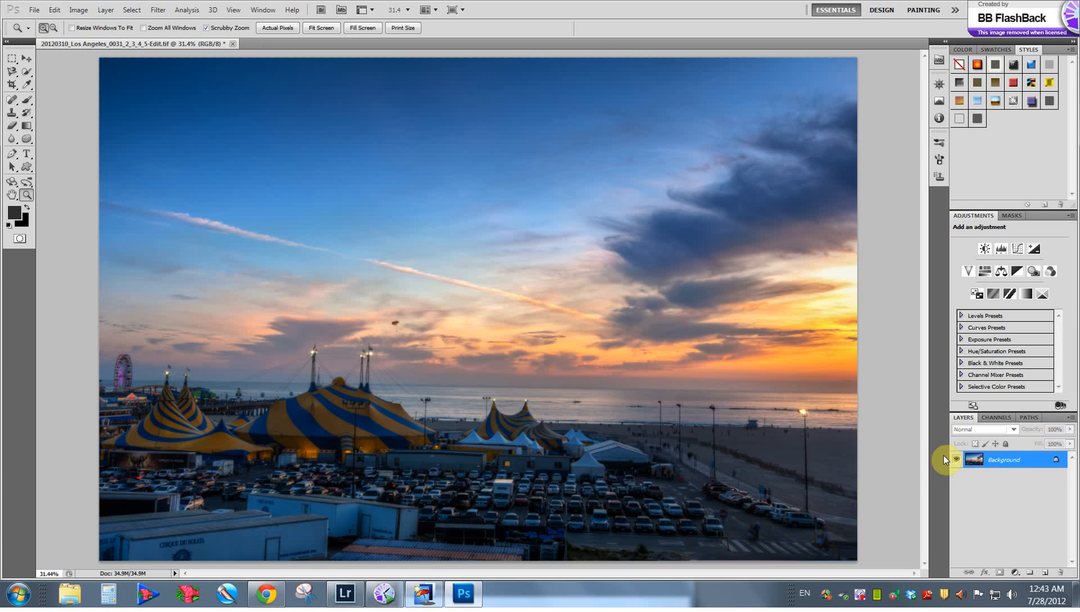
key(ctrl+j)
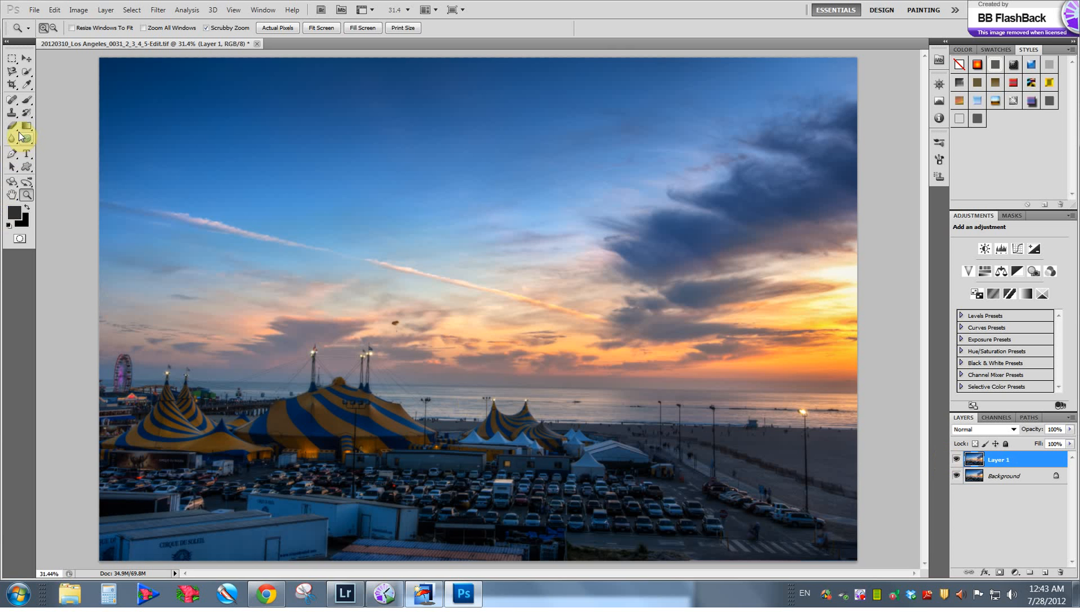
Dodge the midtones of the striped tents at 25% exposure with a brush of about 200 to 250 px
click(23, 142)
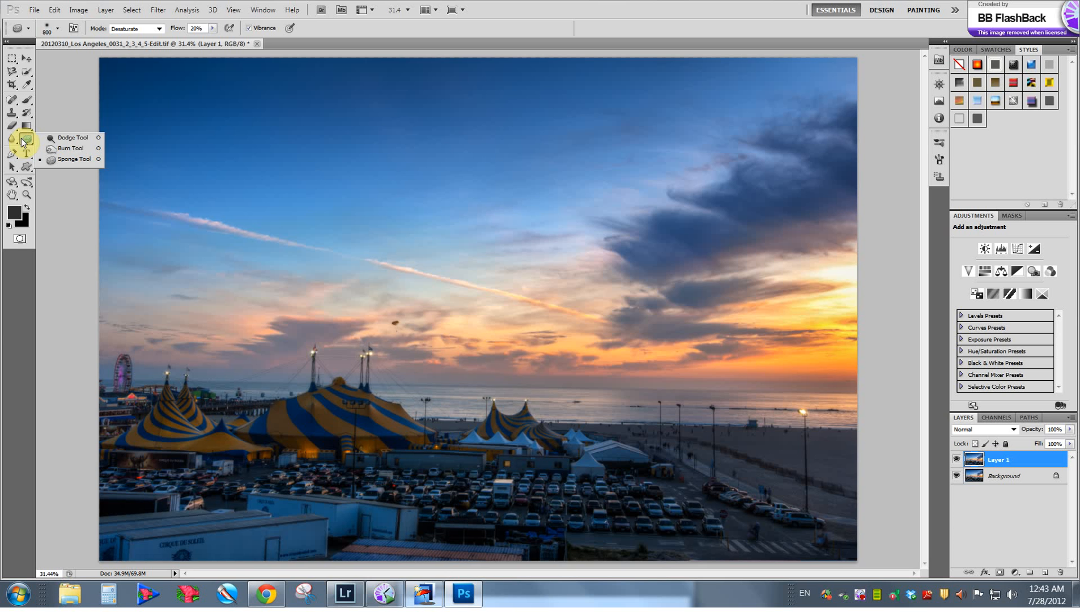
click(72, 137)
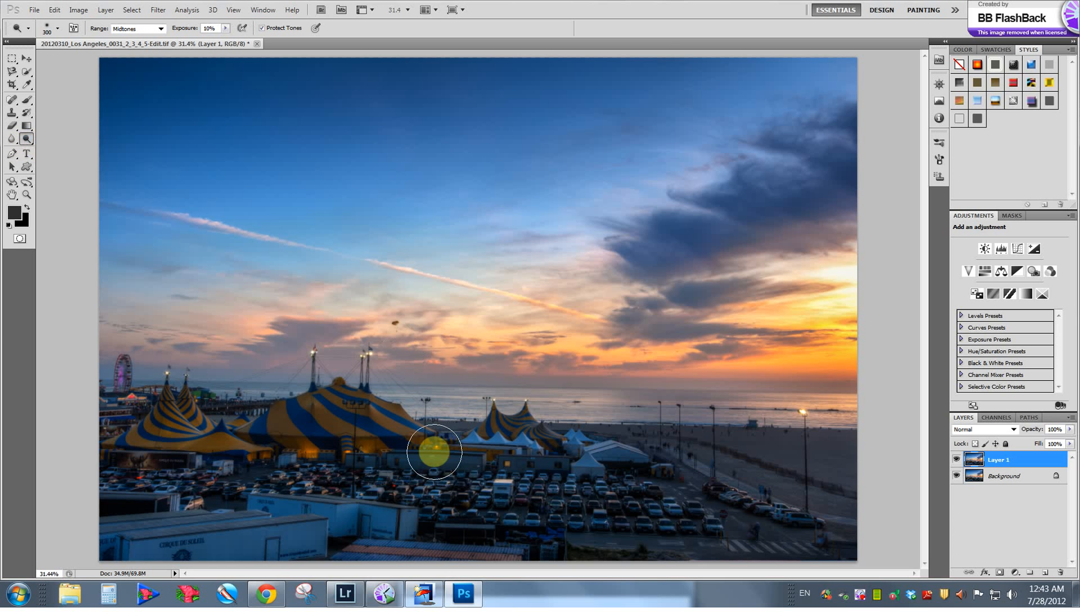
key(bracketleft)
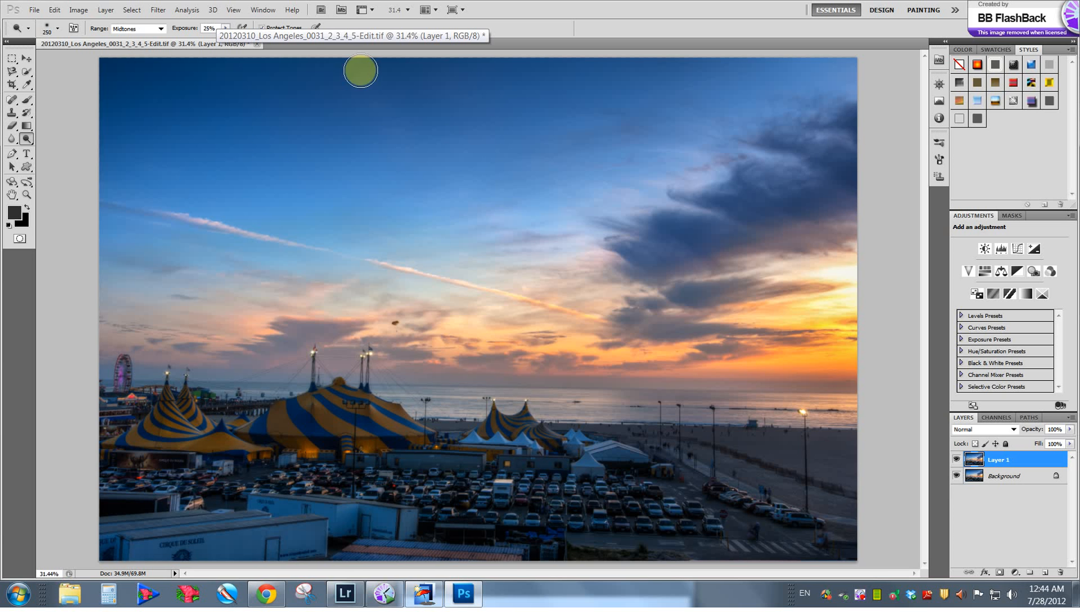
key(bracketright)
key(bracketleft)
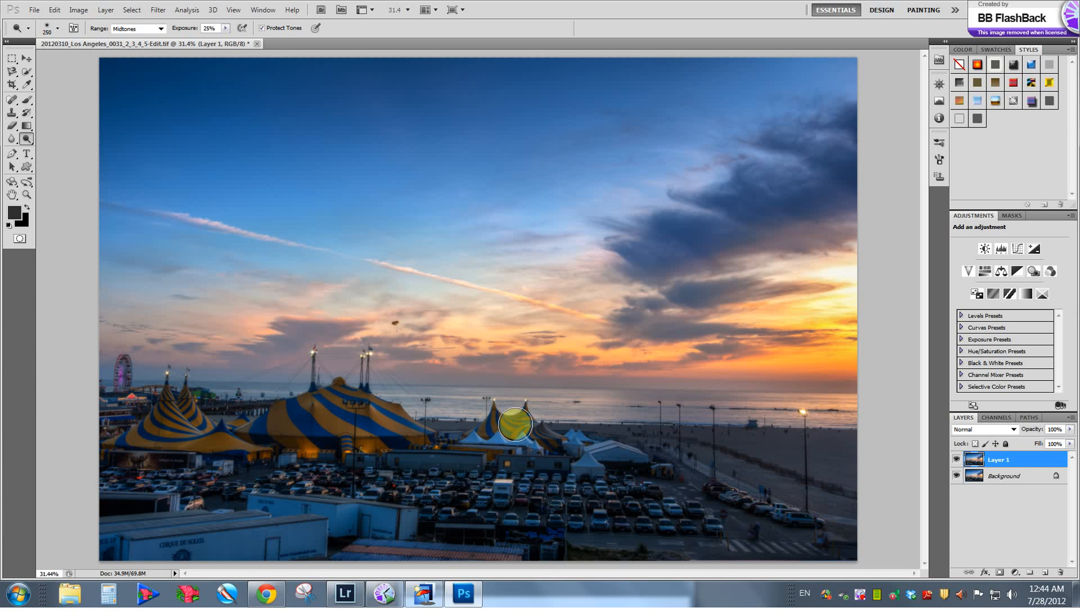
key(bracketleft)
key(bracketleft)
key(bracketright)
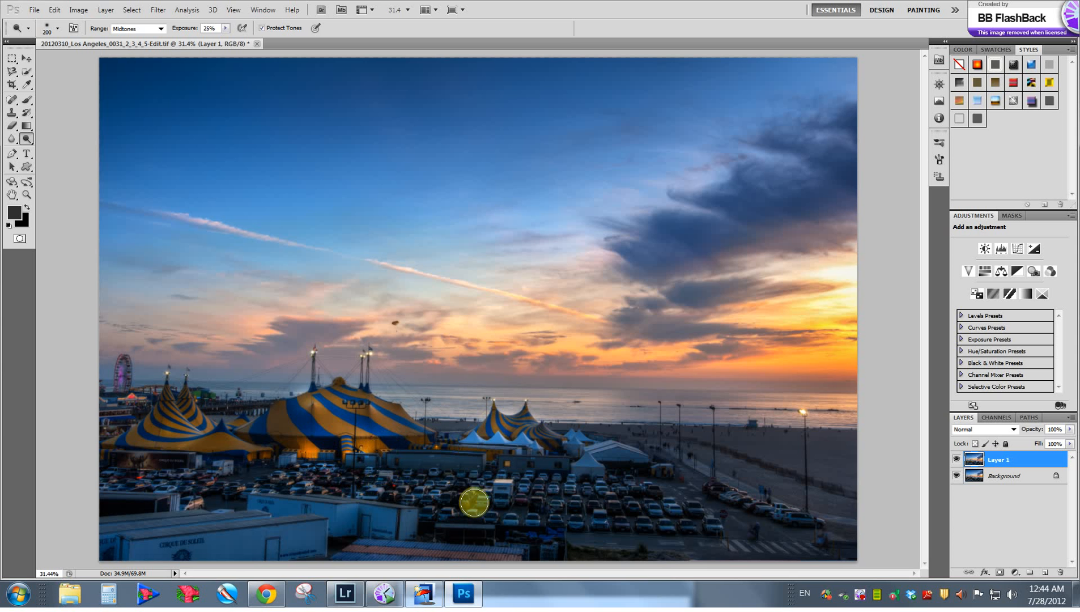
Dodge the Ferris wheel with a 90 px brush and the big striped tent with a 175 px brush
key(bracketleft)
key(bracketleft)
key(bracketleft)
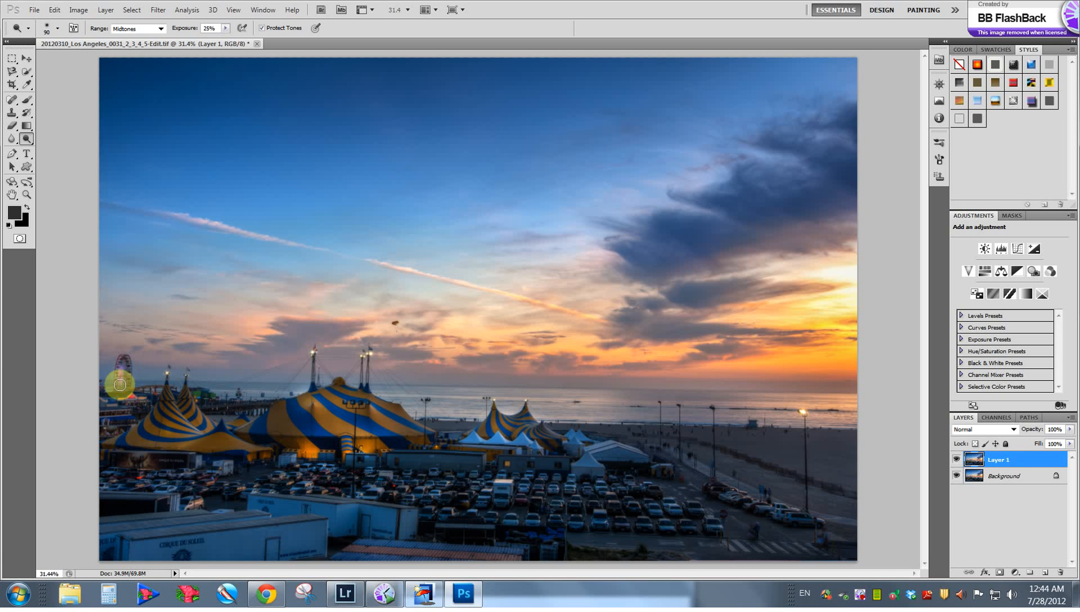
key(bracketright)
key(bracketright)
key(bracketright)
key(bracketright)
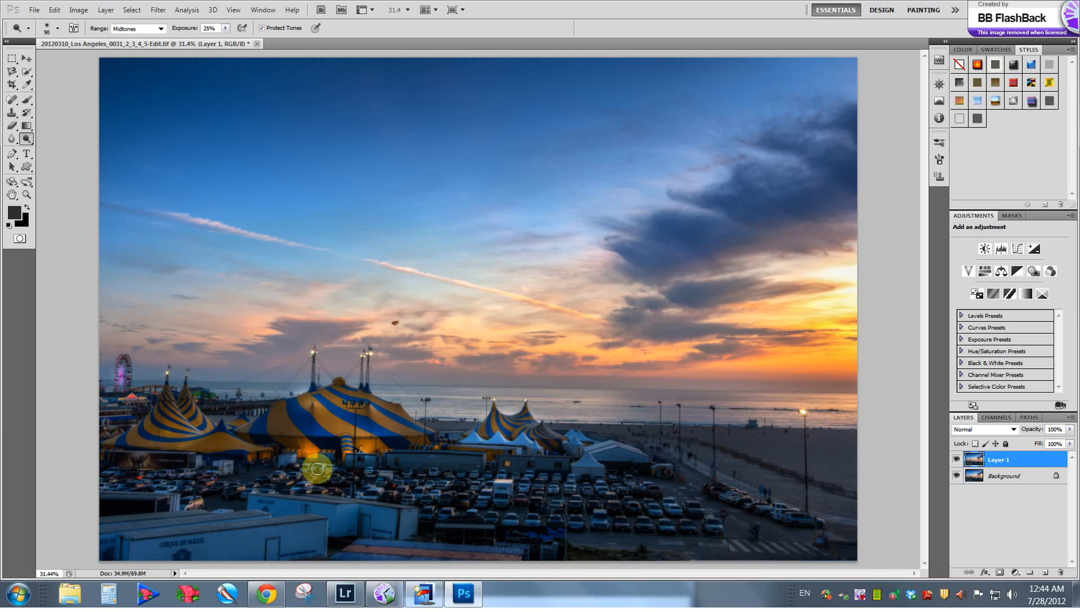
Dodge the big tent's mast lights at 80 px and the lamp post by the beach at 125 px
key(bracketleft)
key(bracketleft)
key(bracketleft)
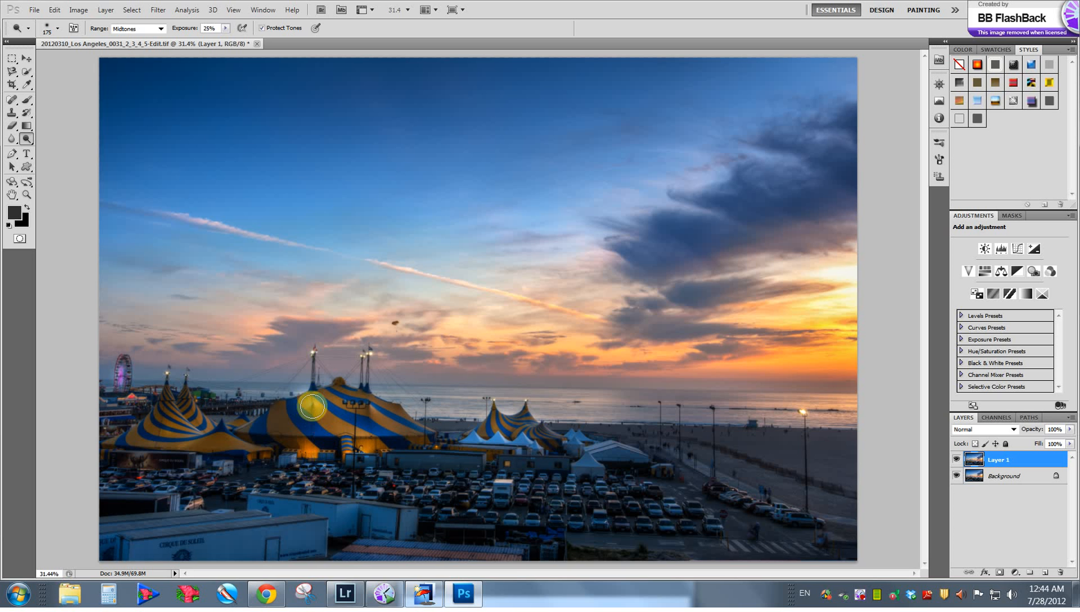
key(bracketleft)
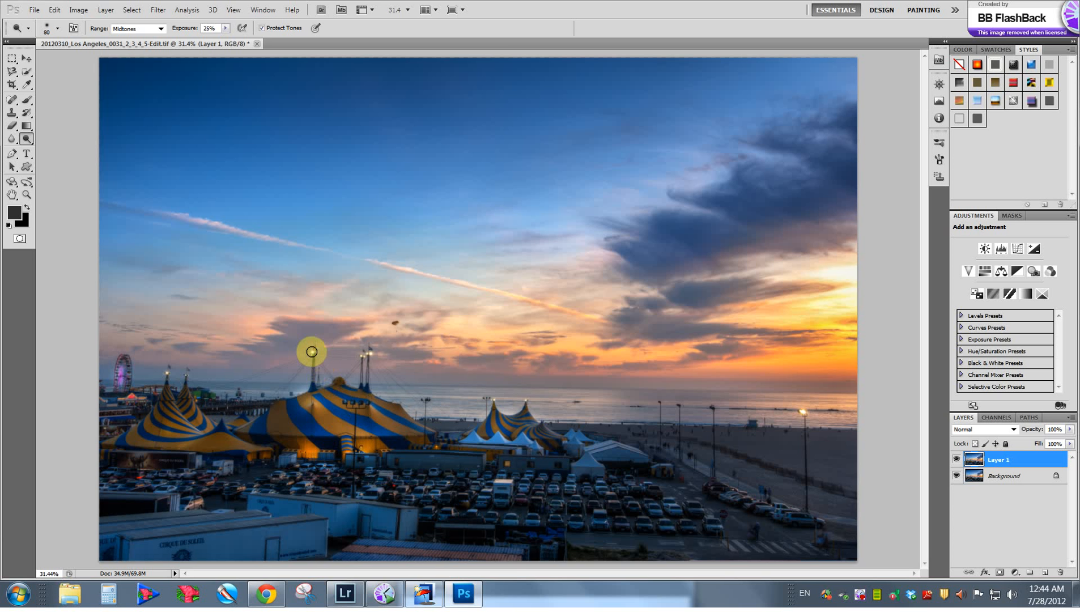
key(bracketright)
key(bracketright)
key(bracketright)
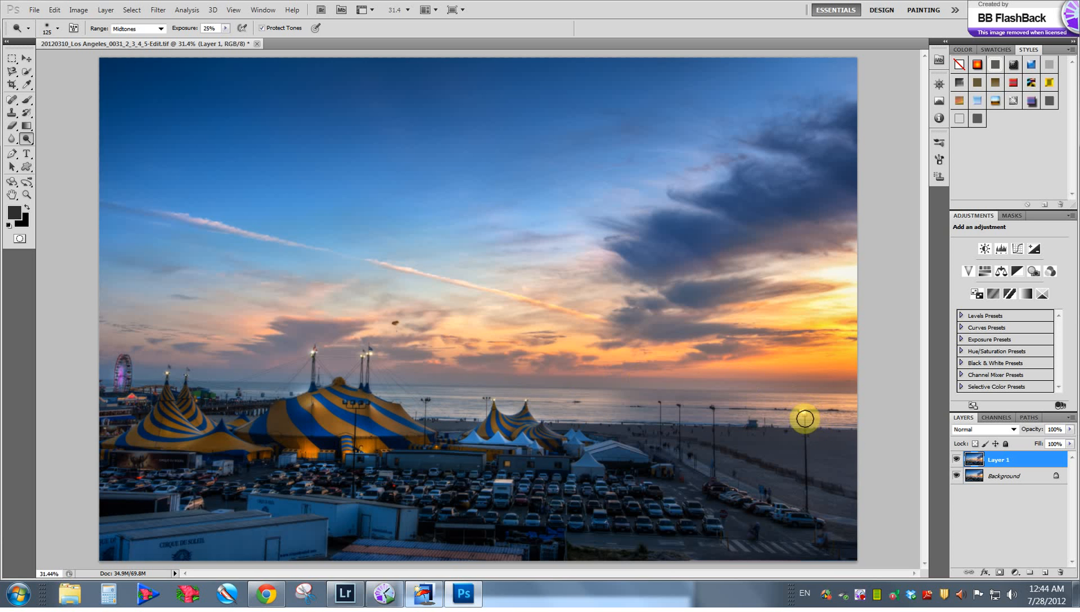
Dodge the midtones of the parked cars in the parking lot with a 200 px brush
key(bracketright)
key(bracketright)
key(bracketright)
key(bracketright)
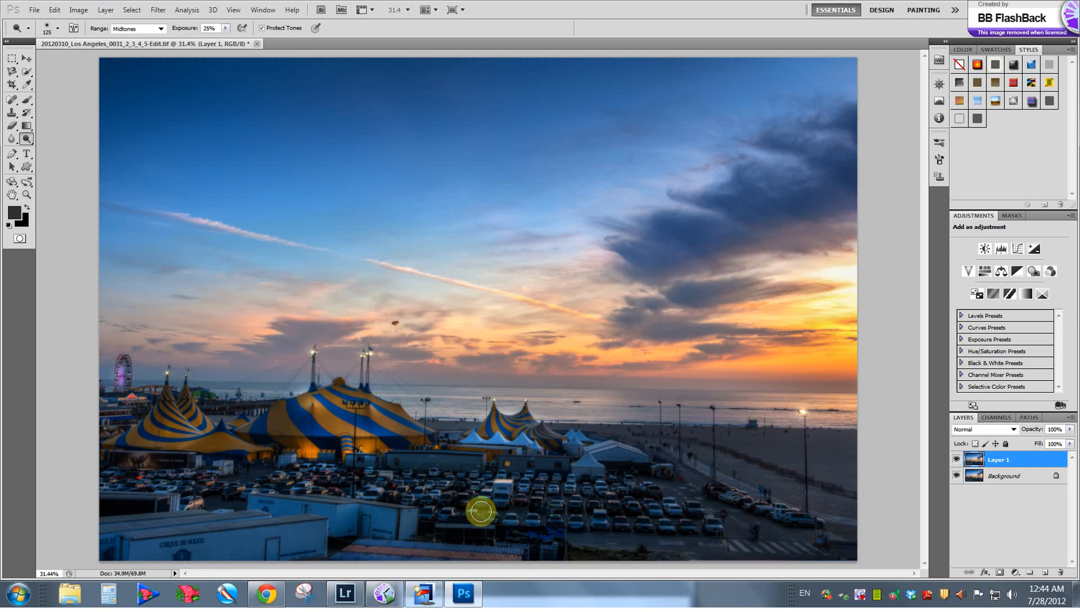
key(bracketright)
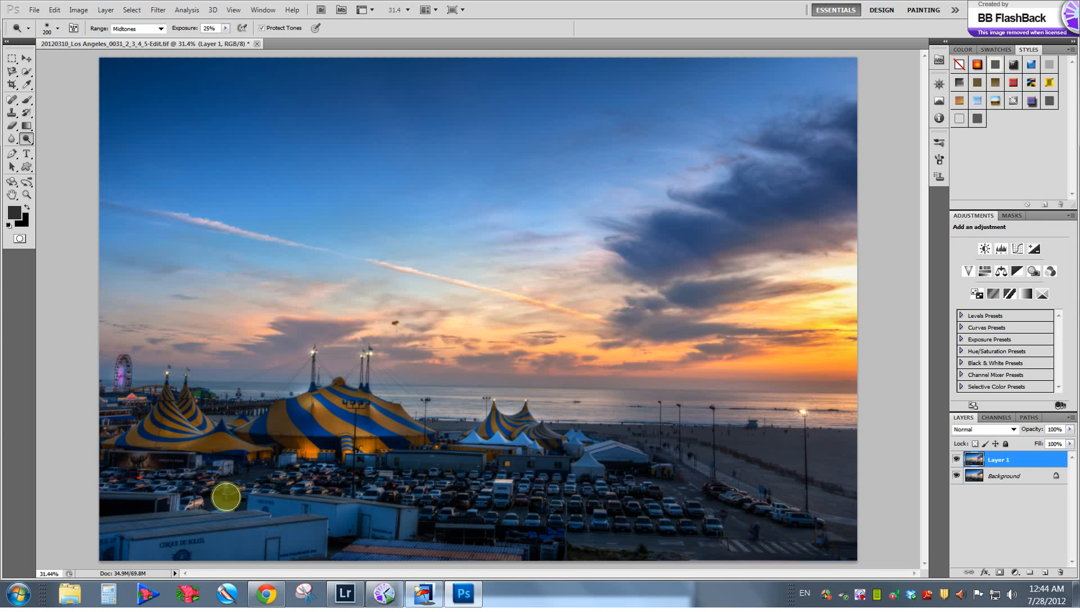
key(bracketleft)
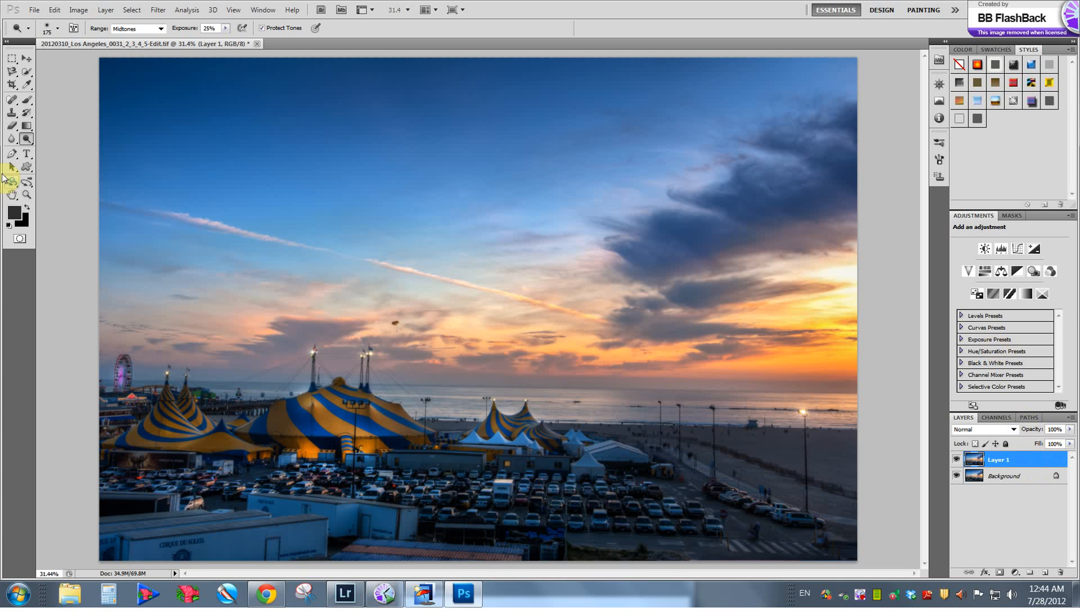
Dodge the large dark clouds above the sunset with a 400 px brush at 25% exposure
click(32, 140)
click(397, 224)
key(bracketright)
key(bracketright)
key(bracketright)
key(bracketright)
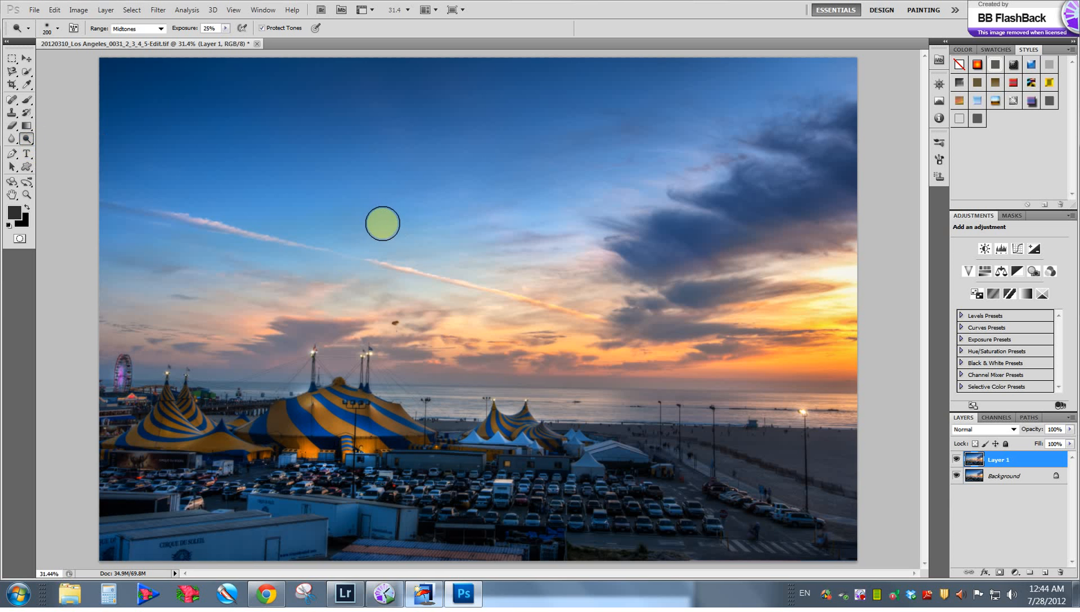
key(bracketright)
key(bracketright)
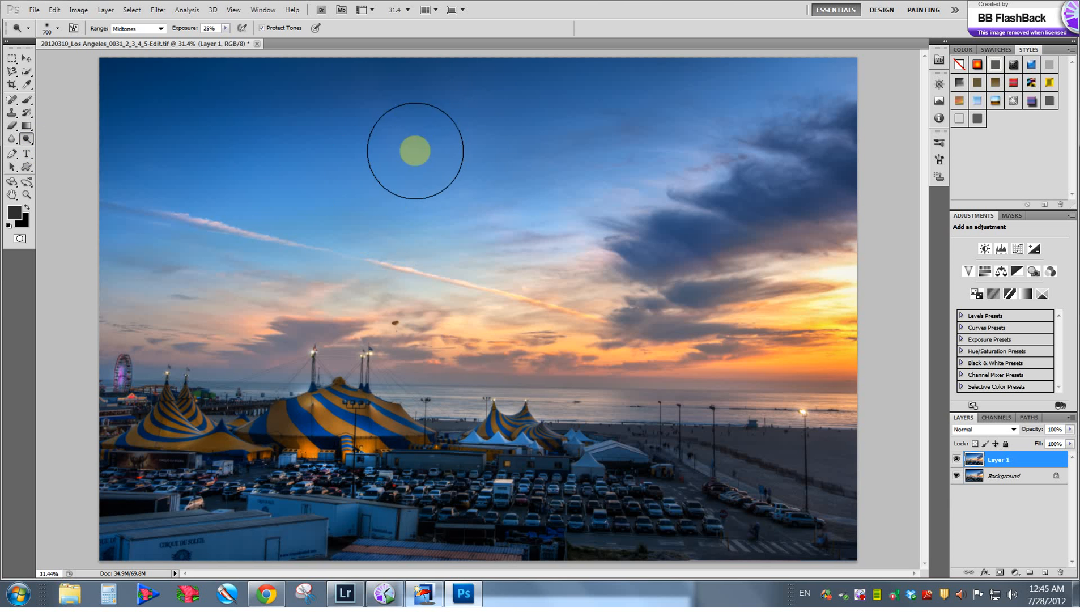
key(bracketleft)
key(bracketleft)
key(bracketleft)
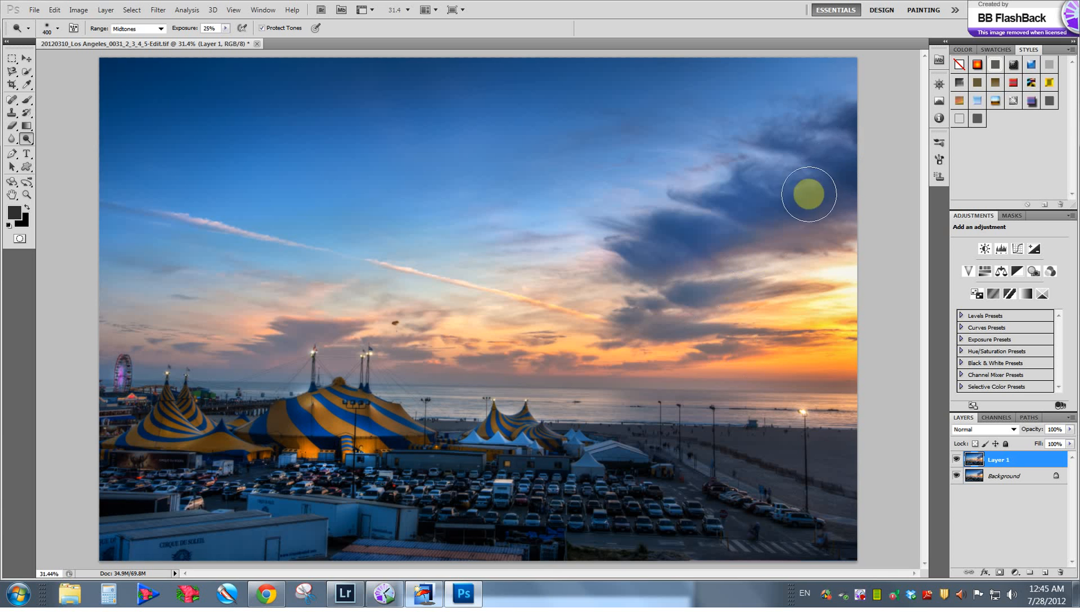
key(bracketleft)
key(bracketleft)
Burn the midtones of the sky around the sunset at 10% exposure with a 500 px brush
right_click(25, 142)
click(56, 150)
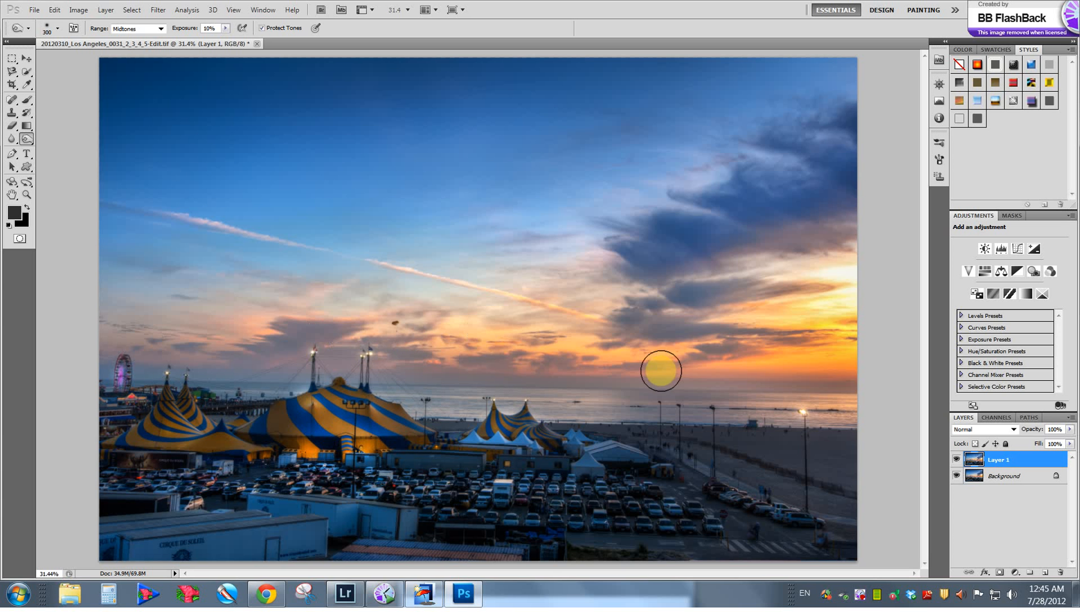
key(bracketright)
key(bracketright)
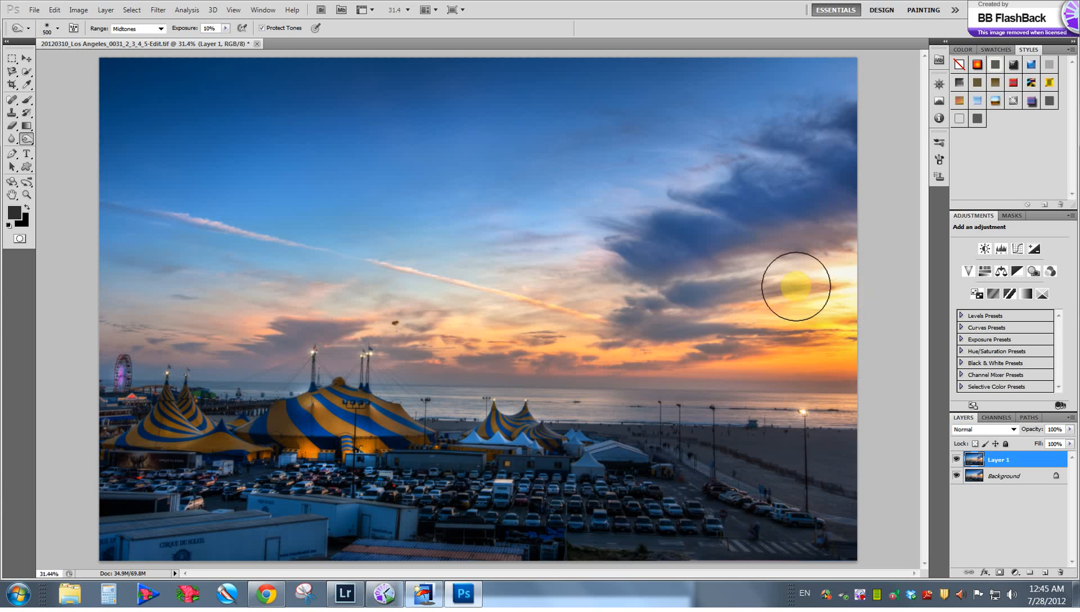
key(bracketleft)
key(bracketright)
Burn the white trucks in the lower-left corner of the photo with a 600 px brush
key(bracketright)
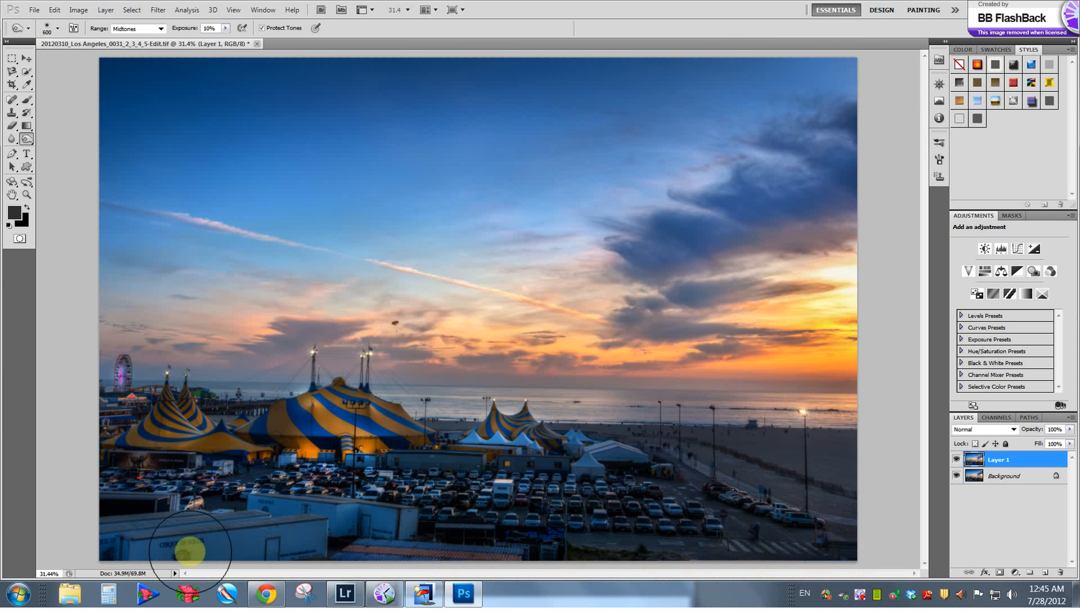
key(bracketleft)
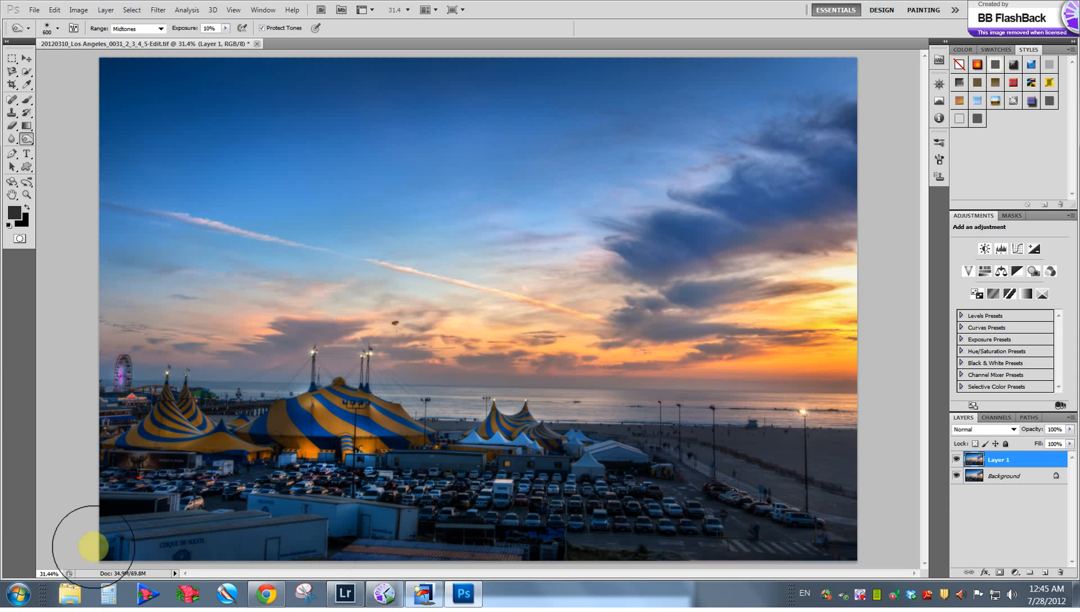
key(bracketleft)
key(bracketright)
key(bracketright)
key(bracketright)
key(bracketright)
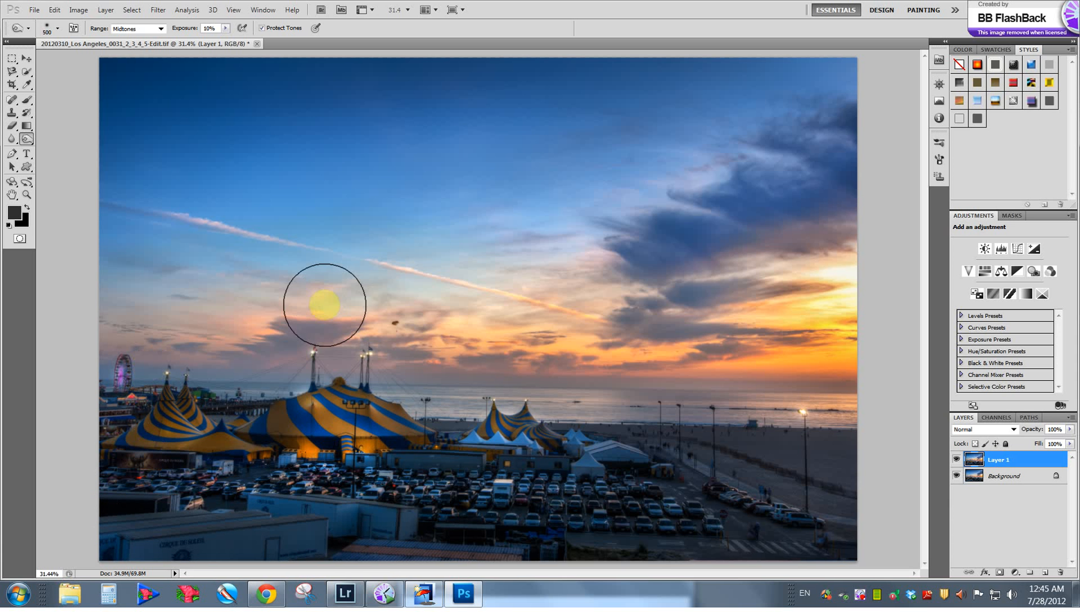
Burn the sand beside the beach lamp posts with a 250 px brush
key(bracketleft)
key(bracketleft)
key(bracketleft)
key(bracketleft)
key(bracketleft)
key(bracketleft)
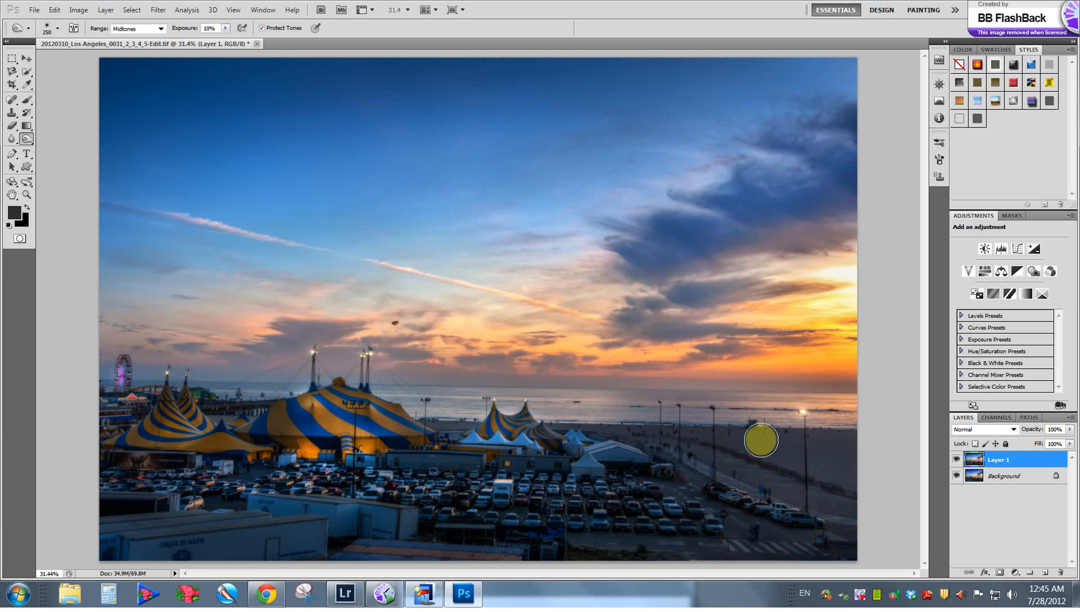
Burn the foreground along the photo's lower edge at 500 px and the upper-left sky at 700 px
key(bracketright)
key(bracketright)
key(bracketright)
mouse_move(657, 541)
mouse_down()
mouse_move(567, 541)
mouse_move(770, 528)
mouse_move(521, 528)
mouse_move(602, 532)
mouse_move(734, 499)
mouse_move(398, 540)
mouse_up()
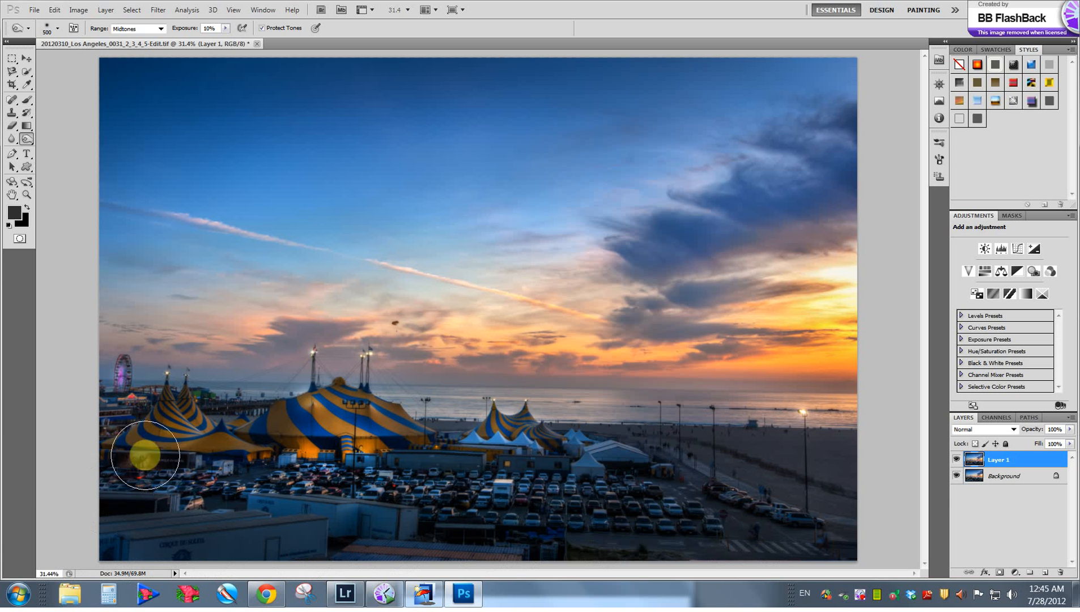
key(bracketright)
key(bracketright)
mouse_move(130, 305)
mouse_down()
mouse_move(183, 310)
mouse_move(130, 302)
mouse_move(93, 190)
mouse_move(102, 228)
mouse_move(174, 273)
mouse_move(123, 146)
mouse_move(124, 223)
mouse_move(157, 122)
mouse_move(294, 117)
mouse_move(210, 111)
mouse_move(721, 106)
mouse_move(641, 127)
mouse_move(561, 95)
mouse_up()
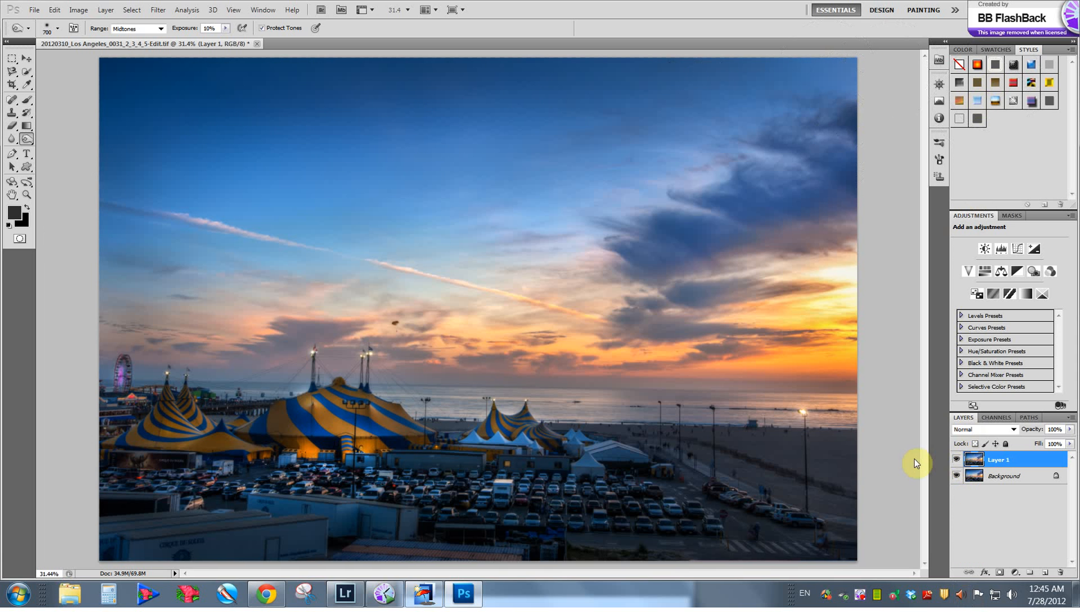
Burn the small clouds above the big tent with a 200 px brush
key(bracketleft)
key(bracketleft)
key(bracketleft)
key(bracketleft)
key(bracketleft)
key(bracketleft)
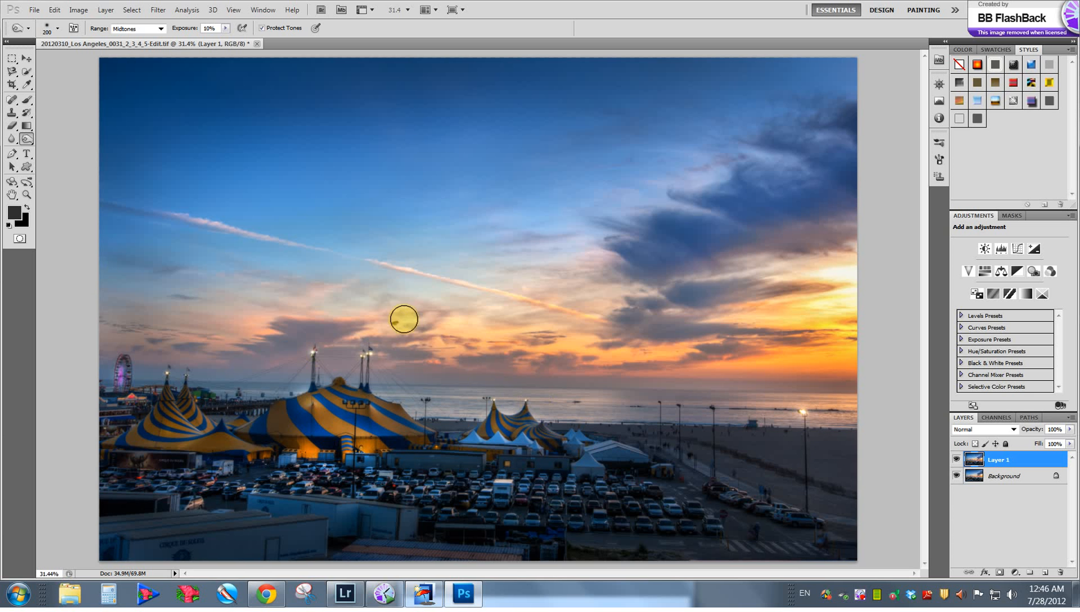
Saturate the sunset reflection on the sea using the Sponge tool in Saturate mode at 30% flow and 250 px
click(25, 140)
click(69, 161)
click(141, 29)
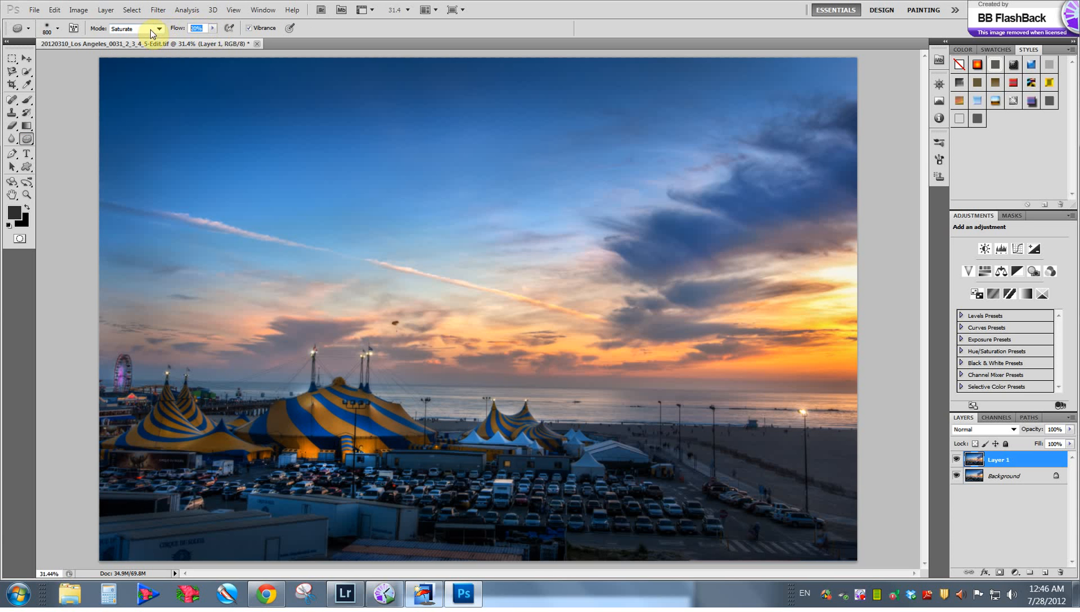
key(bracketleft)
key(bracketleft)
key(bracketleft)
key(bracketleft)
key(bracketleft)
key(bracketleft)
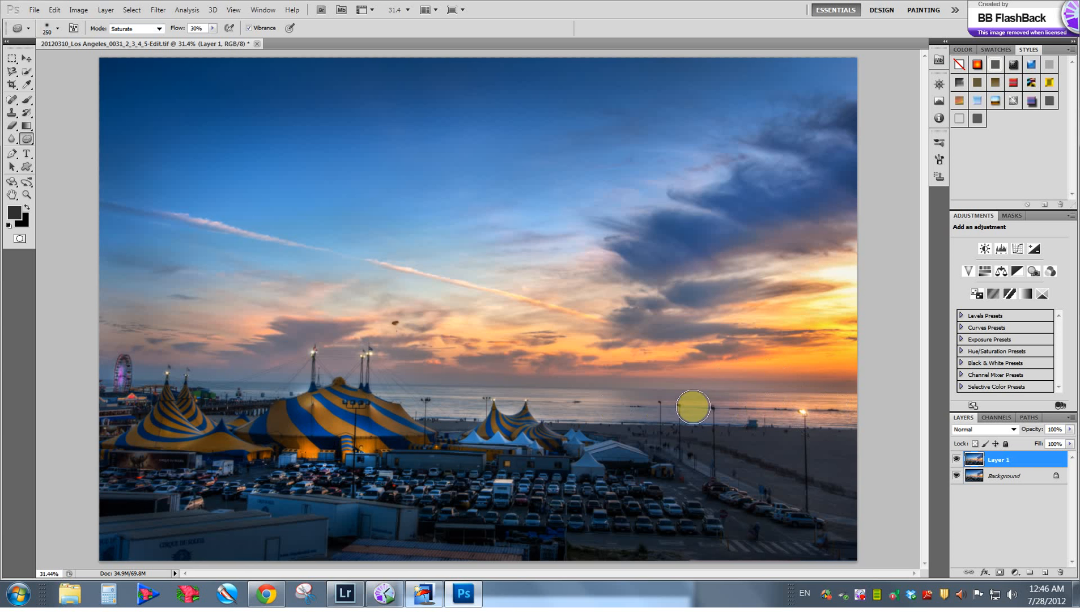
Saturate the sunset sky near the horizon with a 300 px sponge brush and the contrail with a 125 px one
key(bracketleft)
key(bracketleft)
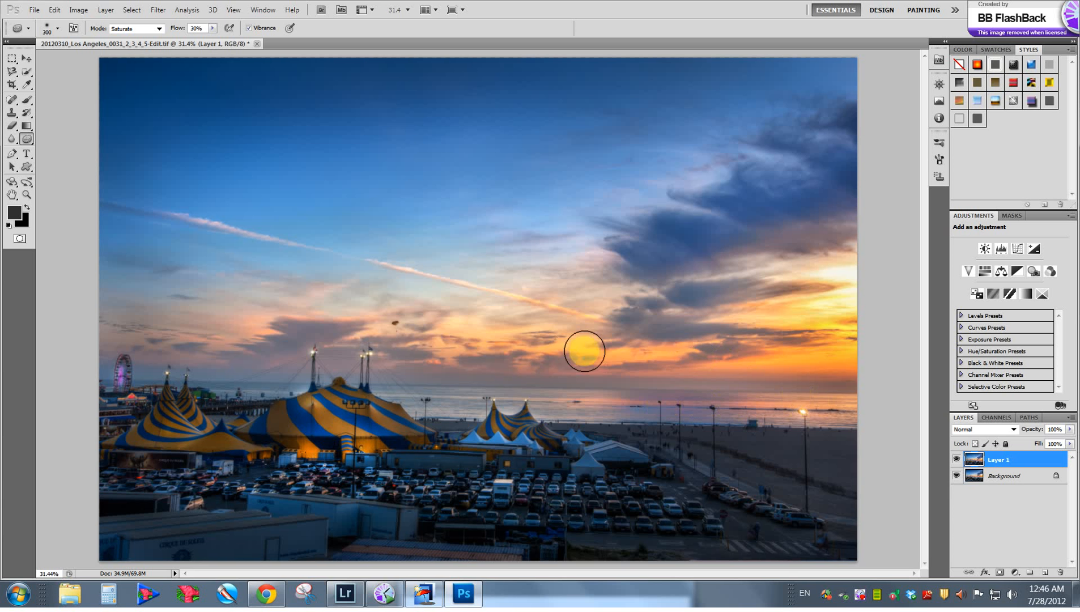
key(bracketright)
key(bracketright)
key(bracketright)
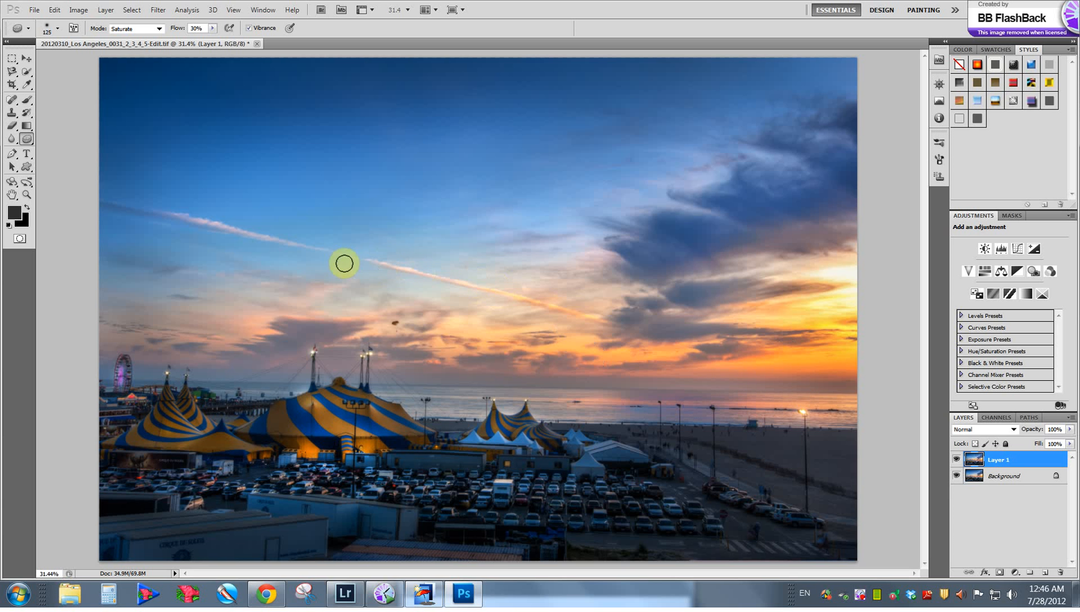
key(bracketright)
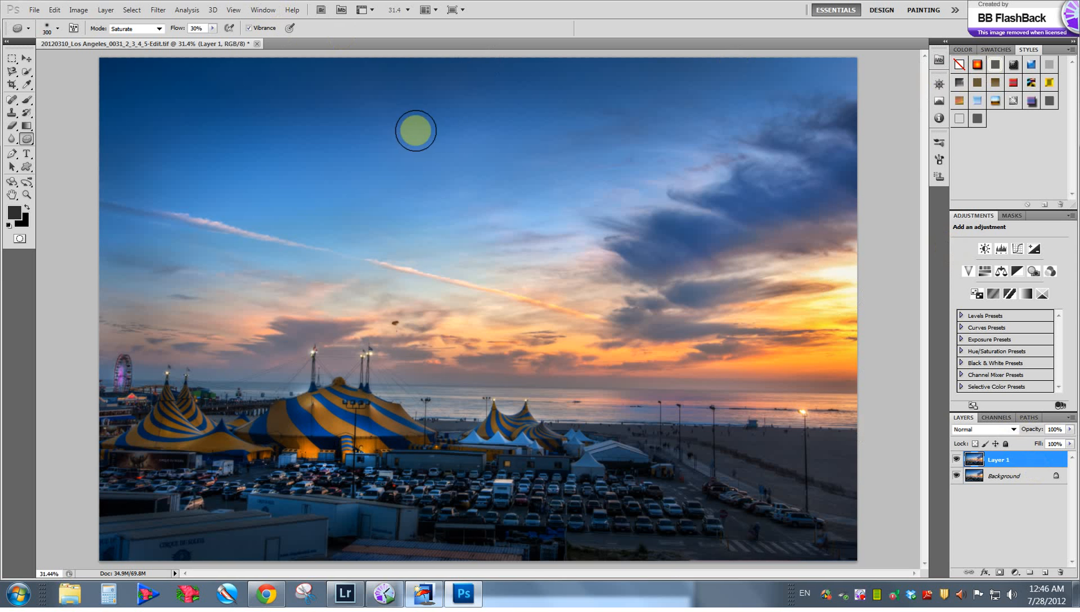
Show the document's History and revert to the last Burn Tool state before the sponge strokes
click(271, 12)
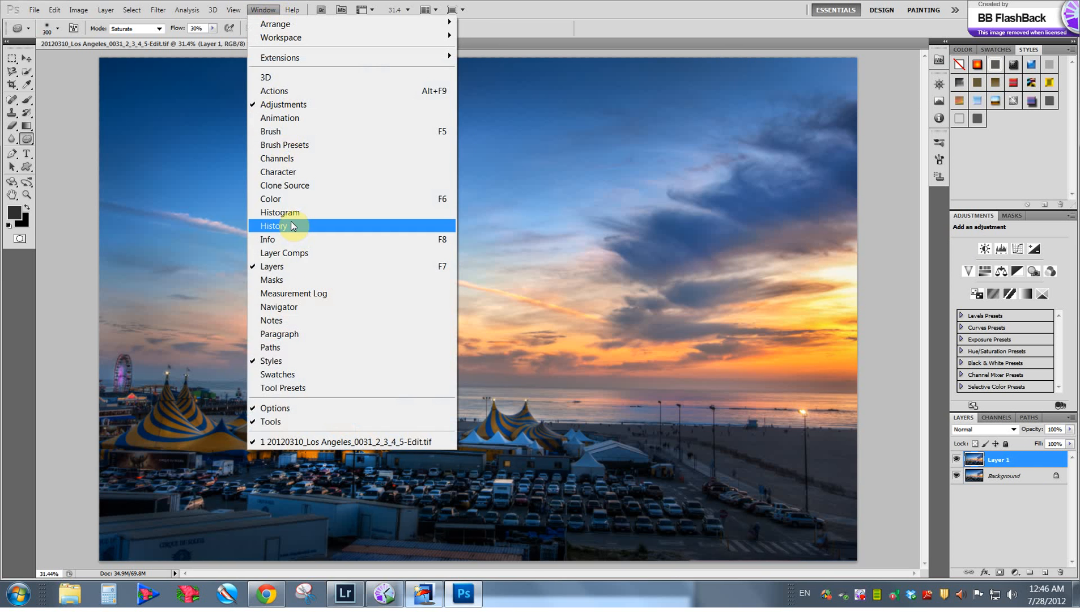
click(292, 225)
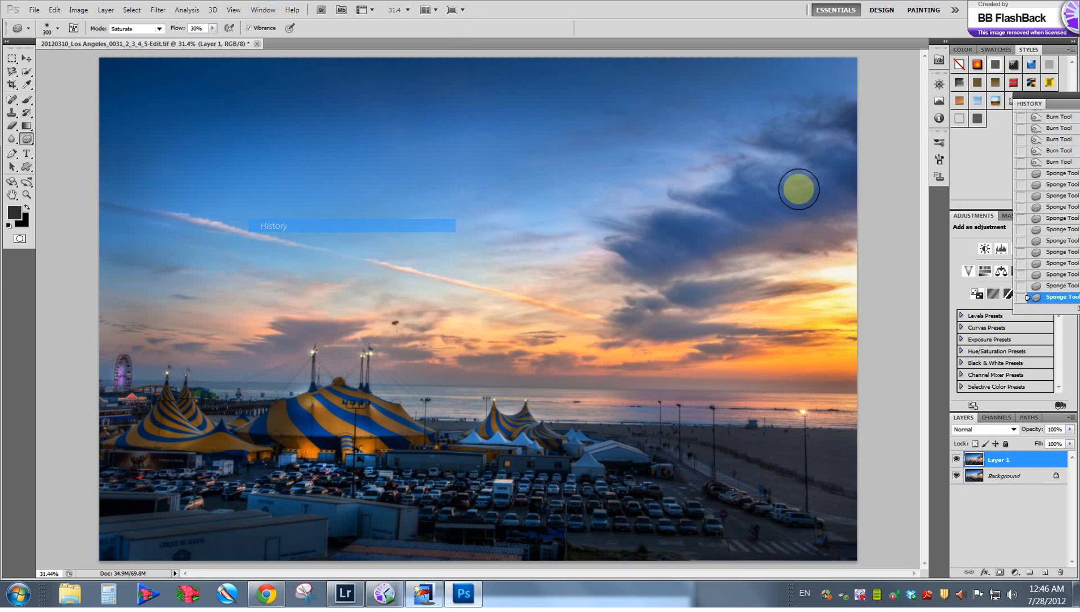
click(1053, 166)
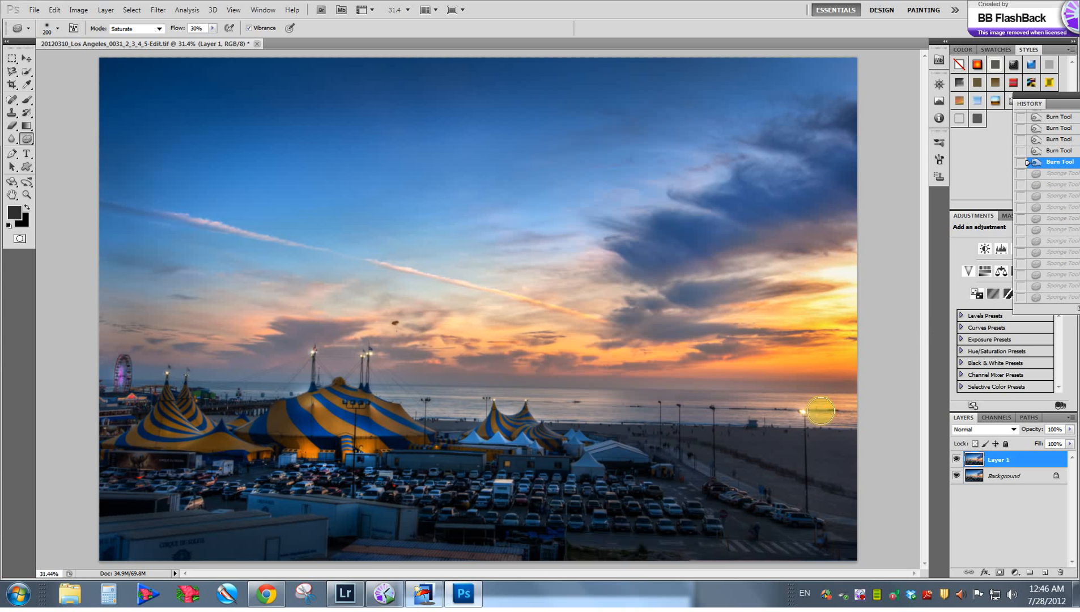
Saturate the sunset reflection on the sea and the orange sky near the sun with the sponge at 30% flow
key(bracketleft)
key(bracketleft)
click(763, 408)
click(782, 356)
key(bracketright)
drag(739, 360, 808, 365)
mouse_move(667, 399)
mouse_down()
mouse_move(637, 359)
mouse_move(656, 345)
mouse_move(589, 347)
mouse_up()
click(560, 346)
Saturate the pink and orange clouds above the striped tents, enlarging the sponge brush for the wide strokes
click(332, 357)
click(221, 348)
key(bracketright)
key(bracketright)
click(330, 337)
click(407, 364)
mouse_move(408, 363)
mouse_down()
mouse_move(255, 346)
mouse_move(126, 349)
mouse_move(307, 305)
mouse_move(164, 328)
mouse_move(153, 360)
mouse_up()
Saturate the Ferris wheel, the big striped tent and its lit masts with a sponge brush of 200 to 250 px
key(bracketleft)
key(bracketleft)
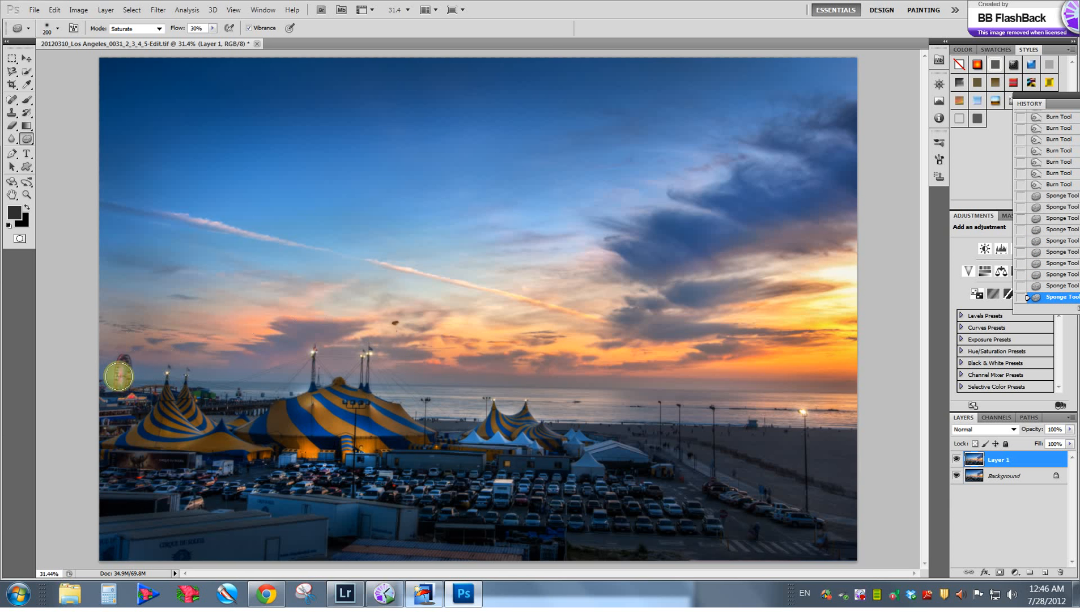
click(115, 391)
click(361, 445)
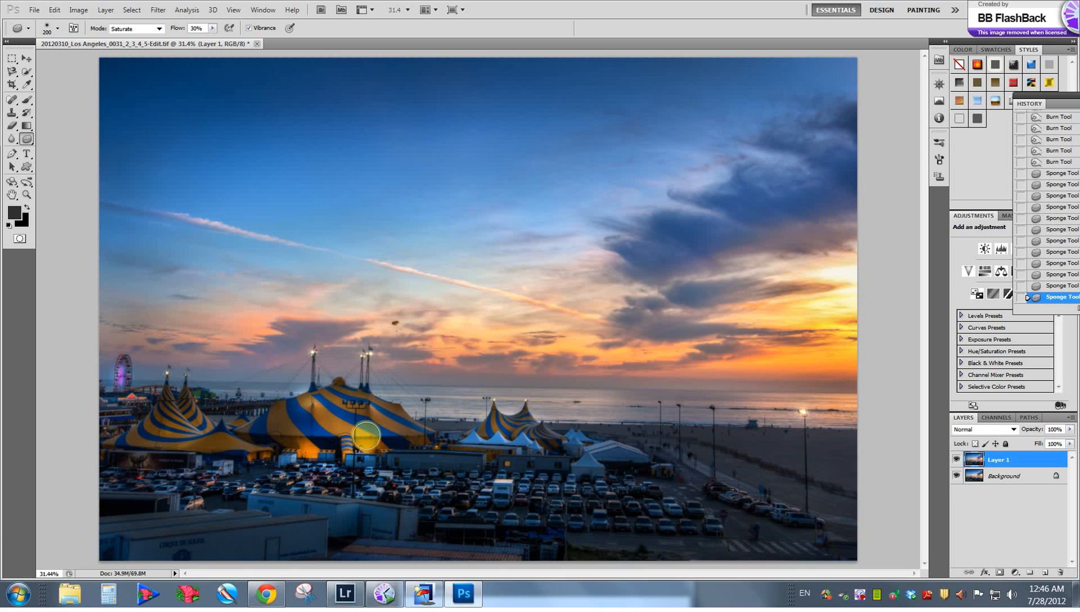
mouse_move(291, 443)
mouse_down()
mouse_move(379, 472)
mouse_move(299, 445)
mouse_move(326, 424)
mouse_move(306, 361)
mouse_up()
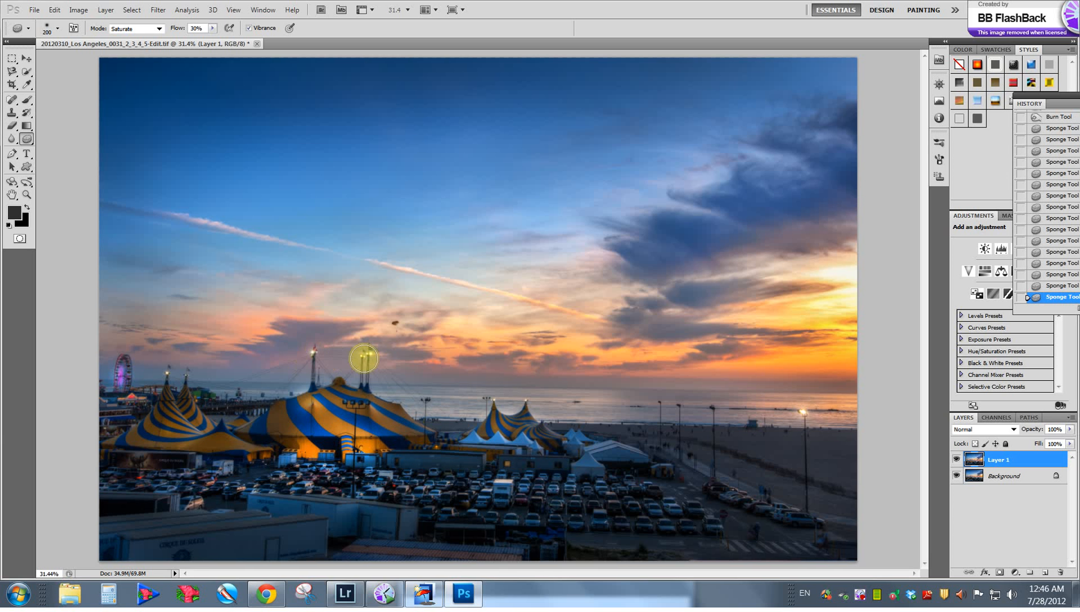
click(357, 355)
key(bracketleft)
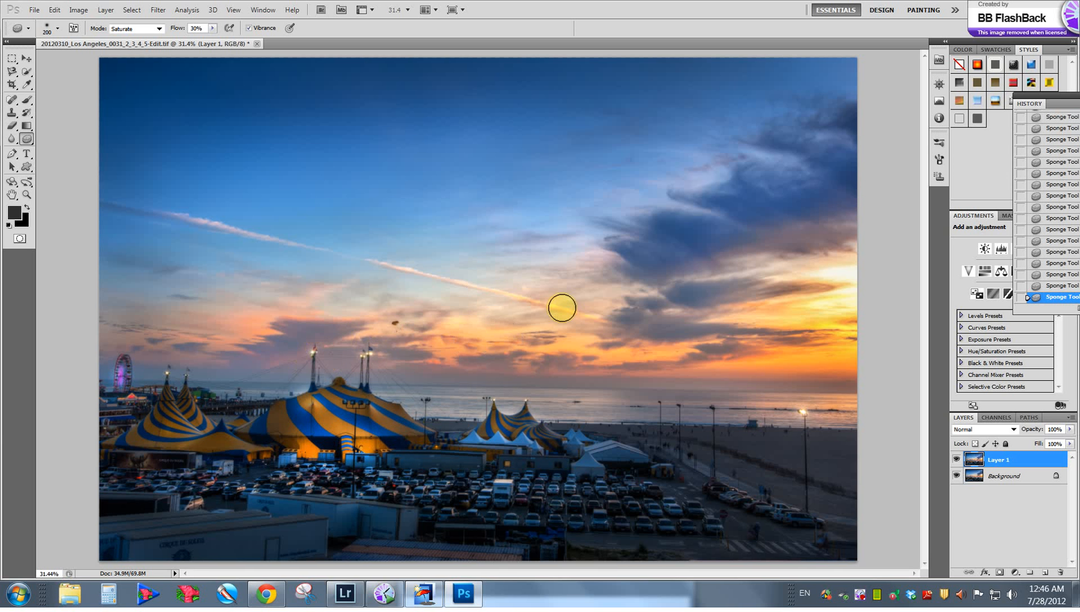
key(bracketright)
key(bracketright)
key(bracketleft)
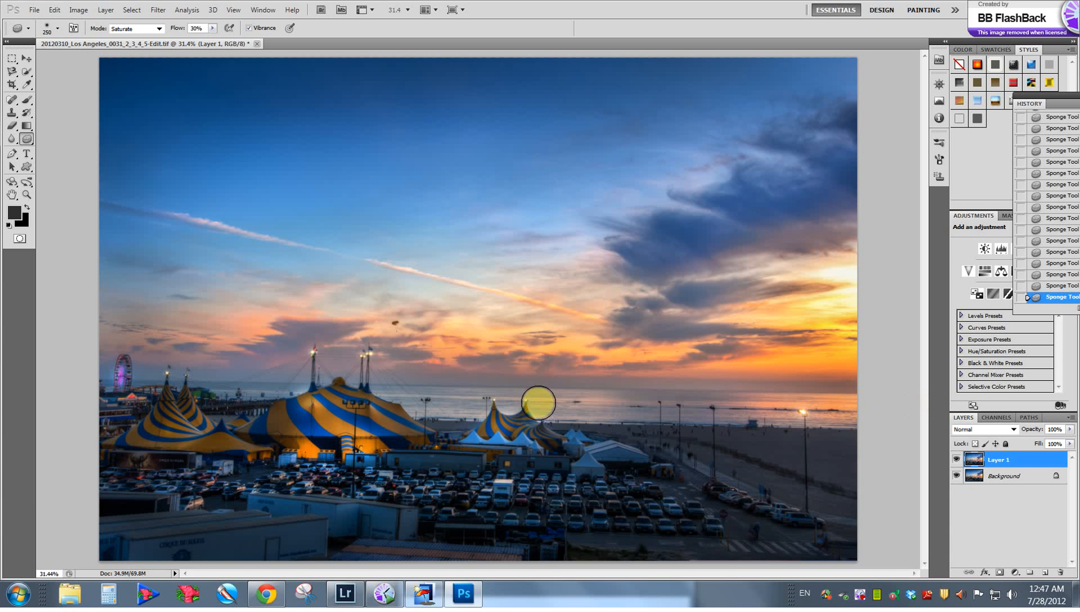
key(bracketright)
key(bracketright)
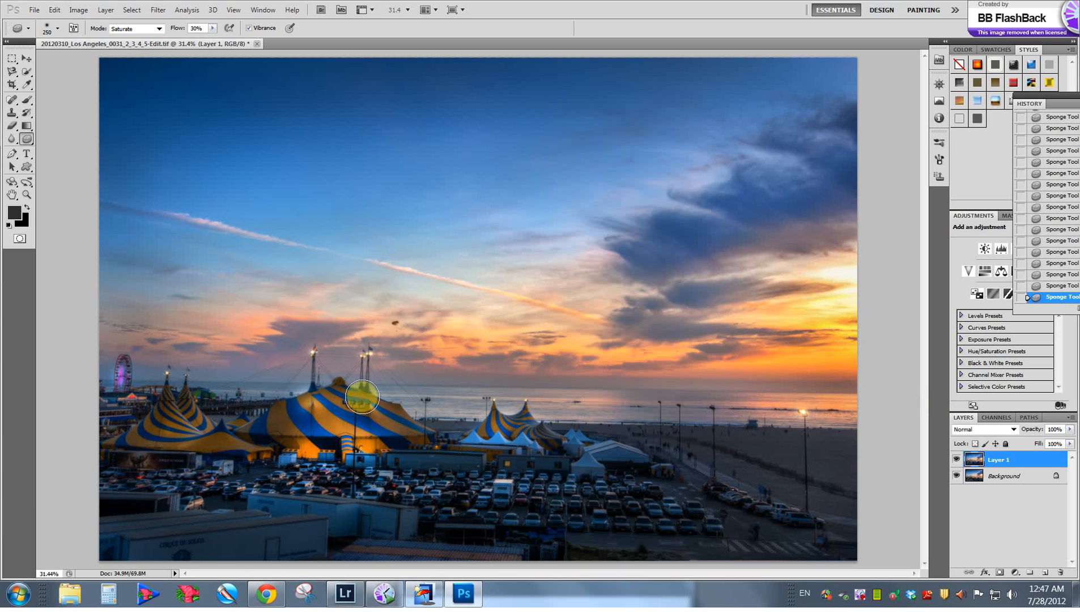
key(bracketleft)
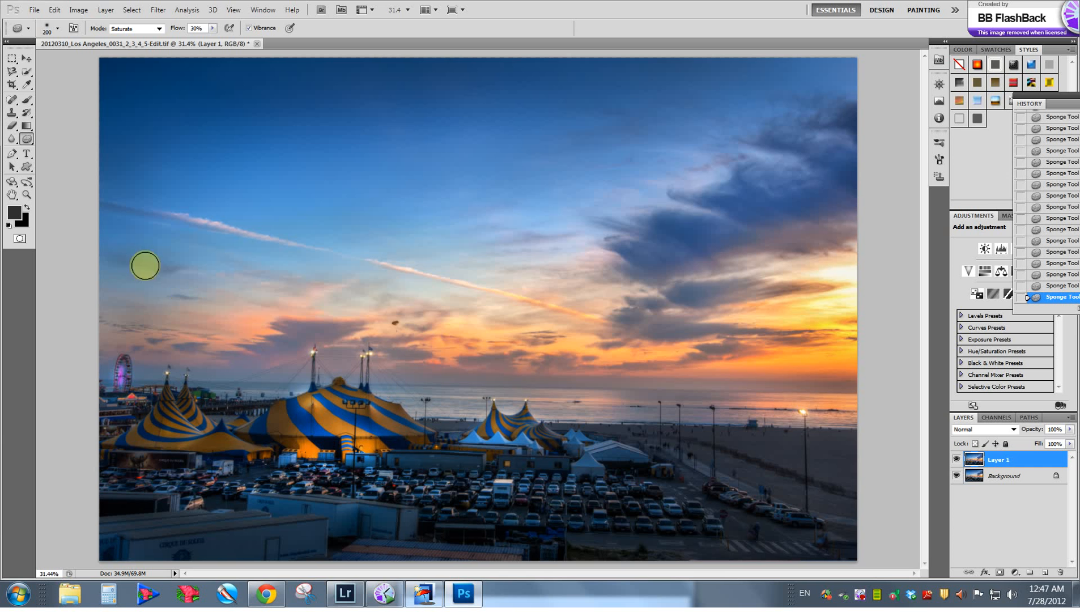
Set the sponge to Desaturate at 100 px, undo the last two strokes, and desaturate the beach around the lifeguard hut
click(153, 29)
click(142, 38)
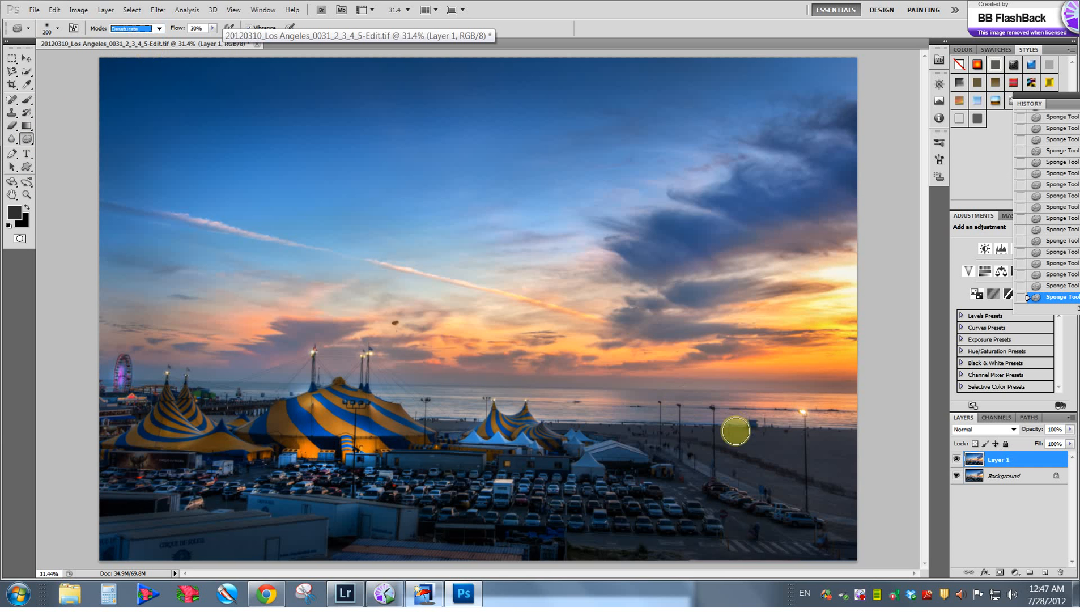
key(bracketleft)
key(bracketleft)
key(bracketleft)
key(bracketleft)
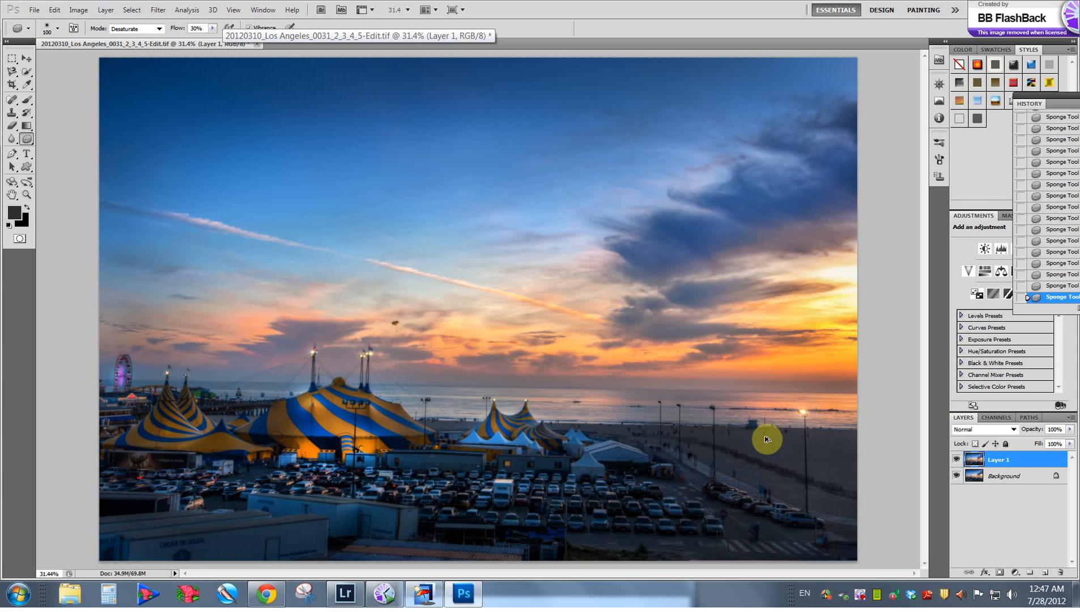
key(ctrl+alt+z)
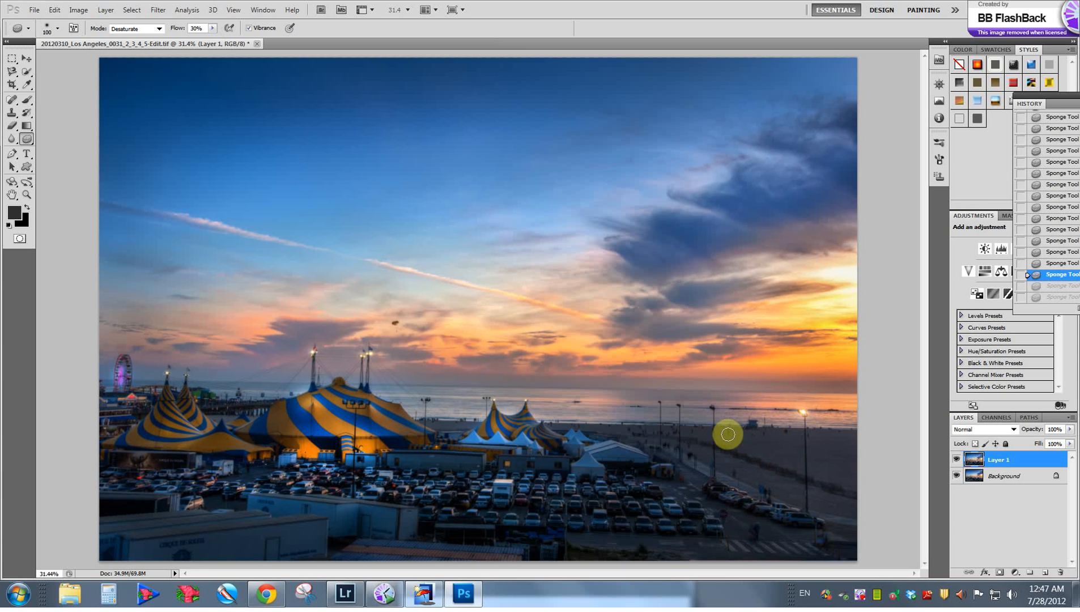
click(755, 422)
Desaturate the small white tents beside the striped tents with sponge brushes of 175 px and 125 px
key(bracketright)
key(bracketright)
key(bracketright)
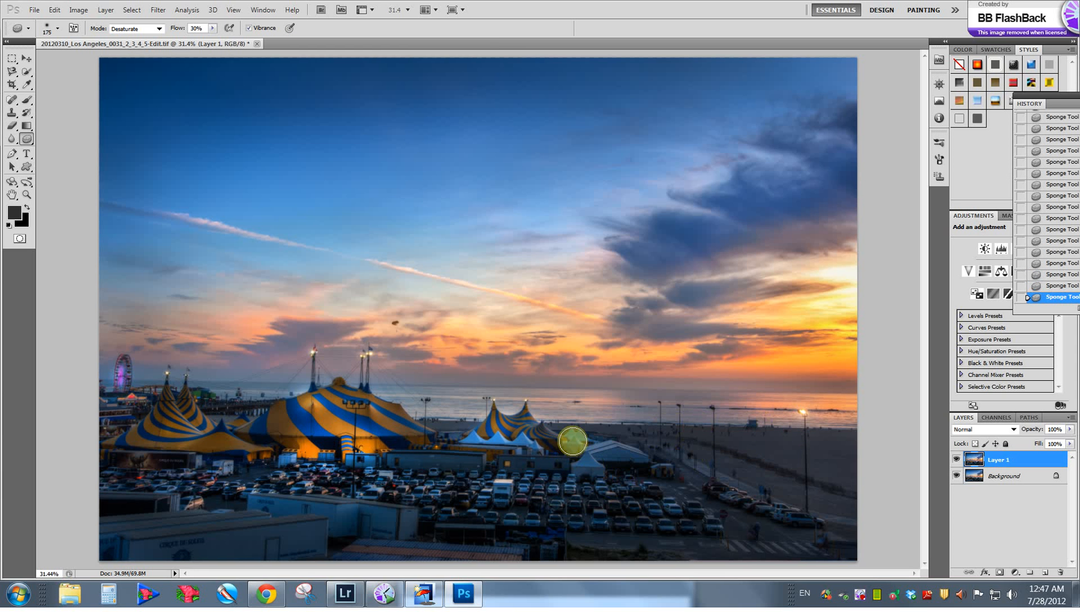
key(bracketleft)
key(bracketleft)
key(bracketleft)
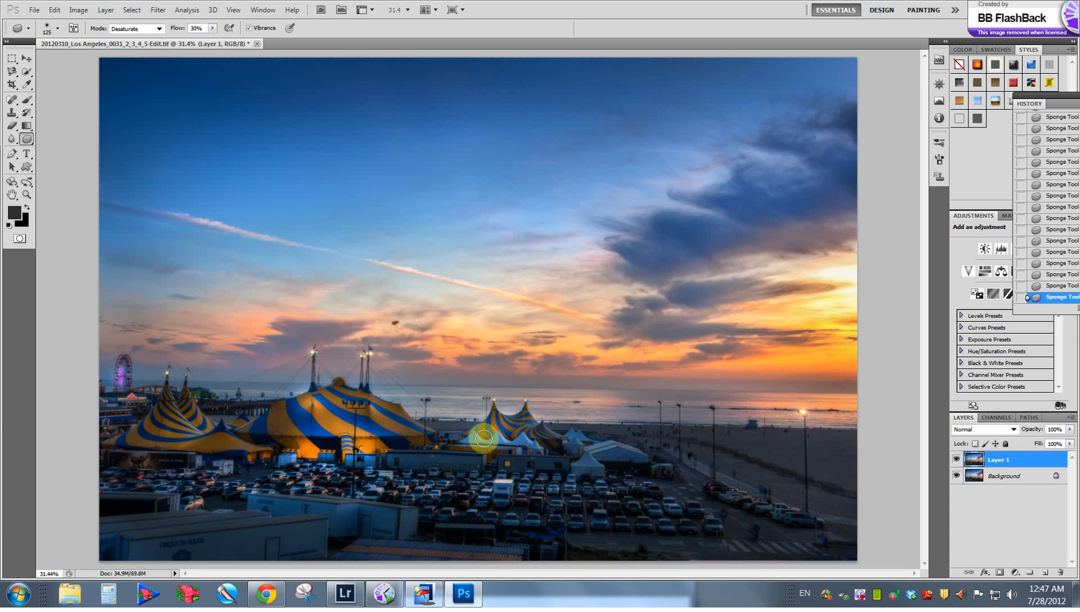
key(bracketright)
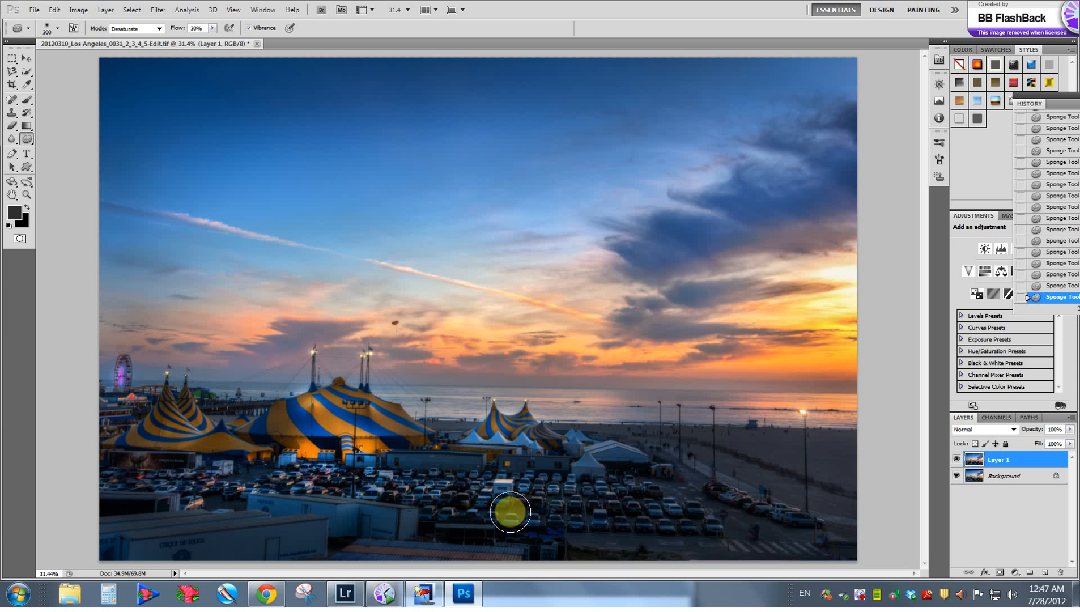
Desaturate the parked cars and the dark foreground with sponge brushes of 300 to 500 px
key(bracketright)
key(bracketright)
key(bracketright)
key(bracketright)
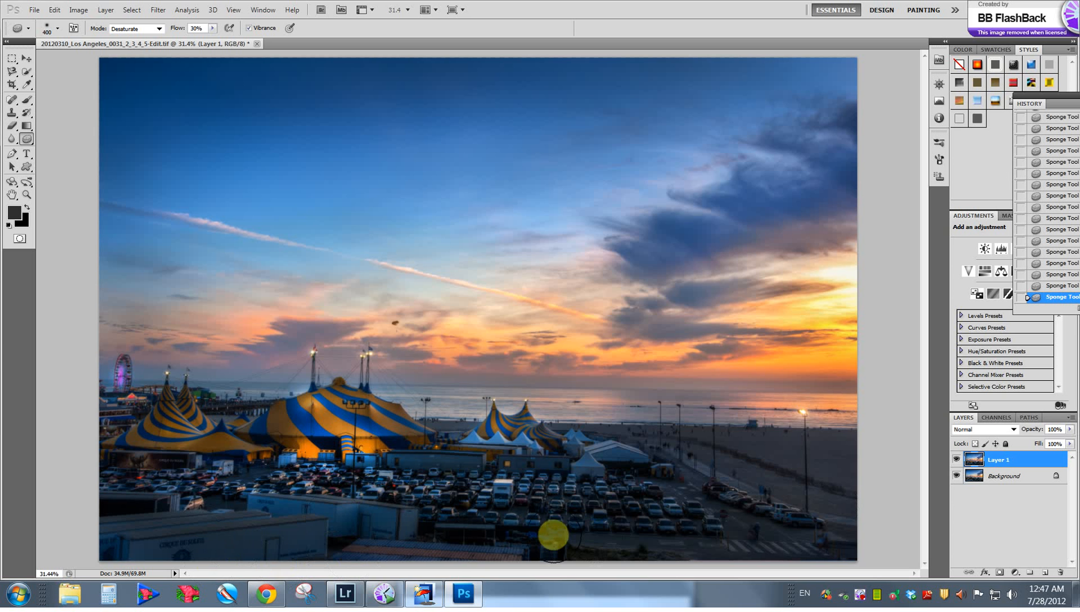
key(bracketleft)
key(bracketleft)
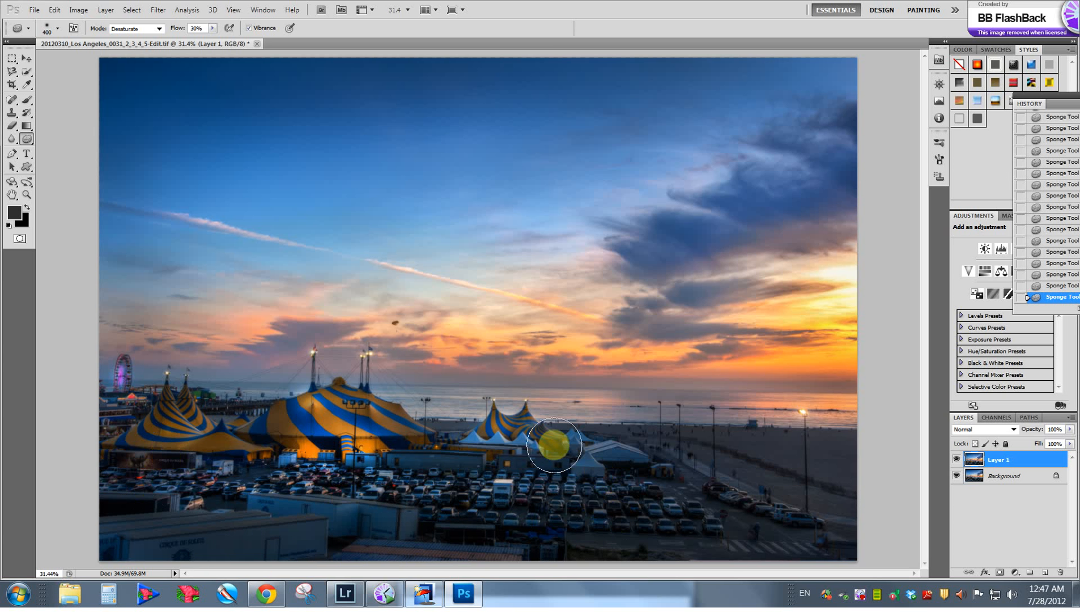
key(bracketright)
key(bracketright)
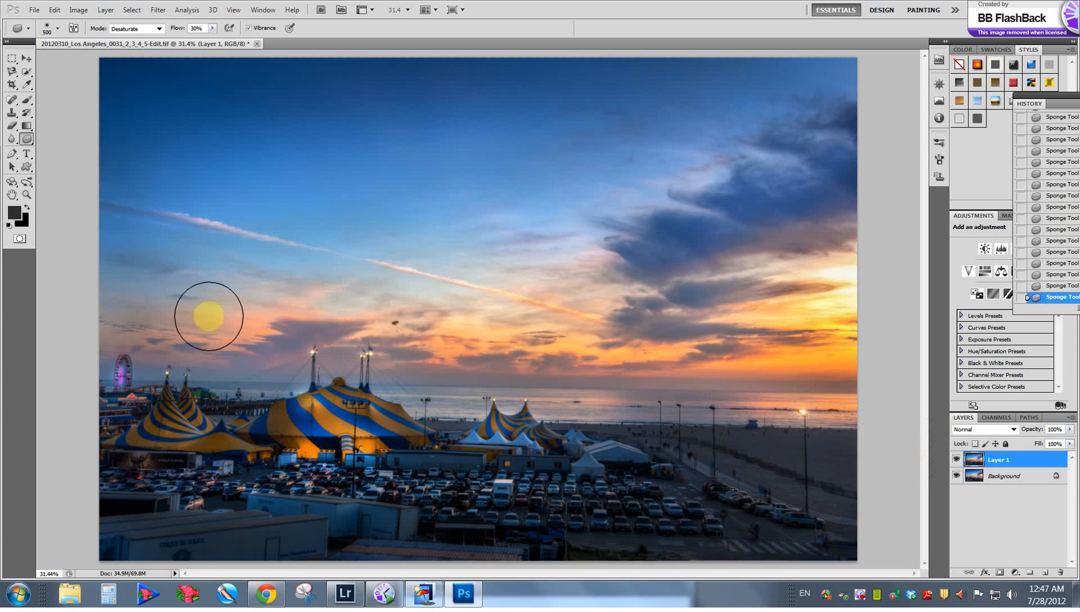
Toggle the visibility of Layer 1 to compare the retouched photo with the Background layer
click(955, 462)
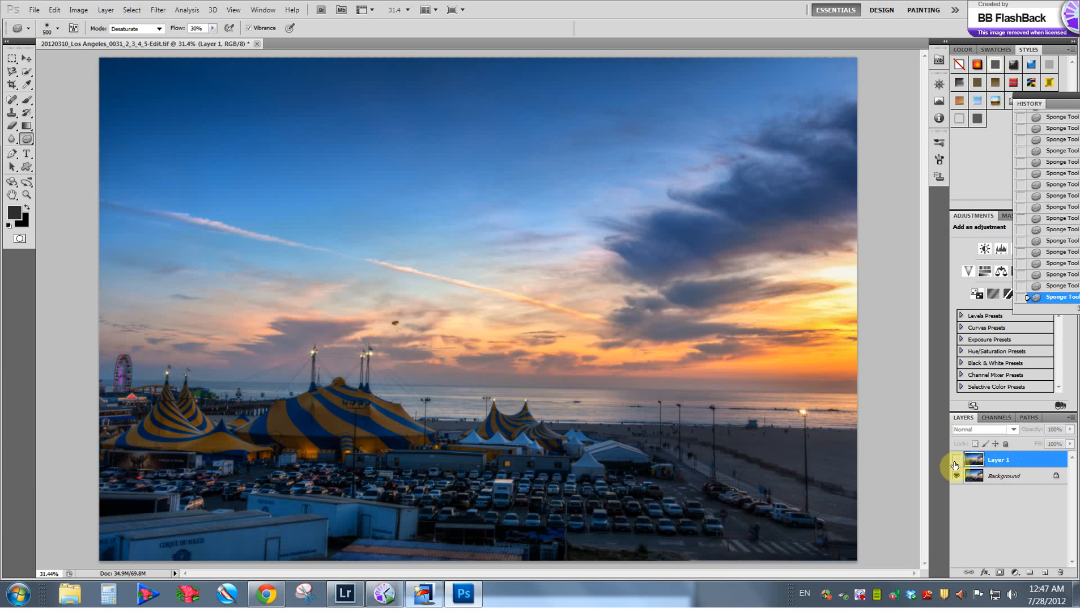
click(955, 460)
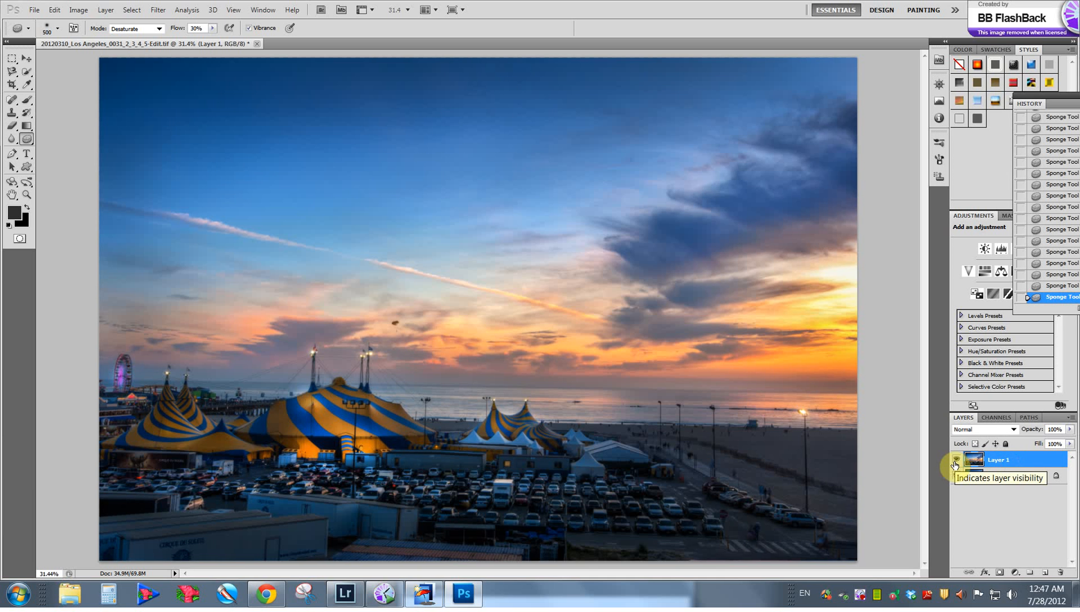
click(955, 463)
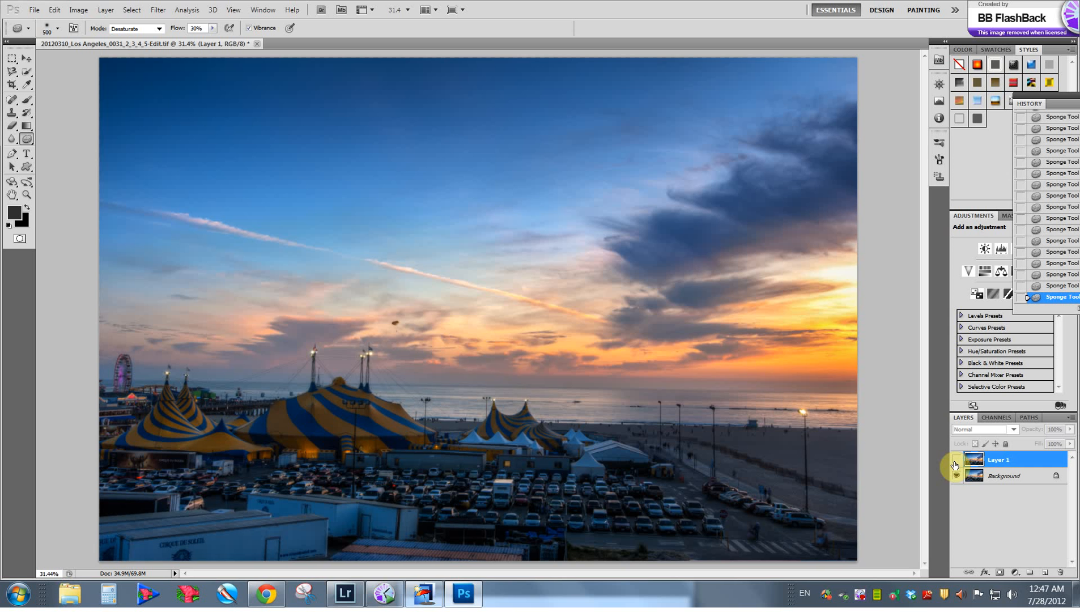
click(956, 462)
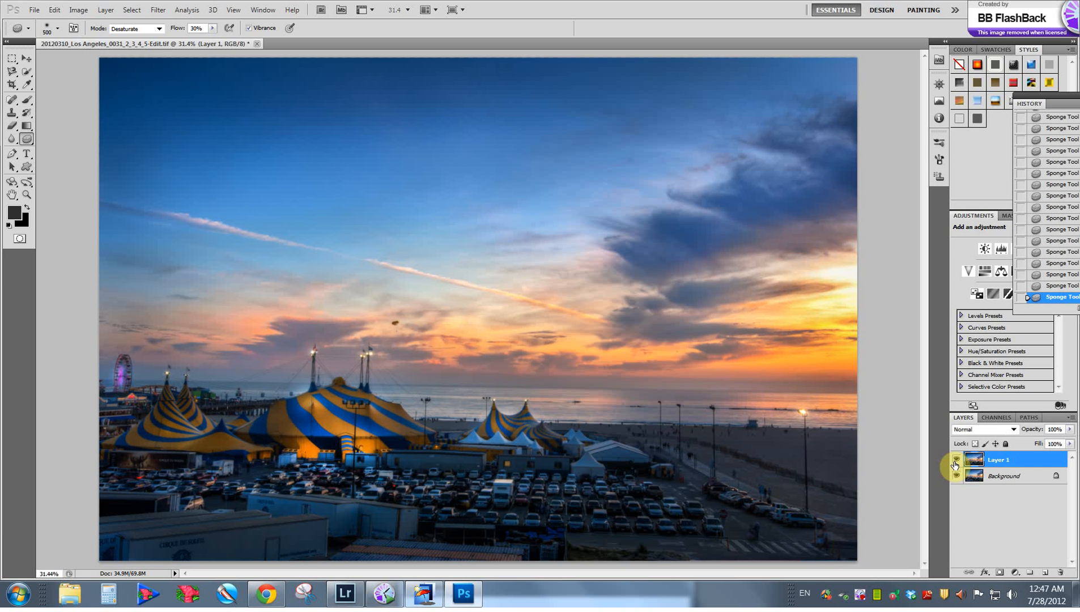
Burn the area around the Ferris wheel and the low clouds near it in the midtones at 10% exposure
click(27, 142)
click(62, 147)
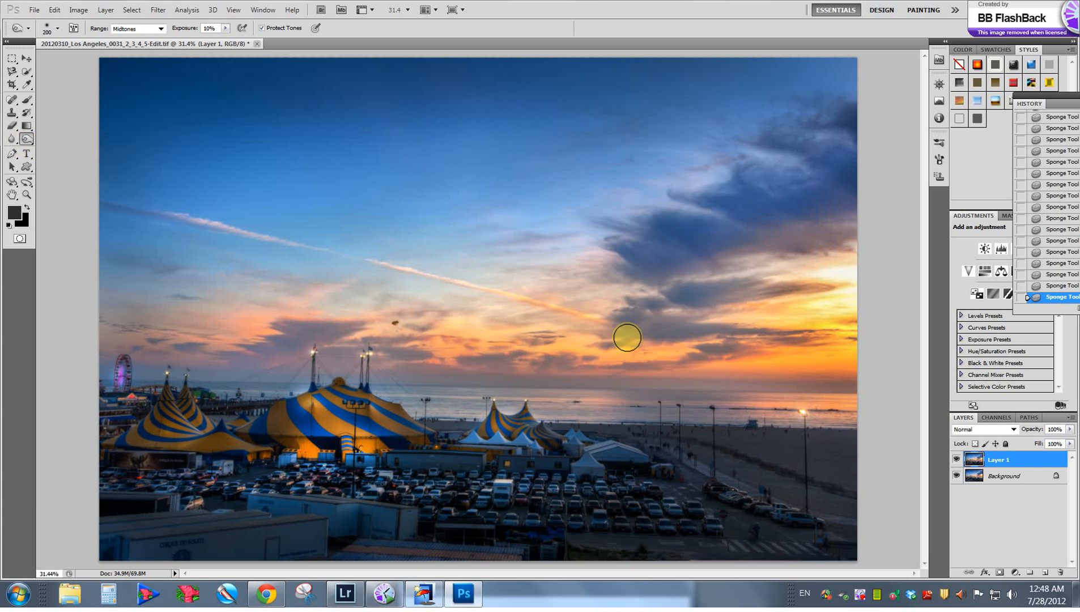
drag(132, 367, 106, 374)
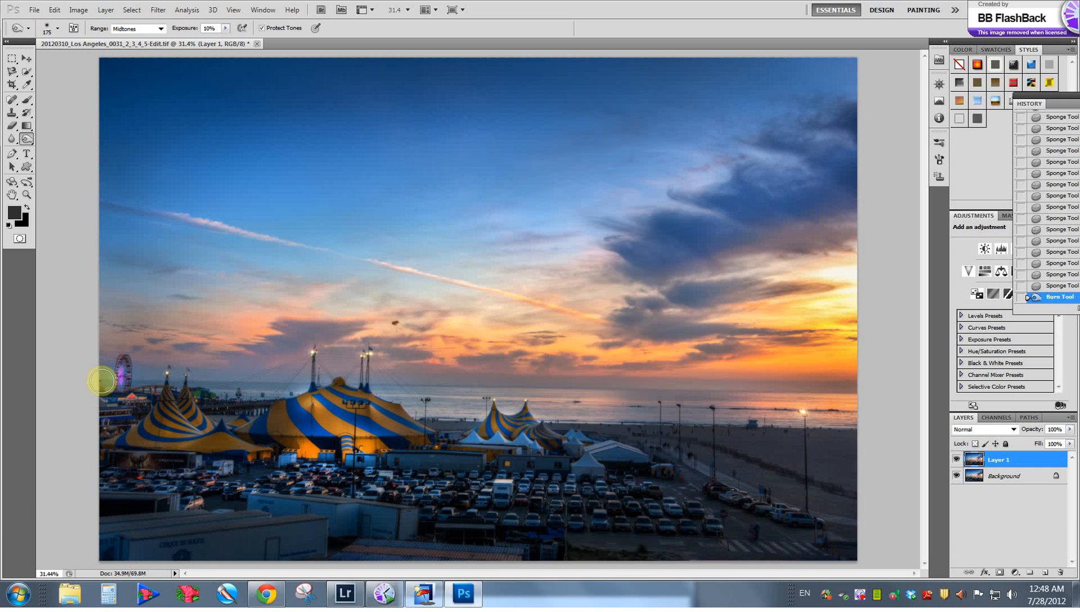
click(218, 353)
Burn the blue sky and the clouds around the contrail with a large brush, enlarging it up to 800 px
key(bracketright)
key(bracketright)
key(bracketright)
key(bracketright)
mouse_move(401, 279)
mouse_down()
mouse_move(498, 278)
mouse_move(547, 259)
mouse_move(328, 290)
mouse_move(379, 286)
mouse_move(550, 225)
mouse_move(442, 251)
mouse_move(543, 237)
mouse_move(354, 302)
mouse_move(238, 312)
mouse_move(245, 288)
mouse_move(191, 293)
mouse_move(578, 264)
mouse_move(614, 204)
mouse_move(509, 226)
mouse_move(597, 166)
mouse_move(678, 165)
mouse_up()
key(bracketright)
key(bracketright)
mouse_move(267, 228)
mouse_down()
mouse_move(168, 180)
mouse_move(200, 292)
mouse_up()
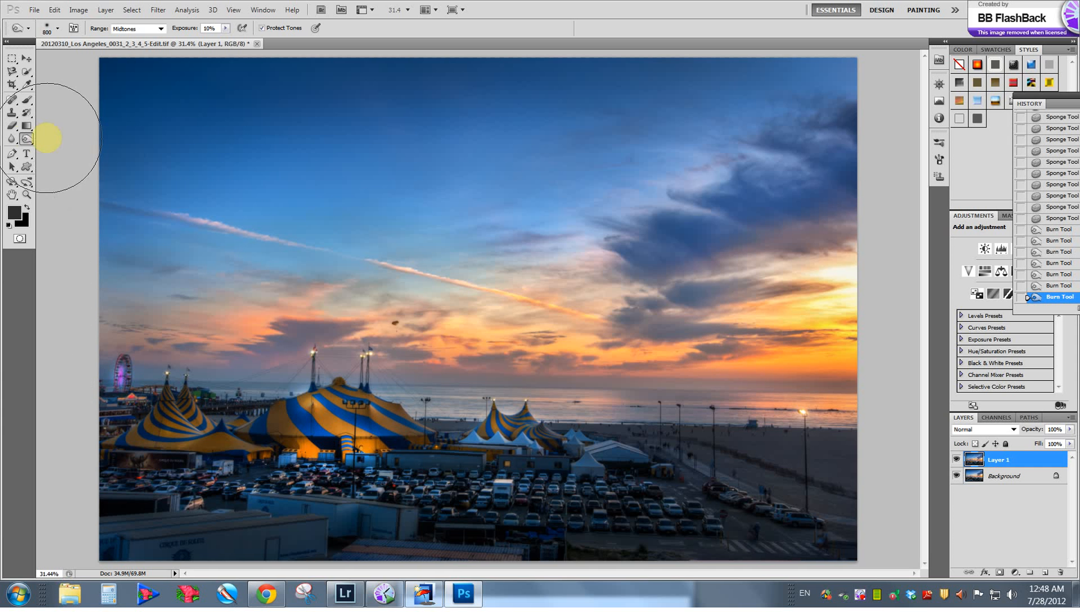
Dodge the bright sunset sky near the horizon in the midtones at 25% exposure, undoing one stroke and reducing the brush to 200 px
click(27, 138)
click(71, 138)
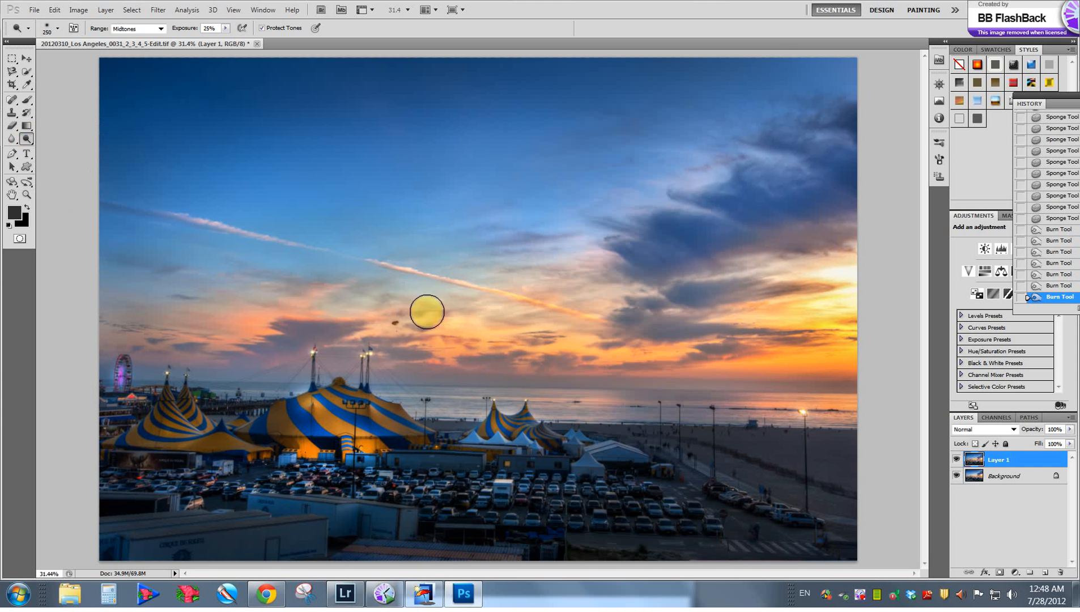
drag(590, 330, 605, 329)
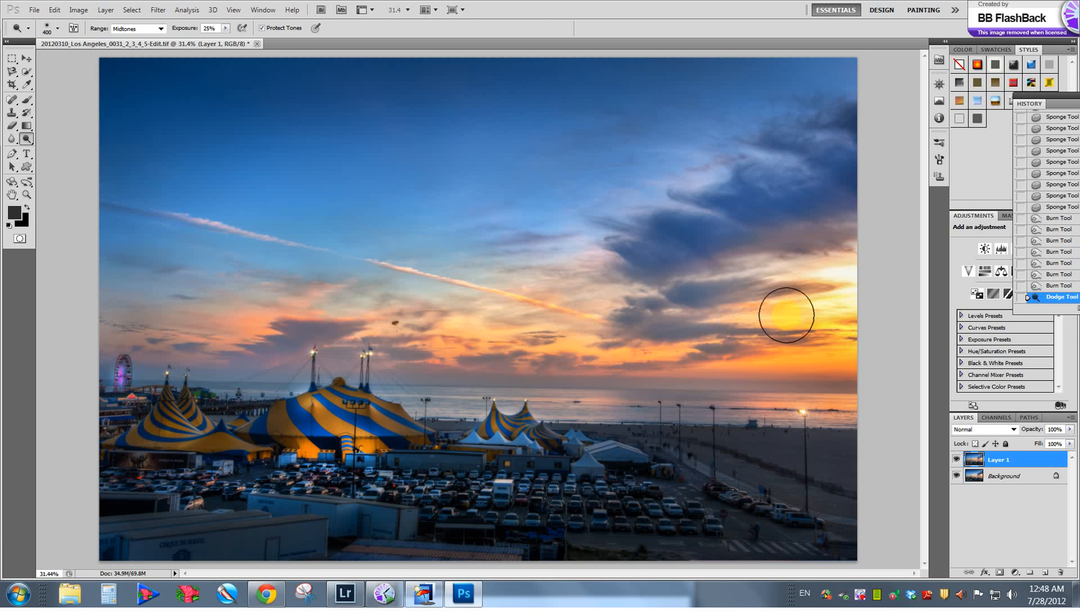
mouse_move(749, 341)
mouse_down()
mouse_move(791, 382)
mouse_move(793, 402)
mouse_up()
key(bracketleft)
key(bracketleft)
key(bracketleft)
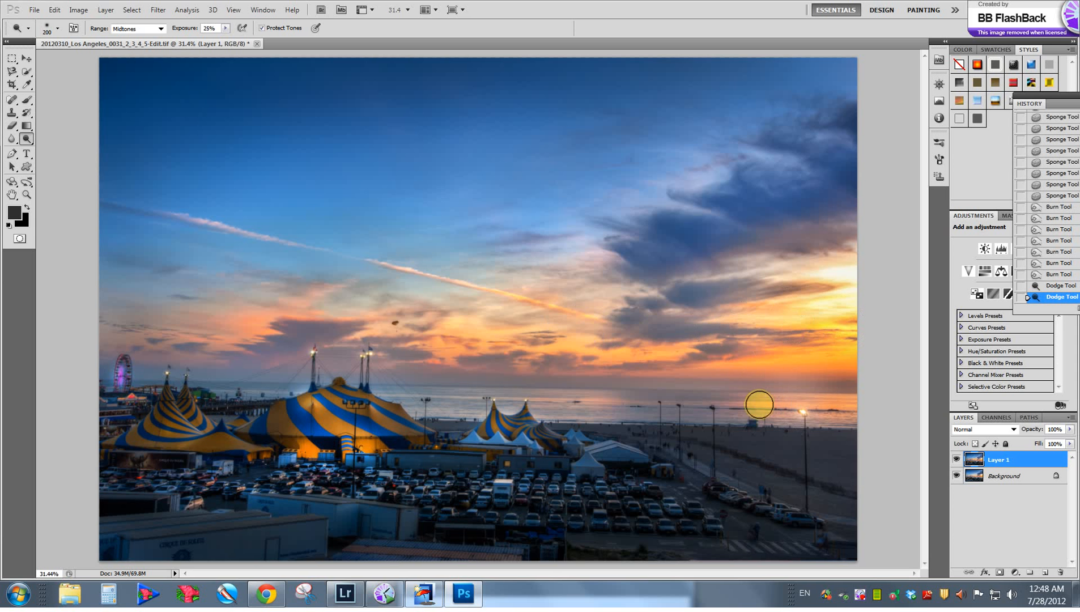
key(ctrl+z)
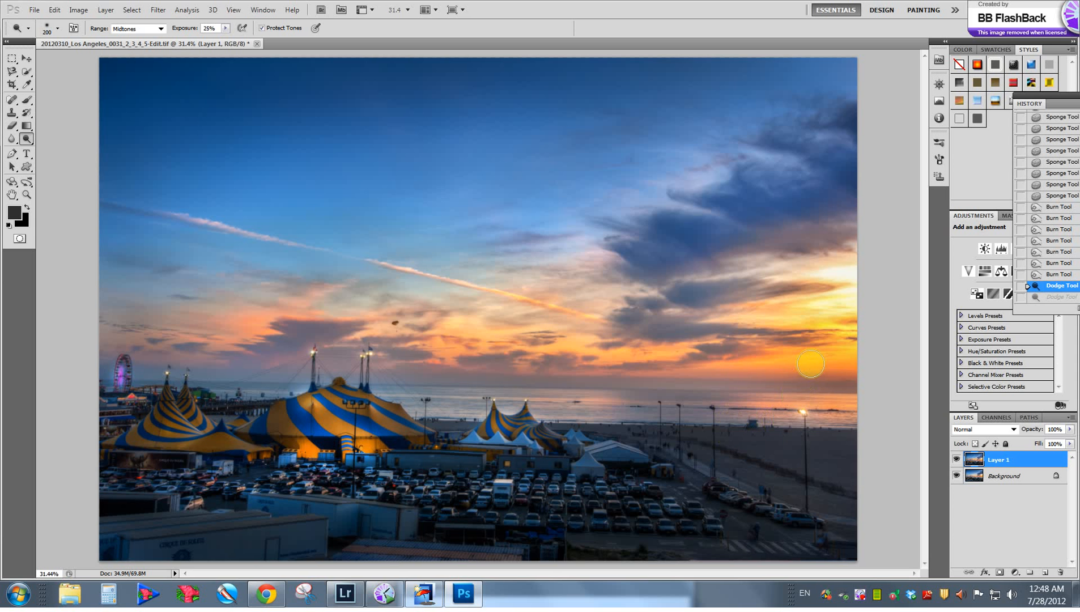
drag(832, 362, 827, 324)
drag(646, 351, 595, 349)
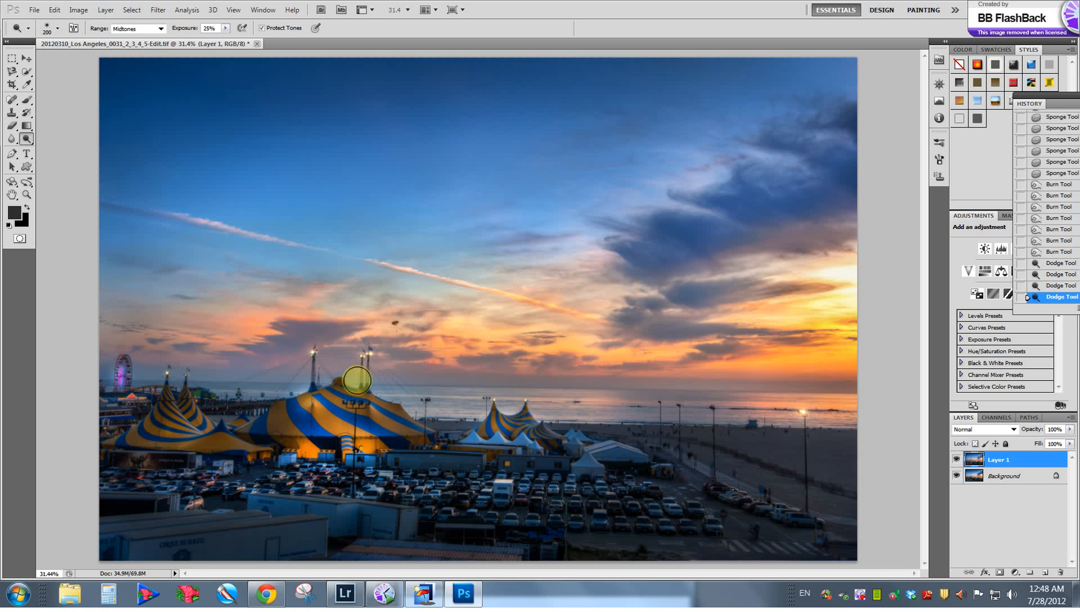
Burn the big tent's top and the sky just above it in the midtones at 10% exposure with a brush over 500 px
click(31, 141)
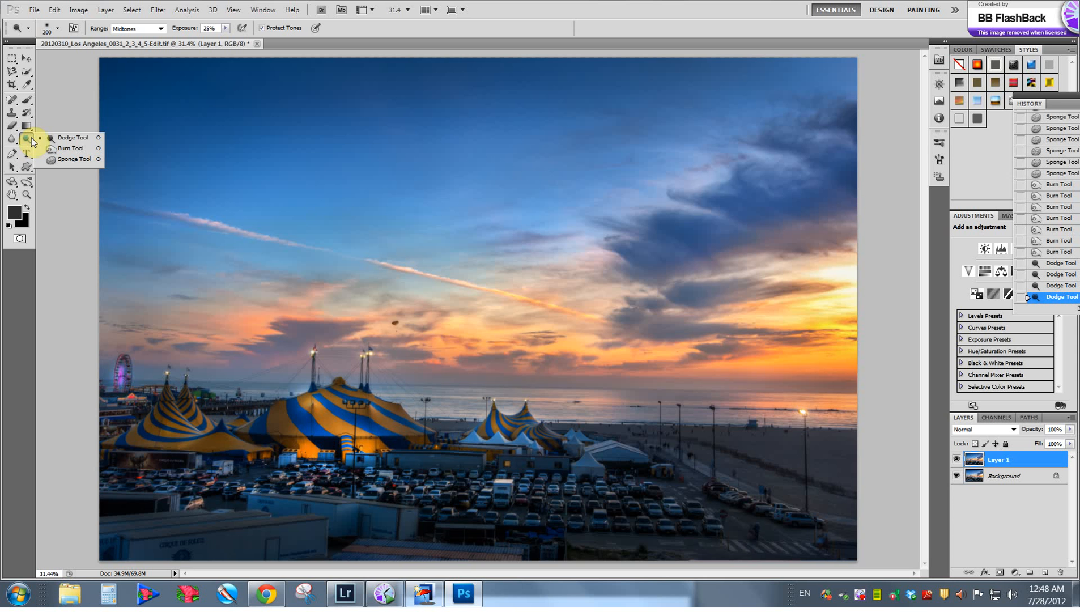
click(61, 150)
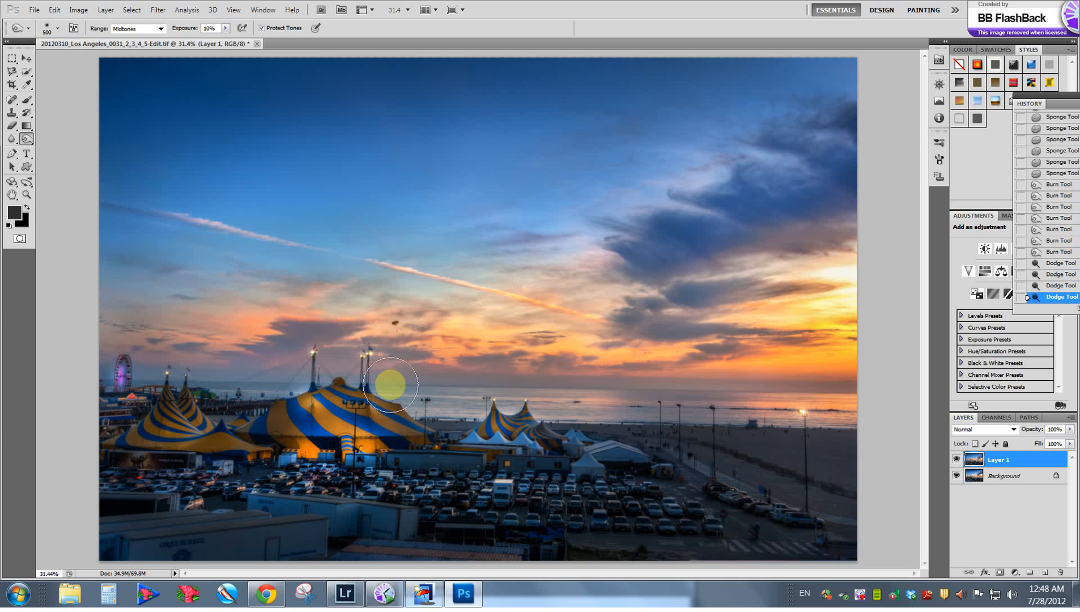
key(bracketright)
key(bracketright)
key(bracketright)
mouse_move(369, 388)
mouse_down()
mouse_move(402, 397)
mouse_move(327, 381)
mouse_move(237, 403)
mouse_move(320, 391)
mouse_move(301, 390)
mouse_move(310, 386)
mouse_move(455, 414)
mouse_move(413, 411)
mouse_move(391, 394)
mouse_move(485, 397)
mouse_move(423, 406)
mouse_move(488, 406)
mouse_move(400, 413)
mouse_move(366, 372)
mouse_move(289, 367)
mouse_move(445, 358)
mouse_move(317, 380)
mouse_move(241, 366)
mouse_move(608, 335)
mouse_move(592, 346)
mouse_move(450, 330)
mouse_up()
Burn the clouds along the horizon from above the tents toward the sunset with a larger brush, and reduce the brush to 300 px
key(bracketright)
key(bracketright)
key(bracketright)
key(bracketright)
key(bracketright)
key(bracketright)
key(bracketright)
key(bracketright)
key(bracketright)
key(bracketright)
mouse_move(322, 315)
mouse_down()
mouse_move(393, 322)
mouse_move(466, 351)
mouse_move(645, 363)
mouse_up()
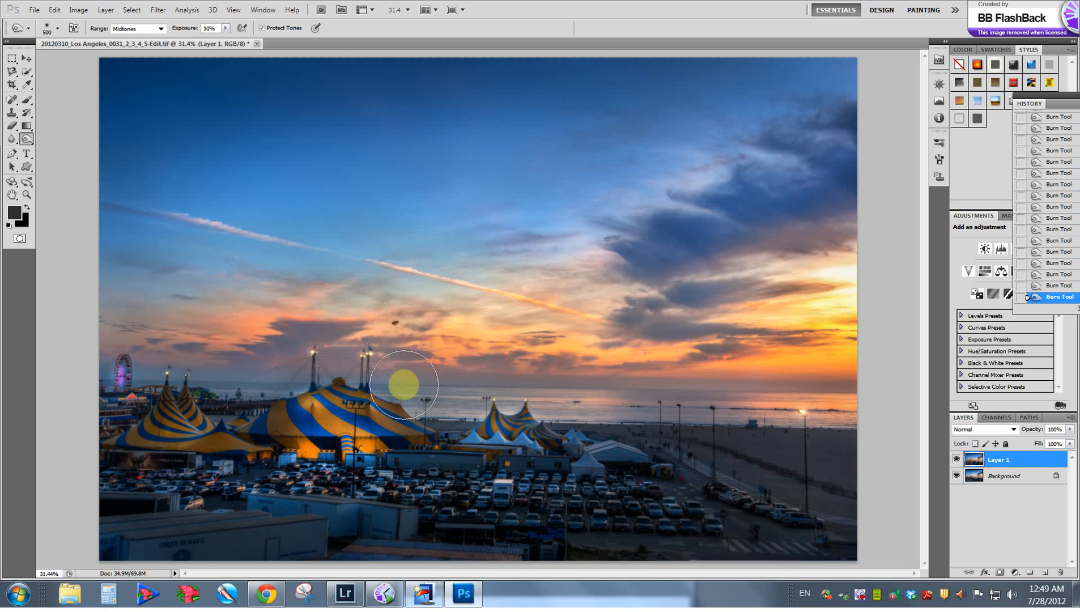
key(bracketleft)
key(bracketleft)
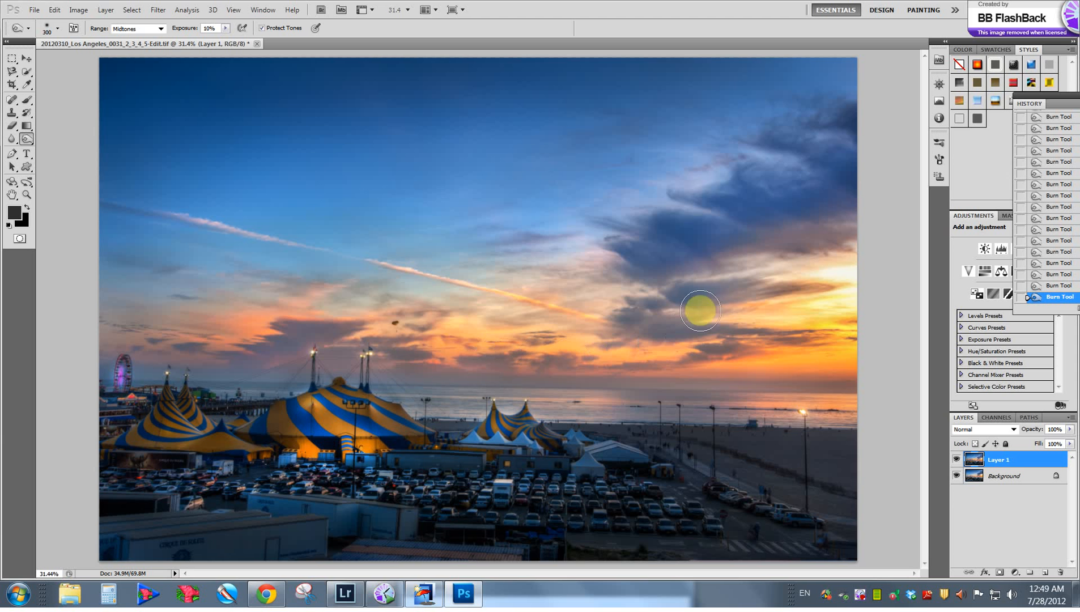
Burn the sunset horizon and the dark foreground in the midtones at 10% exposure, varying the brush between 400 and 600 px
key(bracketright)
key(bracketright)
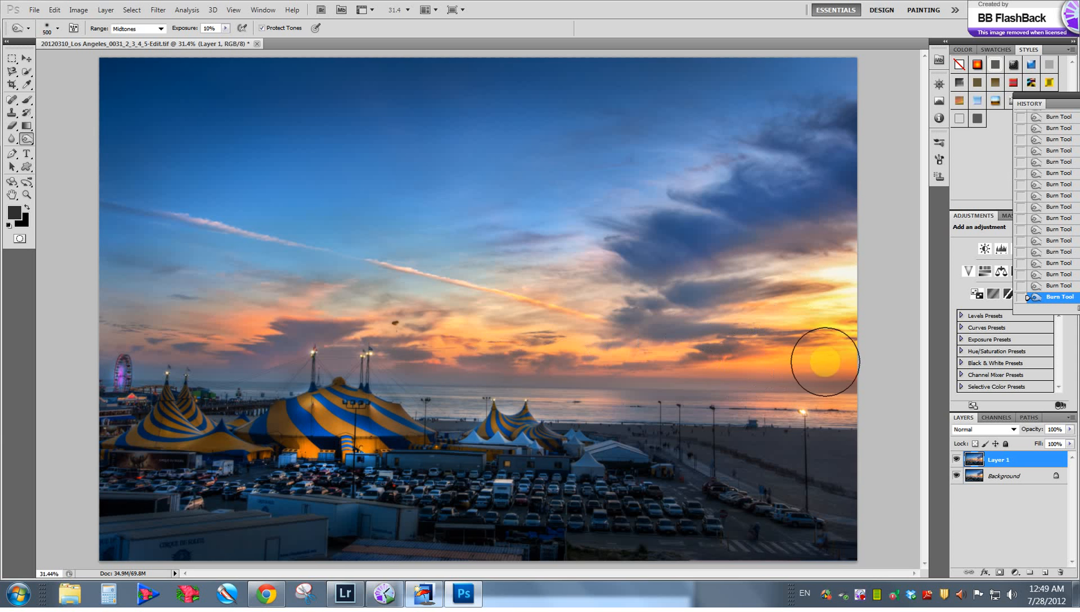
key(bracketleft)
key(bracketleft)
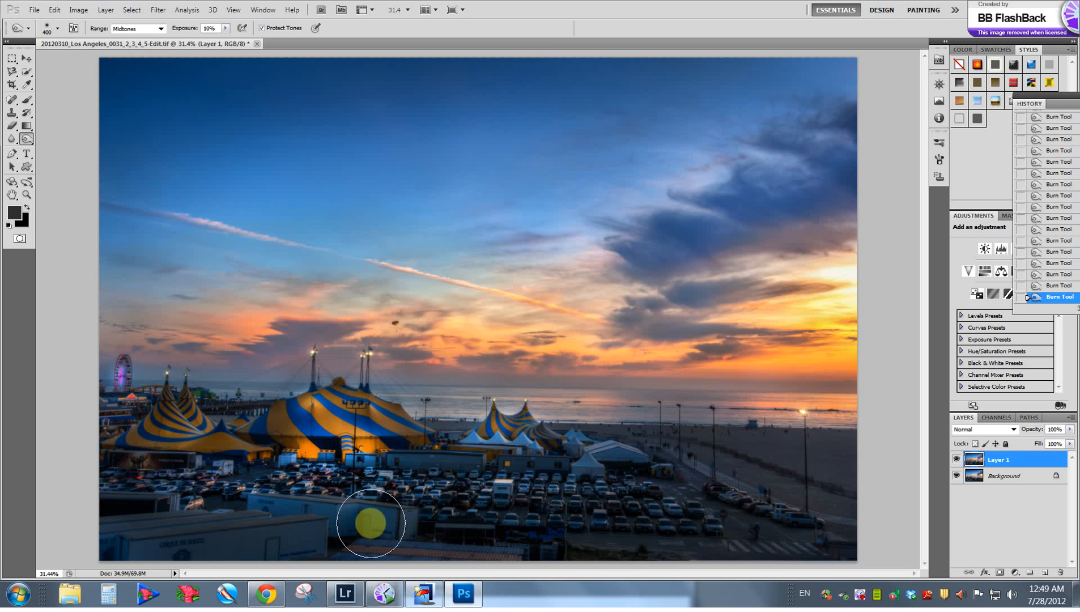
key(bracketright)
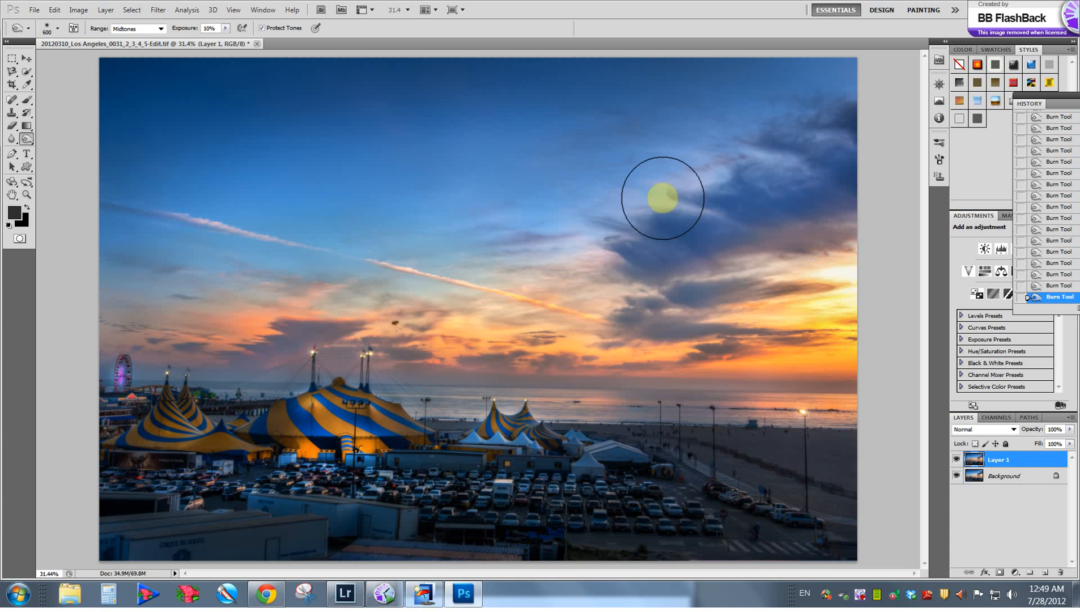
Burn the upper sky with a brush up to 900 px and the area around the tents with a 300 to 400 px brush
key(bracketright)
key(bracketright)
key(bracketright)
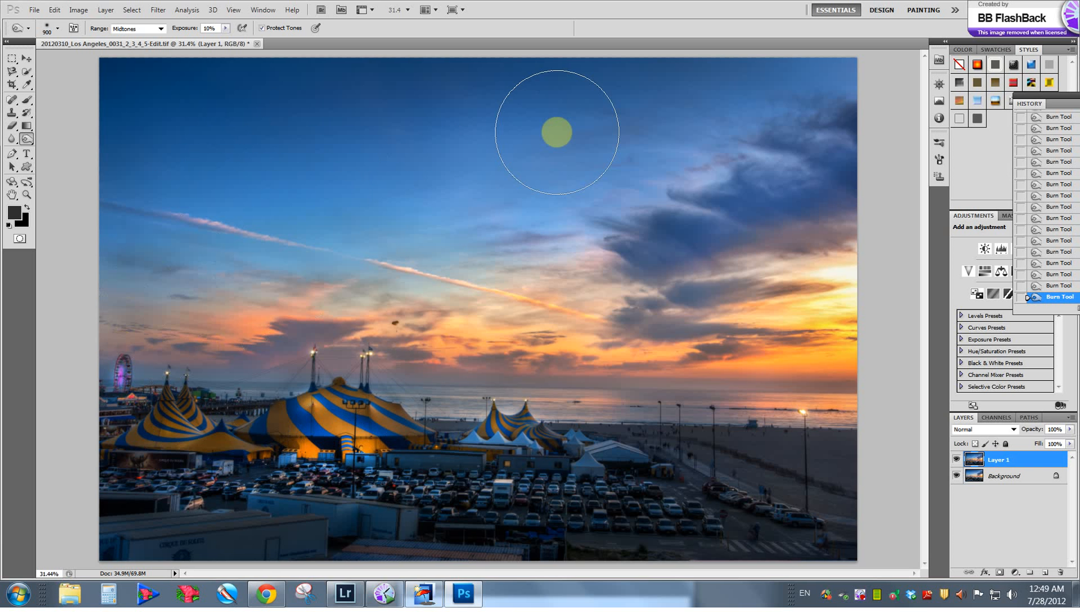
key(bracketleft)
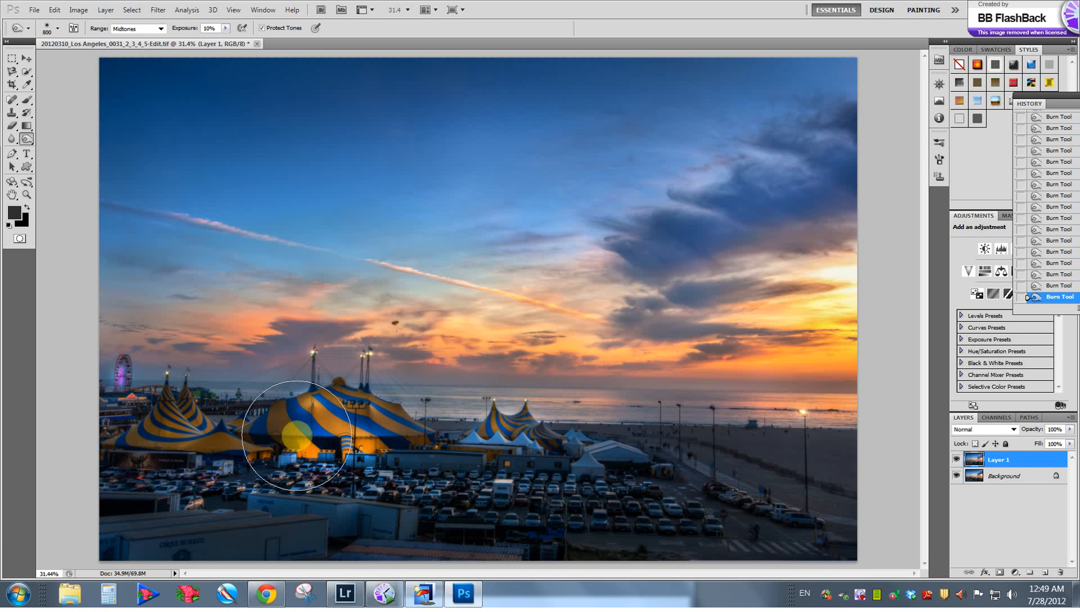
key(bracketleft)
key(bracketleft)
key(bracketleft)
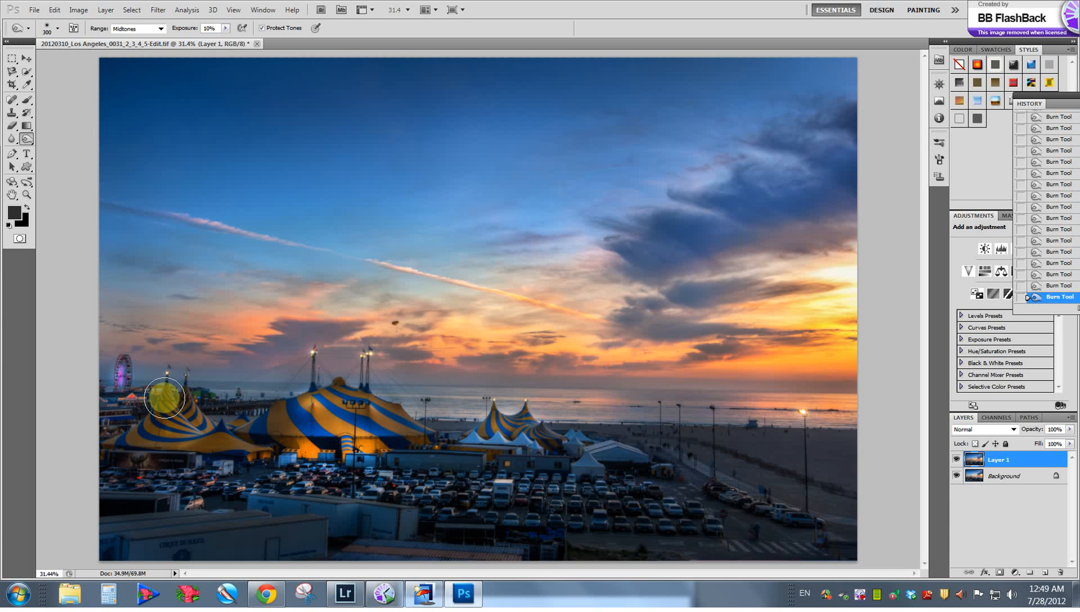
key(bracketright)
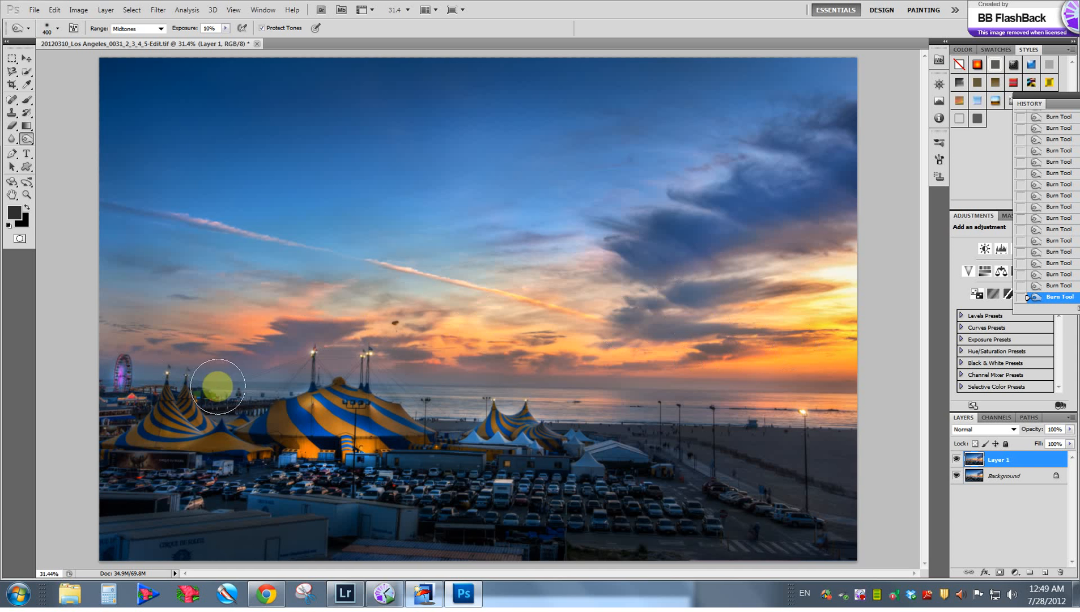
Compare the image with and without the burned Layer 1 by toggling its visibility
click(956, 460)
click(957, 461)
click(956, 460)
click(957, 461)
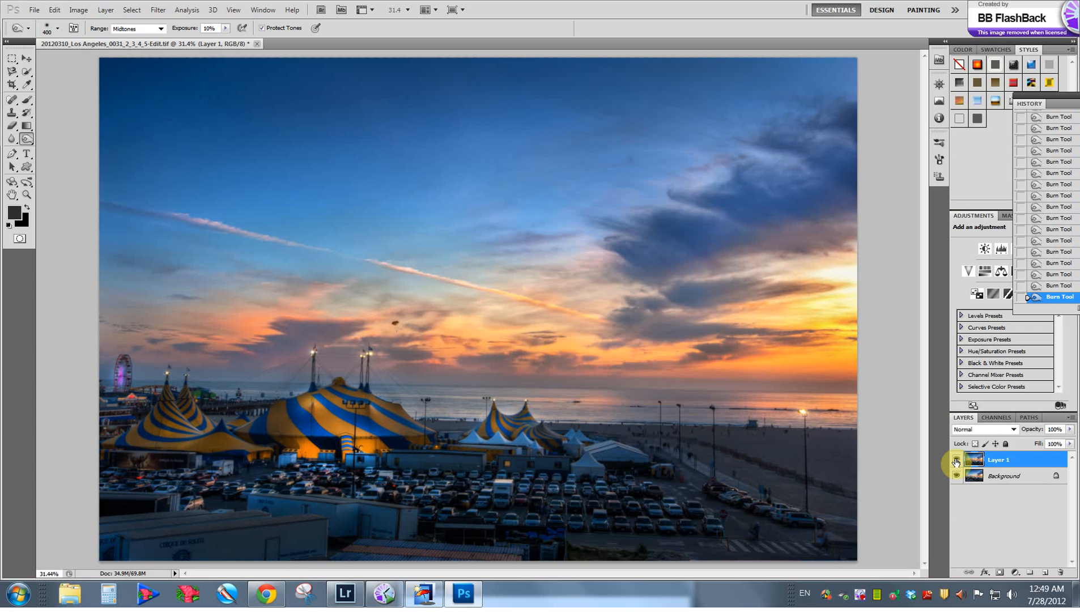
Merge the burned layer into the background and duplicate the result onto a new layer
key(ctrl+e)
key(ctrl+j)
key(bracketright)
Apply Smart Sharpen to the duplicated layer with an amount of 170%, a radius of 0.9 px and Gaussian Blur removal
click(201, 11)
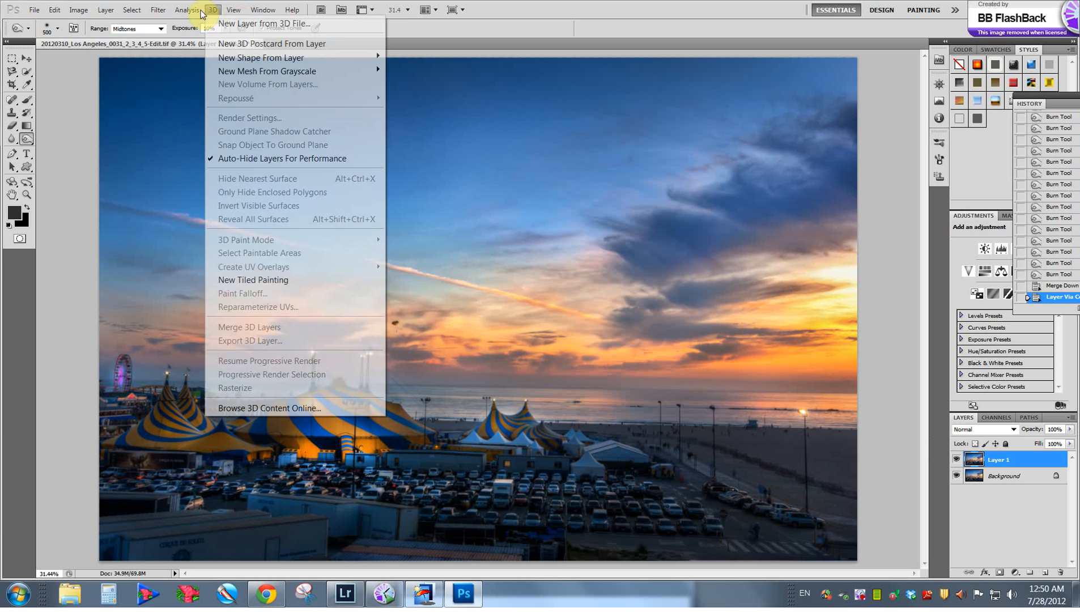
mouse_move(167, 14)
mouse_move(193, 239)
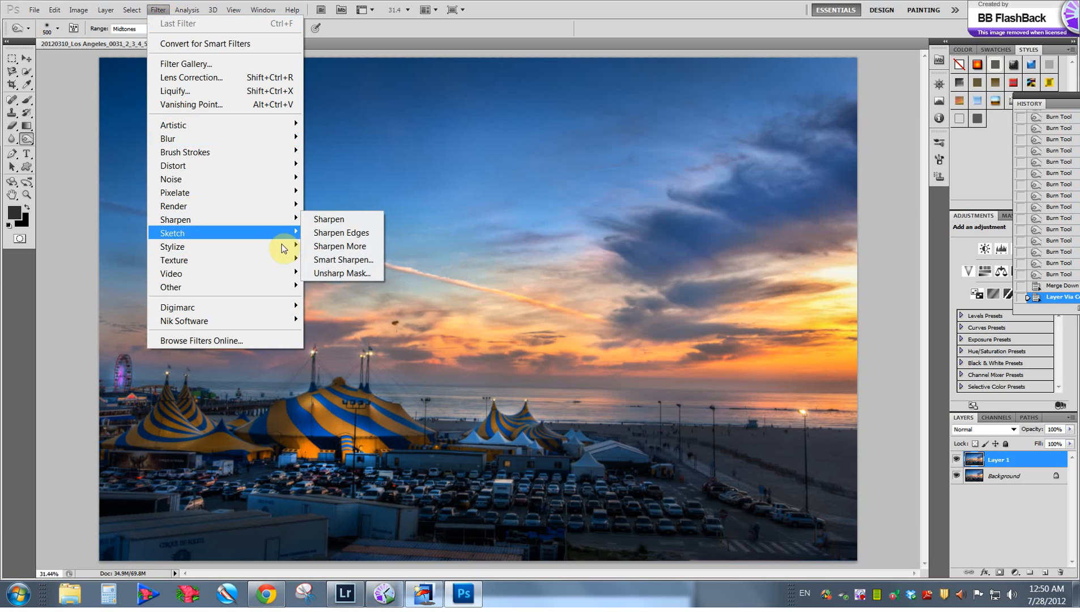
mouse_move(295, 222)
click(343, 260)
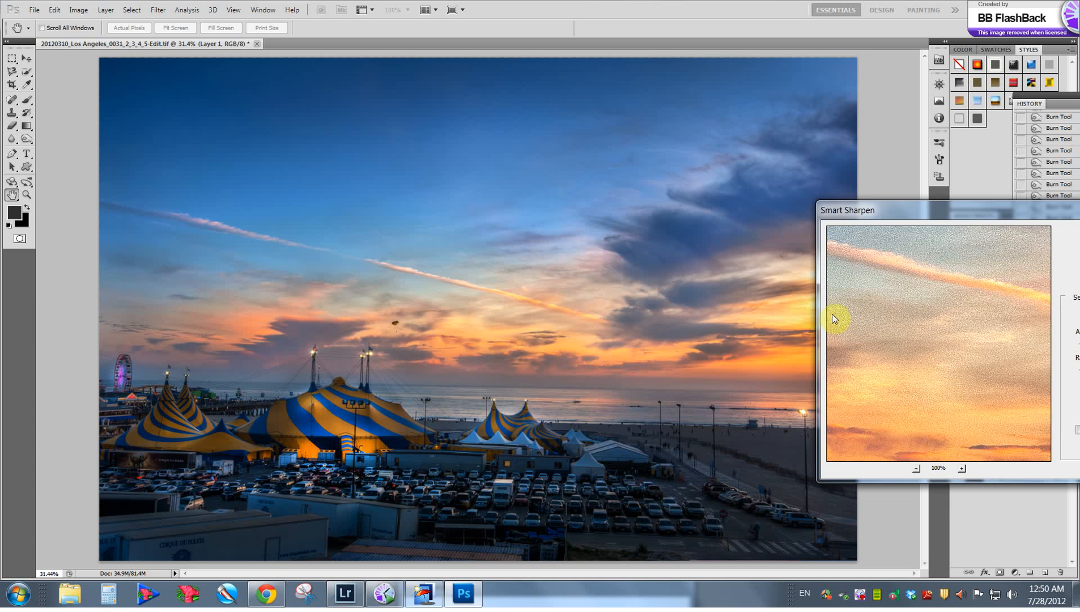
drag(901, 216, 588, 198)
drag(627, 265, 670, 343)
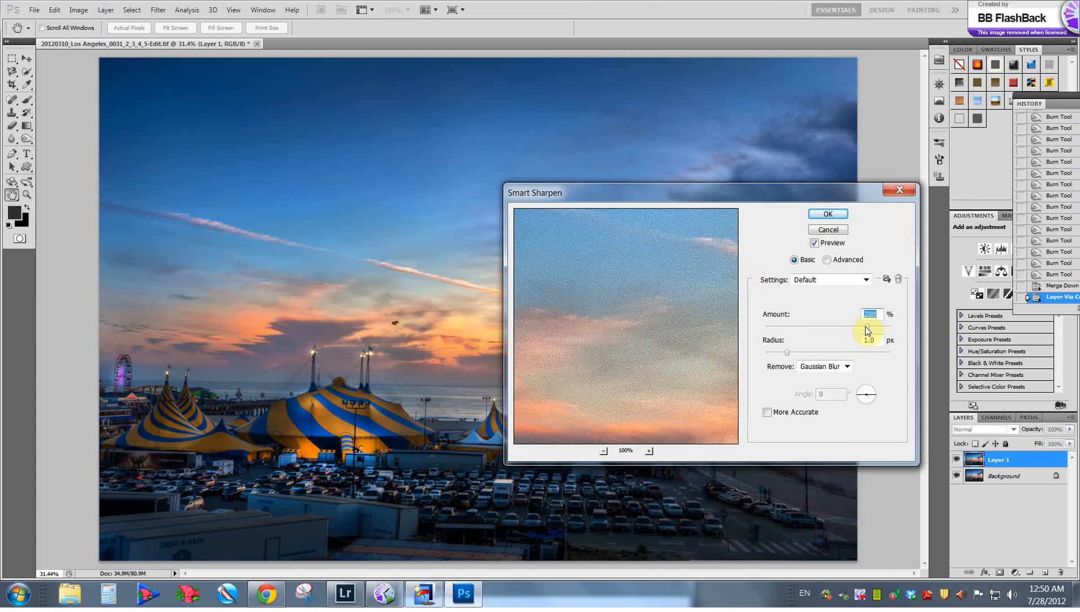
drag(857, 327, 859, 326)
drag(787, 353, 784, 353)
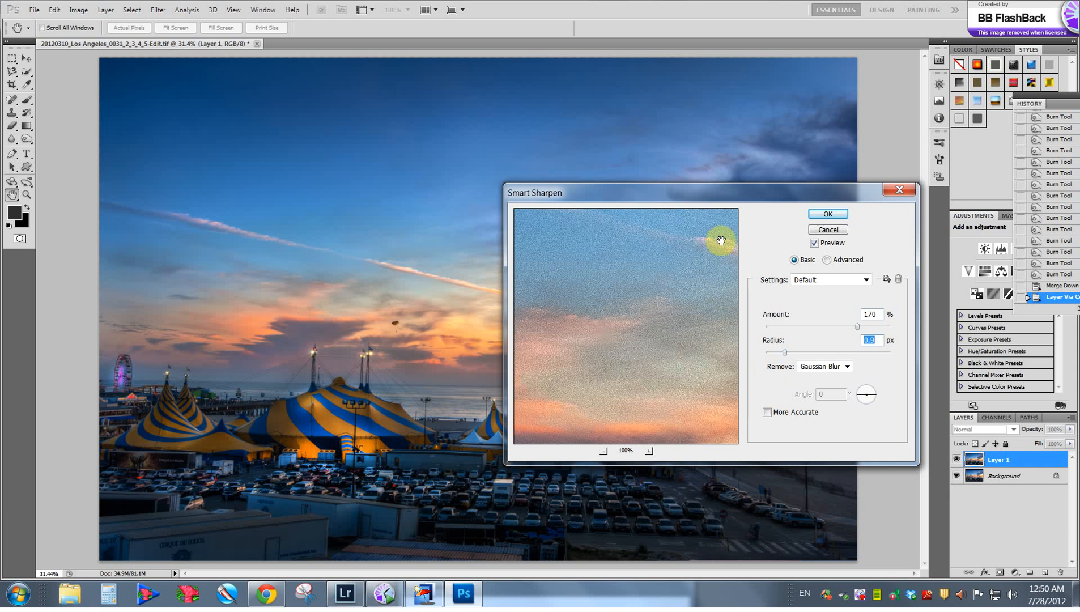
drag(756, 199, 945, 300)
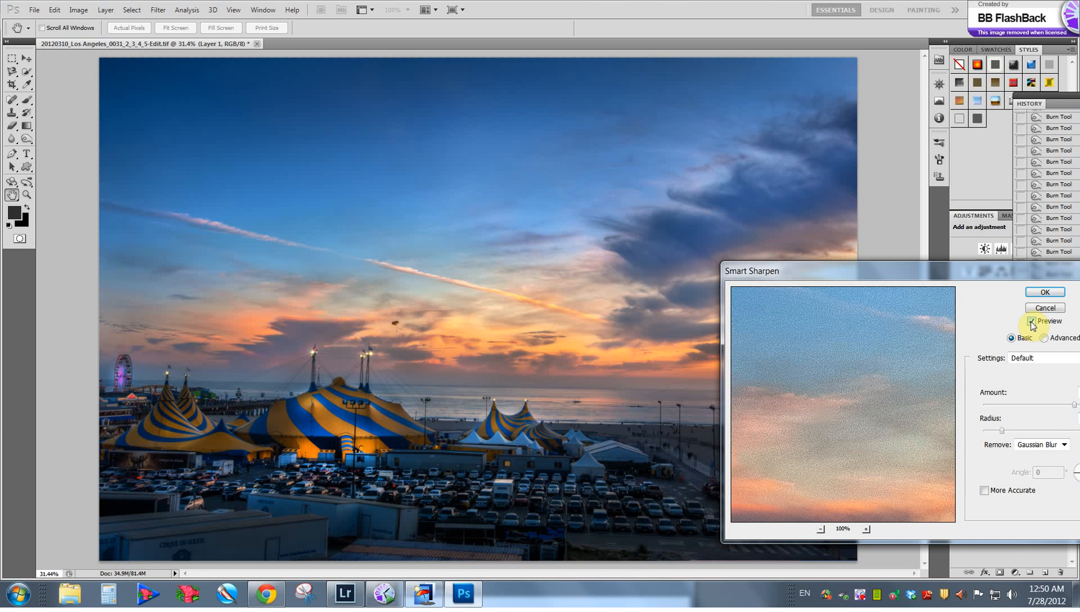
drag(926, 276, 702, 275)
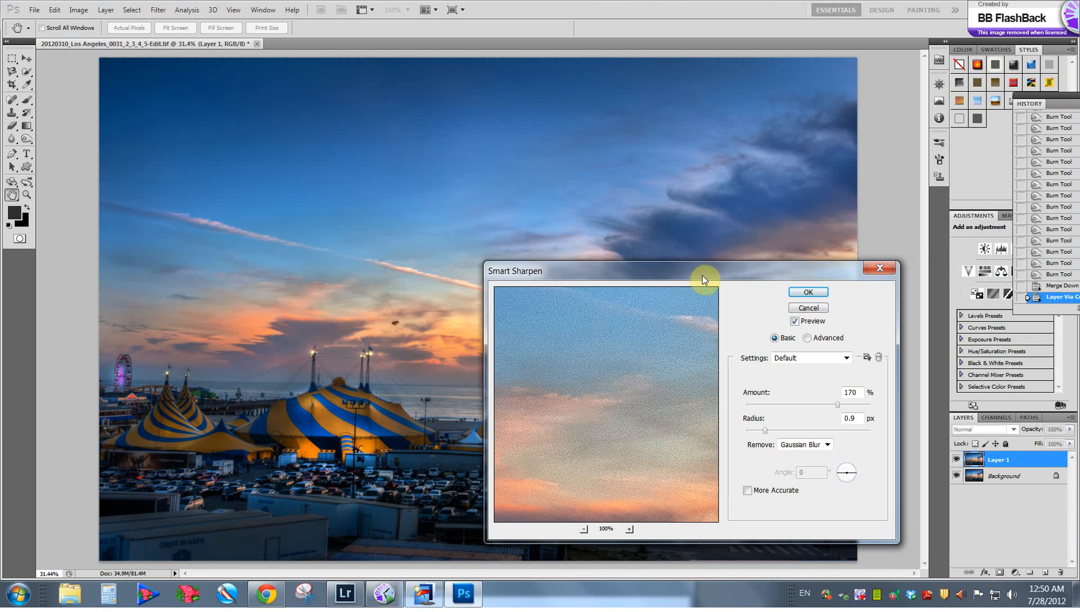
click(819, 293)
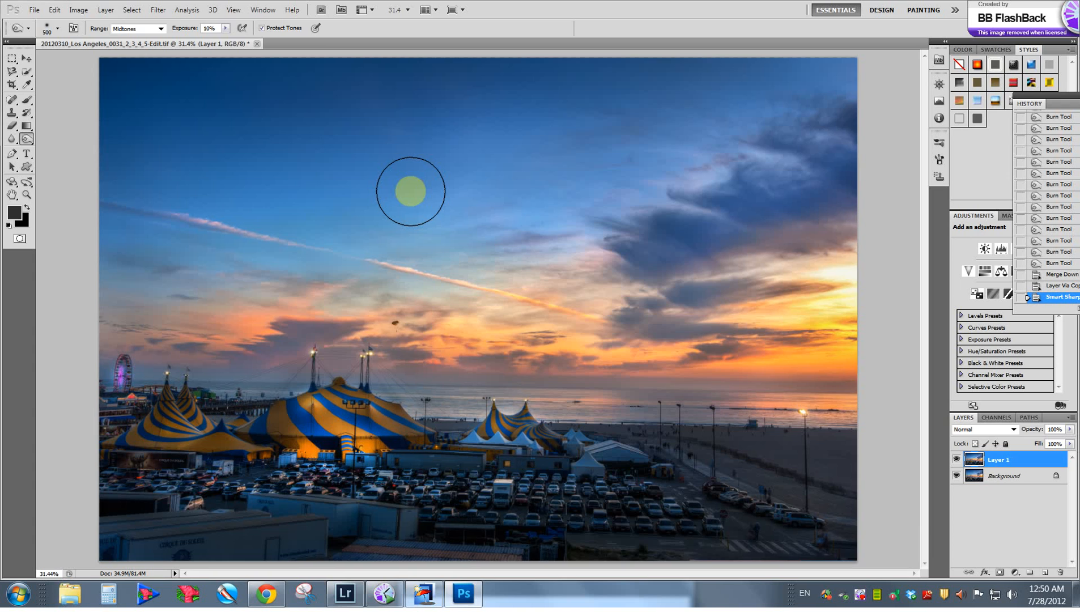
Examine the sharpening on the clouds, tents and parked cars at actual pixels, comparing the image with and without the sharpened layer
key(z)
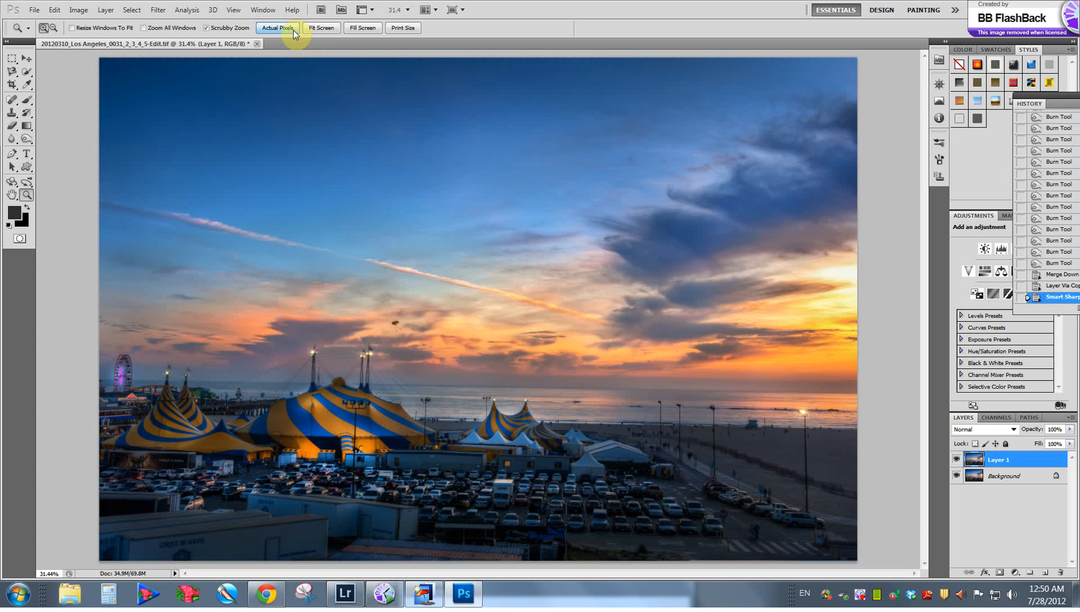
click(272, 28)
drag(519, 314, 547, 541)
drag(529, 255, 821, 405)
mouse_move(816, 355)
mouse_down()
mouse_move(454, 302)
mouse_move(525, 234)
mouse_move(179, 192)
mouse_up()
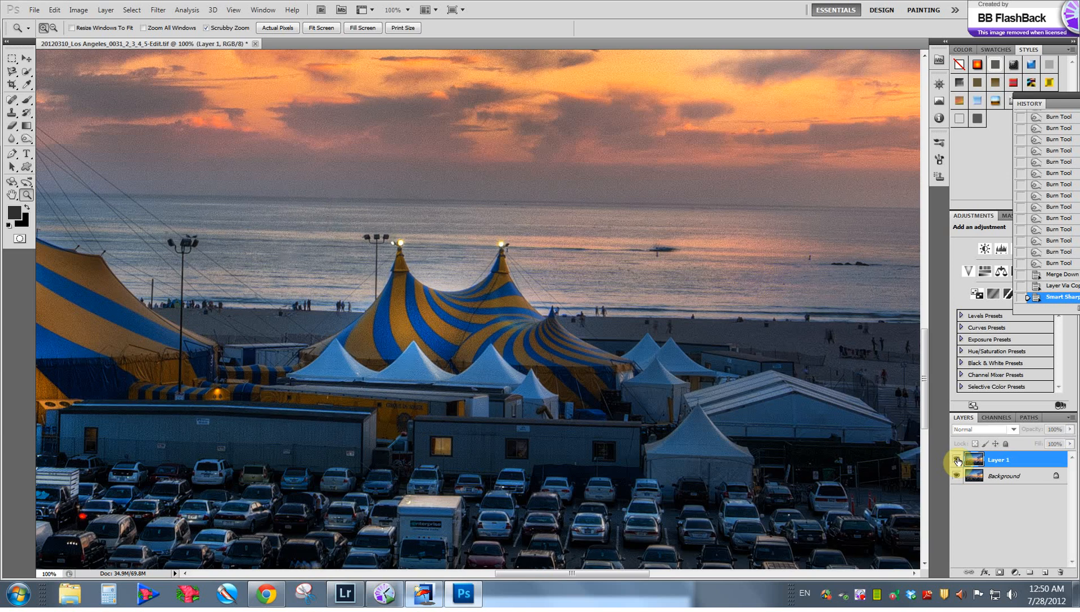
drag(477, 317, 828, 386)
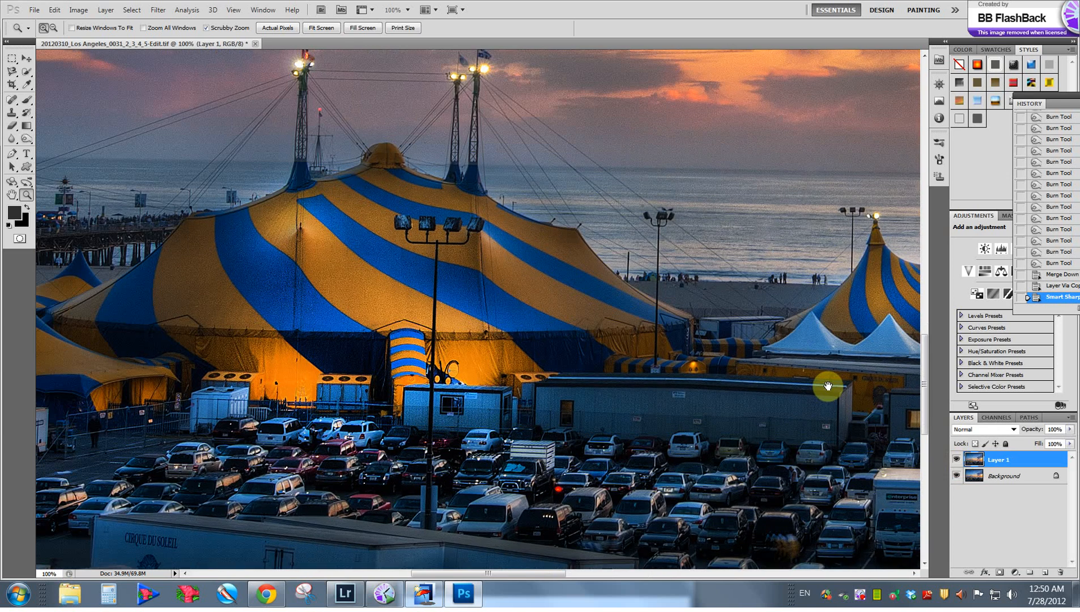
click(958, 459)
click(957, 460)
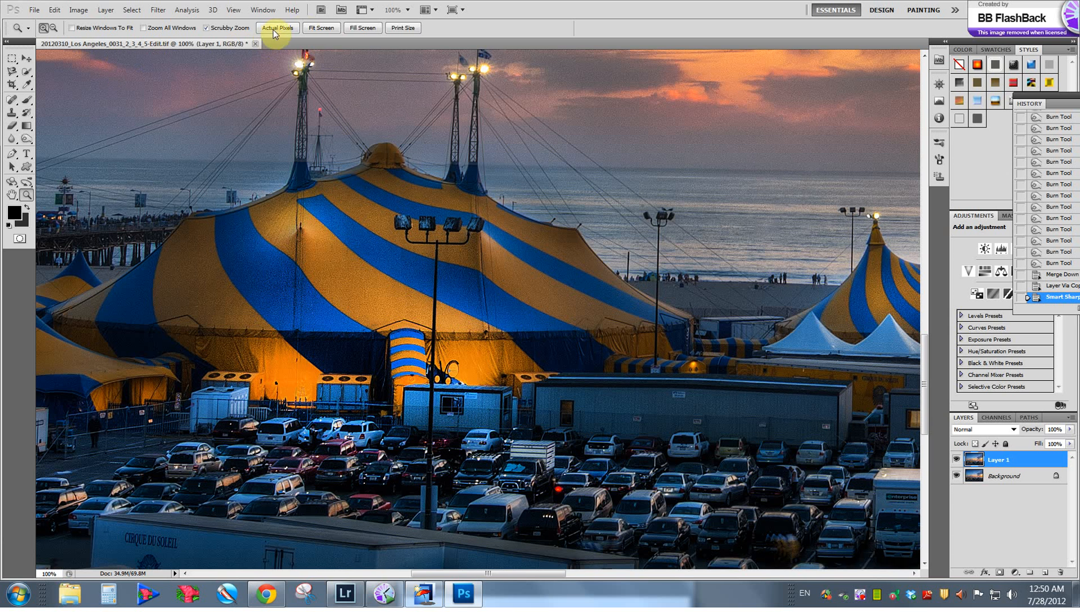
click(310, 28)
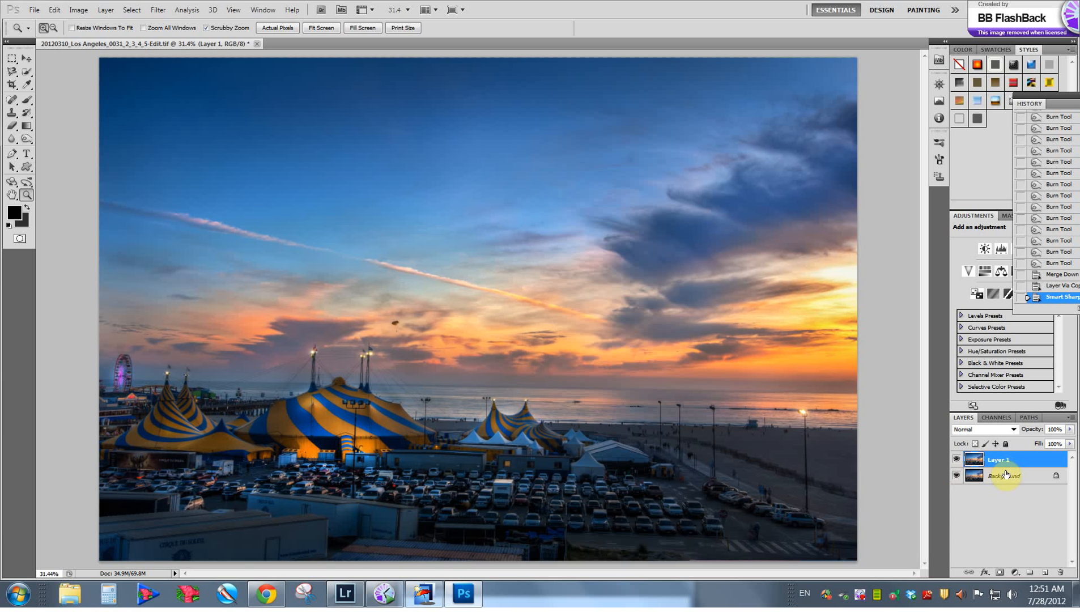
Merge the sharpened layer into the background and close the edited image
key(ctrl+e)
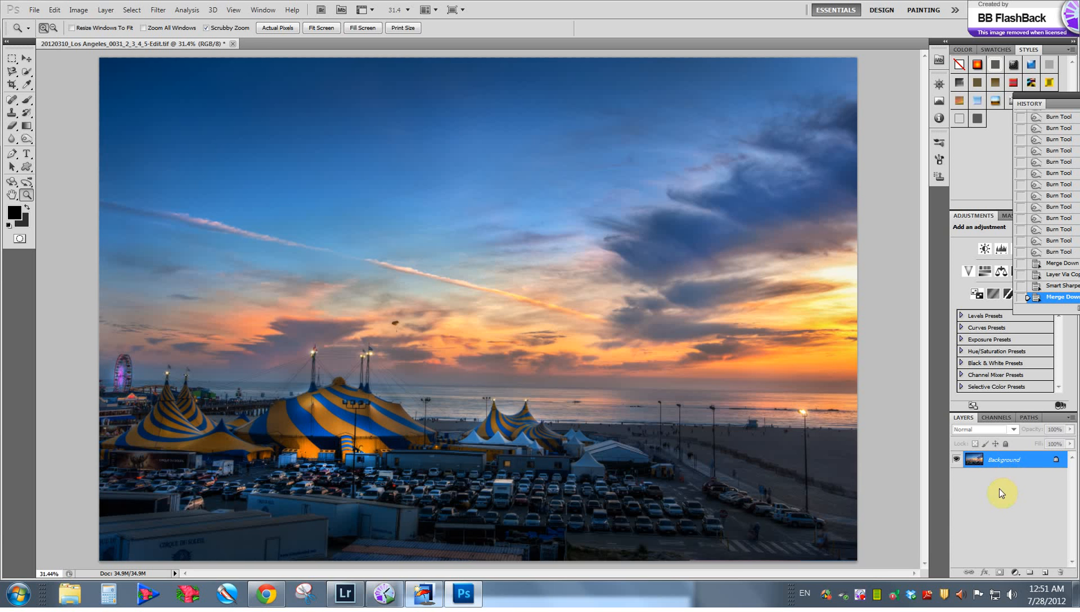
click(229, 44)
Switch to Lightroom and set up a side-by-side comparison of the Photoshop-edited TIFF and the earlier tone-mapped TIFF
click(338, 596)
mouse_move(542, 576)
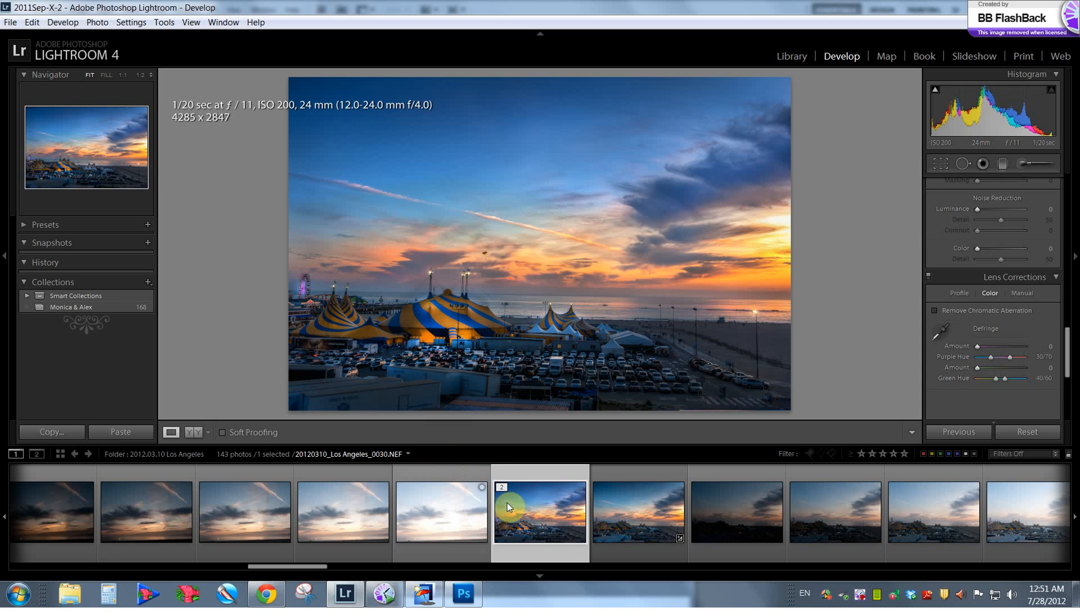
click(637, 511)
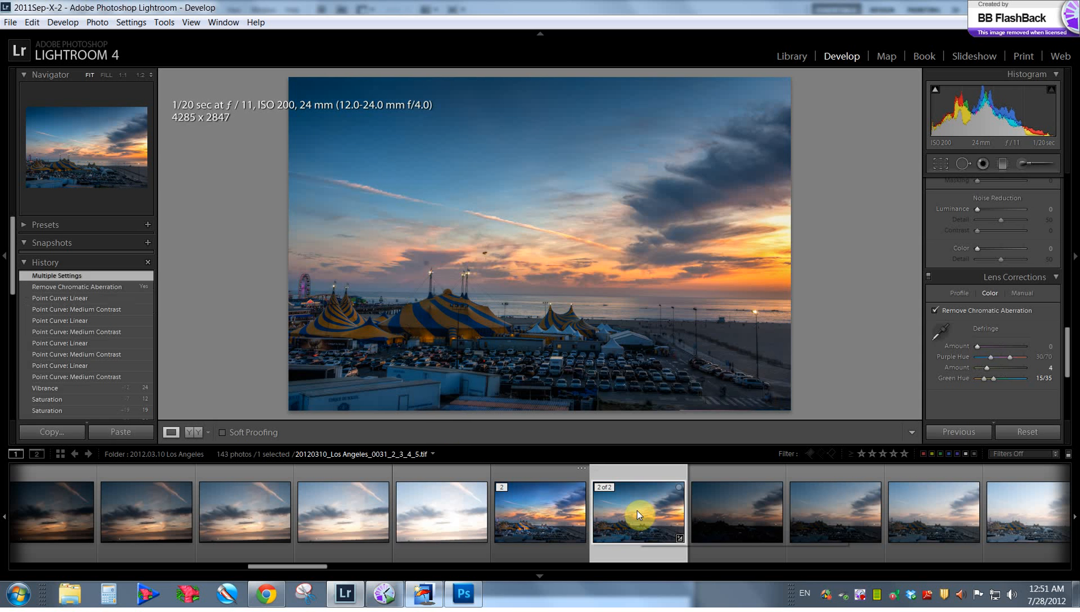
click(578, 506)
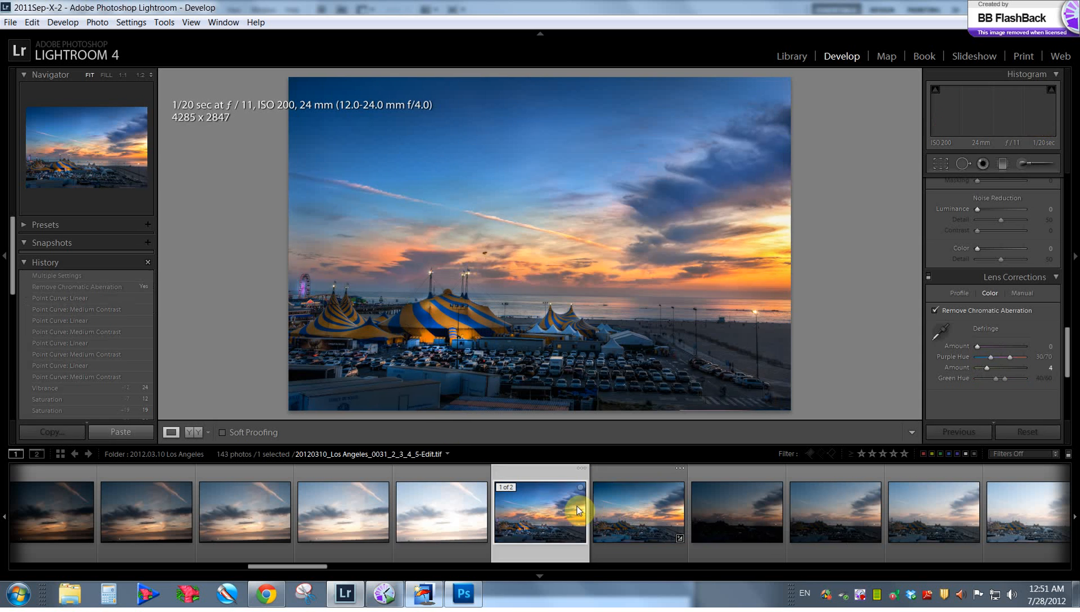
ctrl+click(621, 506)
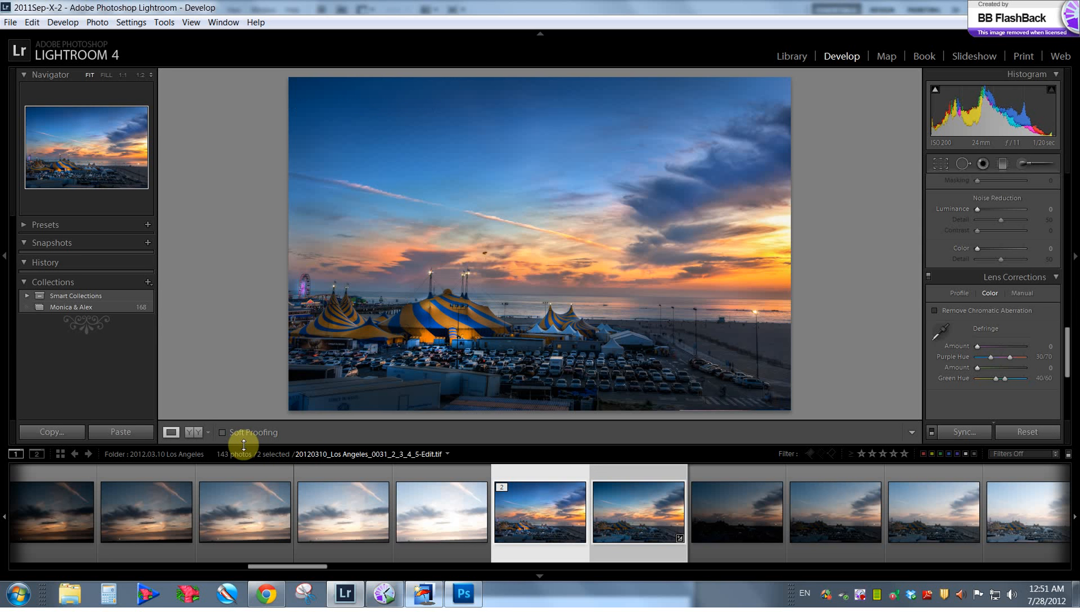
key(c)
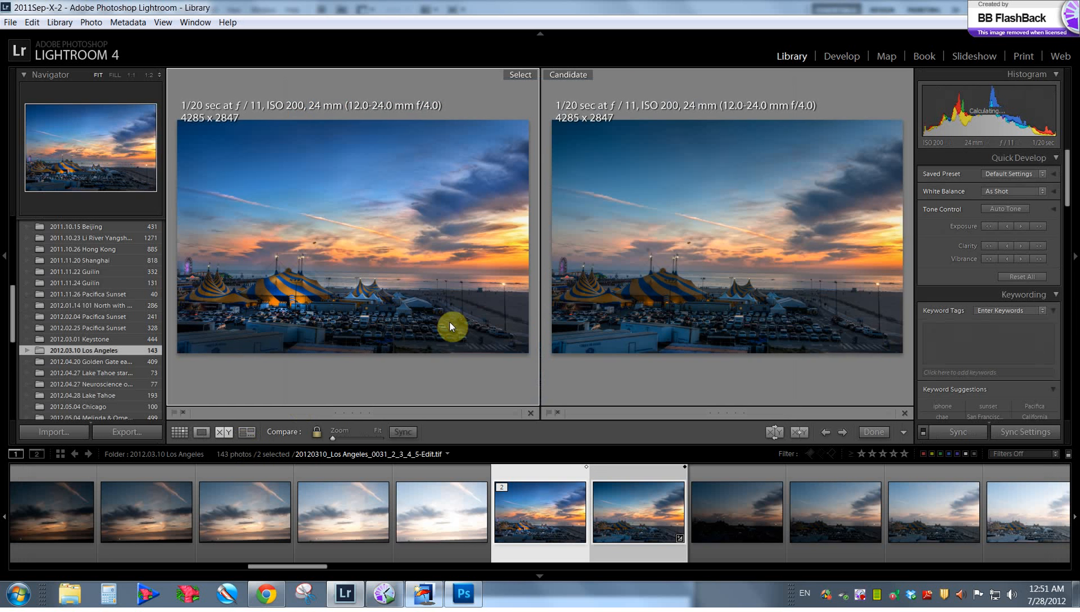
Examine both versions in an enlarged side-by-side comparison without the surrounding interface, and inspect the sky detail at 1:1
click(6, 258)
click(537, 575)
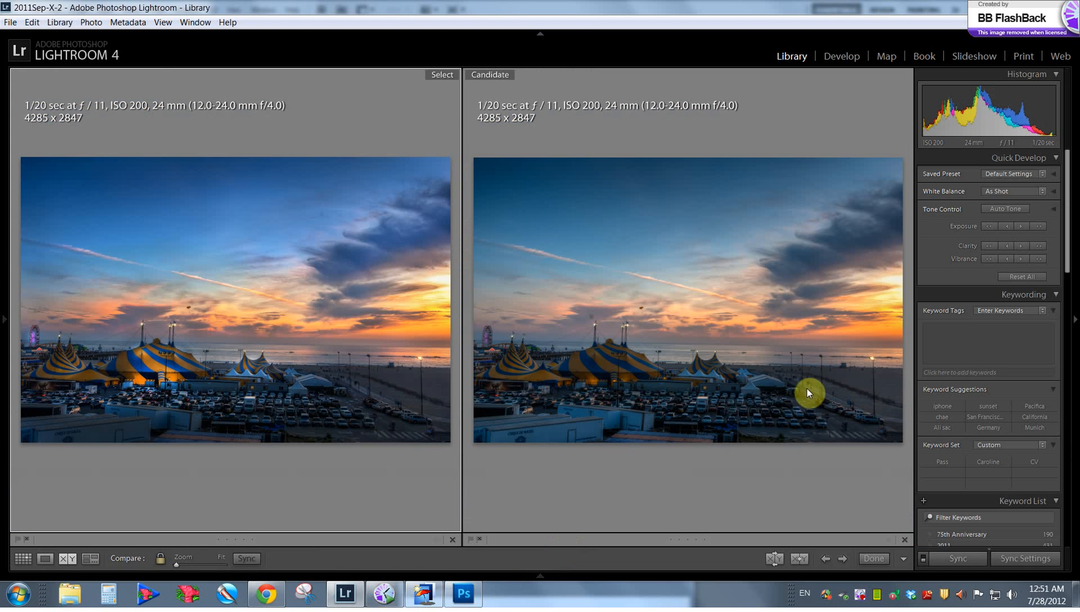
key(Tab)
key(shift+Tab)
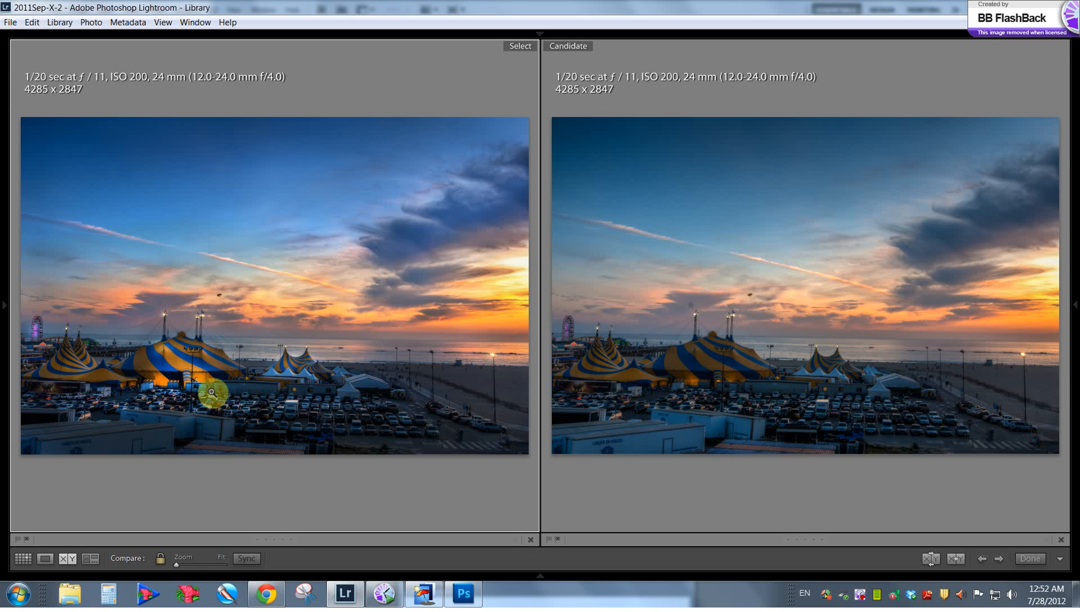
key(shift+Tab)
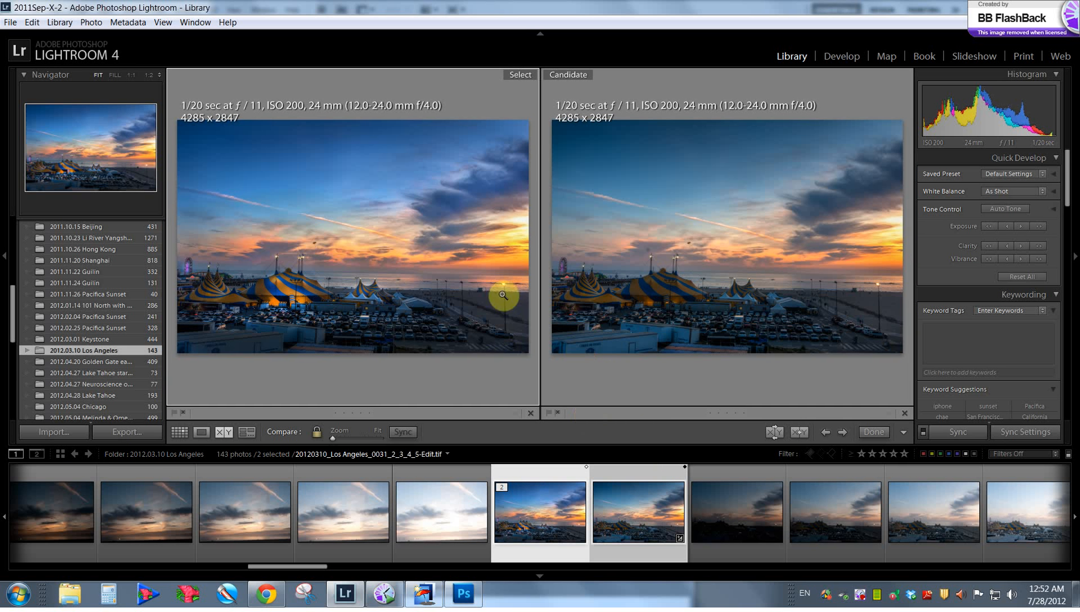
click(535, 323)
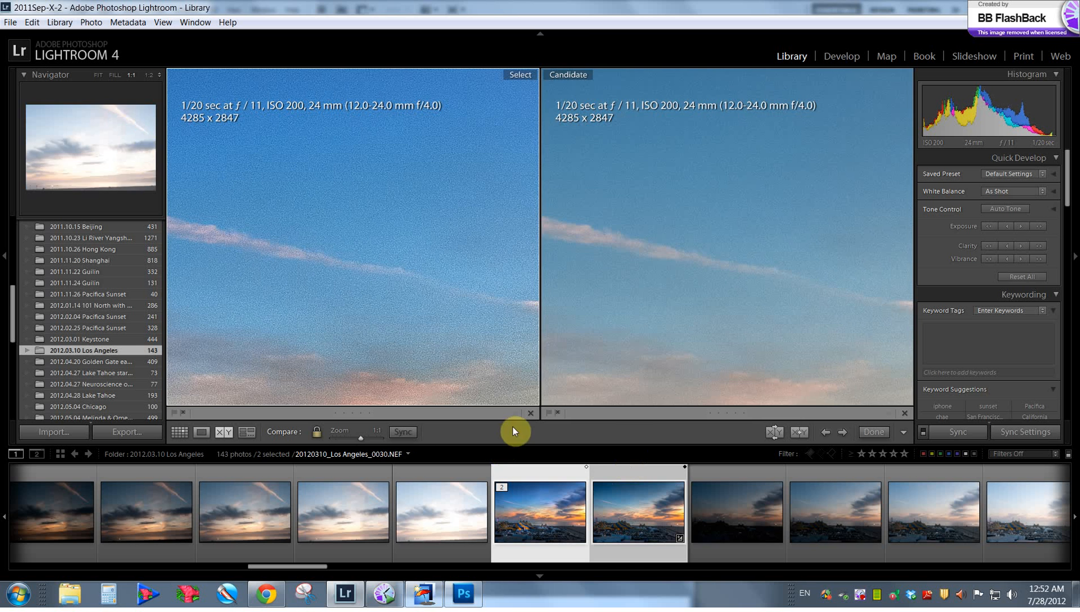
Show the Photoshop-edited TIFF alone in Loupe view and set up its export with the 800px user preset
key(e)
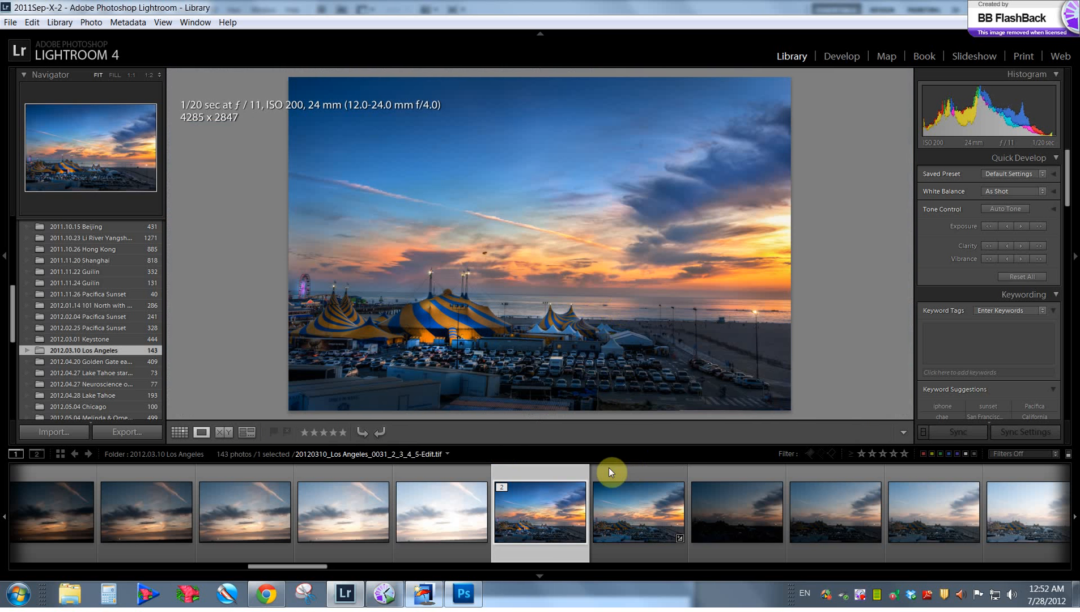
right_click(536, 287)
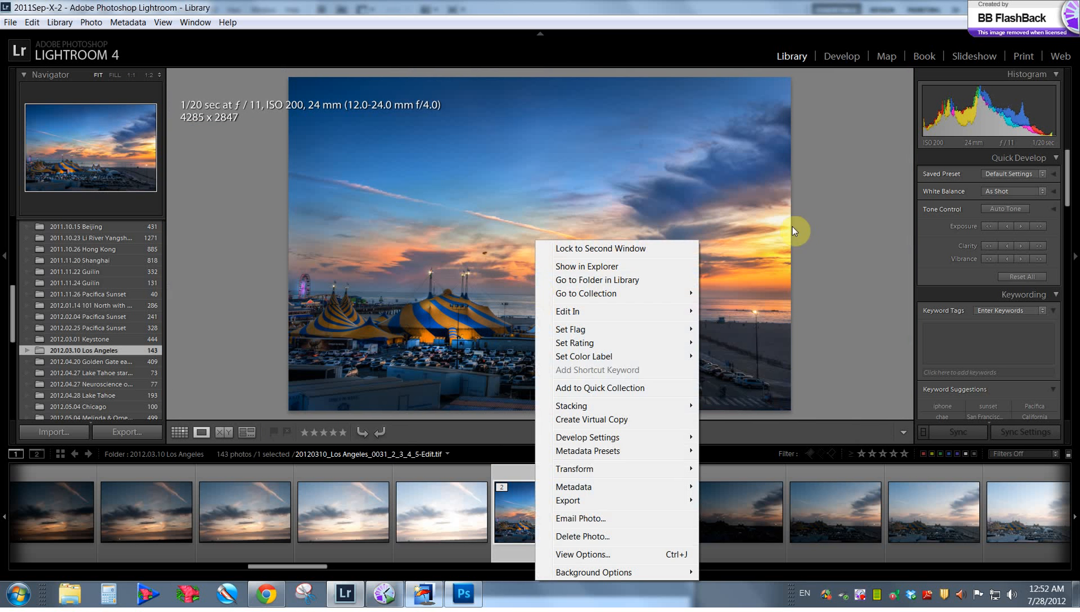
click(854, 240)
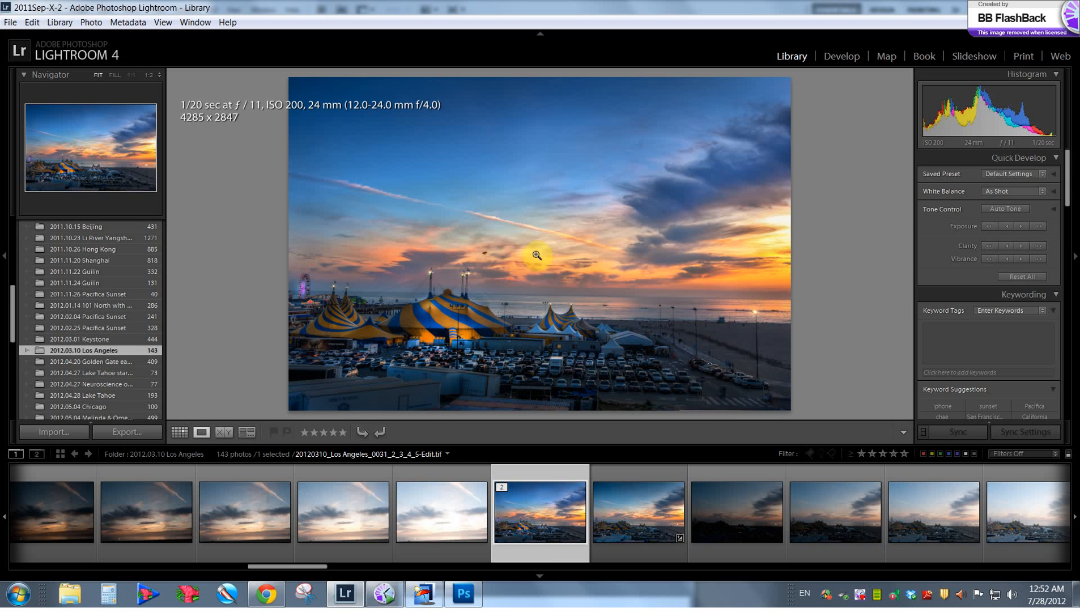
right_click(476, 251)
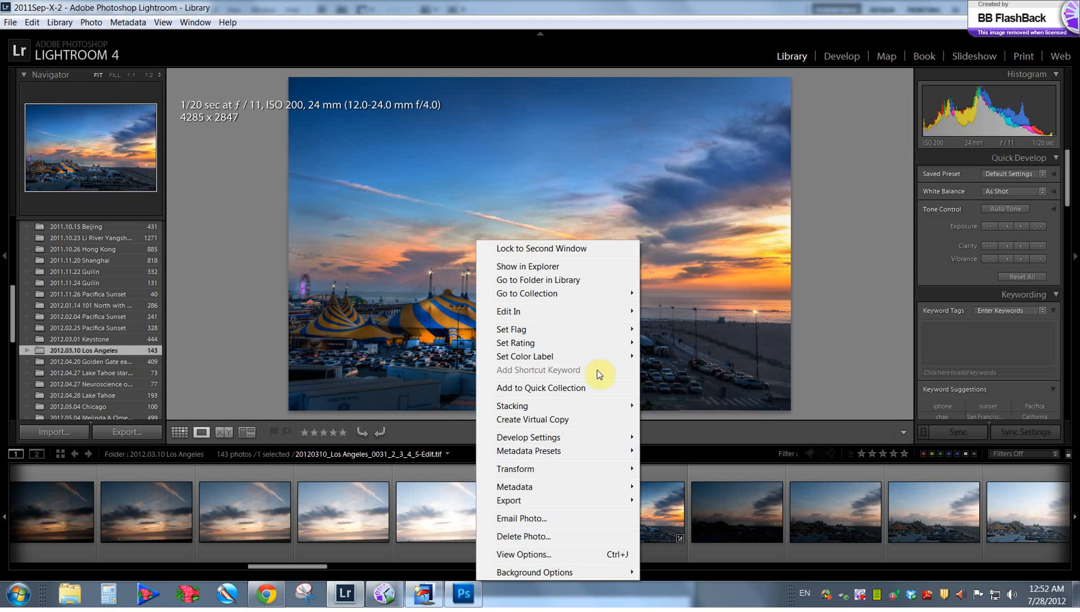
mouse_move(576, 501)
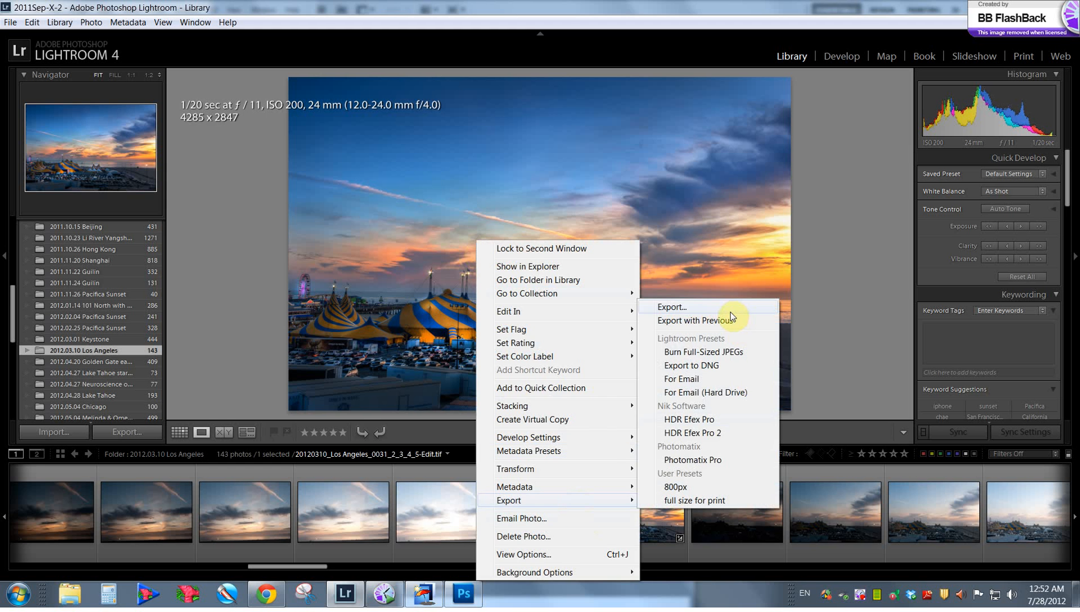
click(726, 309)
click(369, 243)
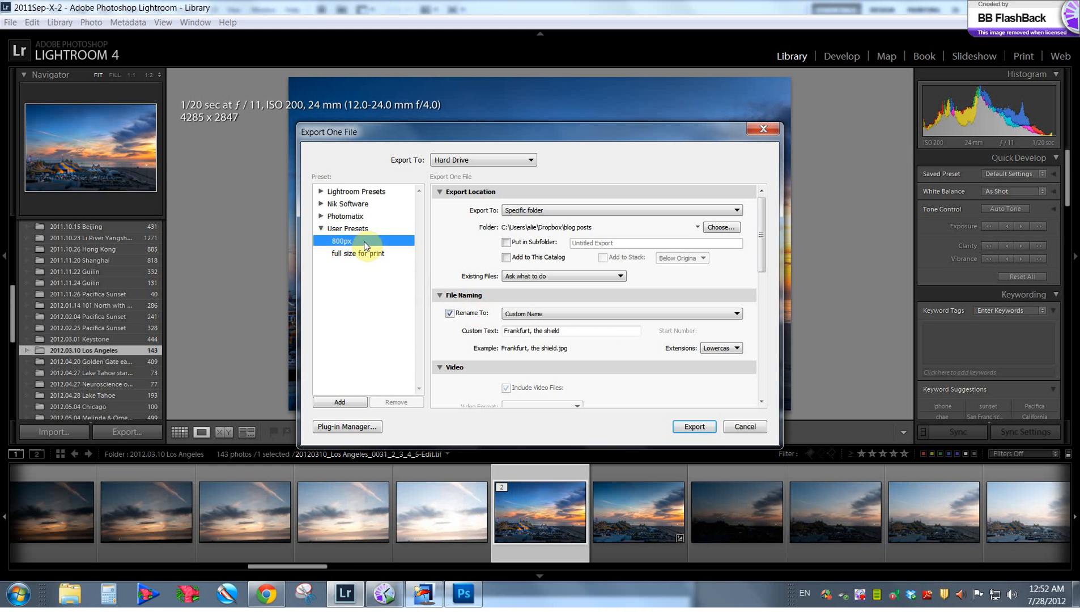
Replace the export's custom file name with "Los Angeles, funfair at the beach"
click(538, 331)
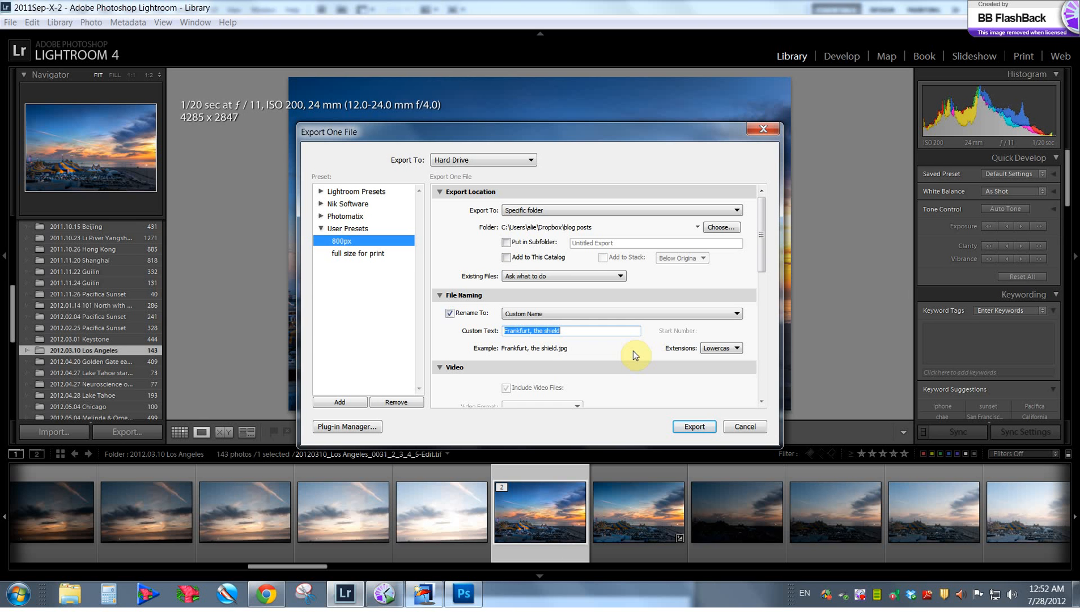
text(Lo)
key(BackSpace)
text(os Angeles,)
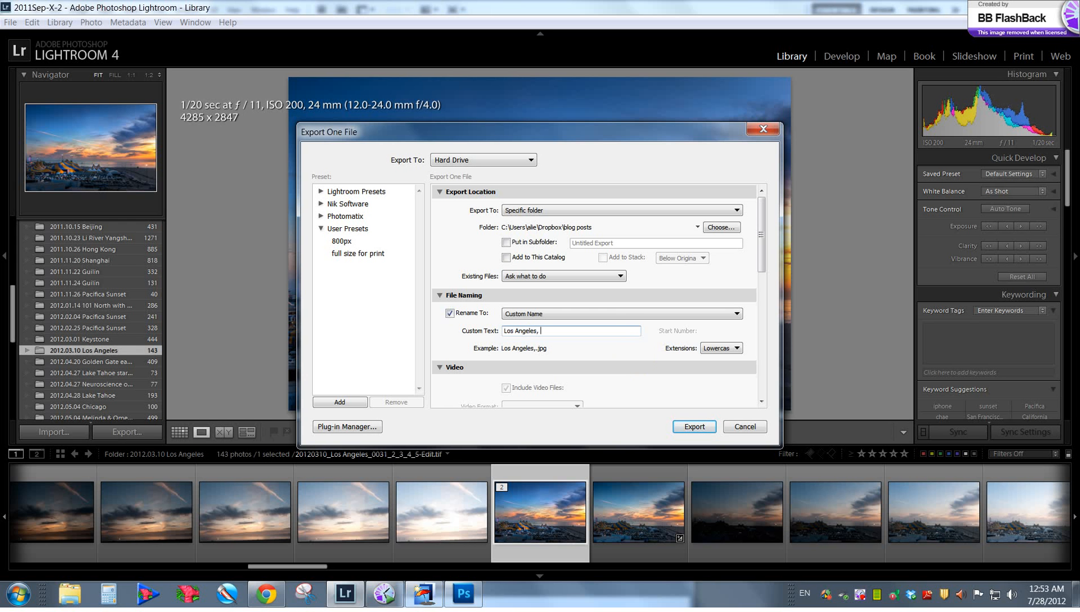
drag(540, 142, 804, 100)
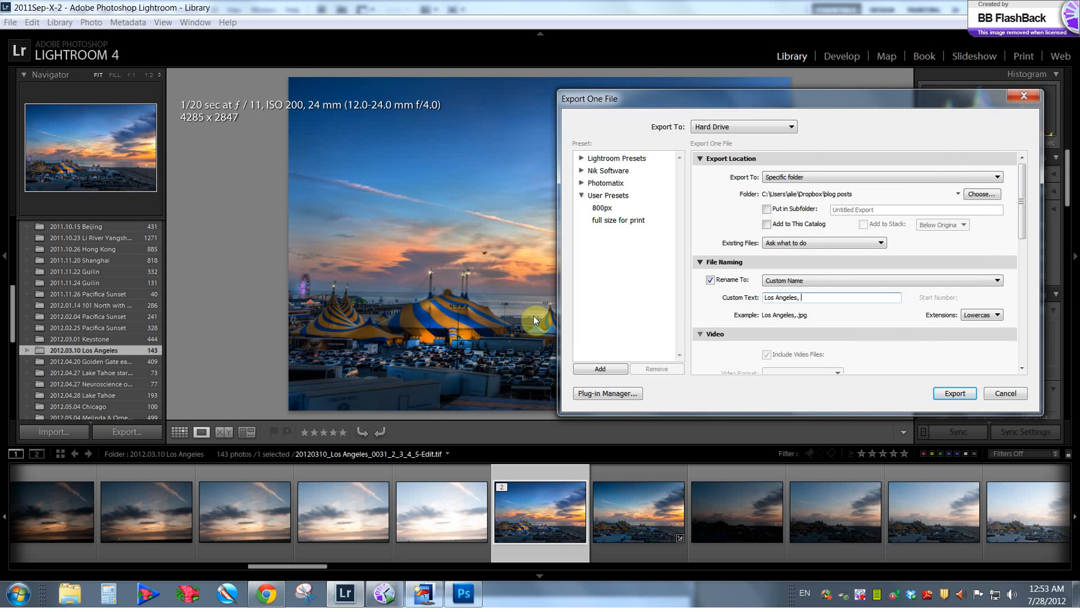
text(funfair)
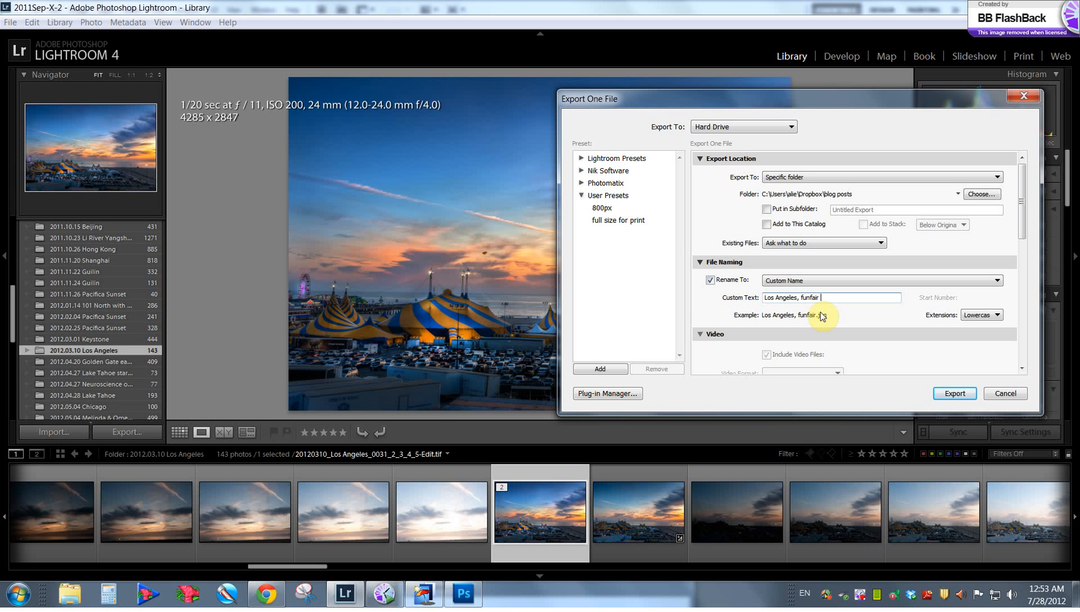
text( at the )
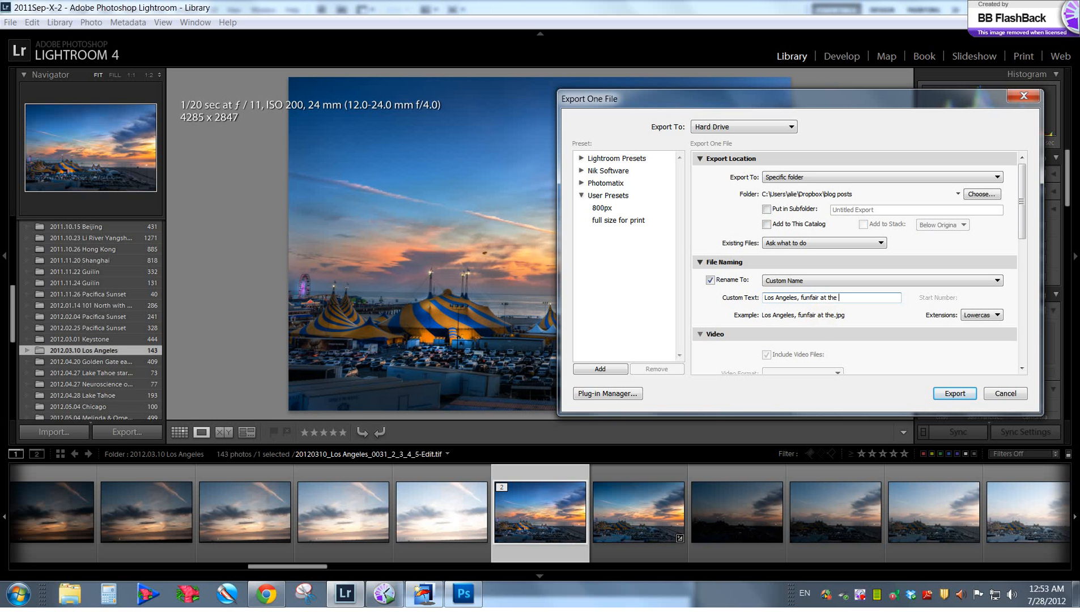
text(beac)
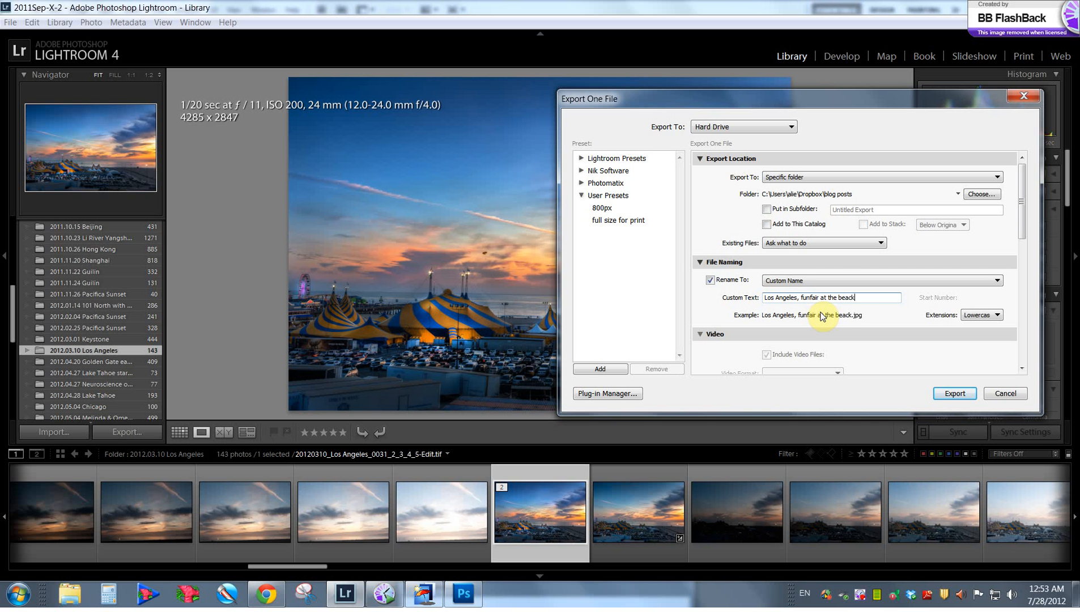
text(h)
Change "funfair" to "fun" so that the custom file name reads "Los Angeles, fun at the beach"
drag(837, 97, 744, 105)
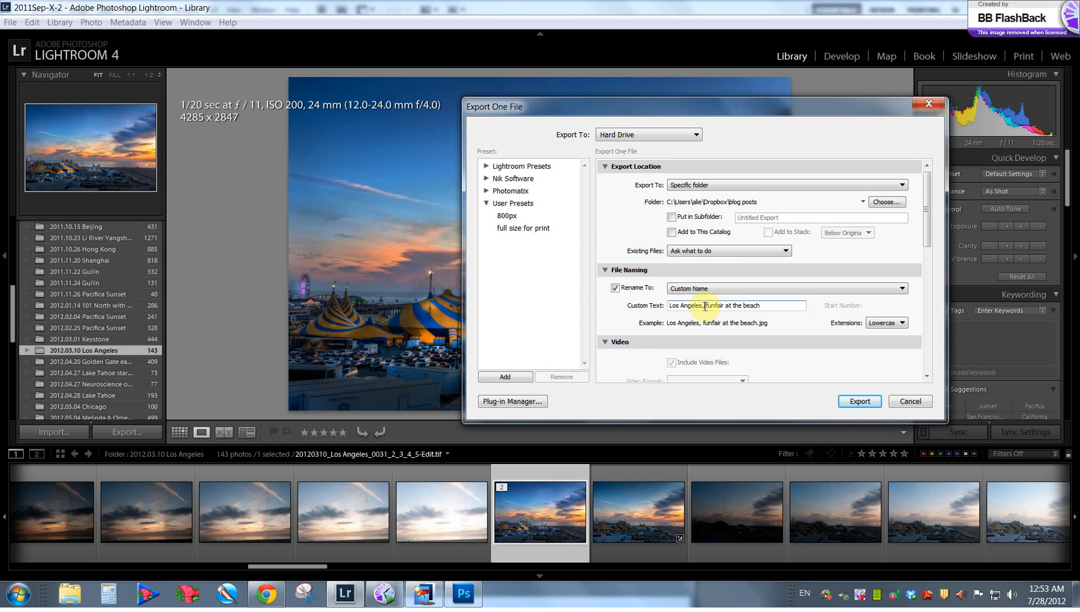
drag(705, 306, 724, 306)
key(BackSpace)
text(fun)
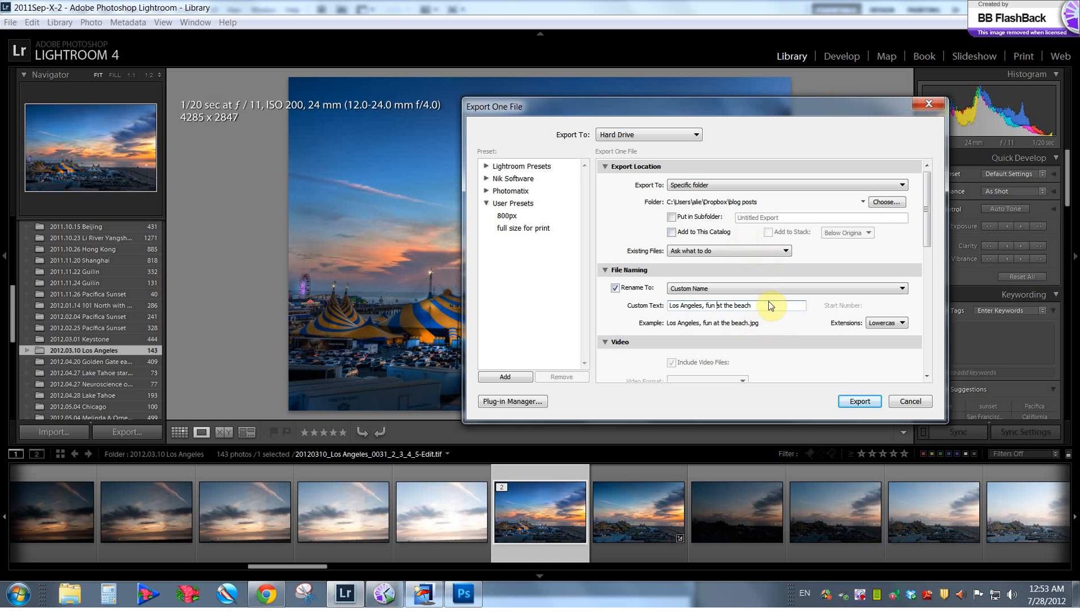
Copy the custom file name for reuse and export the photo as a JPEG with an 800-pixel long edge
drag(772, 311, 651, 301)
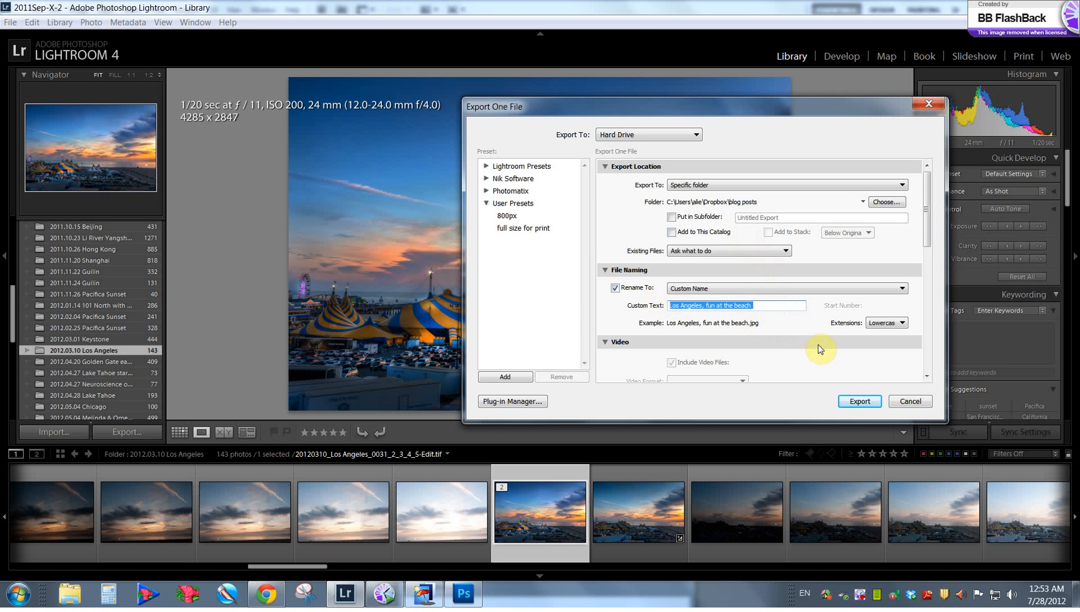
drag(925, 229, 917, 323)
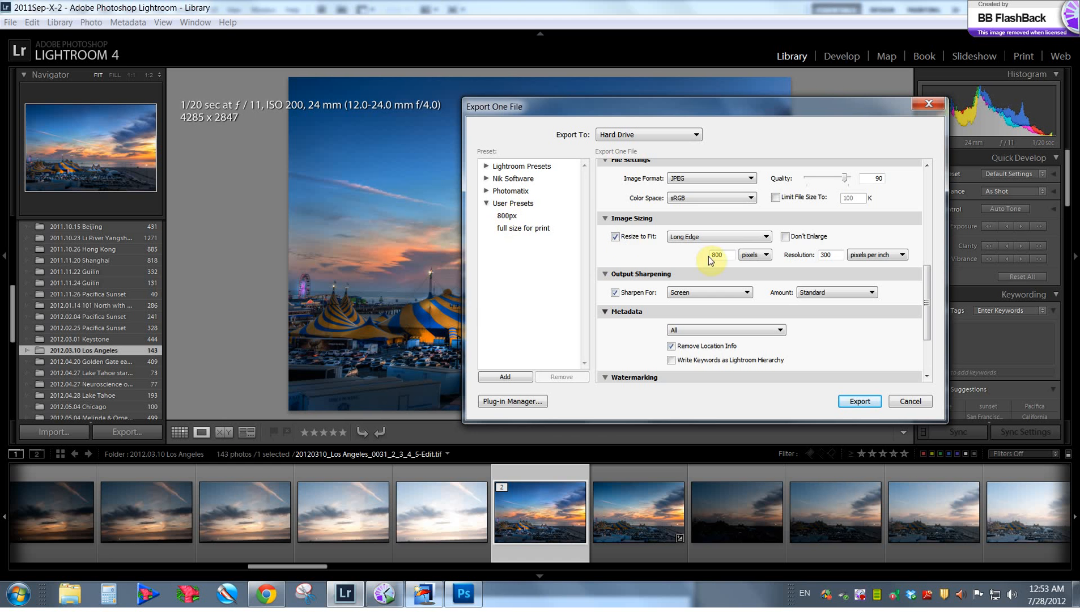
click(860, 402)
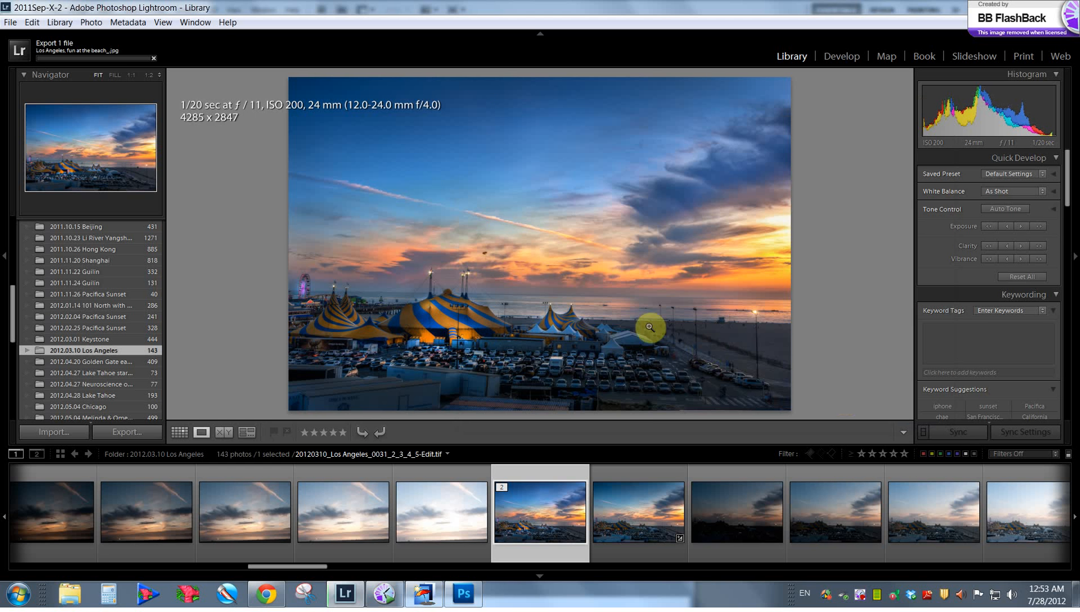
Set up a second export of the same photo with the "full size for print" user preset
right_click(486, 222)
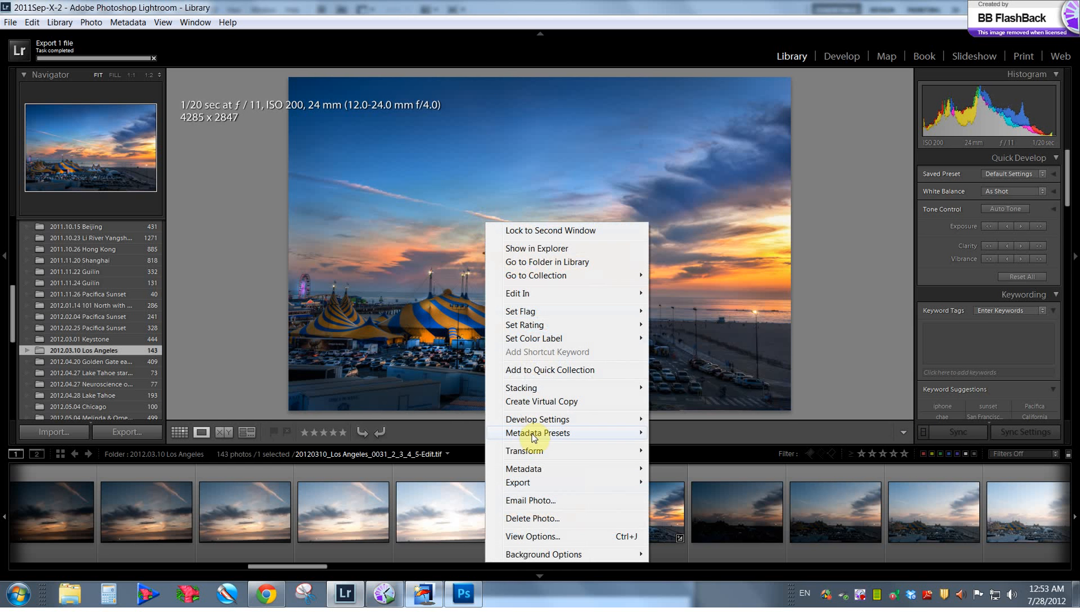
mouse_move(621, 486)
click(670, 290)
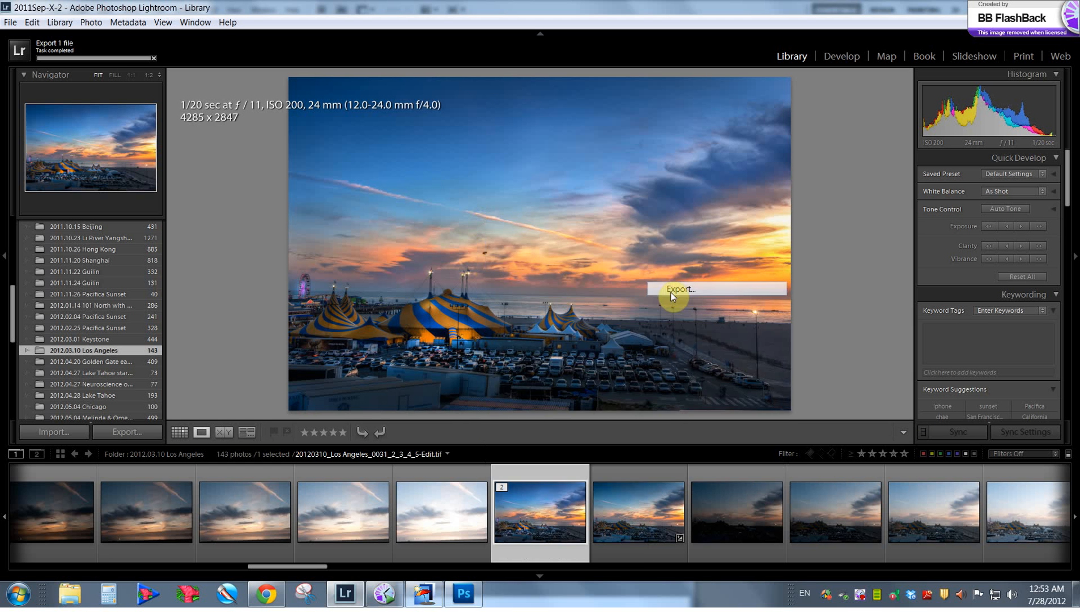
click(510, 233)
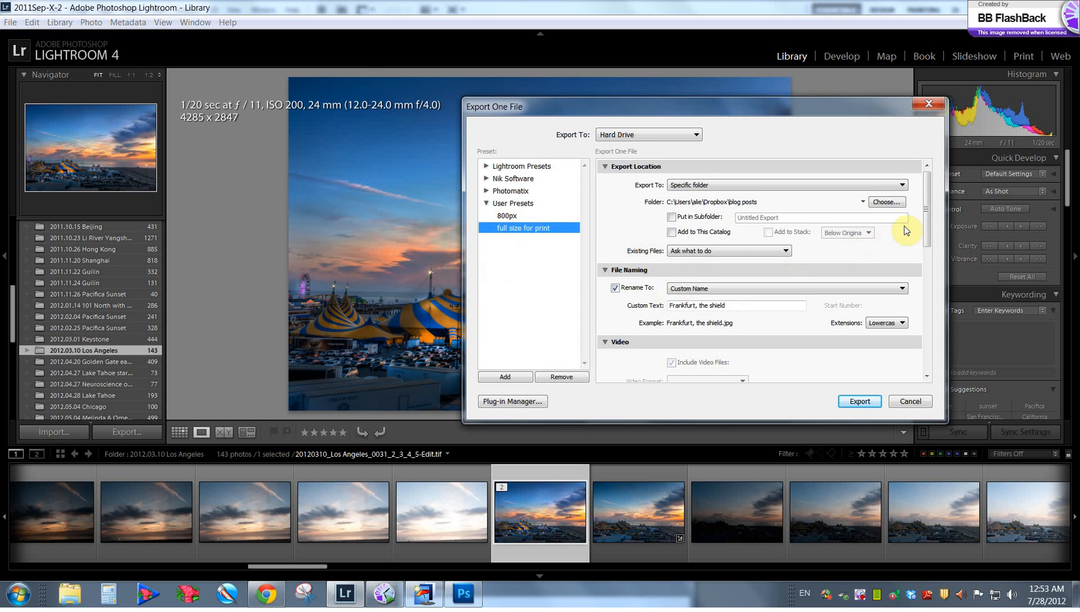
Name the full-size file "Los Angeles, fun at the beach FS" and export it as a JPEG without resizing
drag(929, 219, 926, 250)
triple_click(771, 242)
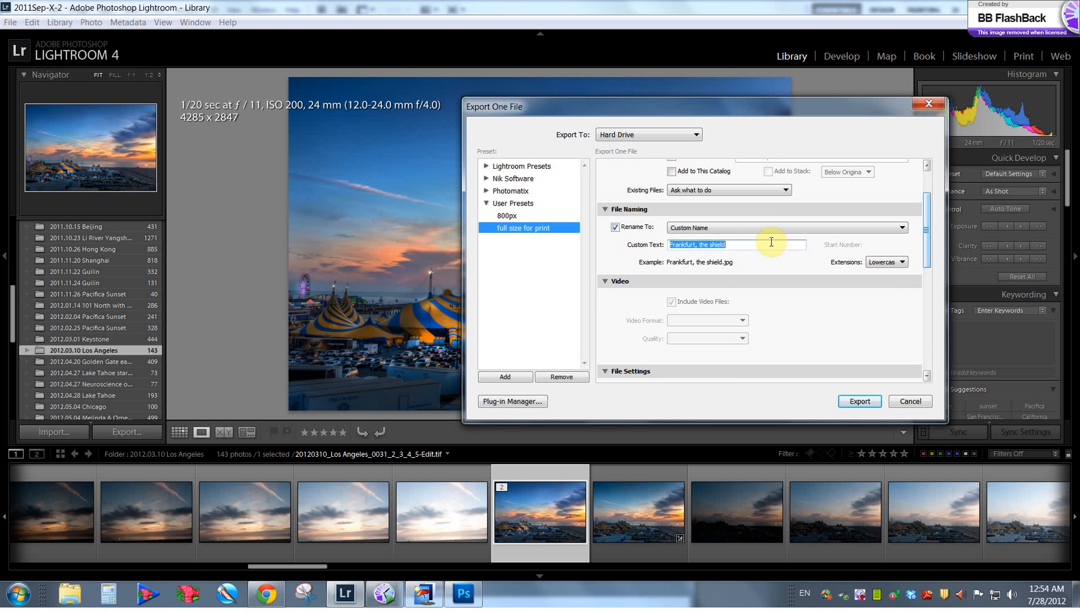
text(Los Angeles, fun at the beach FS)
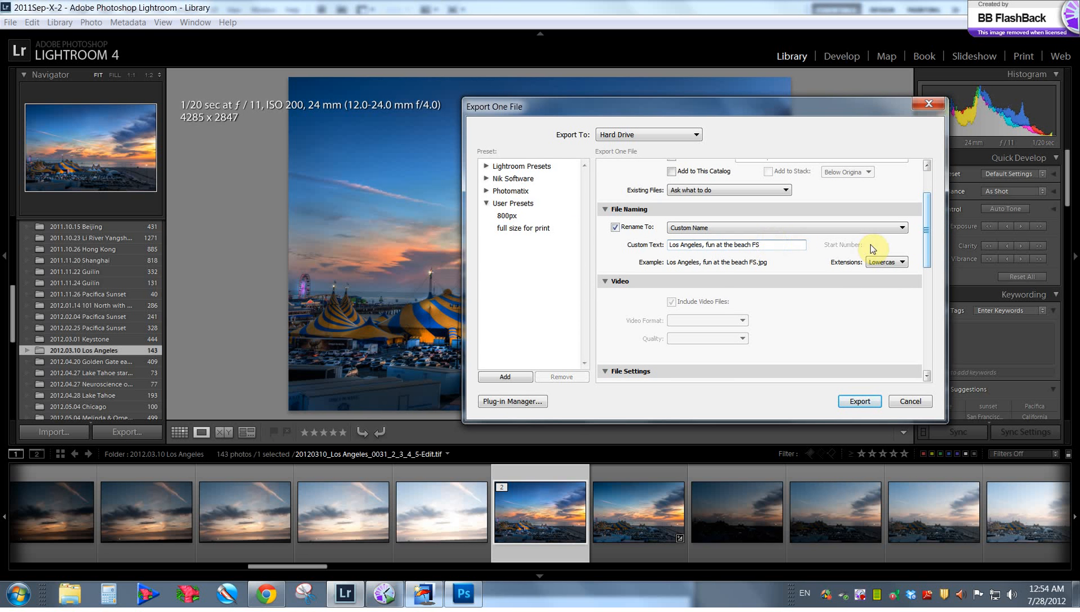
drag(925, 253, 929, 316)
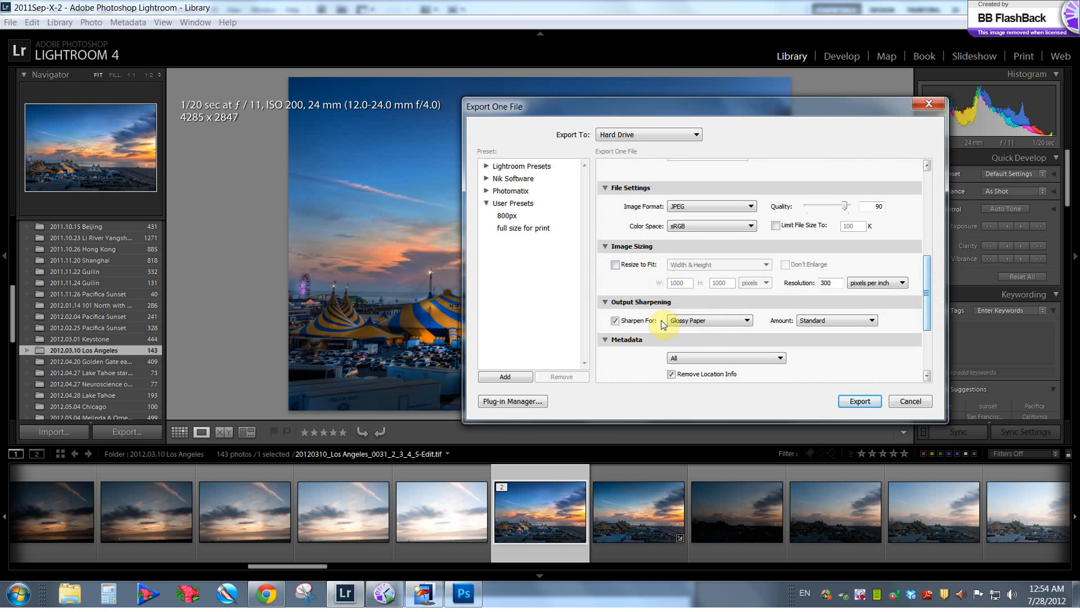
click(859, 401)
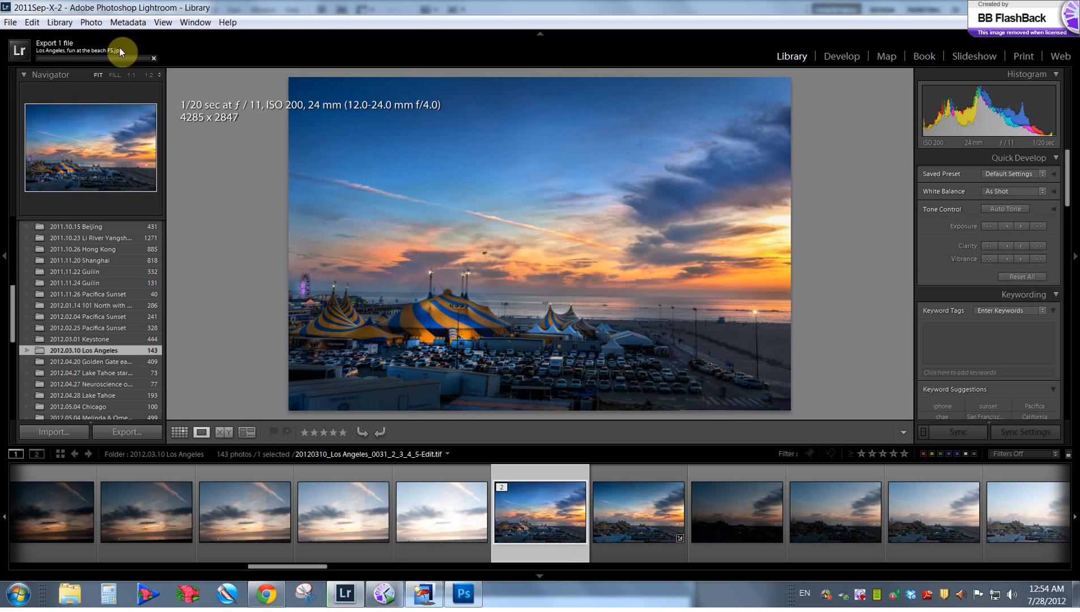